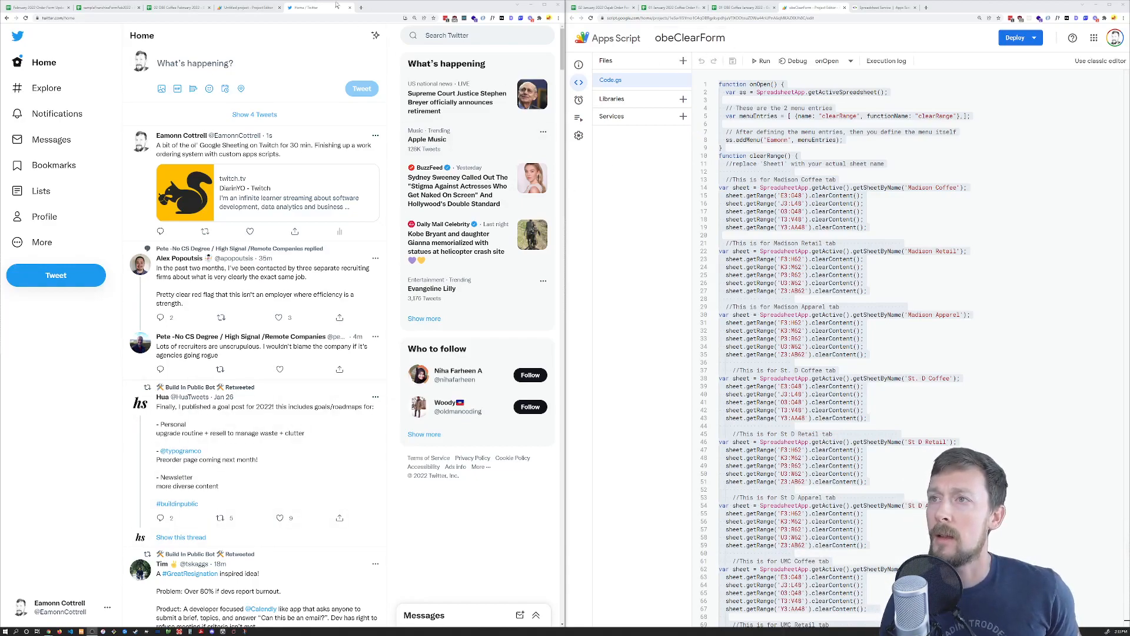
# Step through the Order Form Update and sample franchise tabs, ending on 02 OBE Coffee February 2022
pyautogui.click(46, 8)
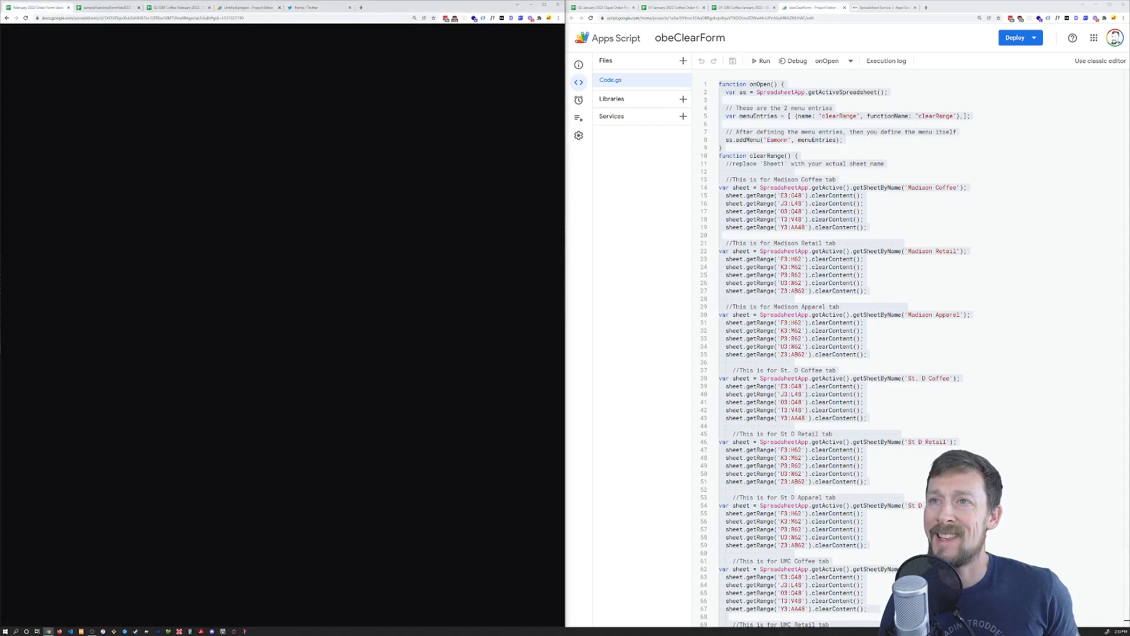
pyautogui.click(107, 7)
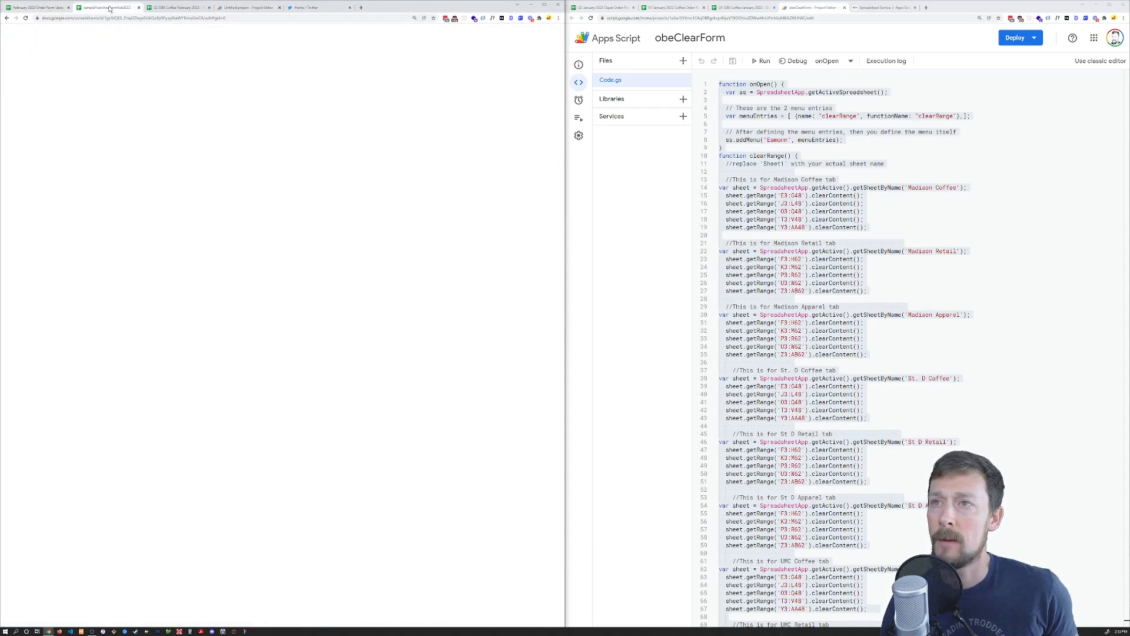
pyautogui.click(178, 8)
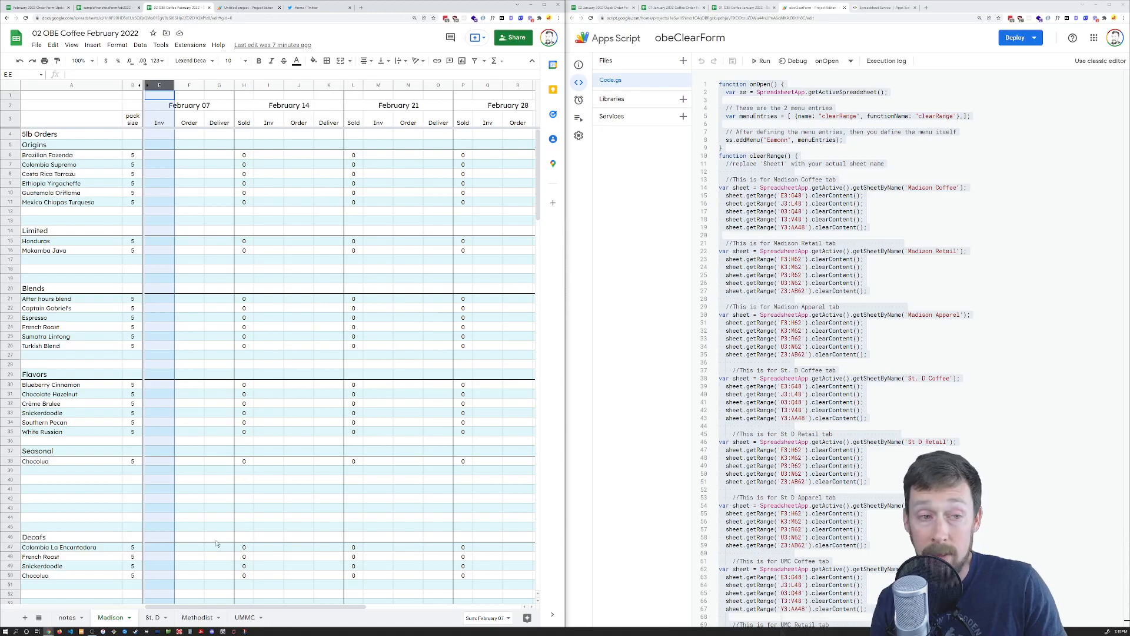
# Check the UMMC and Madison sheets, then move the Order Form Update tab beside the sample franchise spreadsheet
pyautogui.click(244, 617)
pyautogui.click(117, 617)
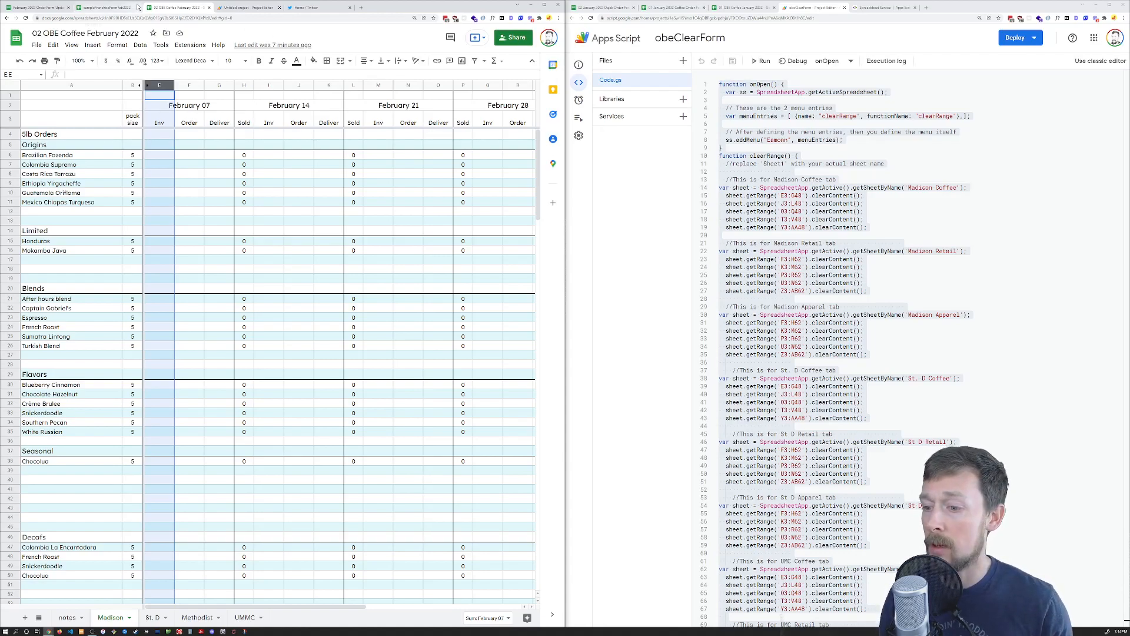
pyautogui.click(111, 8)
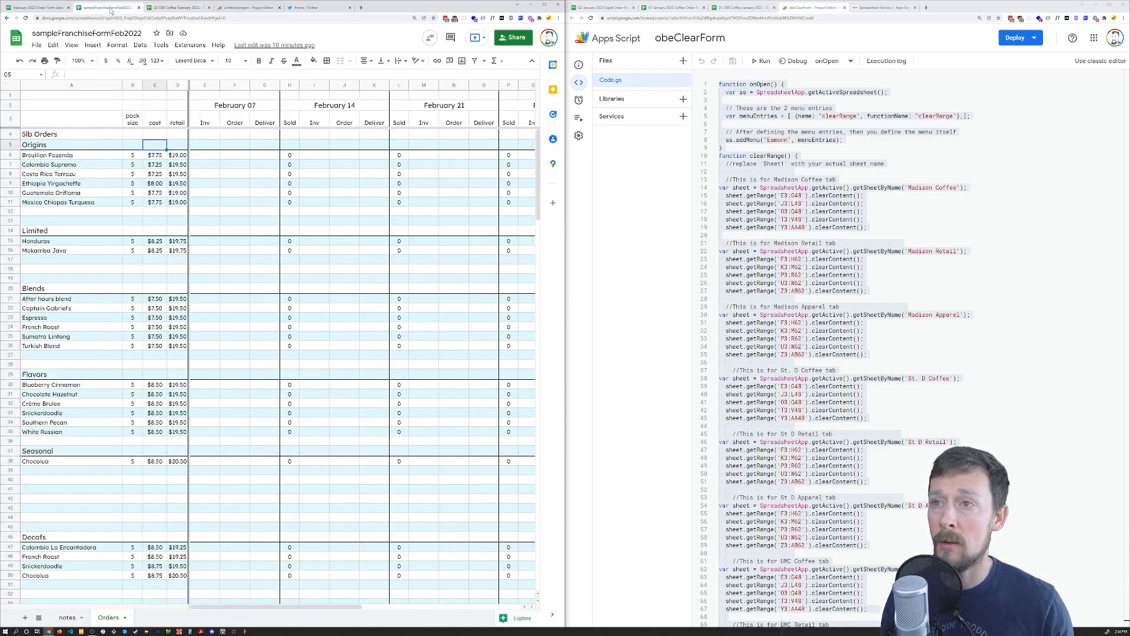
pyautogui.moveTo(44, 8); pyautogui.dragTo(115, 11)
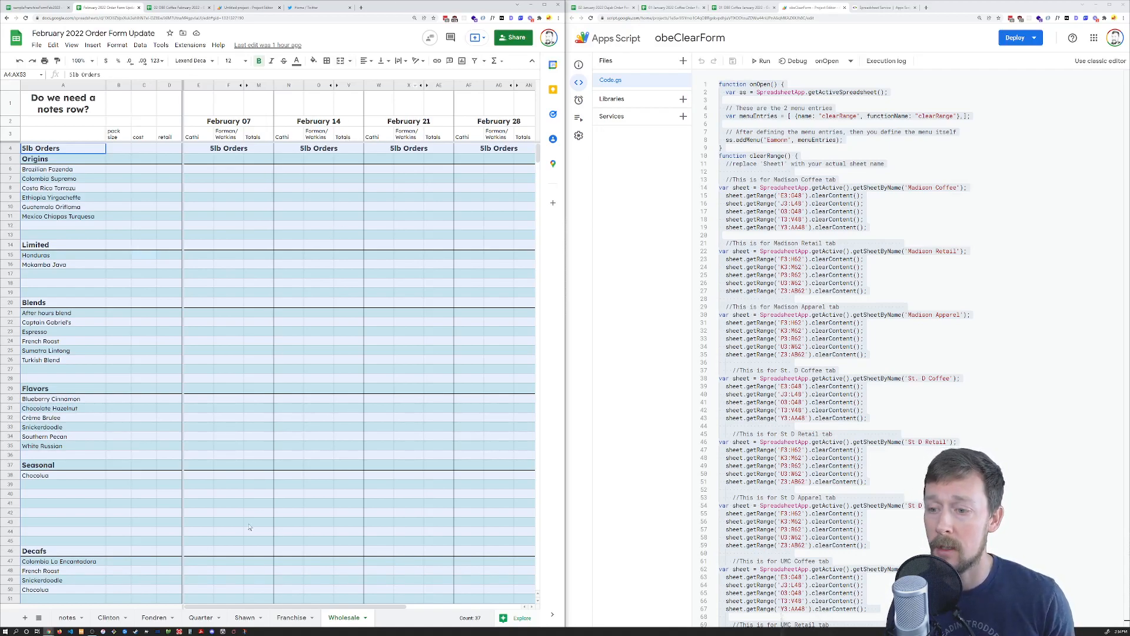
# Delete the source link from cell E5 on the Franchise sheet
pyautogui.click(283, 618)
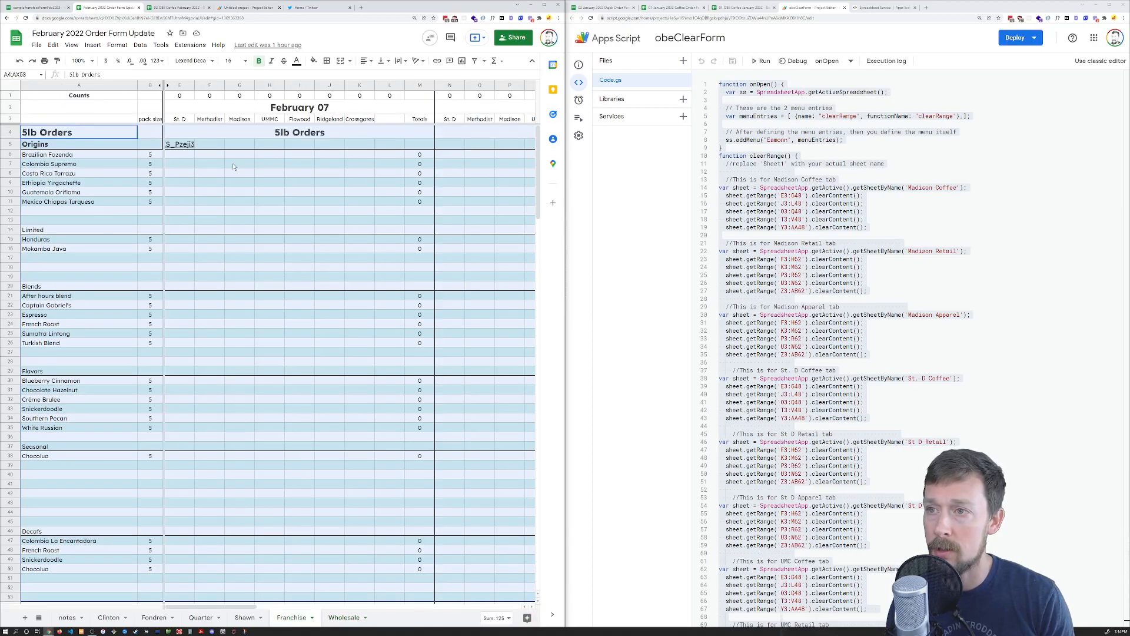
pyautogui.click(182, 144)
pyautogui.press('Delete')
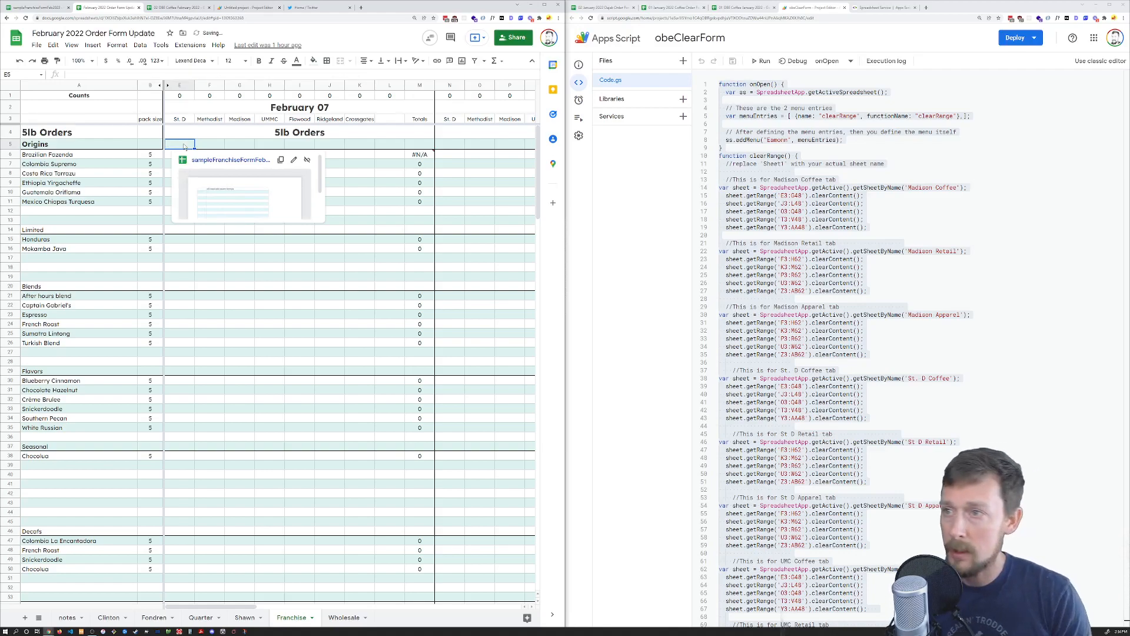
# Look over the Shawn sheet, then select the 02 OBE Coffee February 2022 spreadsheet's web address
pyautogui.click(177, 8)
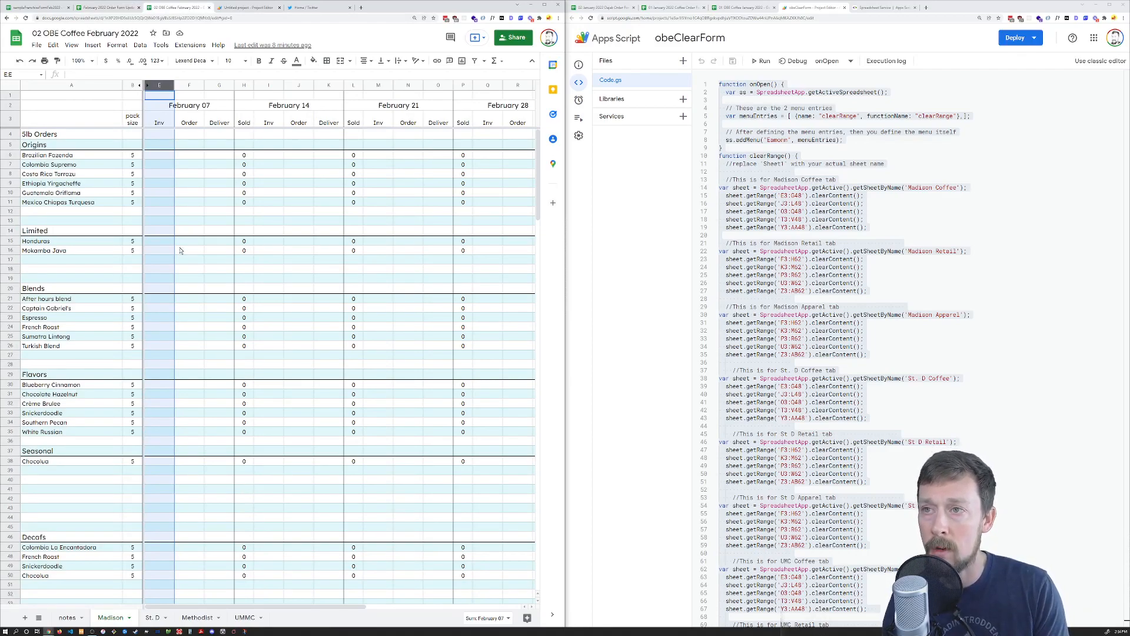
pyautogui.click(111, 8)
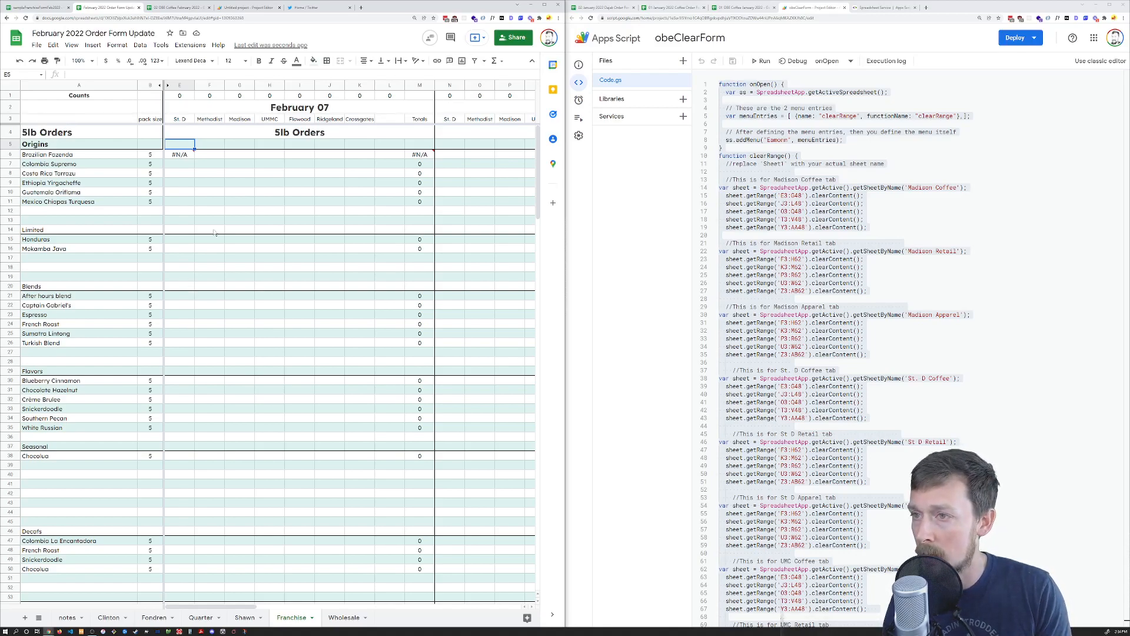
pyautogui.click(245, 618)
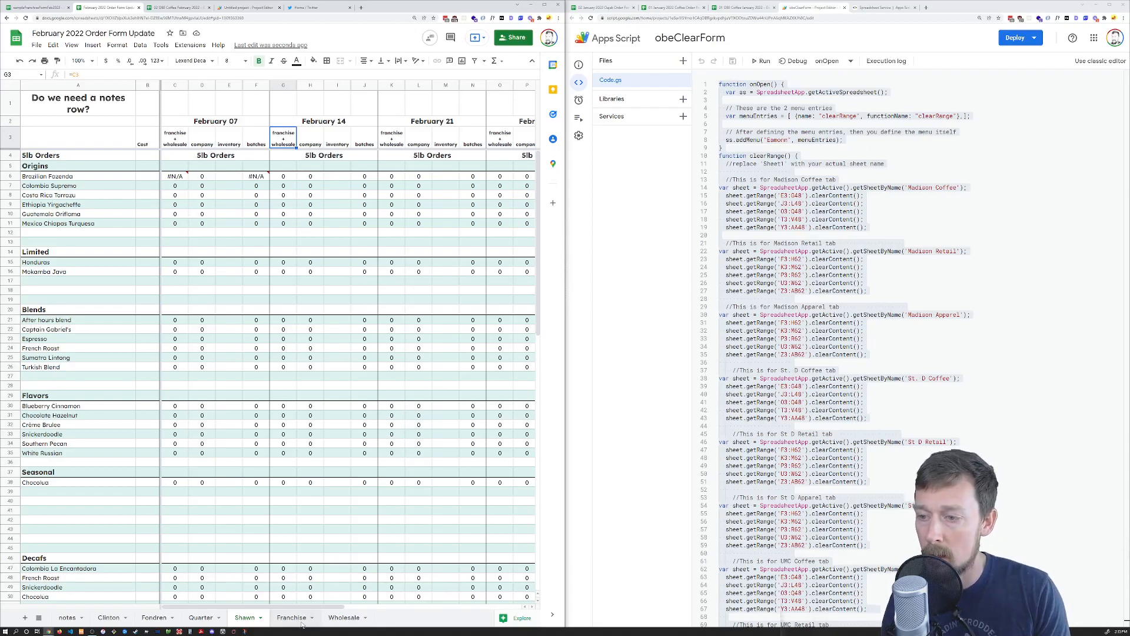
pyautogui.click(175, 7)
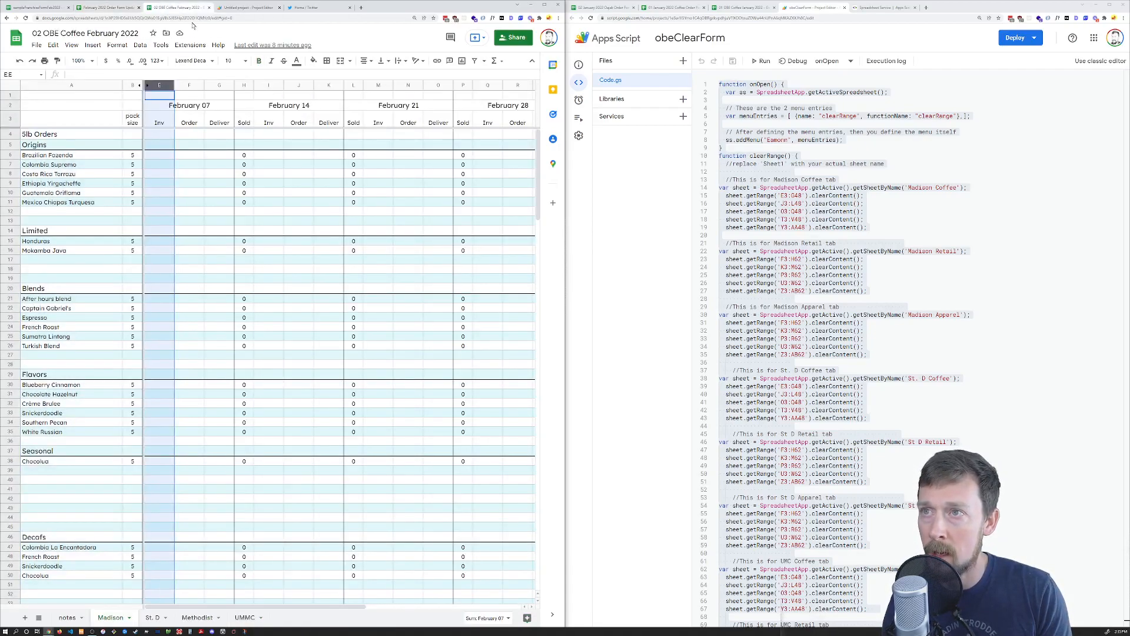
pyautogui.click(193, 17)
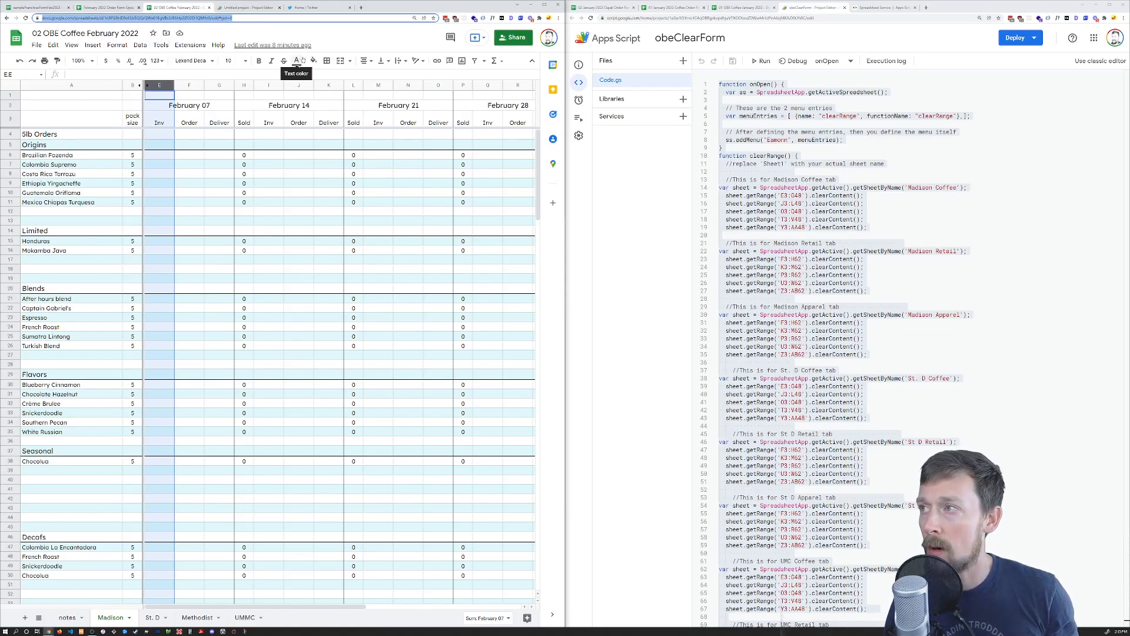
pyautogui.hotkey('ctrl', '+')
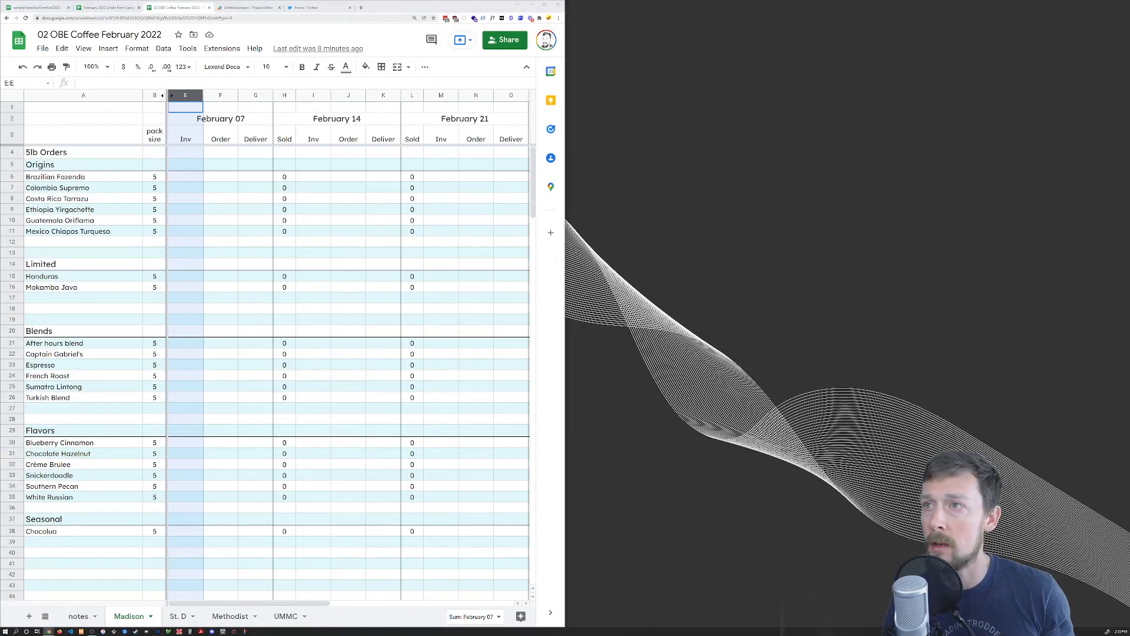
# Maximize the browser, take the OBE Coffee address, and select E5 on the Order Form Update's Franchise sheet
pyautogui.doubleClick(407, 12)
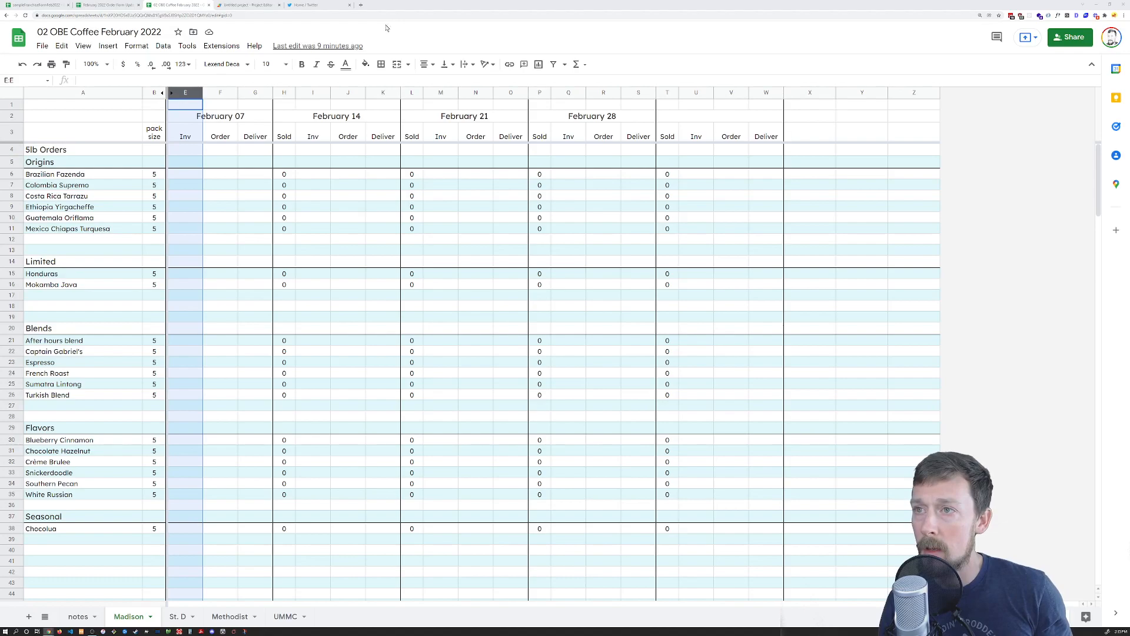
pyautogui.click(194, 16)
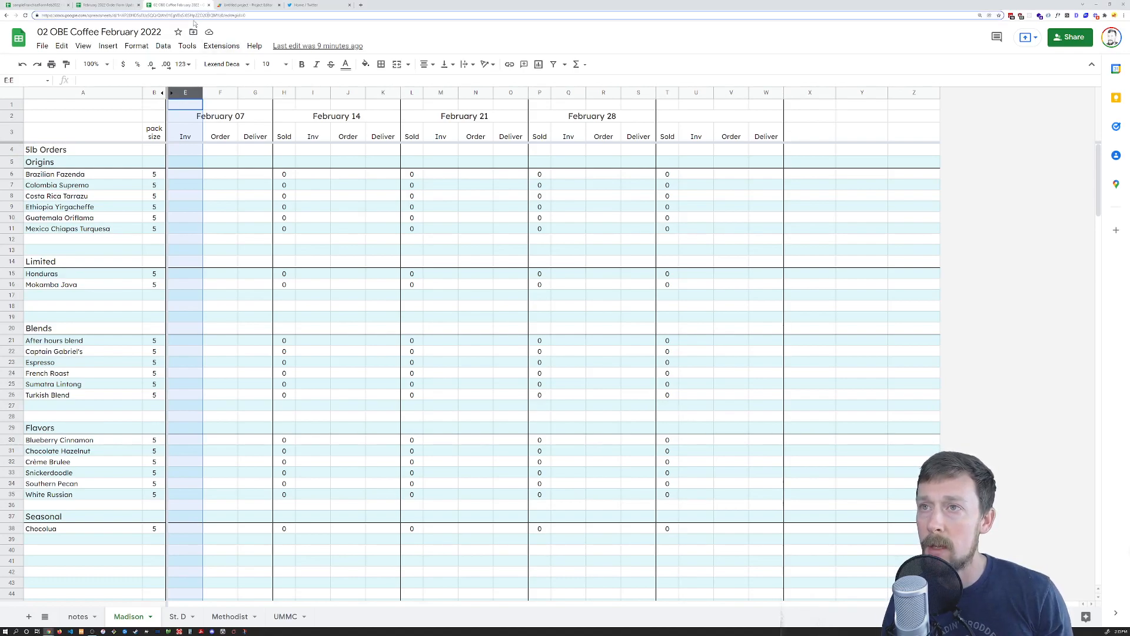
pyautogui.click(103, 5)
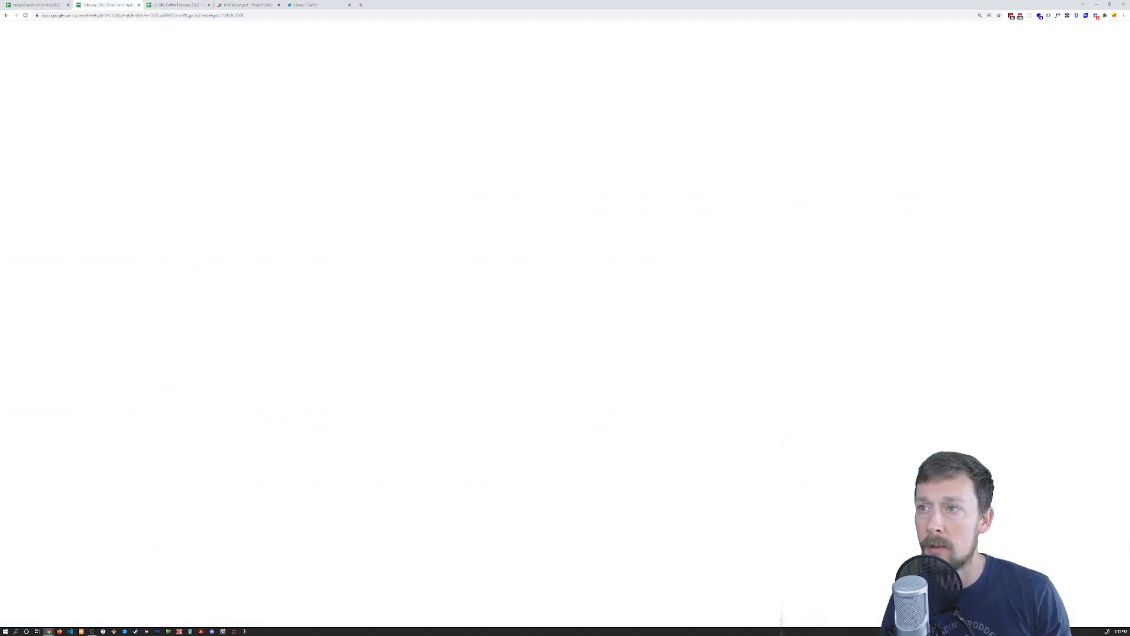
pyautogui.click(225, 161)
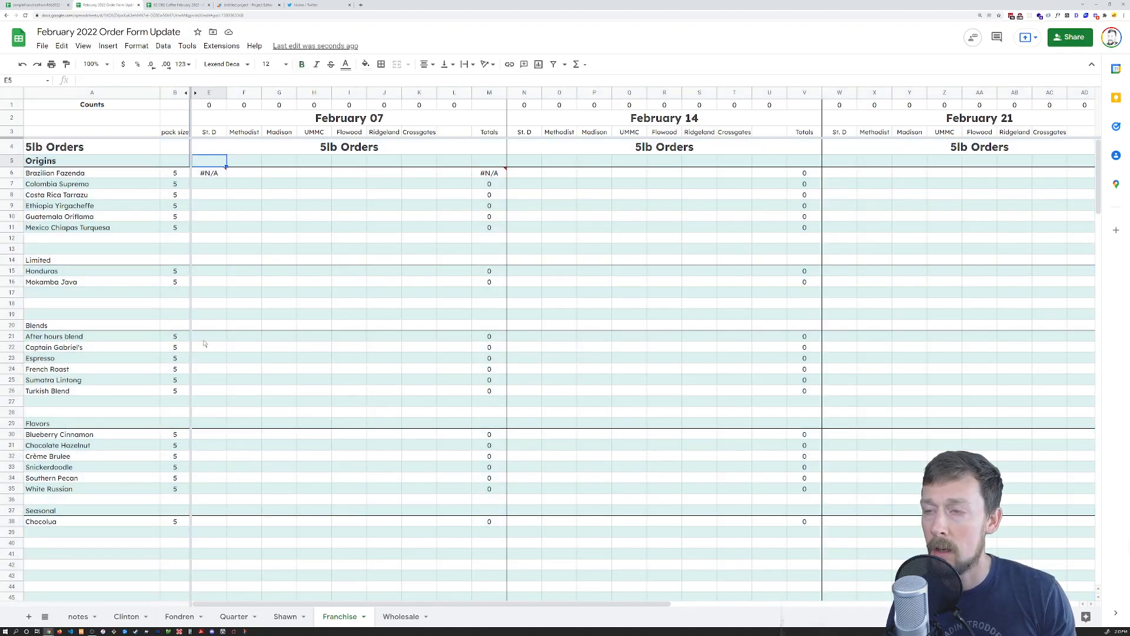
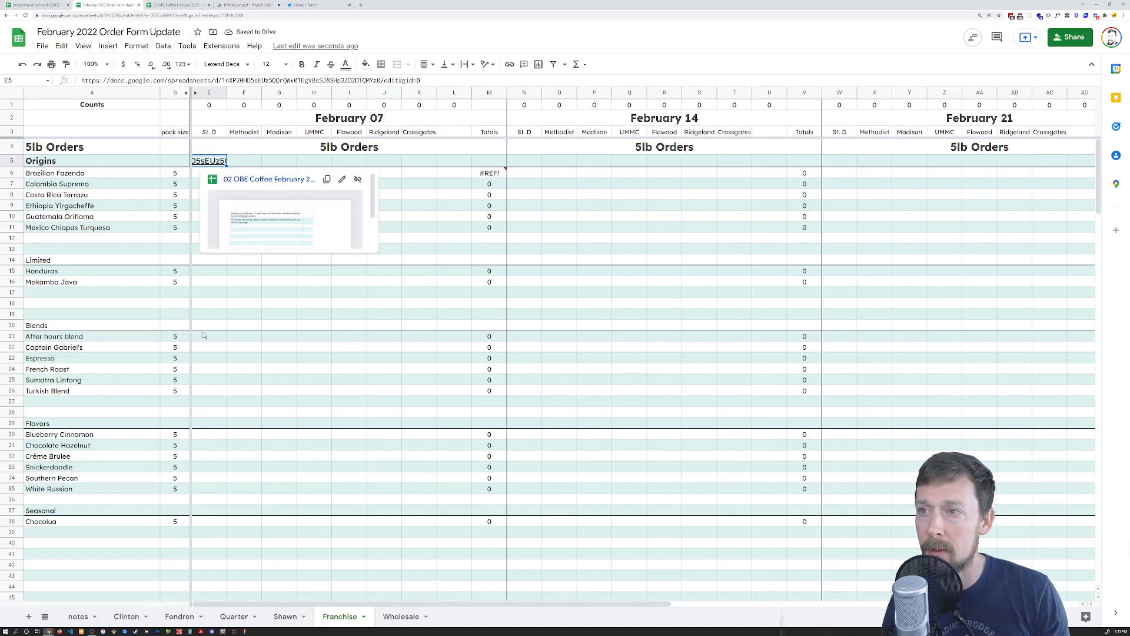
# Paste the 02 OBE Coffee February 2022 link into E5, check it, and select E5:L5
pyautogui.doubleClick(215, 162)
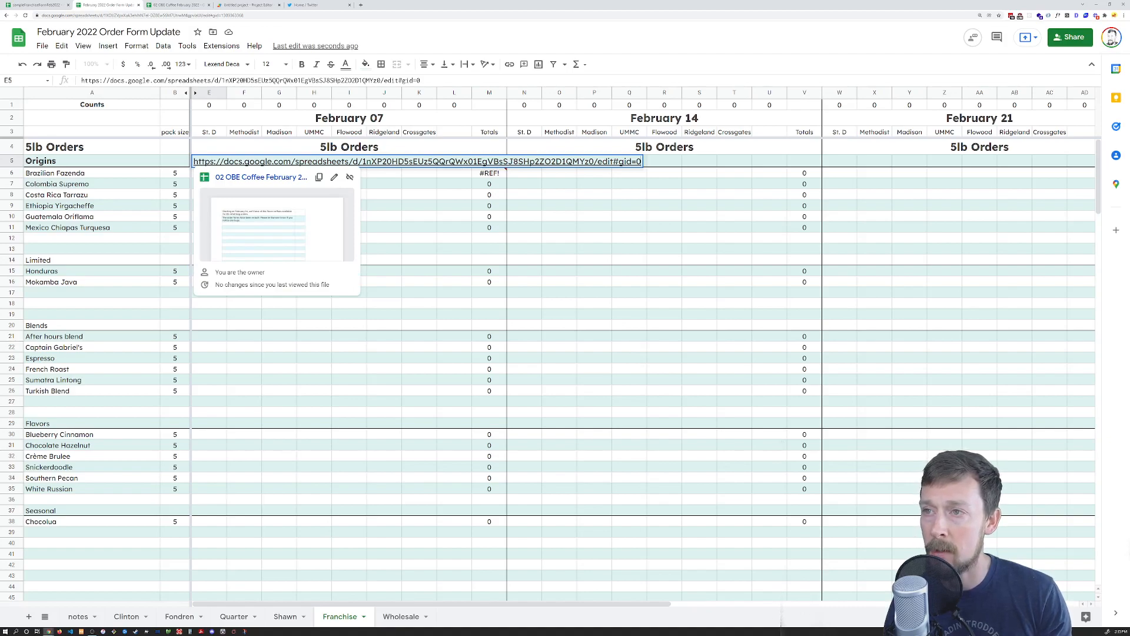
pyautogui.click(275, 230)
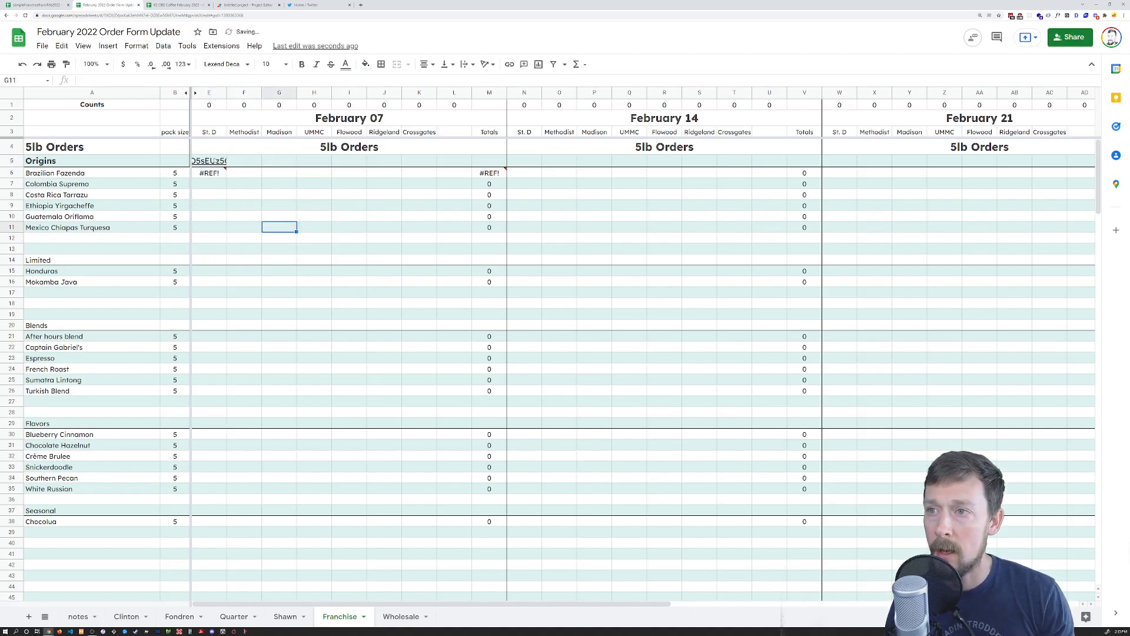
pyautogui.moveTo(210, 165)
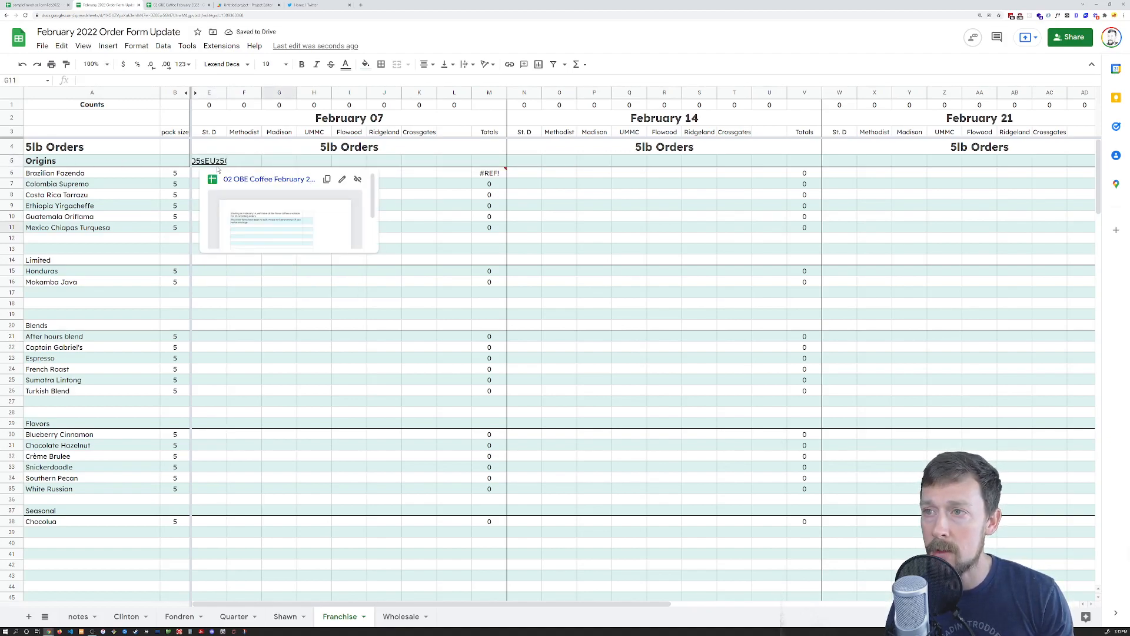
pyautogui.moveTo(213, 162); pyautogui.dragTo(461, 163)
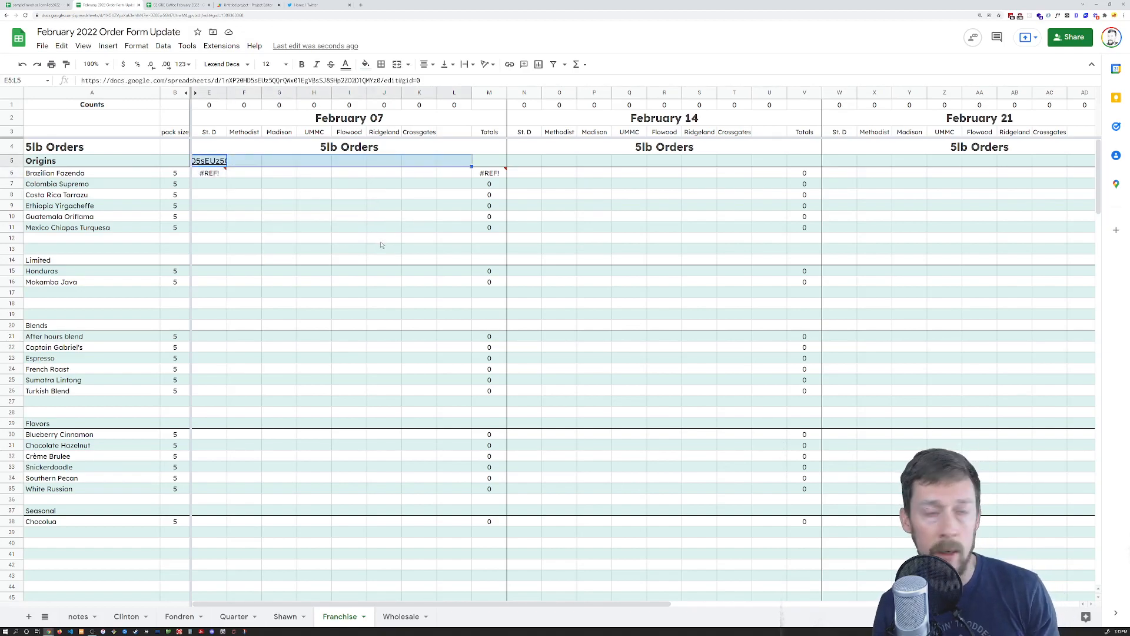
# Try alignment, overflow and wrap settings on E5:L5, undoing the wrap
pyautogui.click(427, 64)
pyautogui.click(471, 65)
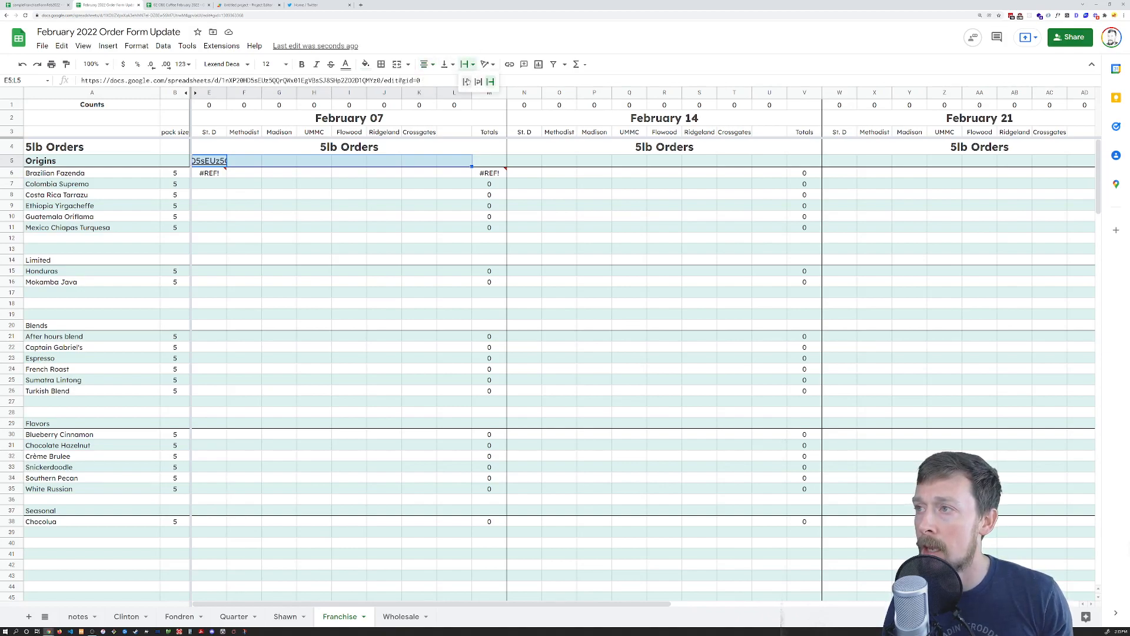
pyautogui.click(468, 82)
pyautogui.click(384, 205)
pyautogui.click(206, 160)
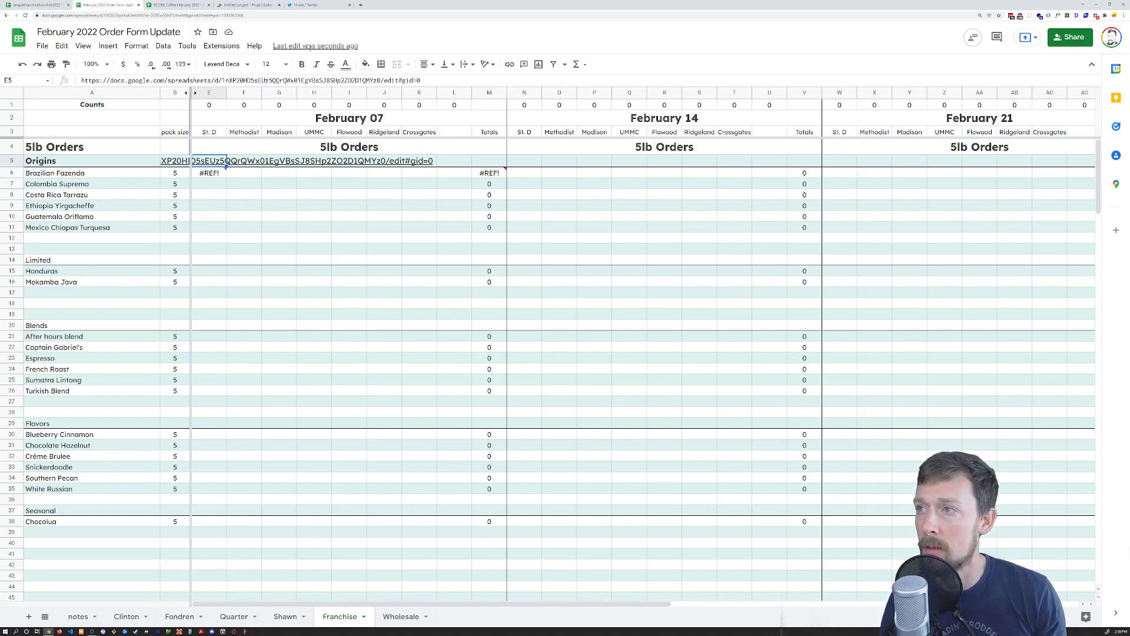
pyautogui.click(465, 64)
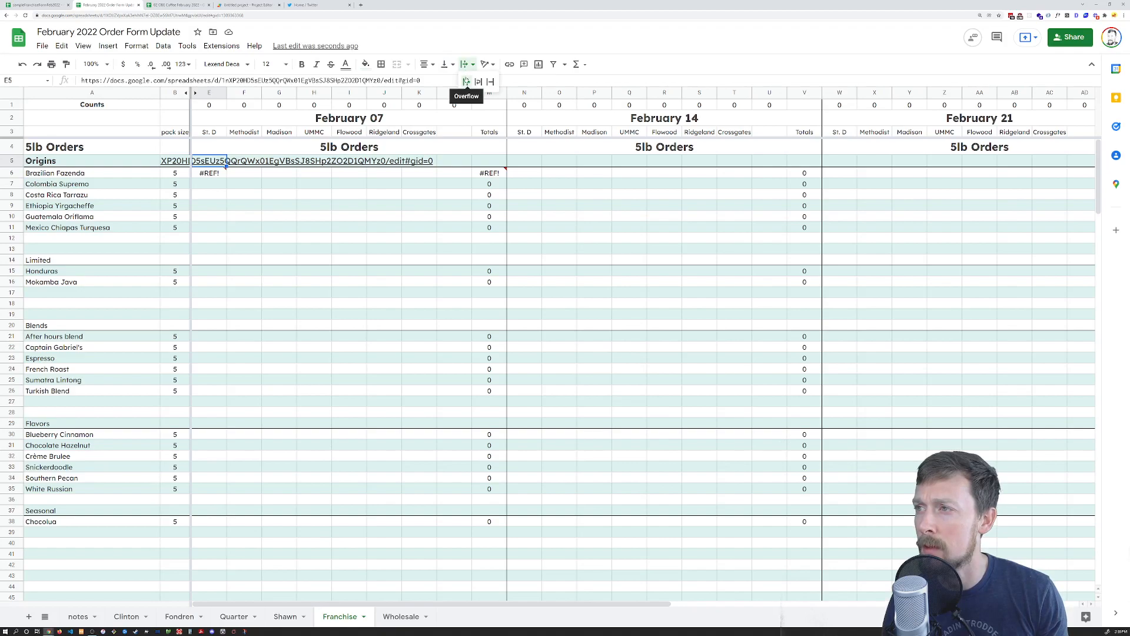
pyautogui.click(465, 80)
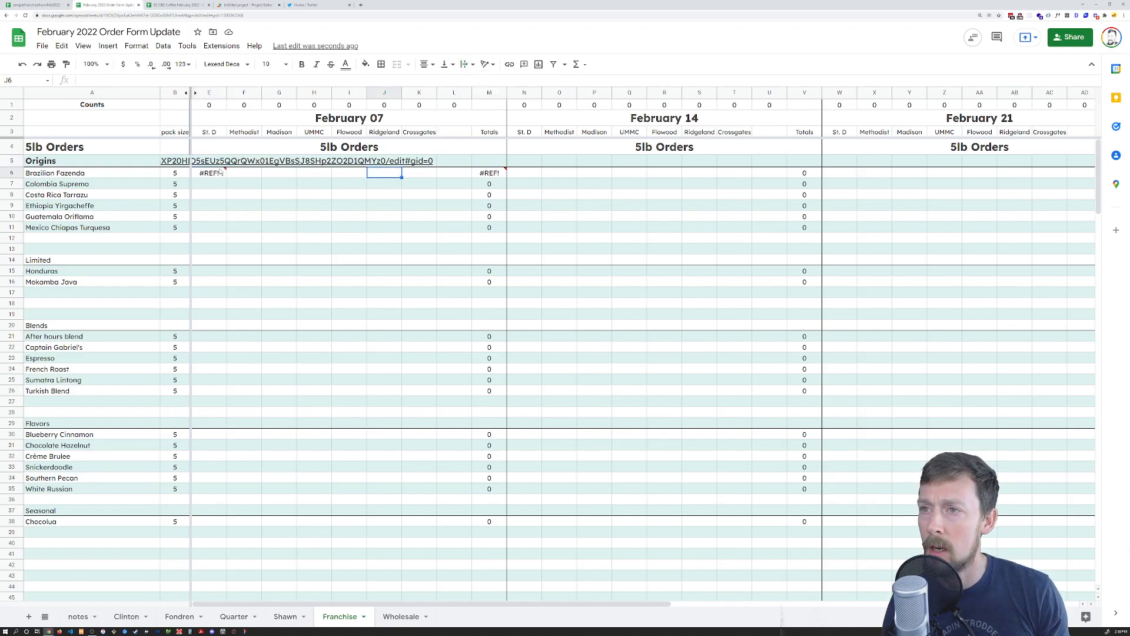
pyautogui.moveTo(210, 164)
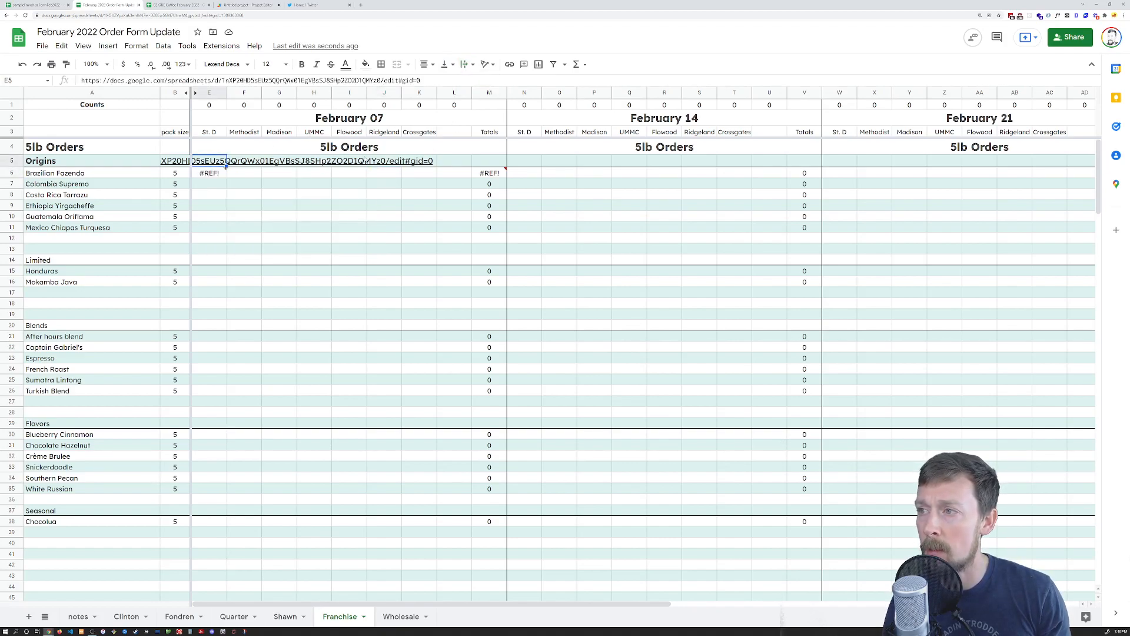
pyautogui.keyDown('shift'); pyautogui.click(459, 163); pyautogui.keyUp('shift')
pyautogui.click(468, 64)
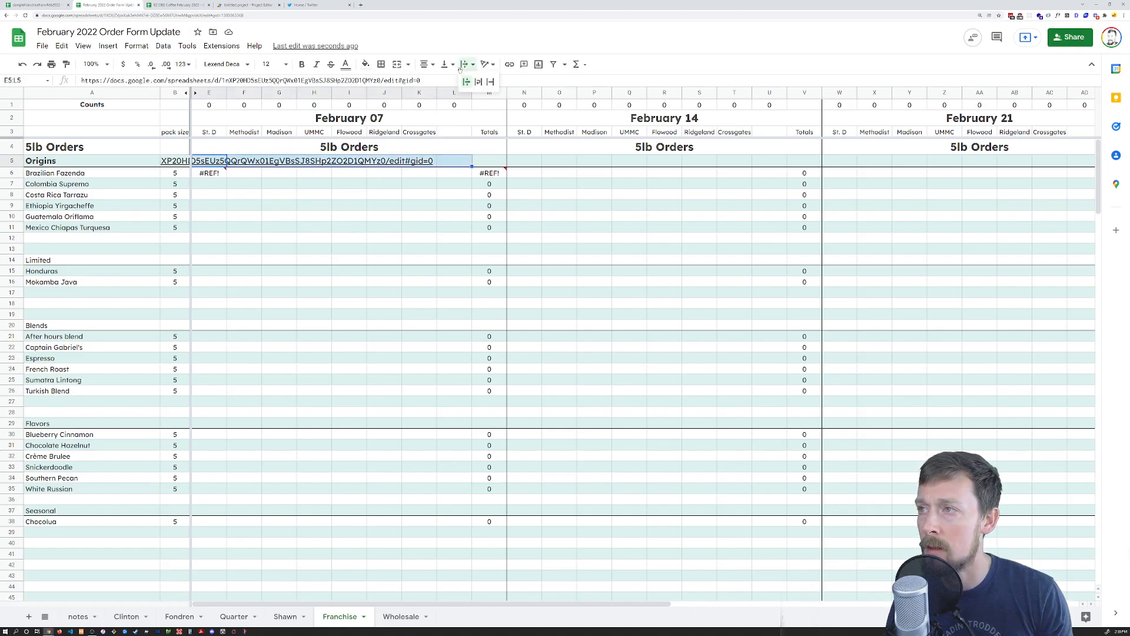
pyautogui.click(481, 86)
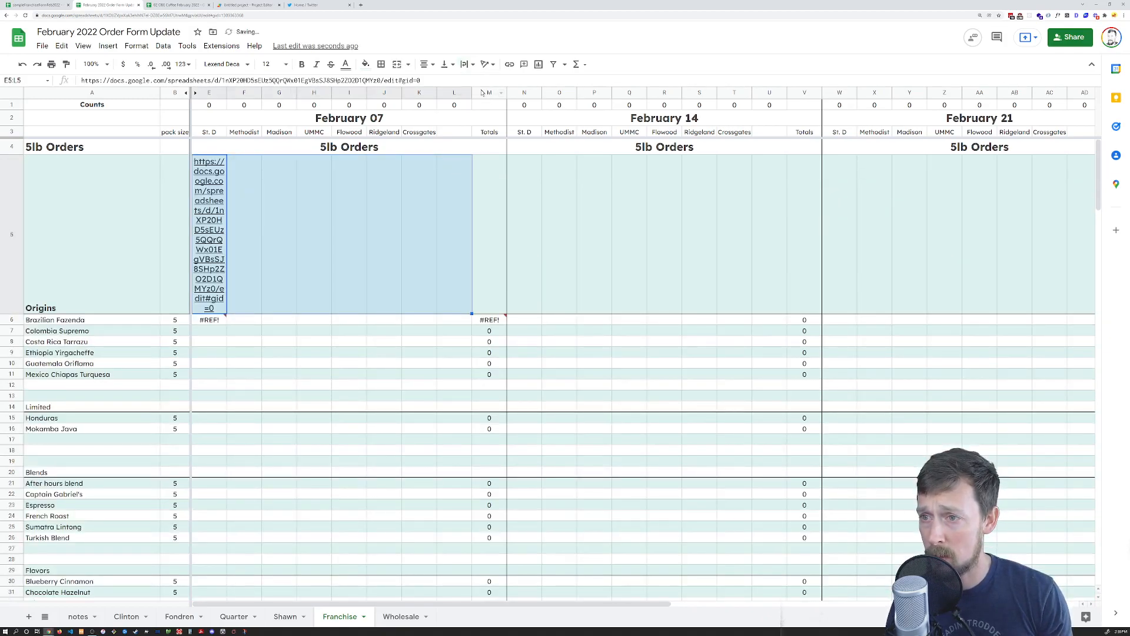
pyautogui.hotkey('ctrl', 'z')
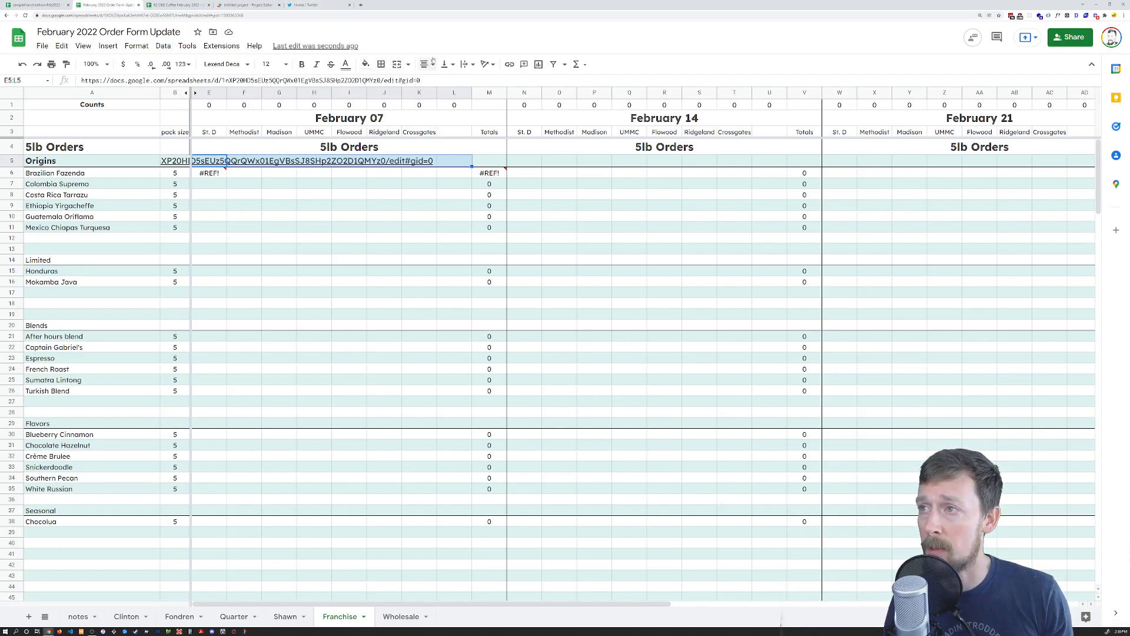
# Set E5:L5's text wrapping to Clip and move off the link cell
pyautogui.click(466, 64)
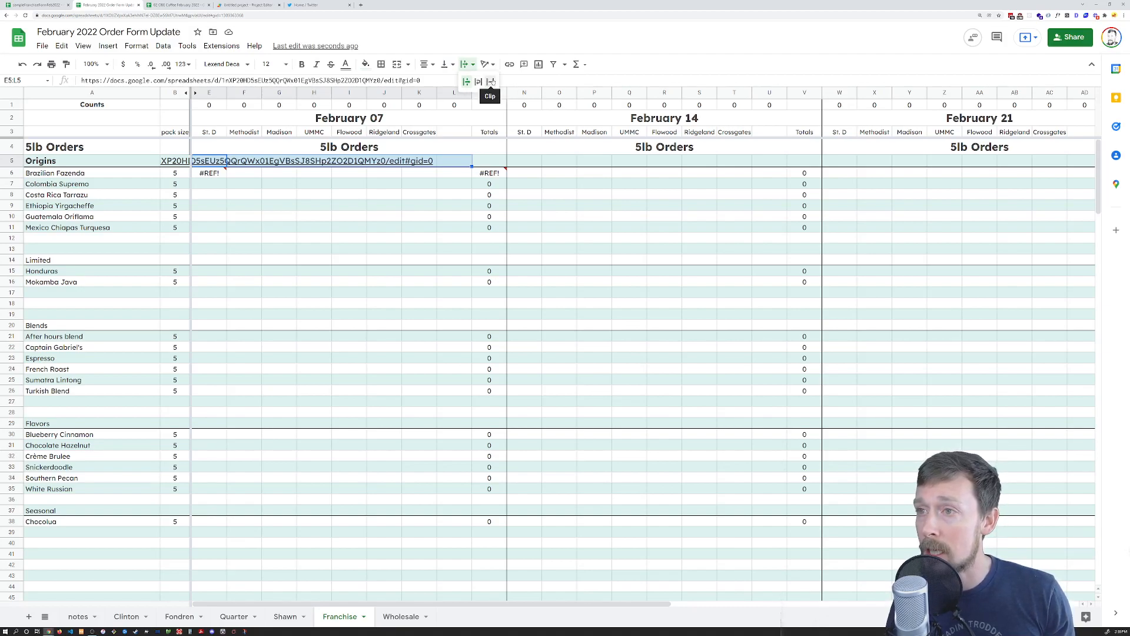
pyautogui.click(491, 81)
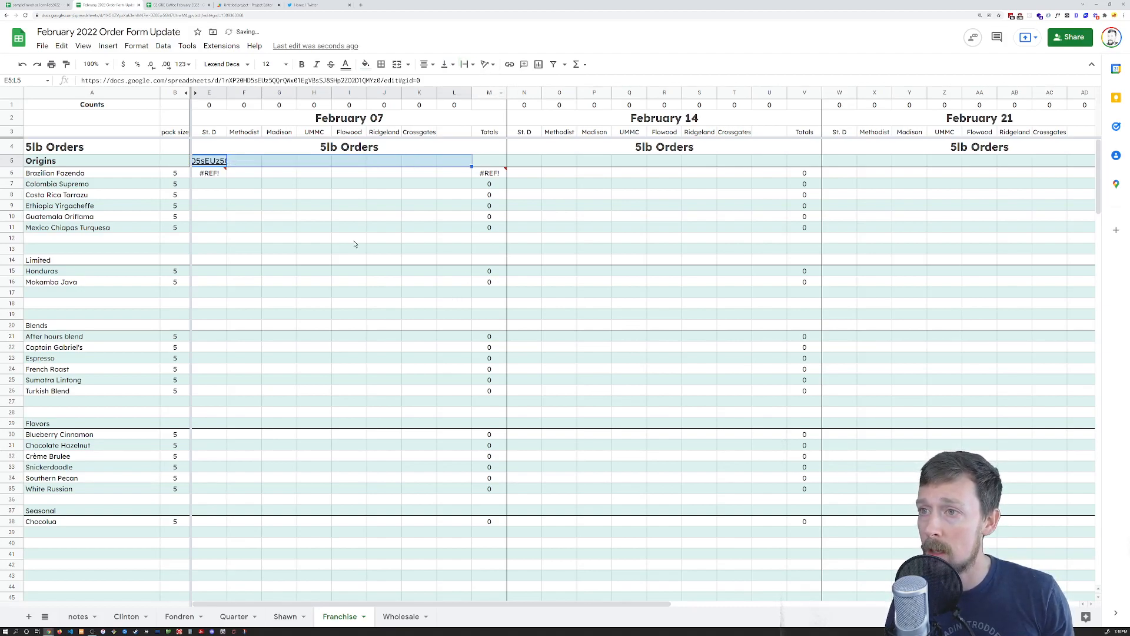
pyautogui.click(224, 164)
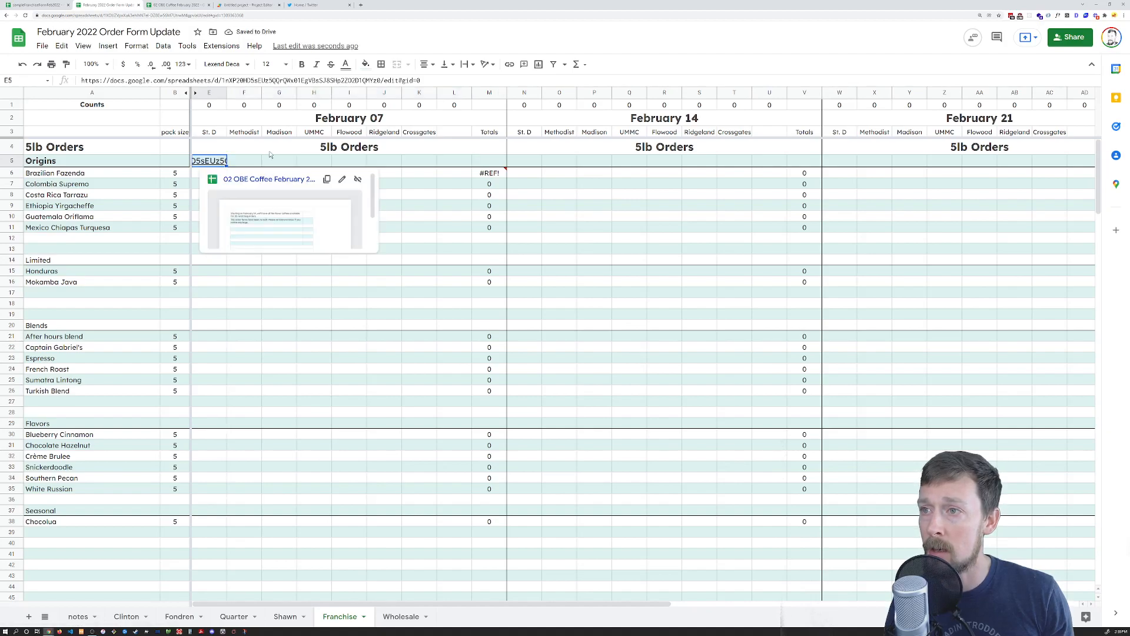
pyautogui.press('Right')
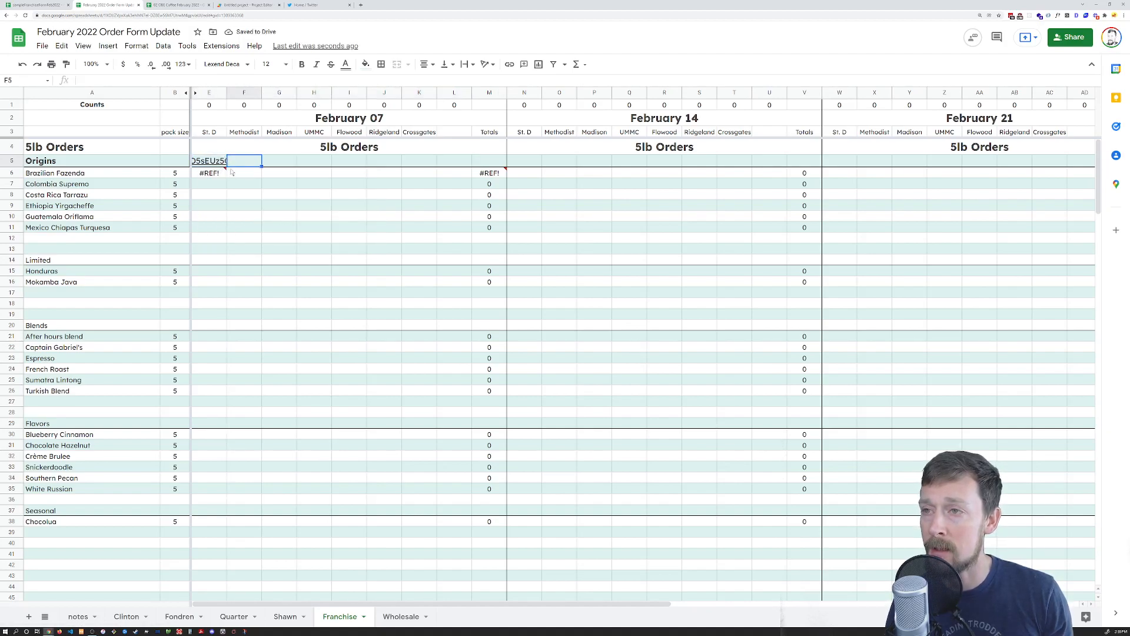
pyautogui.moveTo(212, 163)
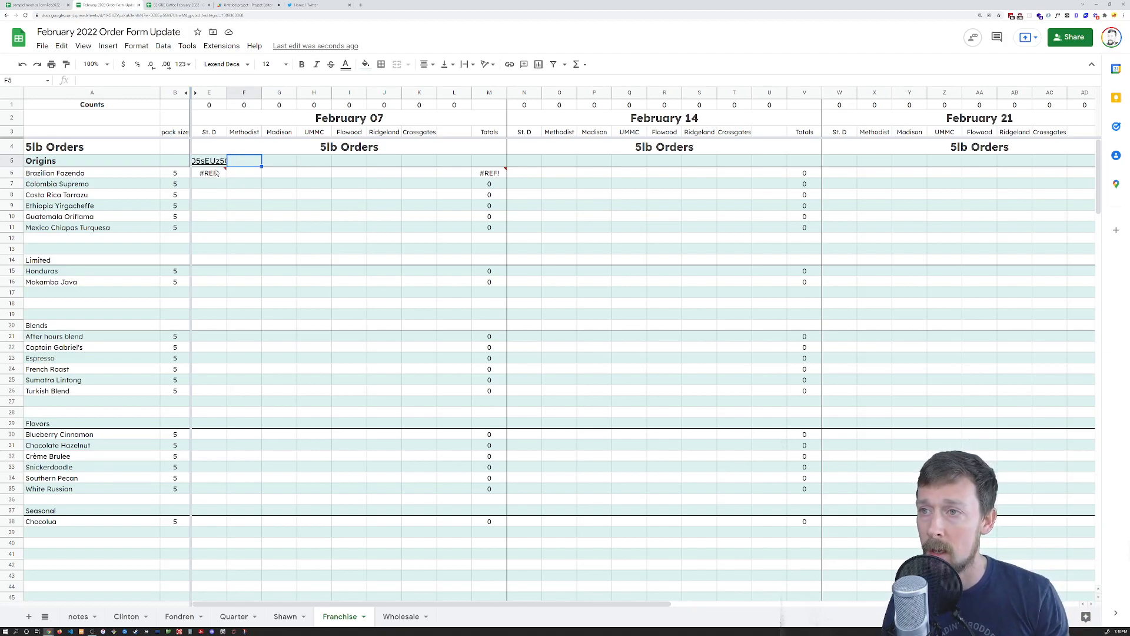
# Replace E6's broken formula with a new =IMPORTRANGE(E5,"Madison! entry, then view the source spreadsheet
pyautogui.click(217, 173)
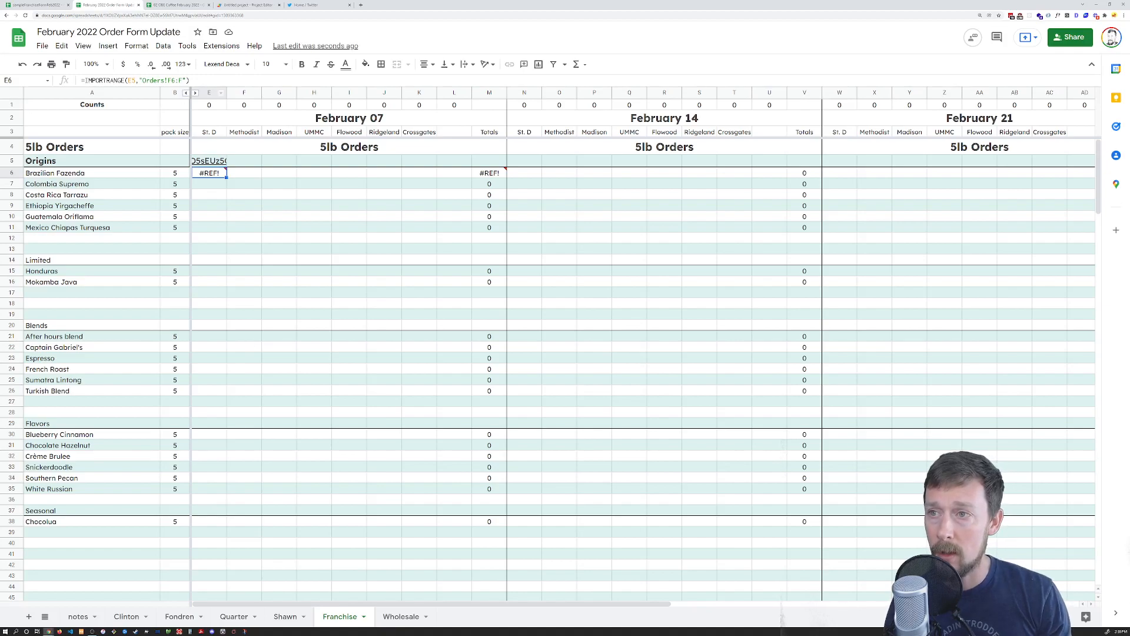
pyautogui.moveTo(219, 179)
pyautogui.press('Delete')
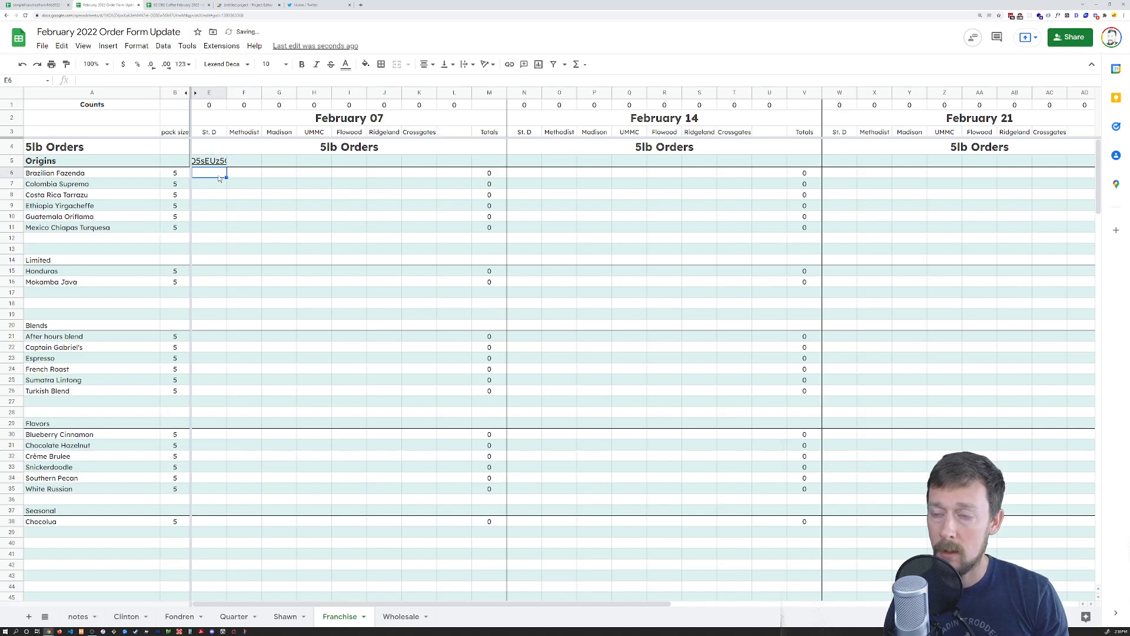
pyautogui.write('=import')
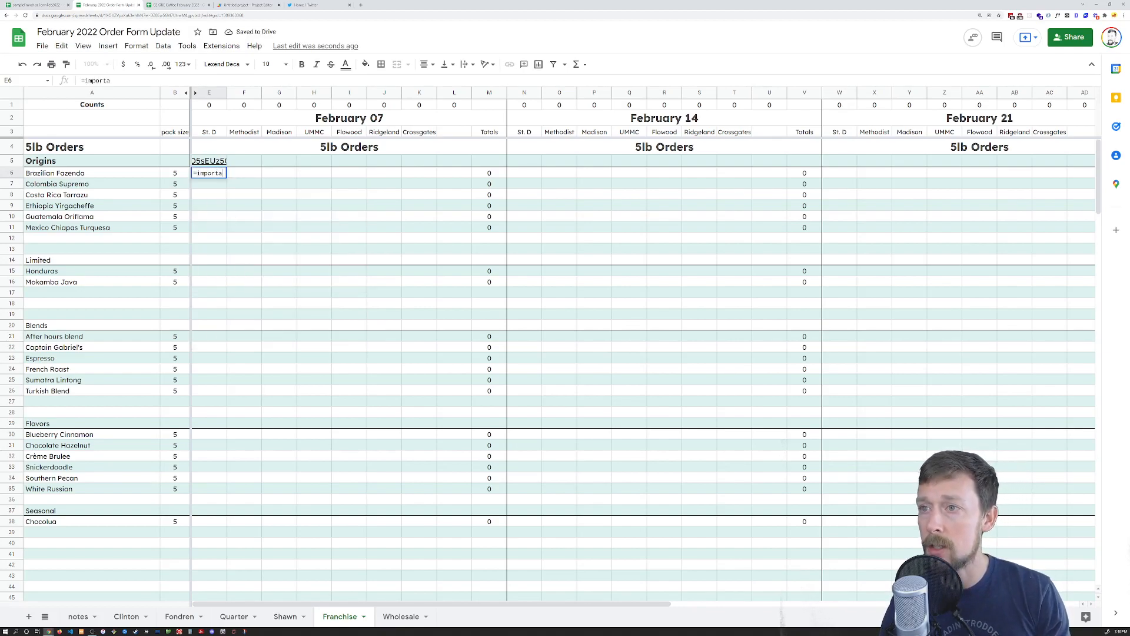
pyautogui.press('BackSpace')
pyautogui.write('t')
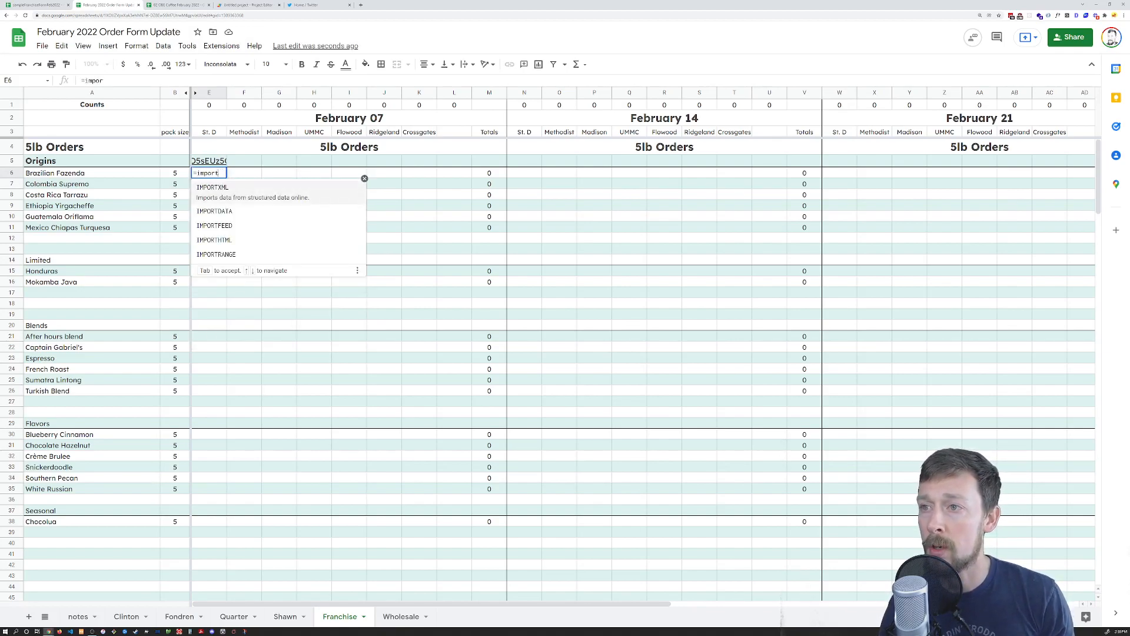
pyautogui.write('ran')
pyautogui.press('Tab')
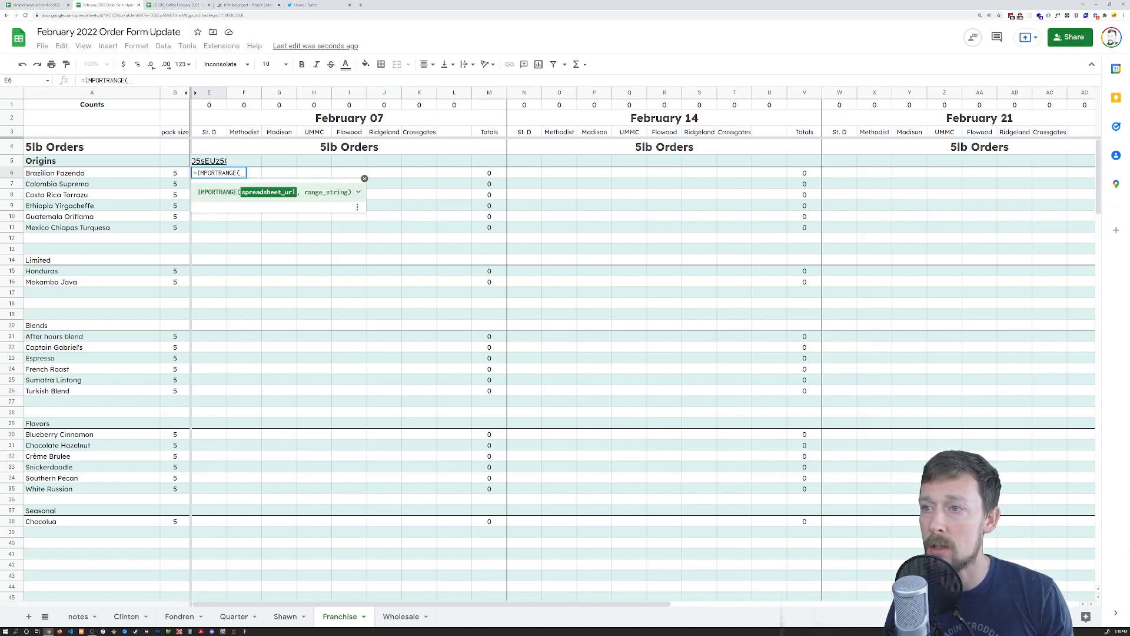
pyautogui.click(203, 162)
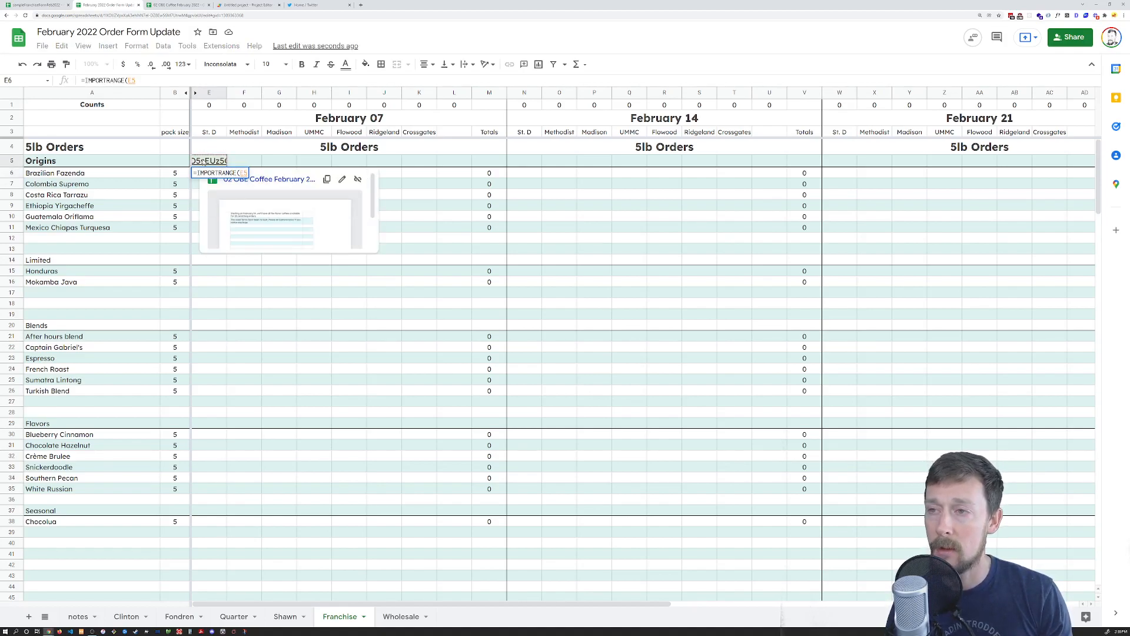
pyautogui.write(',')
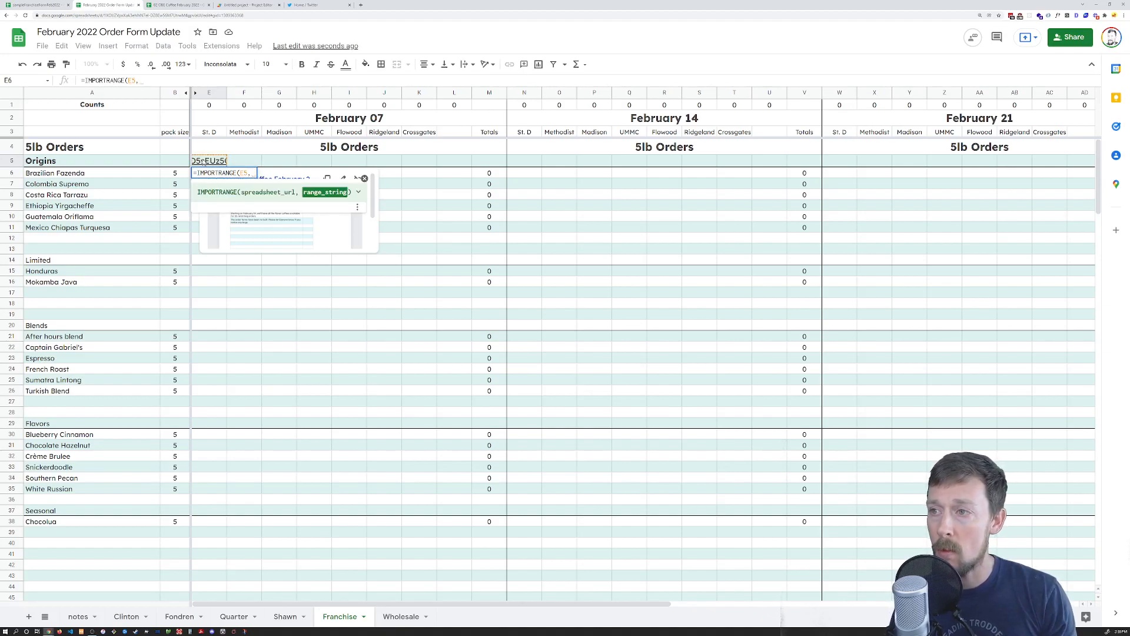
pyautogui.write('"Madison')
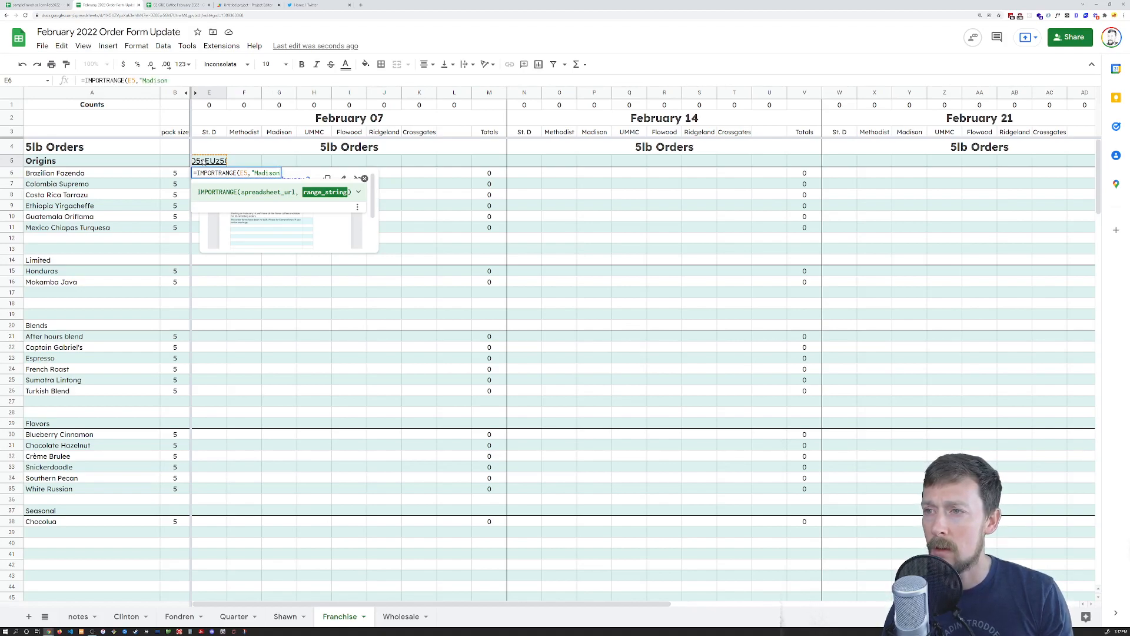
pyautogui.write('!')
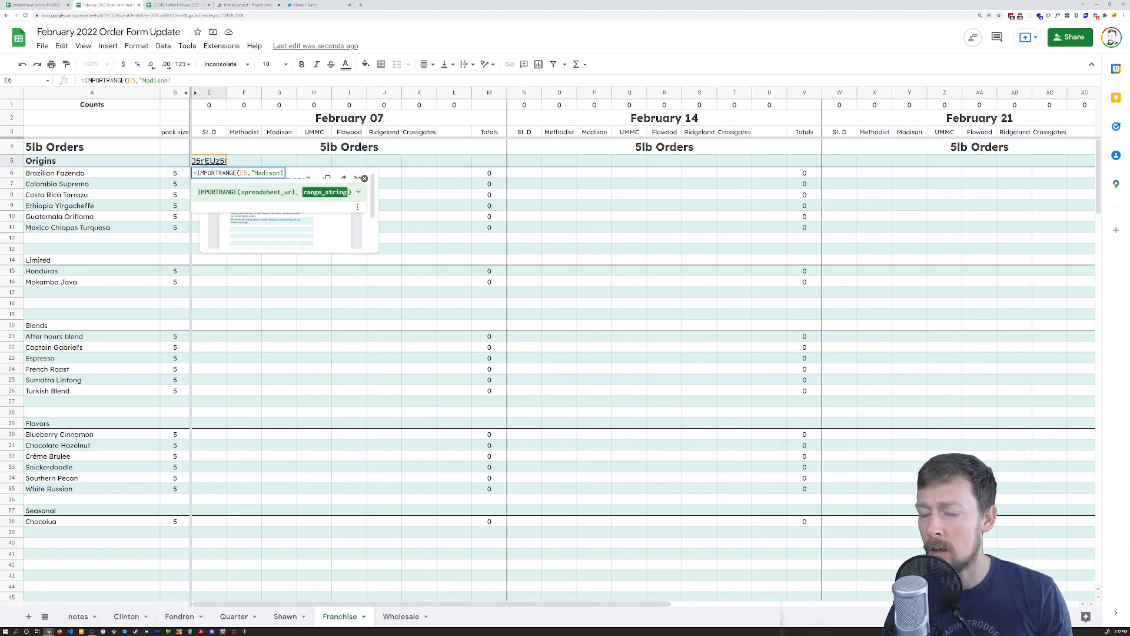
pyautogui.hotkey('ctrl', 'Tab')
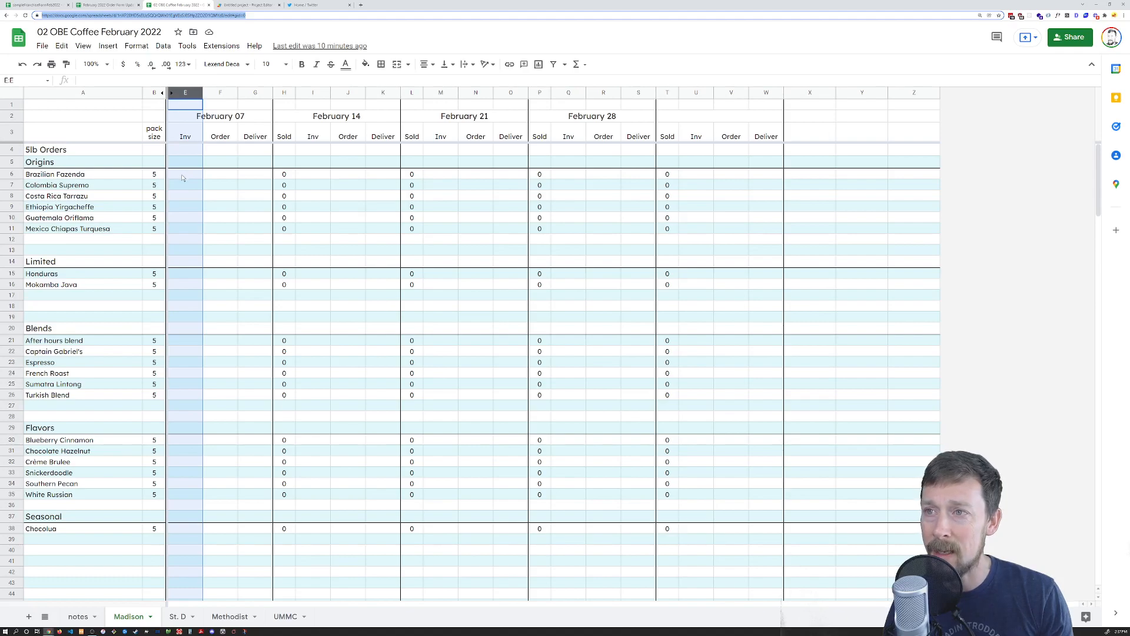
# Confirm Madison's Order column spans F6 to F250, then return to the Order Form Update
pyautogui.click(221, 176)
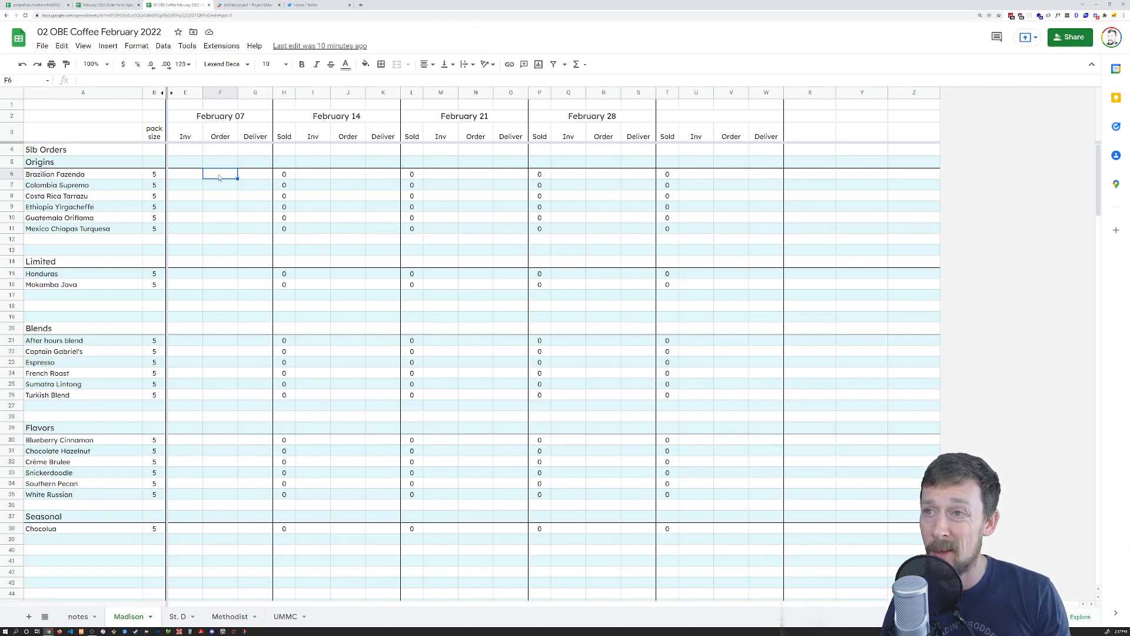
pyautogui.hotkey('ctrl', 'shift', 'Down')
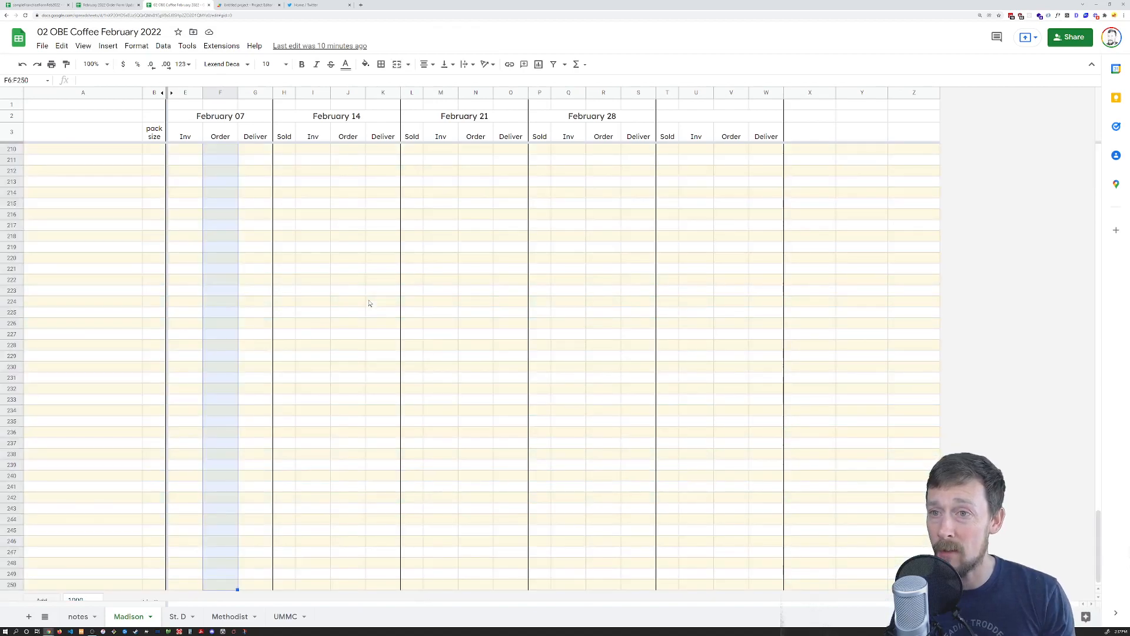
pyautogui.hotkey('ctrl', 'shift', 'Up')
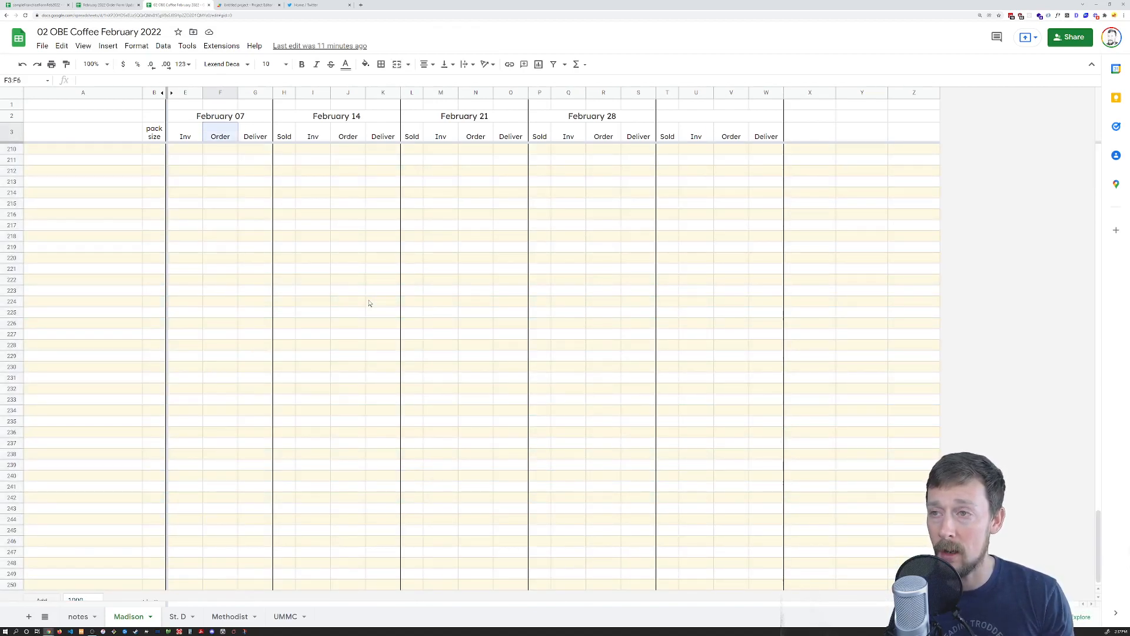
pyautogui.hotkey('ctrl', 'shift', 'Down')
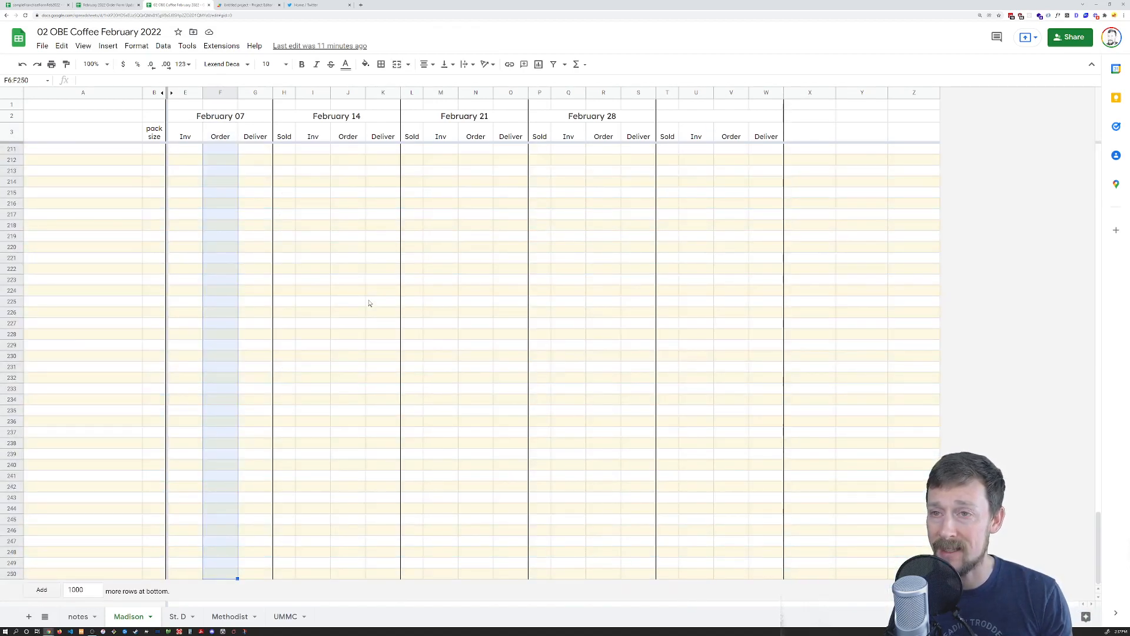
pyautogui.scroll(5, 141, 247)
pyautogui.scroll(10, 292, 334)
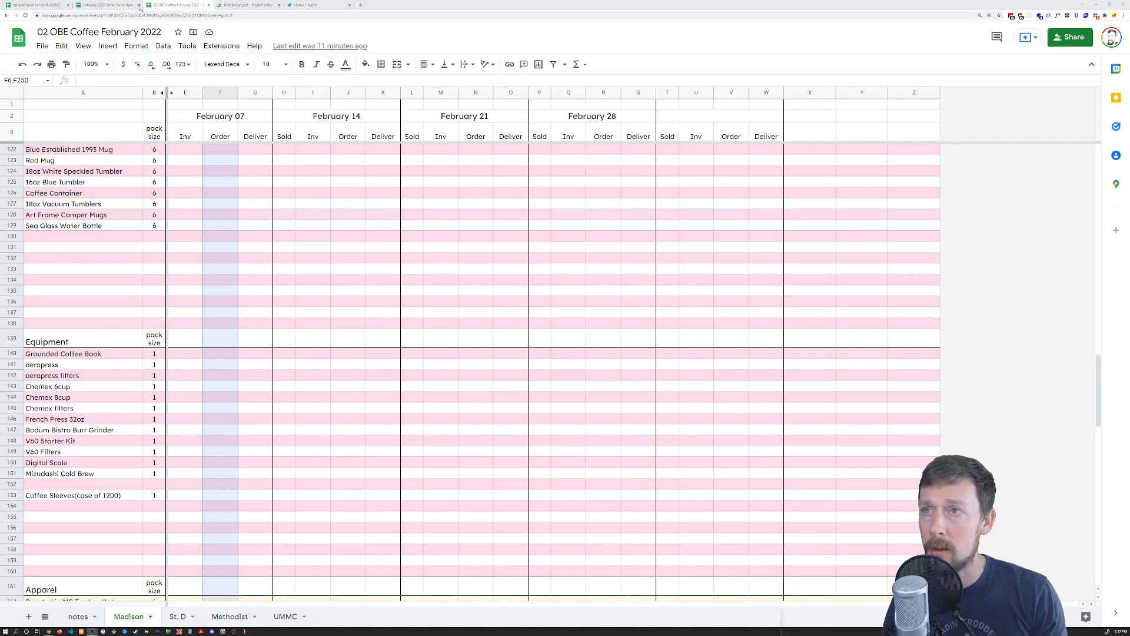
pyautogui.click(109, 5)
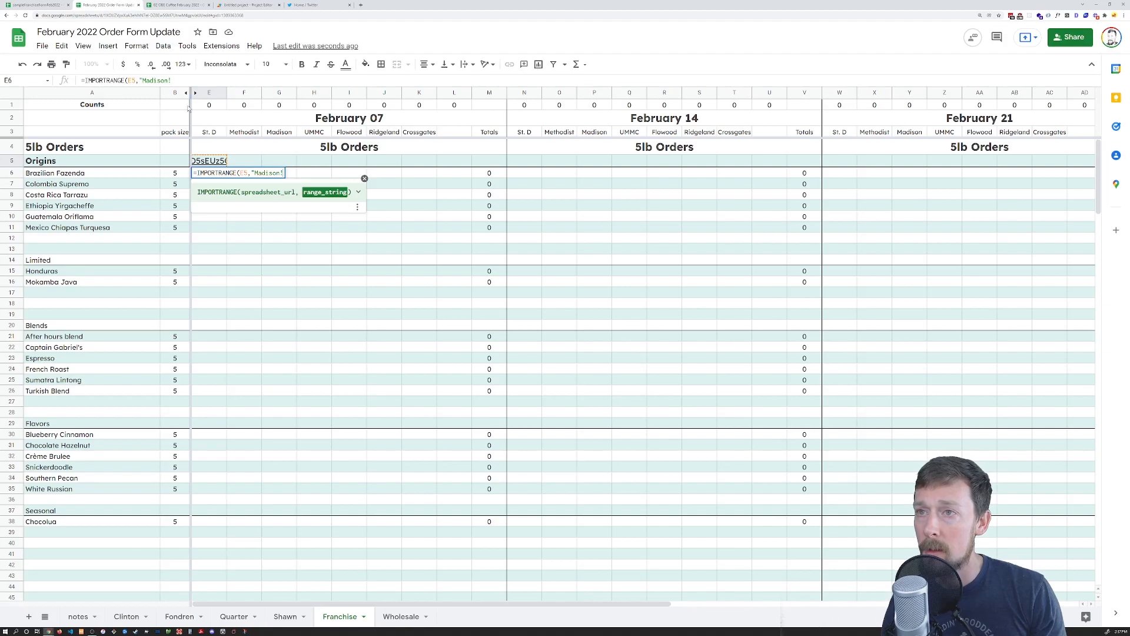
# Complete E6 as =IMPORTRANGE(E5,"Madison!F6:F") and allow access between the two spreadsheets
pyautogui.click(171, 81)
pyautogui.write('F6:')
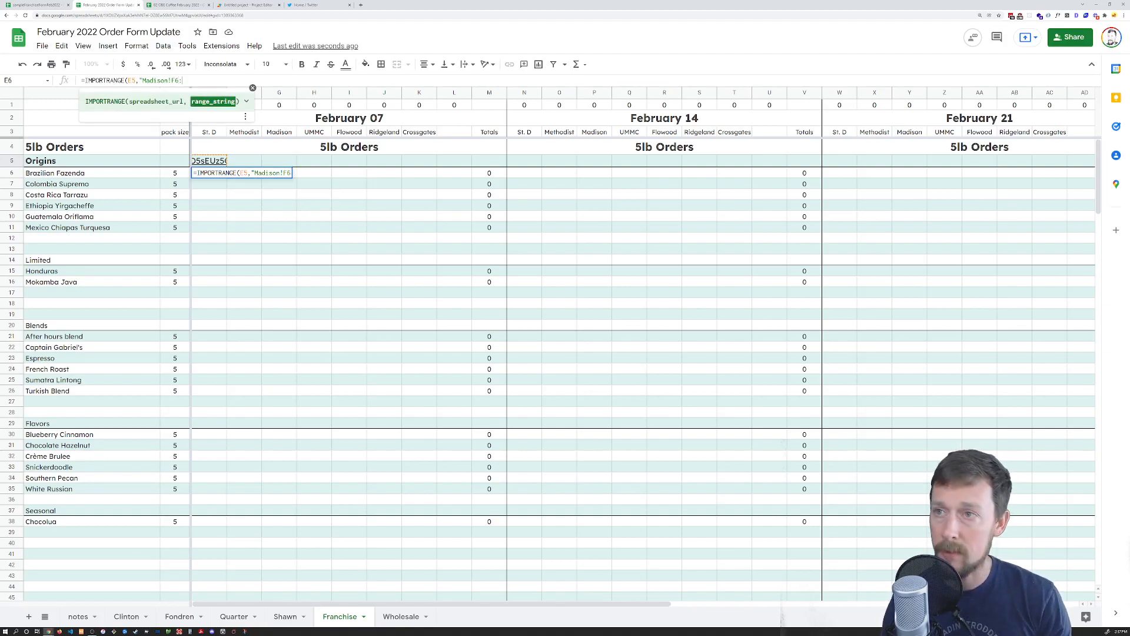
pyautogui.write('F")')
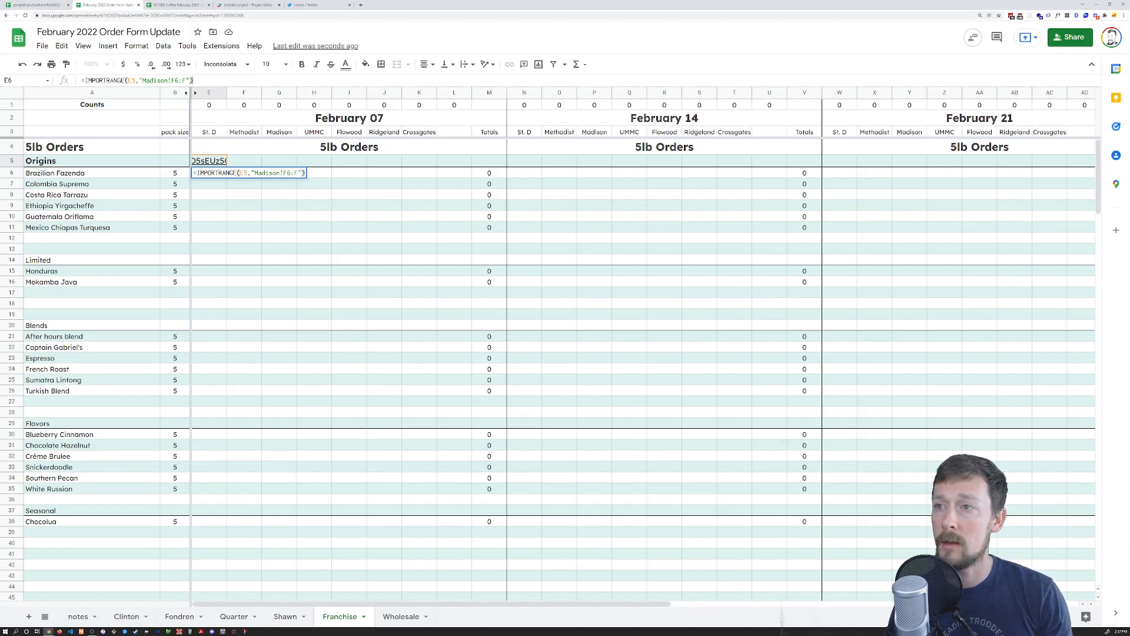
pyautogui.press('Return')
pyautogui.click(213, 175)
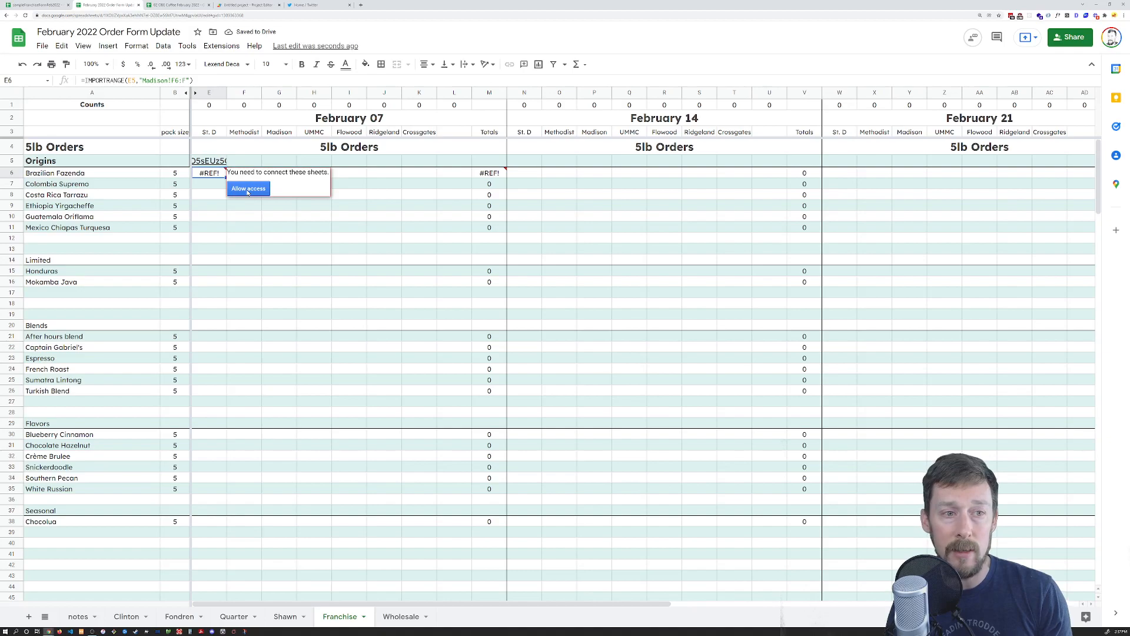
pyautogui.click(248, 190)
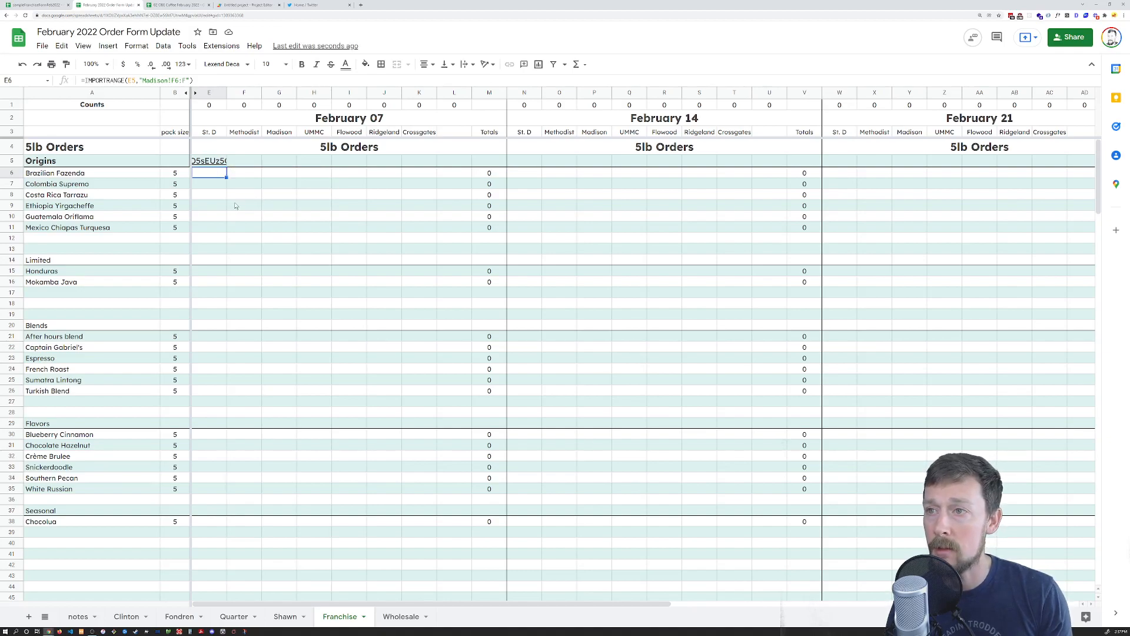
pyautogui.click(173, 5)
# Snap 02 OBE Coffee to the right half and the order form to the left
pyautogui.moveTo(173, 5); pyautogui.dragTo(208, 93)
pyautogui.press('super+Right')
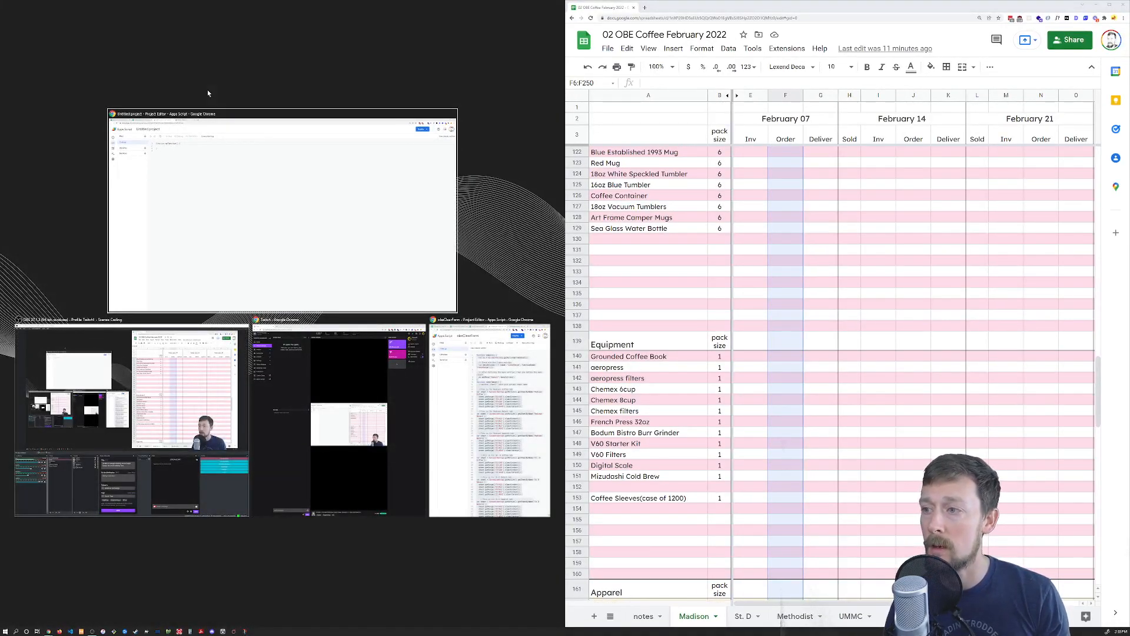
pyautogui.press('Return')
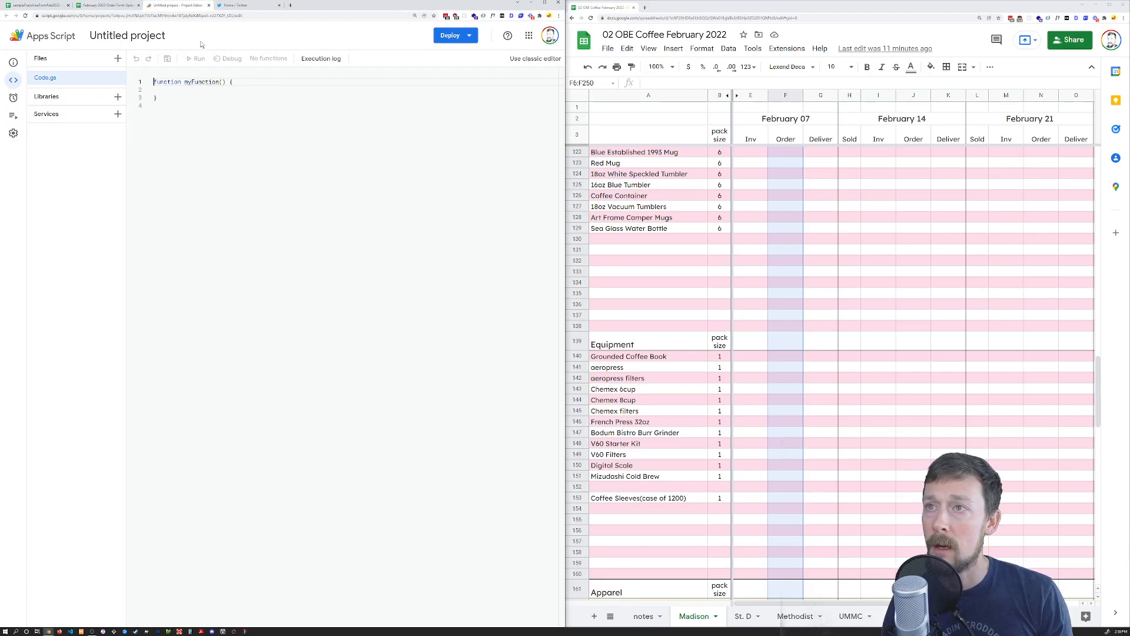
pyautogui.click(116, 5)
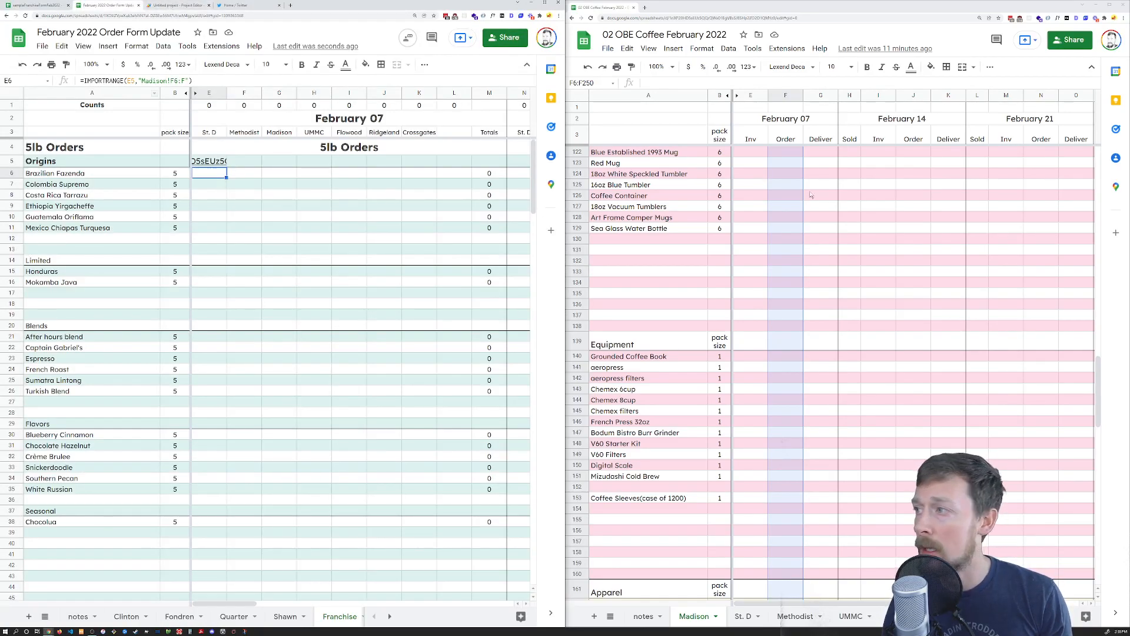
# Enter an order of 50 in Madison F6 for Brazilian Fazenda and zoom in
pyautogui.click(791, 154)
pyautogui.scroll(5, 793, 176)
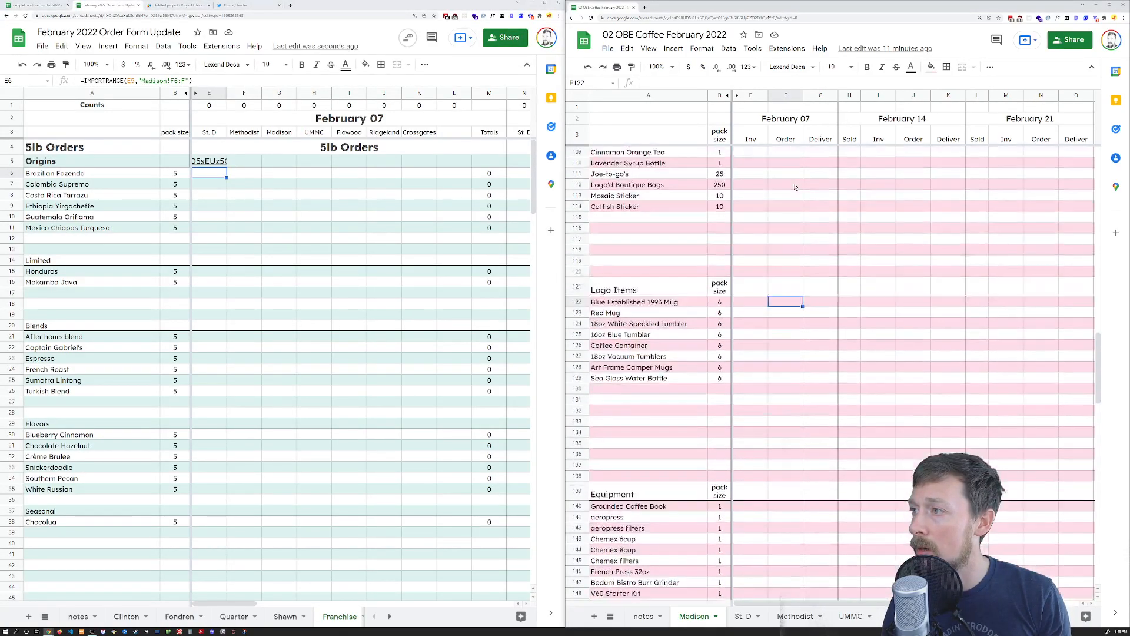
pyautogui.hotkey('ctrl', 'Up')
pyautogui.hotkey('ctrl', 'Up')
pyautogui.press('Down')
pyautogui.press('Down')
pyautogui.press('Down')
pyautogui.press('Down')
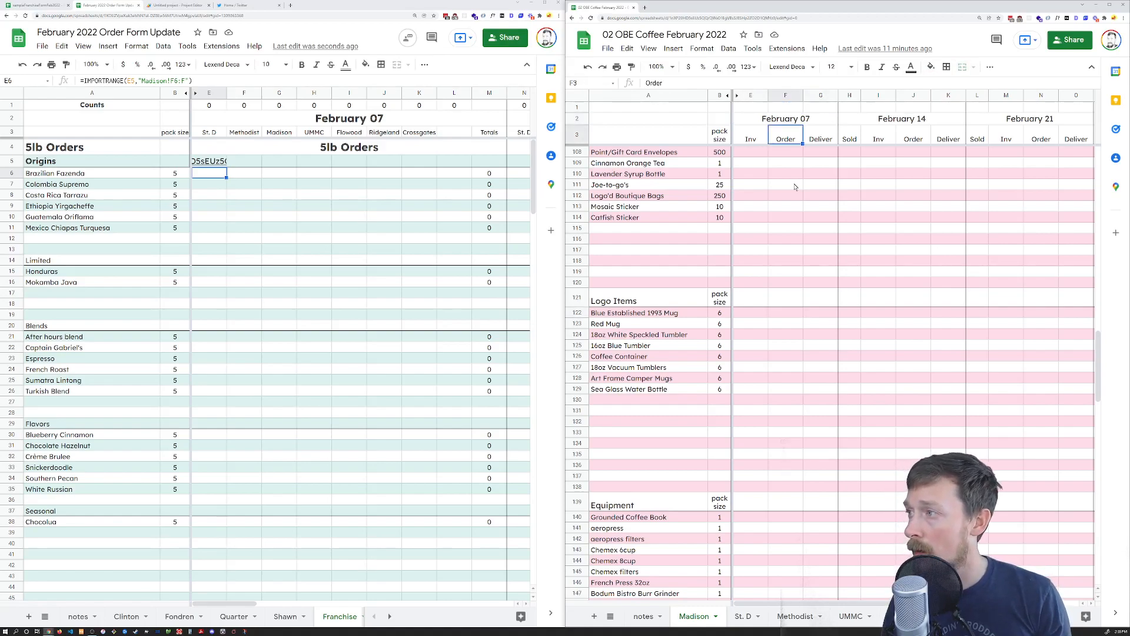
pyautogui.press('Down')
pyautogui.press('Down')
pyautogui.press('Up')
pyautogui.write('50')
pyautogui.press('Return')
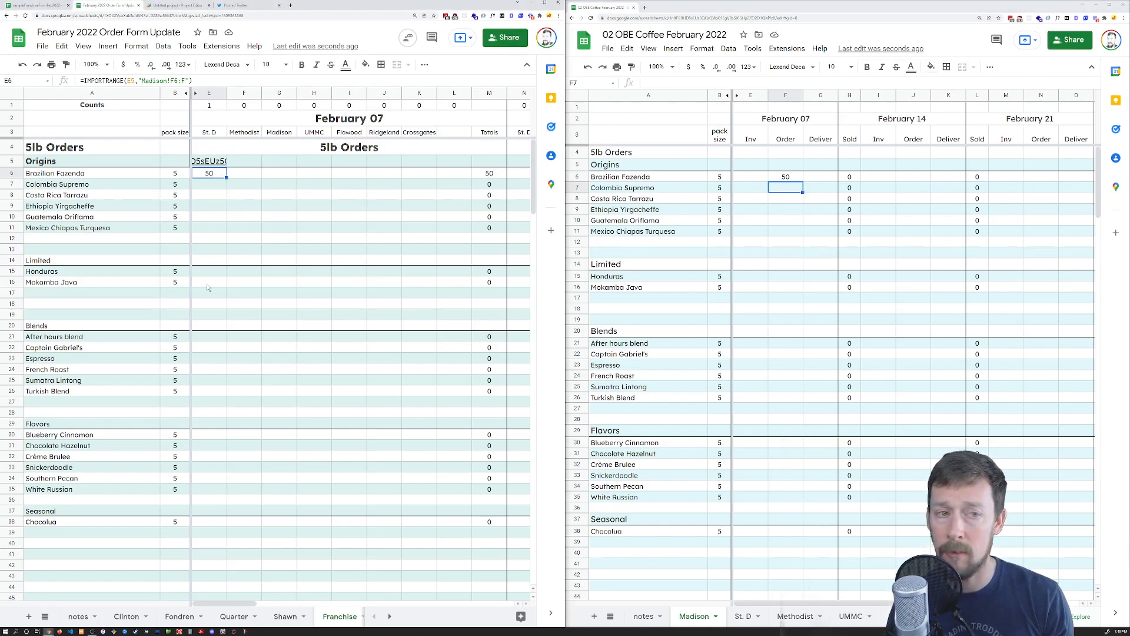
pyautogui.hotkey('ctrl', '+')
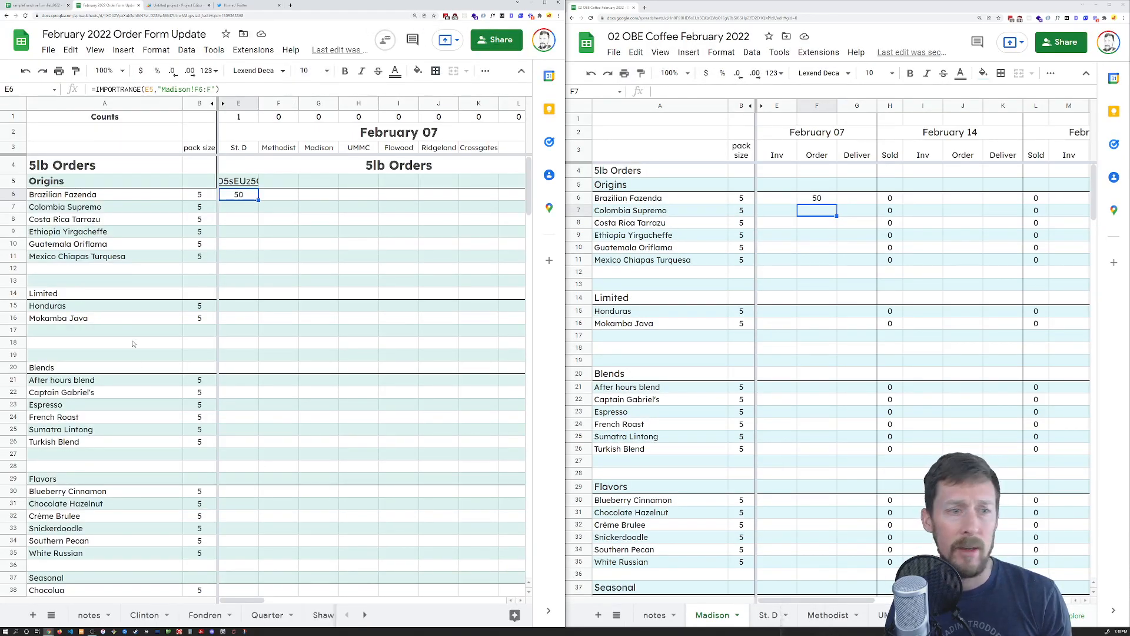
# Enter a test 250 at Madison F250 and confirm it appears at the form's E250
pyautogui.click(792, 11)
pyautogui.click(279, 219)
pyautogui.click(251, 198)
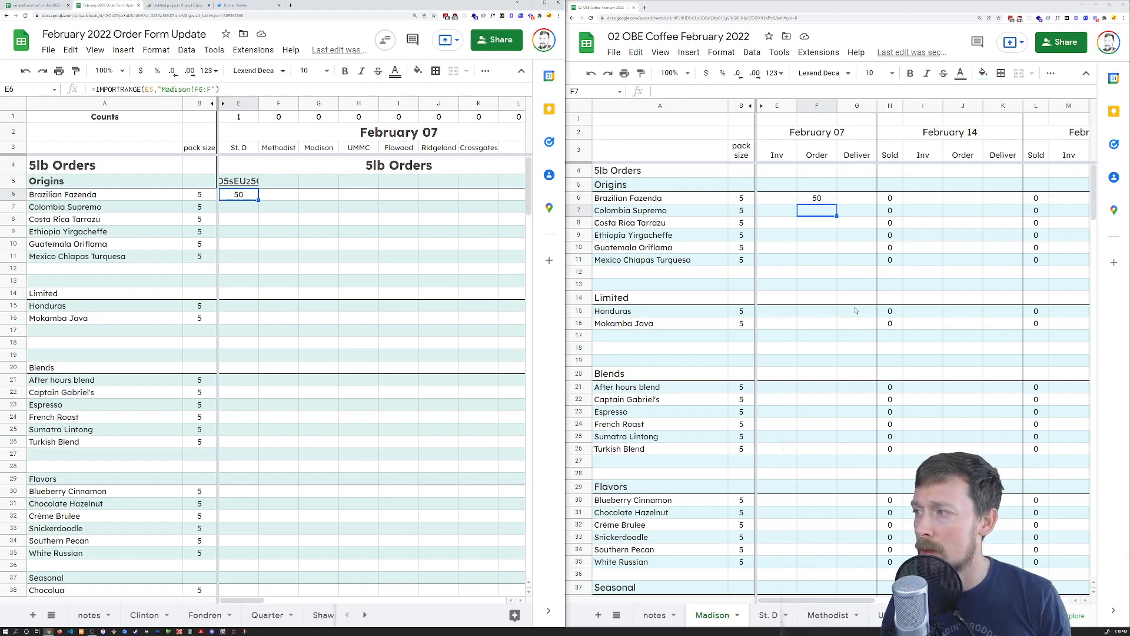
pyautogui.click(809, 282)
pyautogui.hotkey('ctrl', 'Down')
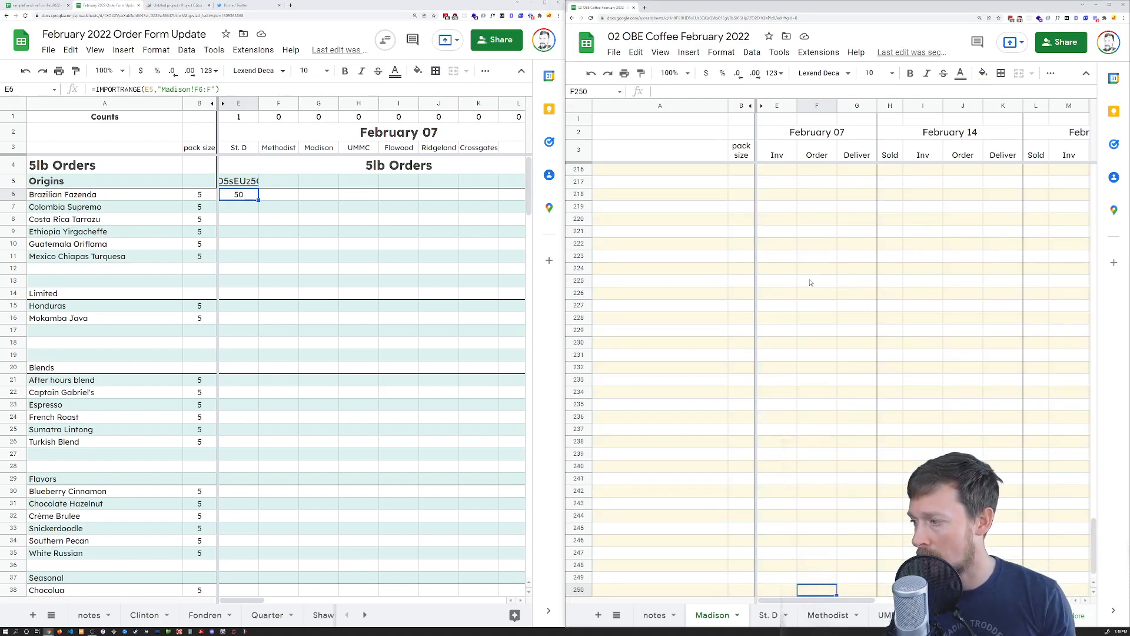
pyautogui.write('250')
pyautogui.press('Return')
pyautogui.click(253, 264)
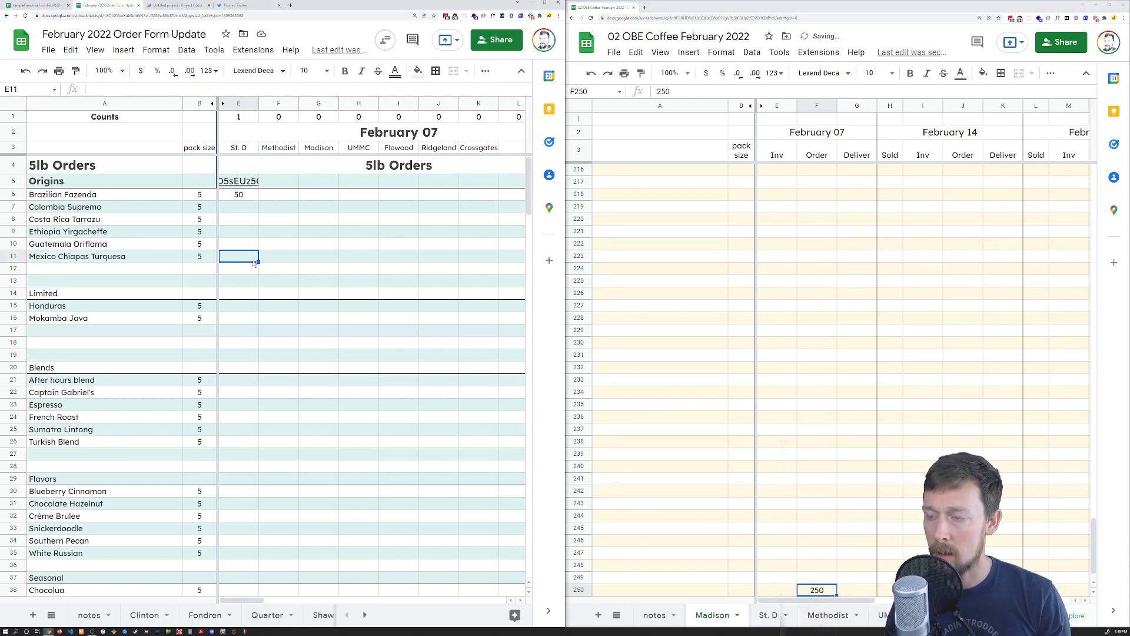
pyautogui.hotkey('ctrl', 'Down')
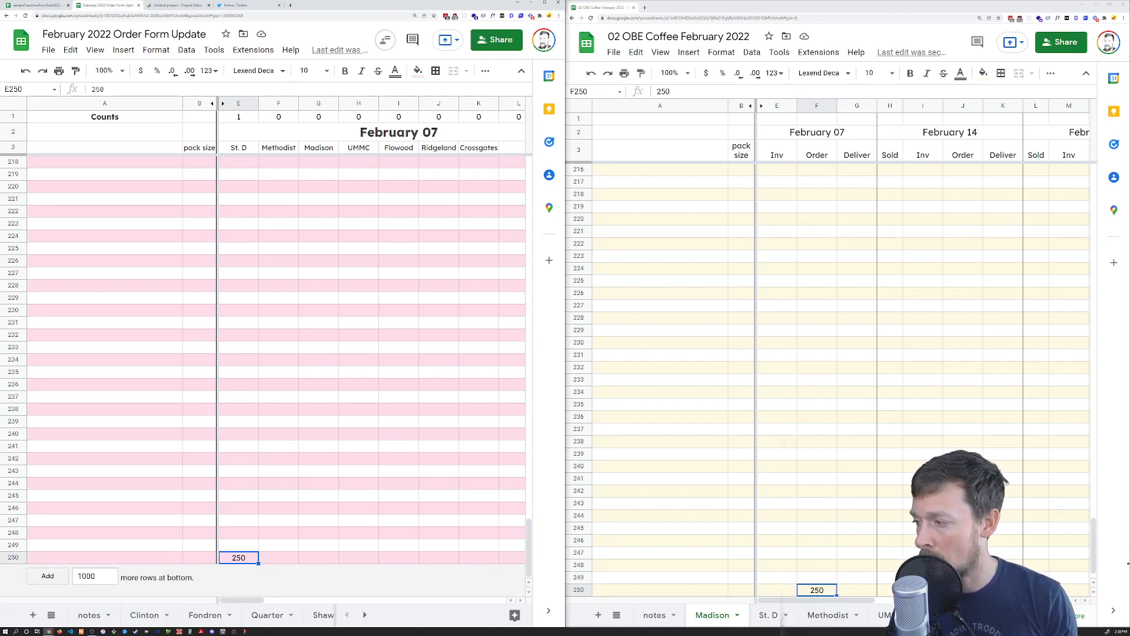
# Delete the test 250 and go back to E6's IMPORTRANGE formula
pyautogui.click(1113, 454)
pyautogui.press('Delete')
pyautogui.hotkey('alt', 'Tab')
pyautogui.hotkey('ctrl', 'Up')
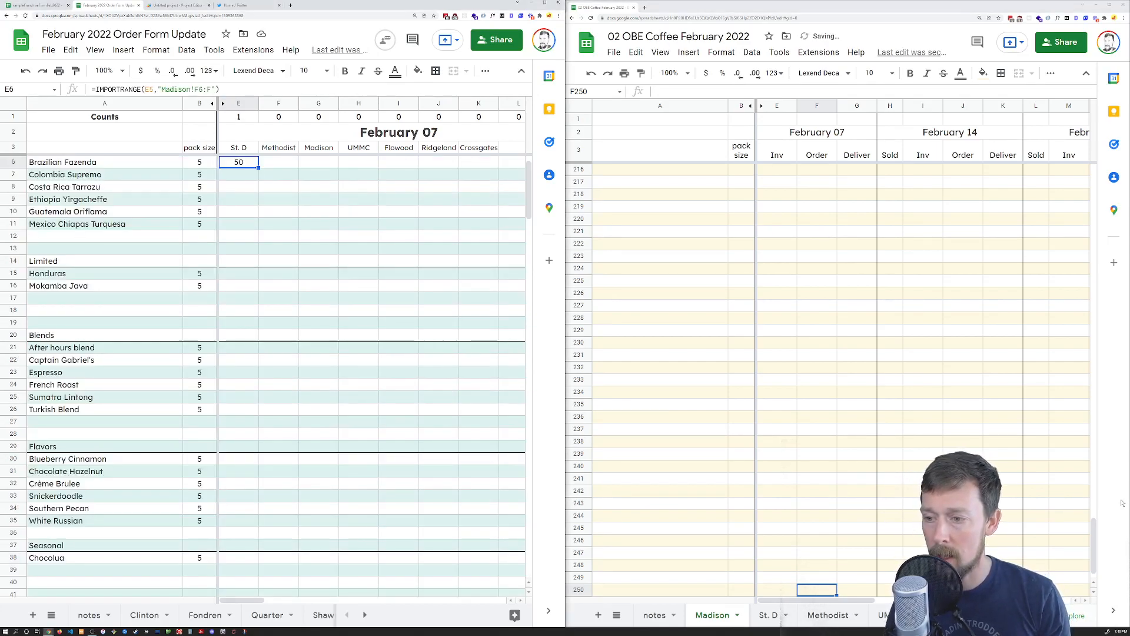
pyautogui.scroll(1, 680, 275)
pyautogui.scroll(1, 130, 150)
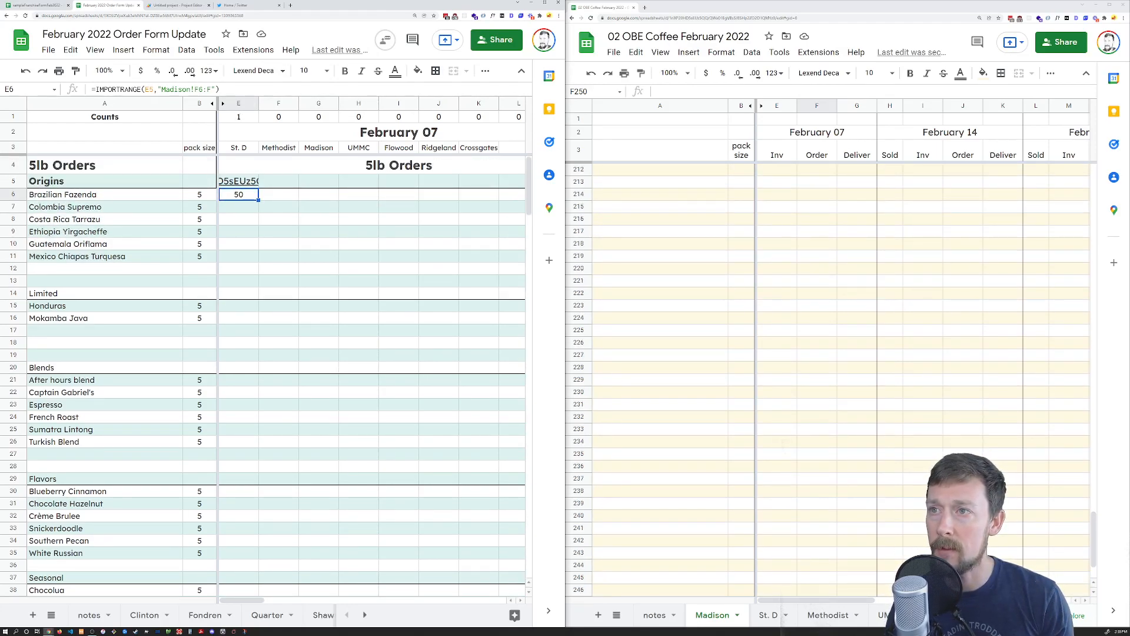
pyautogui.doubleClick(209, 89)
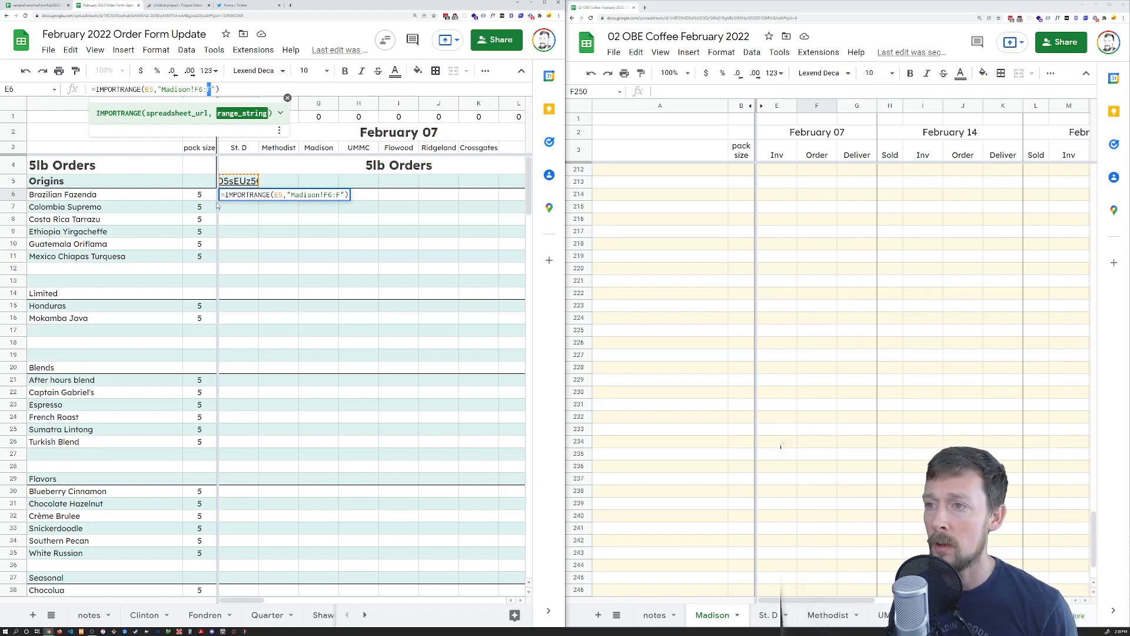
# Lock the spreadsheet reference in E6's IMPORTRANGE formula as $E$5
pyautogui.press('Escape')
pyautogui.click(278, 199)
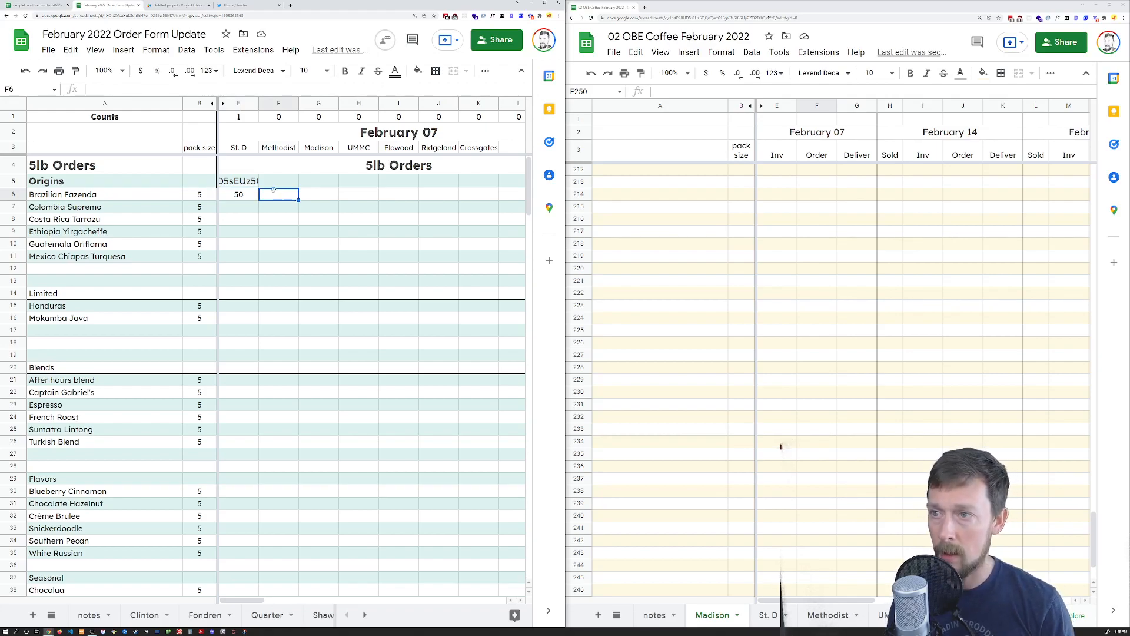
pyautogui.press('Left')
pyautogui.hotkey('ctrl', 'c')
pyautogui.press('Right')
pyautogui.press('Left')
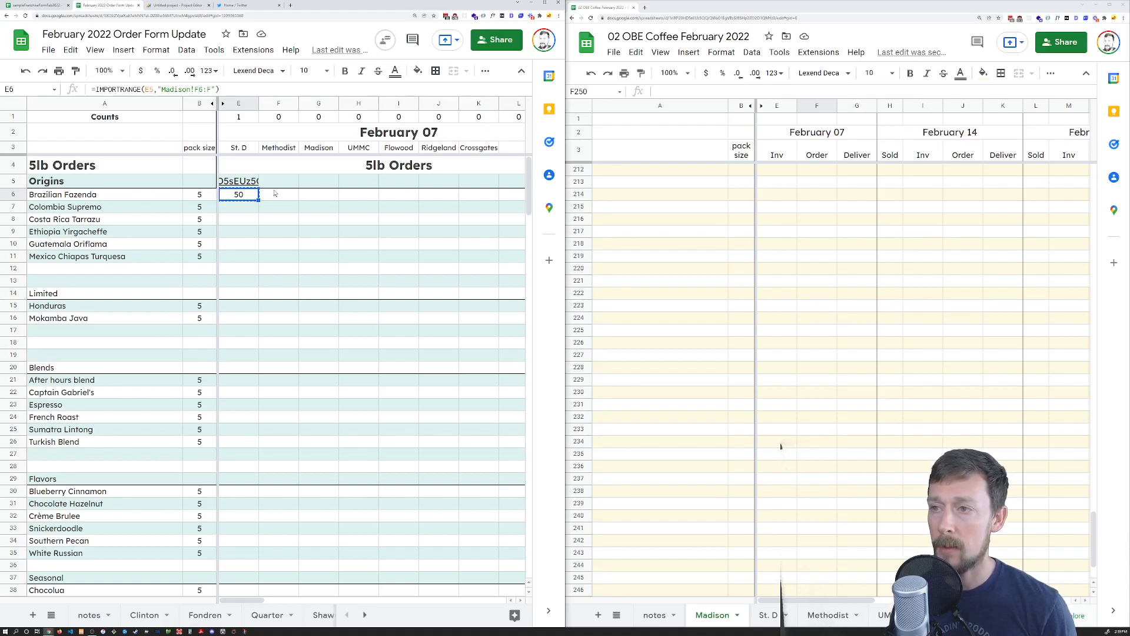
pyautogui.press('Return')
pyautogui.press('Left')
pyautogui.press('Left')
pyautogui.press('Left')
pyautogui.press('Left')
pyautogui.press('Left')
pyautogui.press('Left')
pyautogui.press('Left')
pyautogui.press('F4')
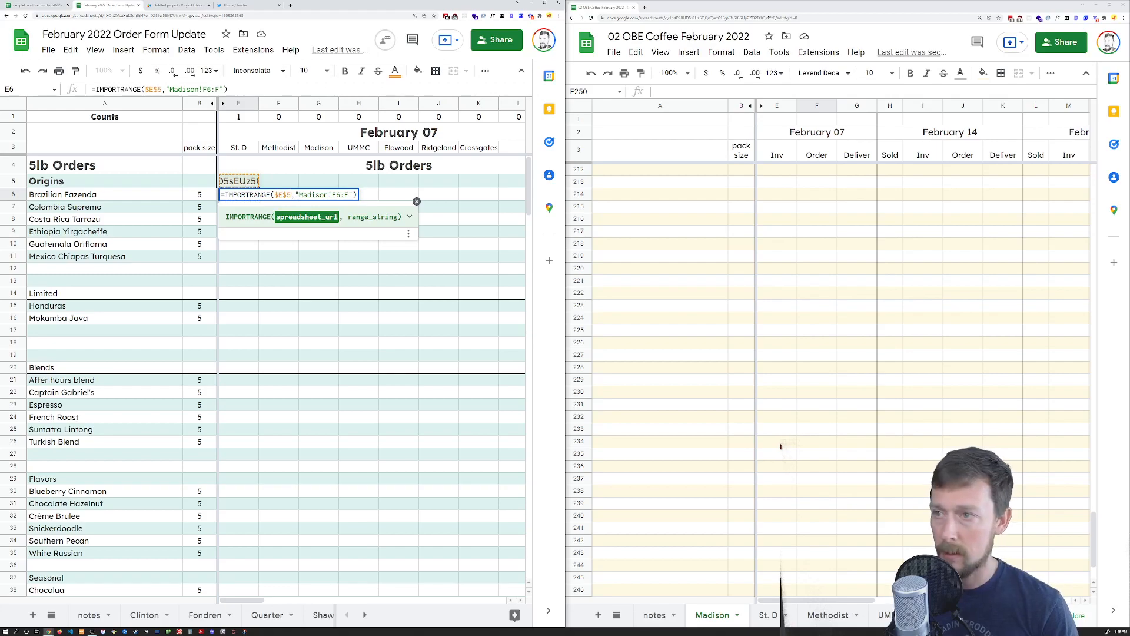
pyautogui.press('Return')
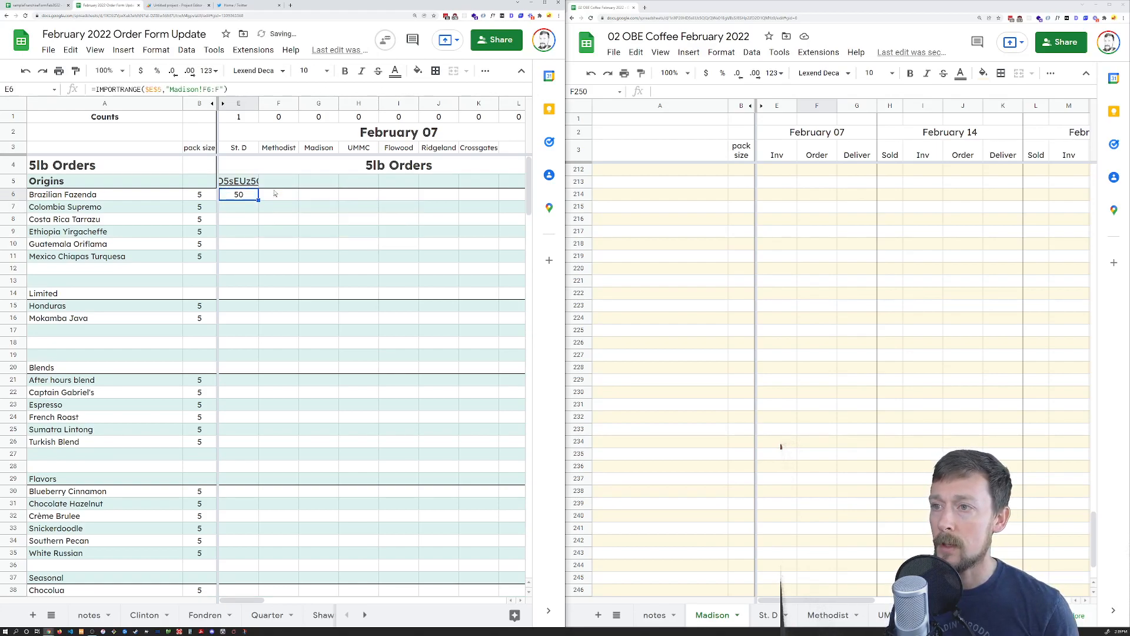
# Copy the E6 formula into F6, G6 and H6
pyautogui.hotkey('ctrl', 'c')
pyautogui.press('Right')
pyautogui.hotkey('ctrl', 'v')
pyautogui.press('Right')
pyautogui.hotkey('ctrl', 'v')
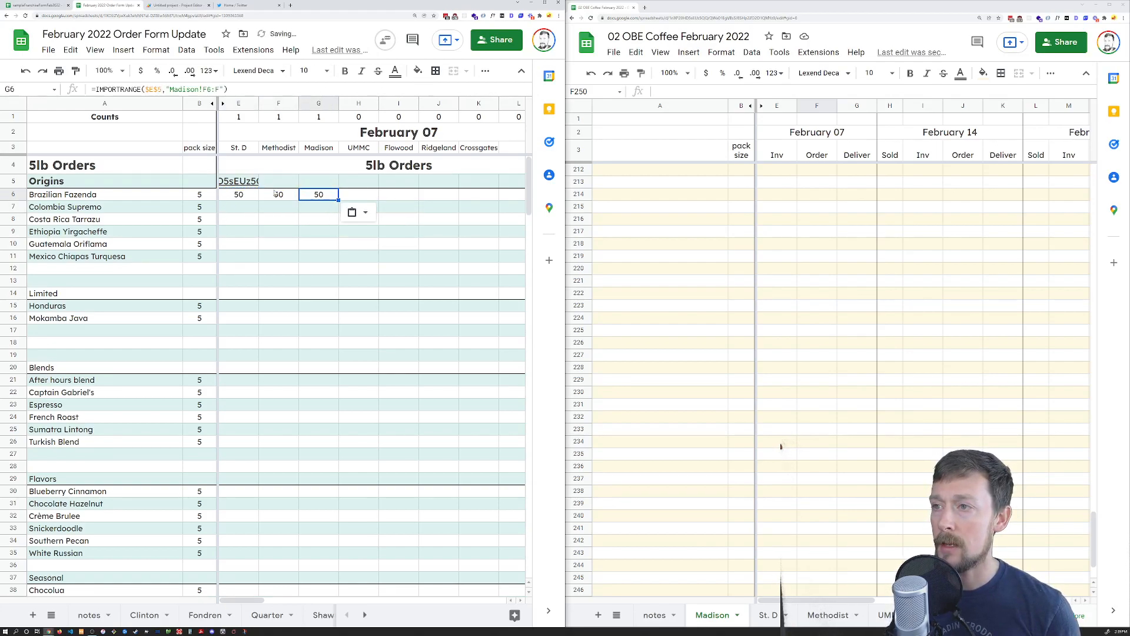
pyautogui.press('Right')
pyautogui.hotkey('ctrl', 'v')
pyautogui.click(275, 193)
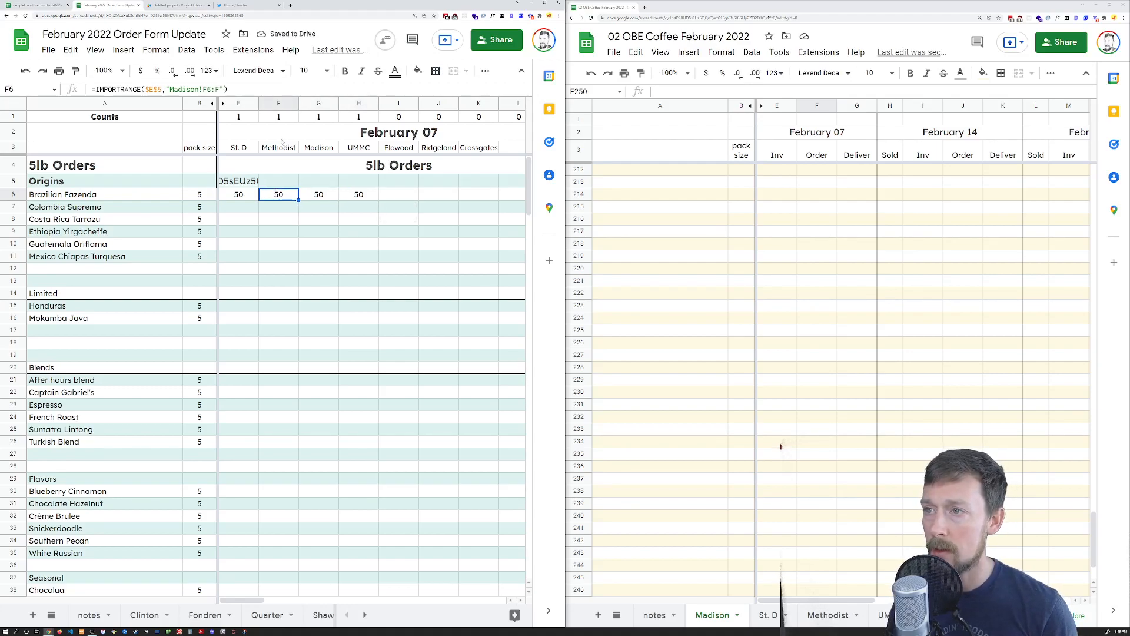
# Delete the 50 in Madison's F6 Brazilian Fazenda cell so row 6 imports go blank
pyautogui.moveTo(247, 103); pyautogui.dragTo(356, 114)
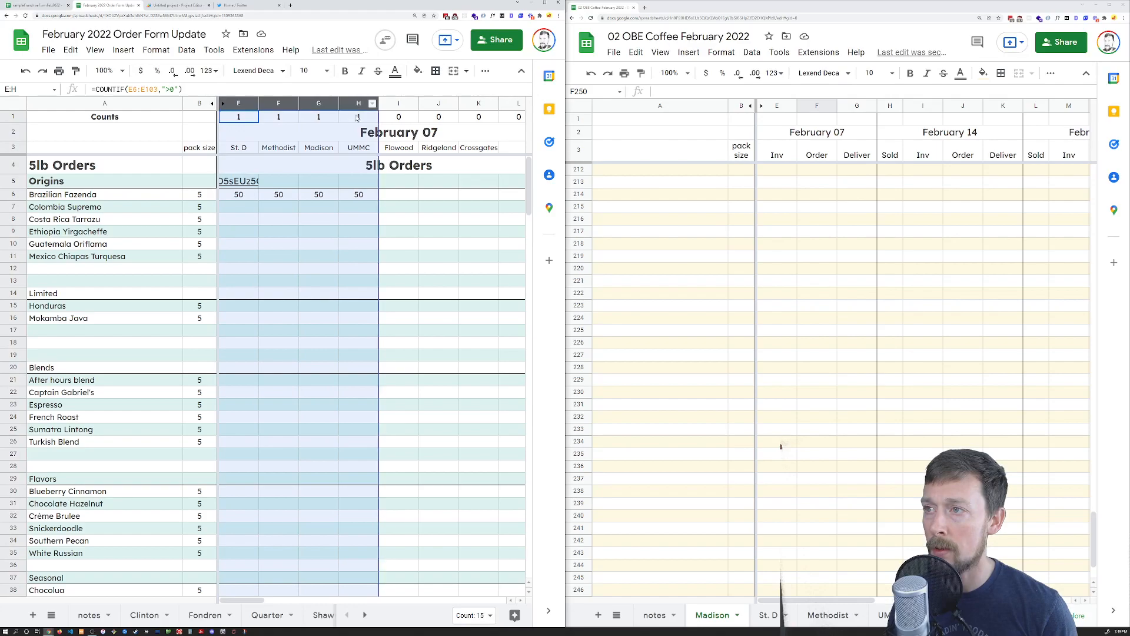
pyautogui.click(700, 7)
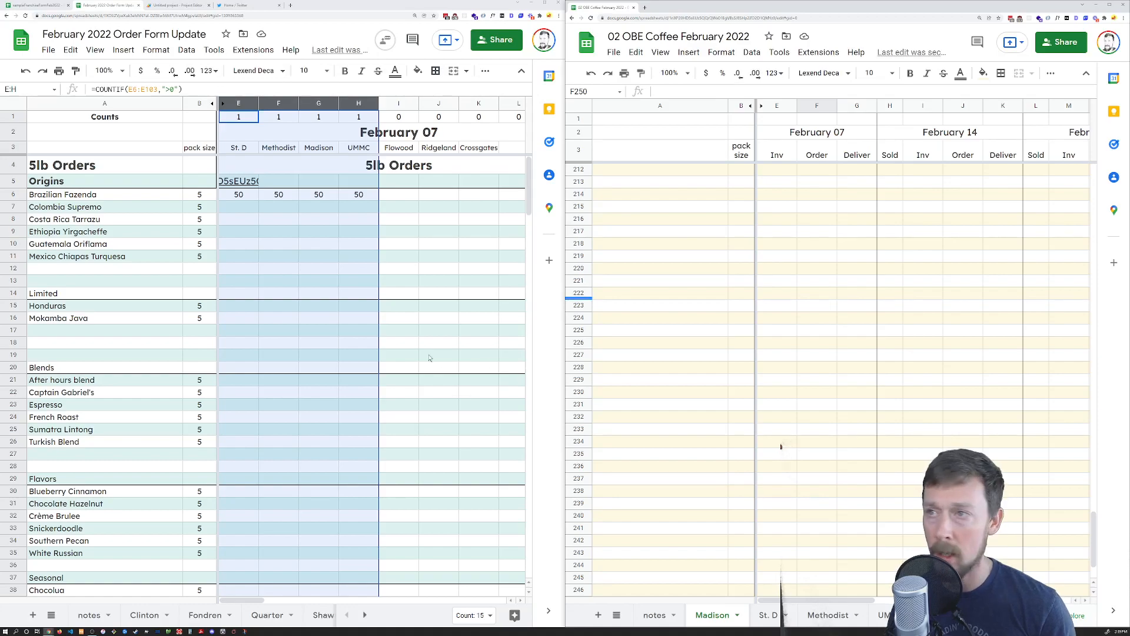
pyautogui.scroll(1, 811, 392)
pyautogui.click(810, 393)
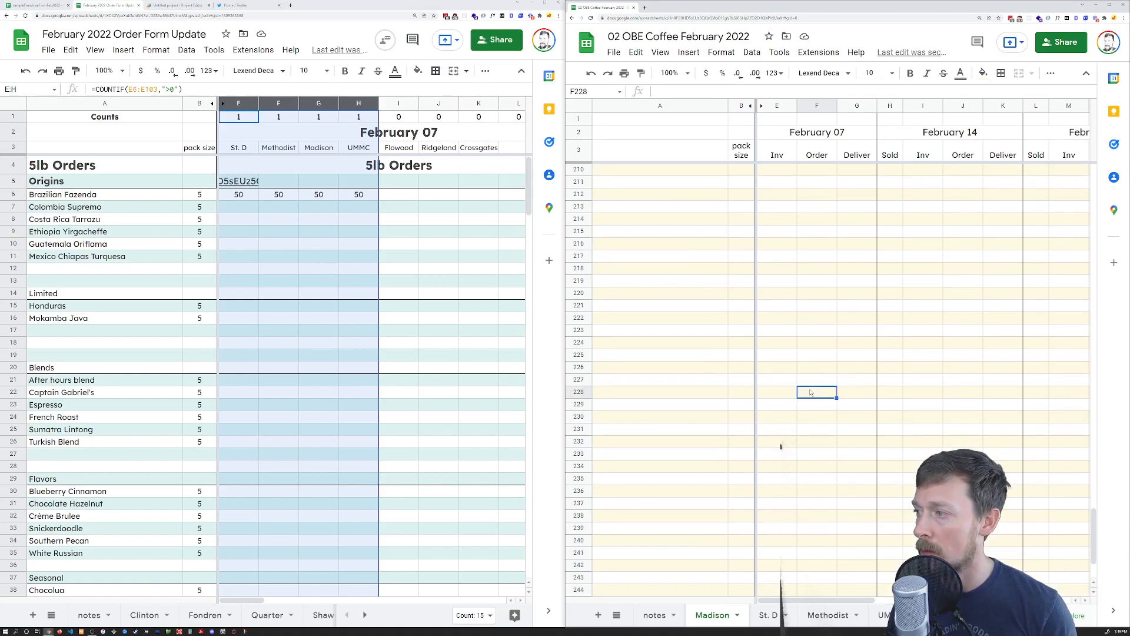
pyautogui.hotkey('ctrl', 'Up')
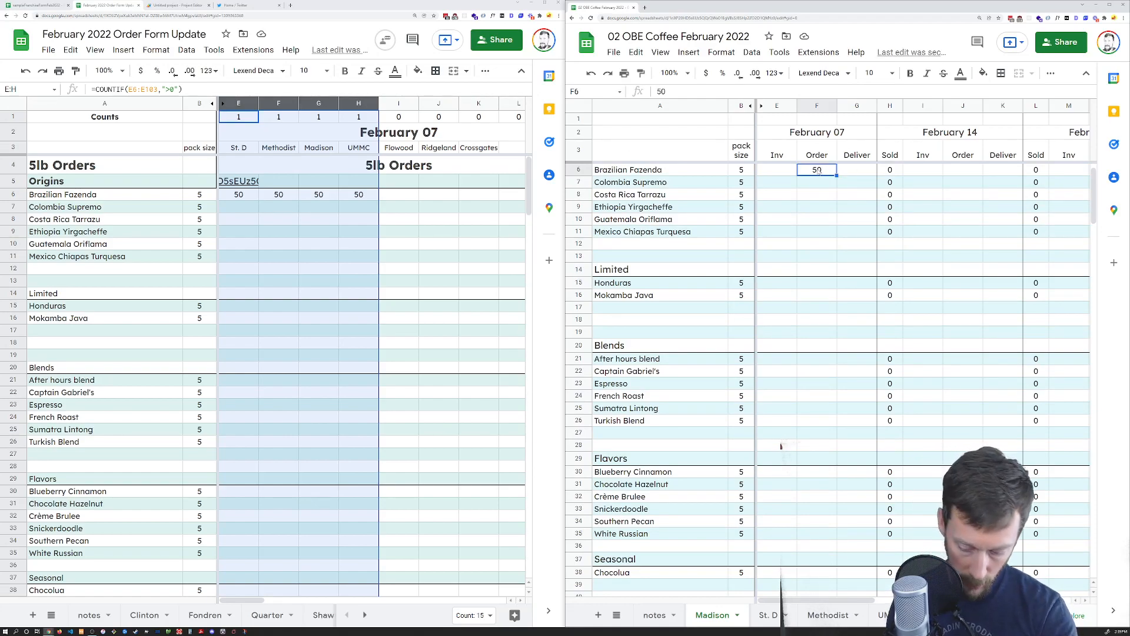
pyautogui.press('Delete')
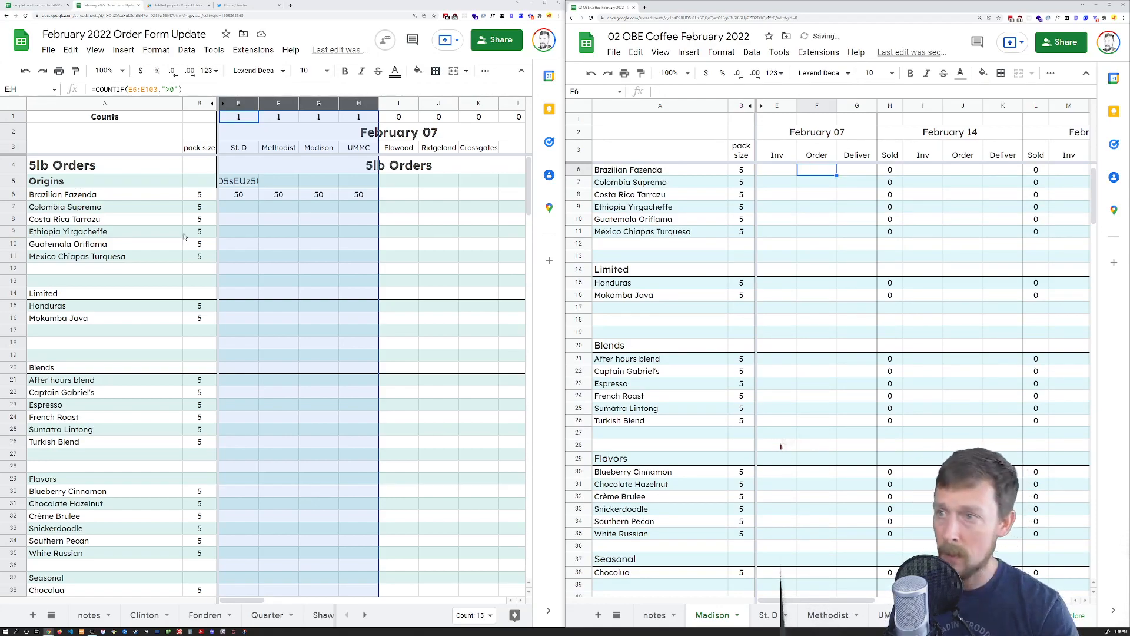
pyautogui.click(282, 199)
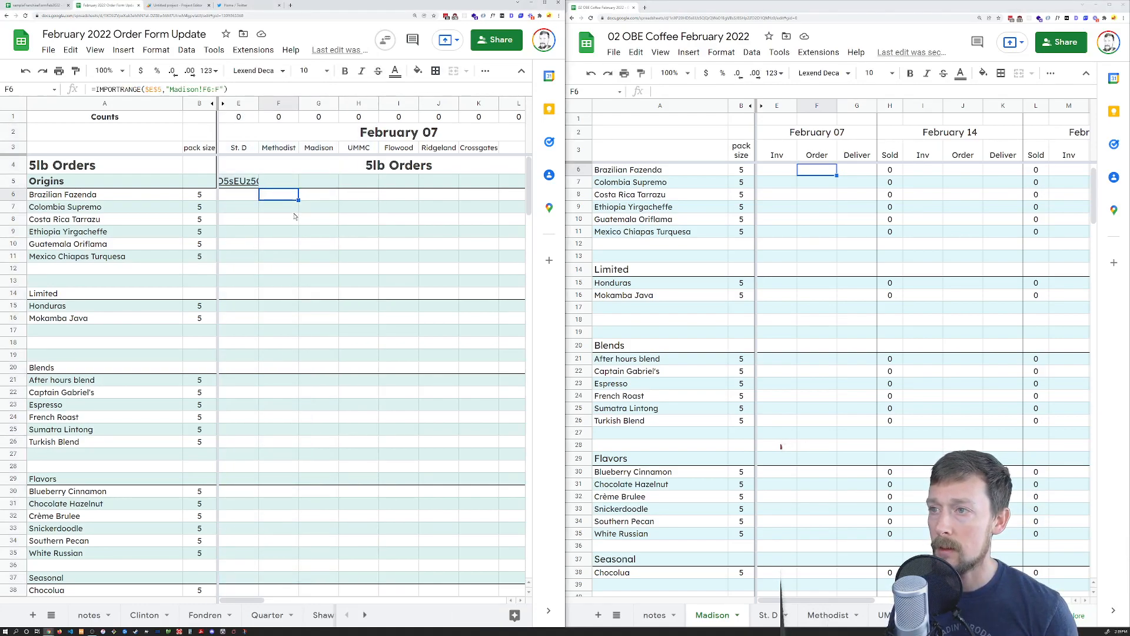
pyautogui.press('Left')
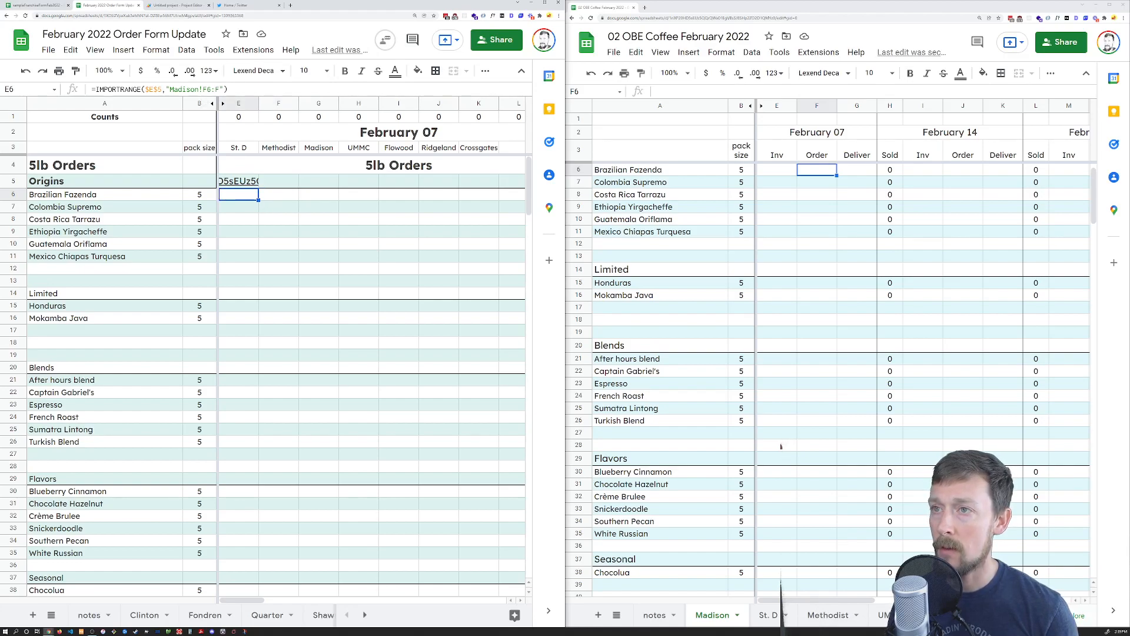
# Retype Madison in E6's formula and repoint F6's import to the Methodist sheet
pyautogui.doubleClick(184, 89)
pyautogui.write('Madison')
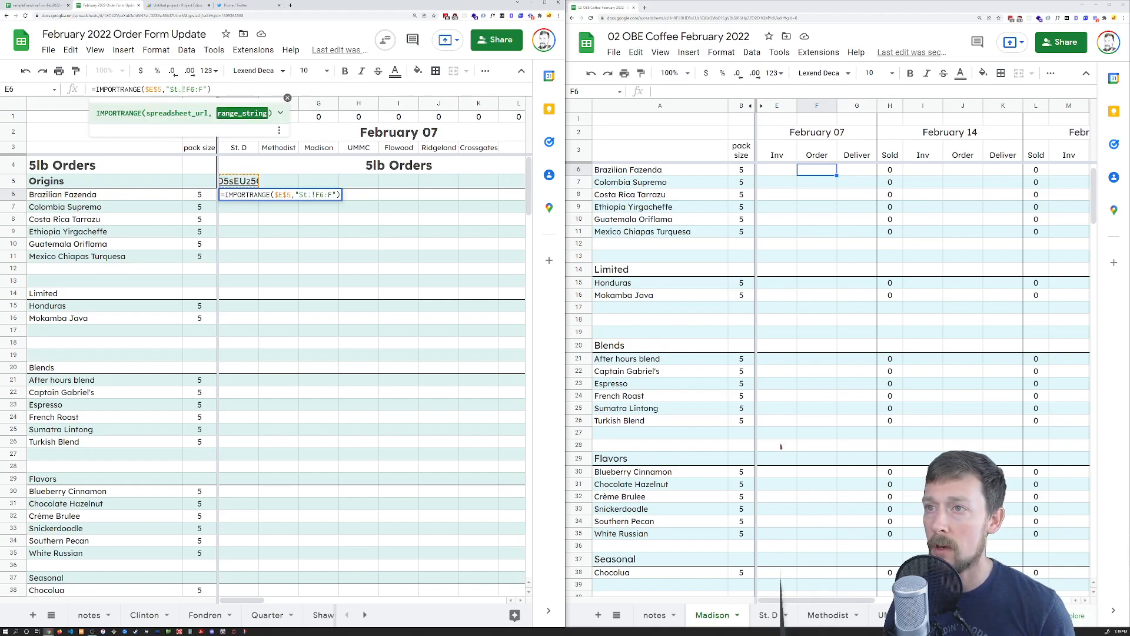
pyautogui.press('Tab')
pyautogui.press('Return')
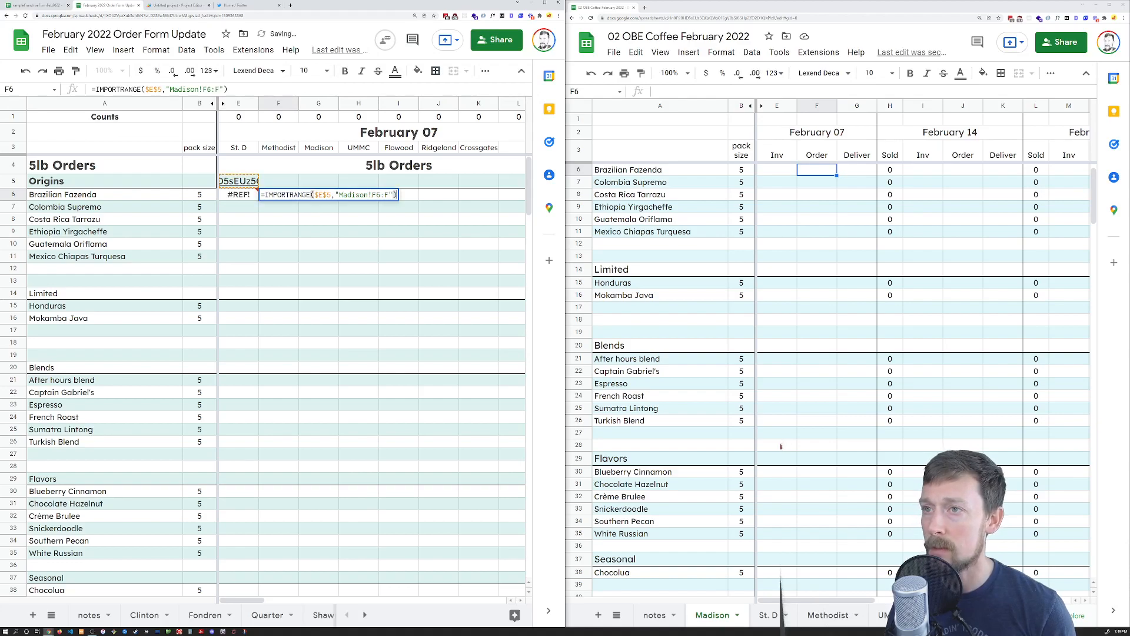
pyautogui.press('Left')
pyautogui.press('Left')
pyautogui.press('Left')
pyautogui.press('Left')
pyautogui.press('Left')
pyautogui.press('Left')
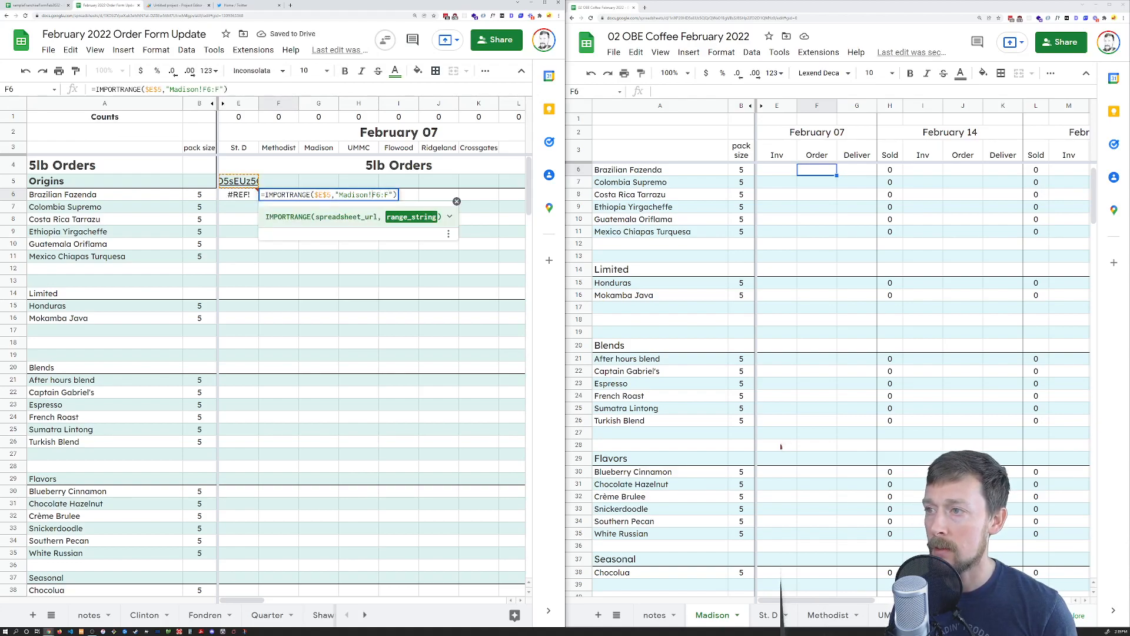
pyautogui.hotkey('ctrl', 'shift', 'Left')
pyautogui.write('Methodist')
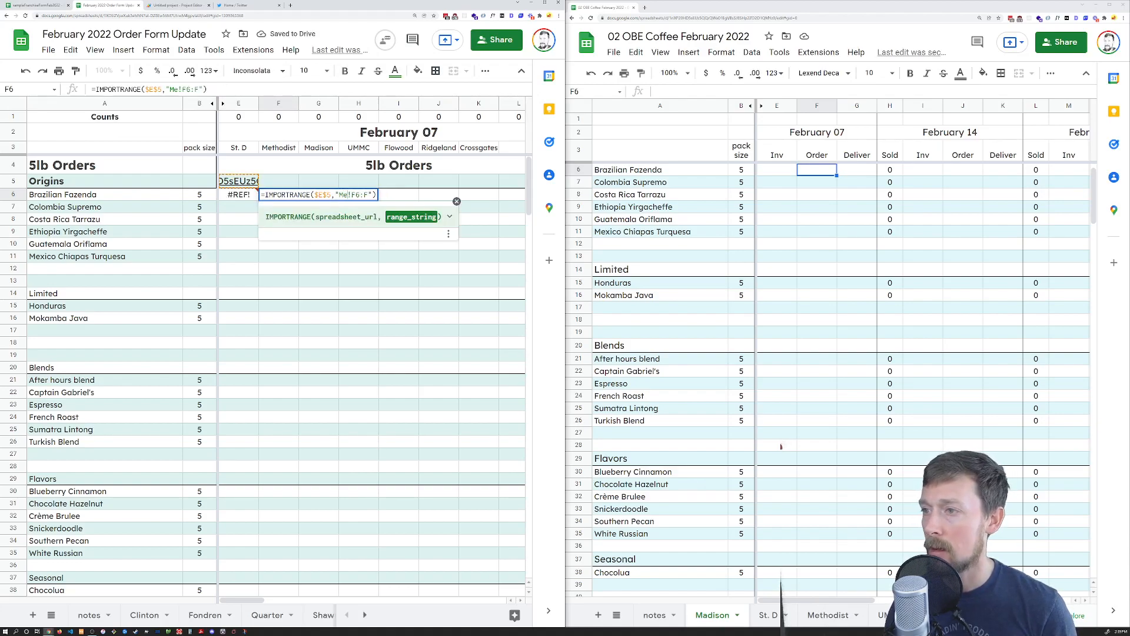
pyautogui.press('Tab')
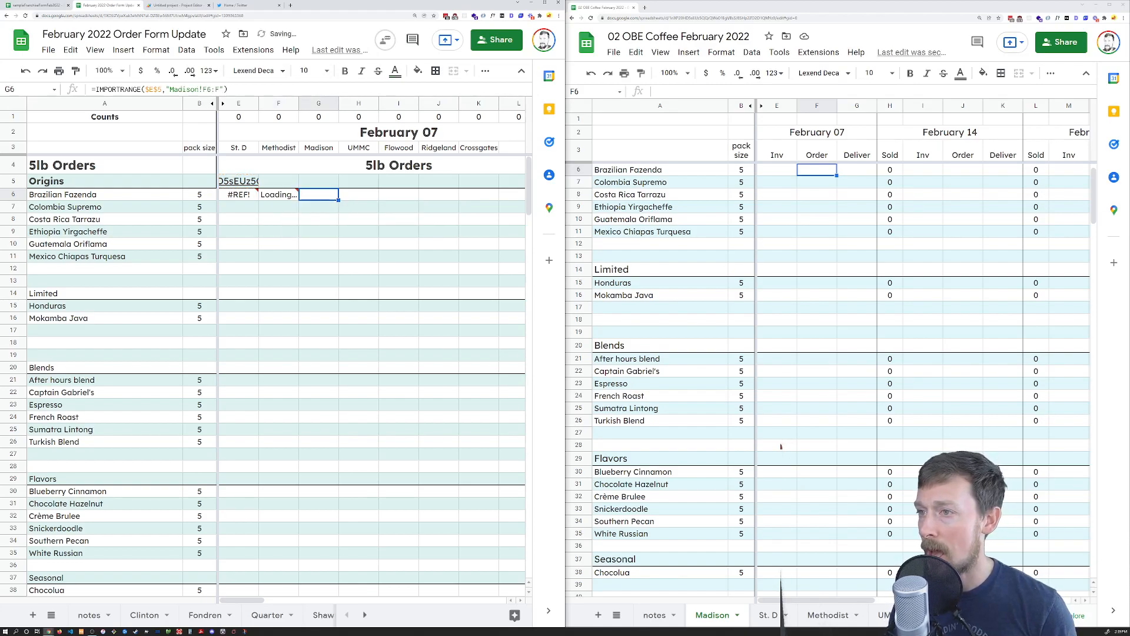
# Leave G6 on Madison and repoint H6's import to the UMMC sheet
pyautogui.press('Return')
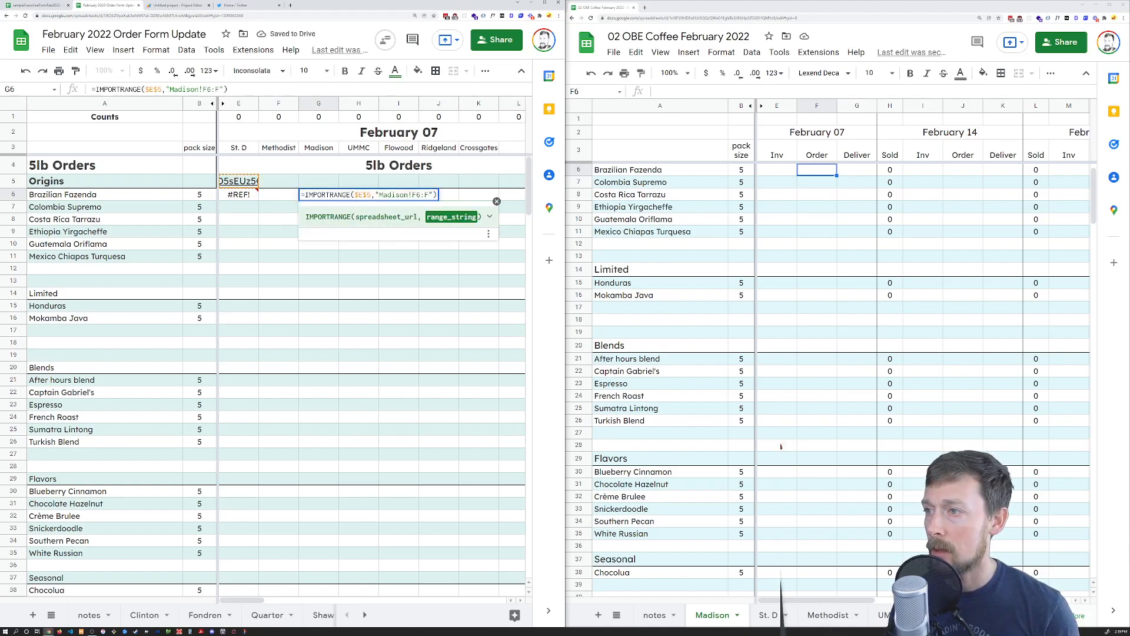
pyautogui.press('Tab')
pyautogui.press('Return')
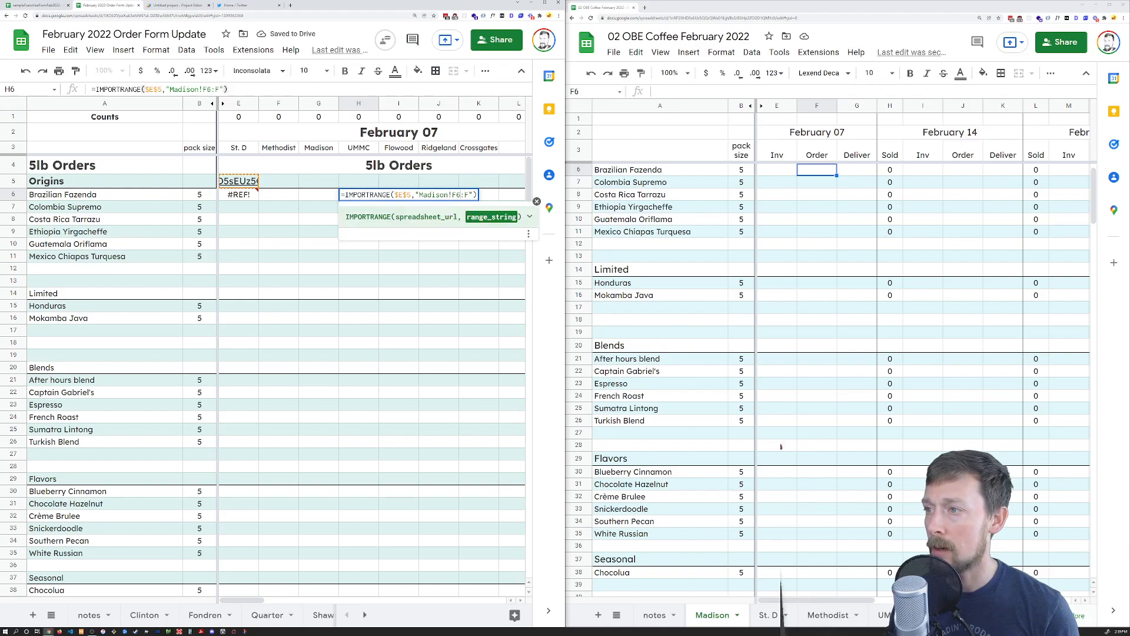
pyautogui.press('Left')
pyautogui.hotkey('ctrl', 'shift', 'Left')
pyautogui.write('UMMC')
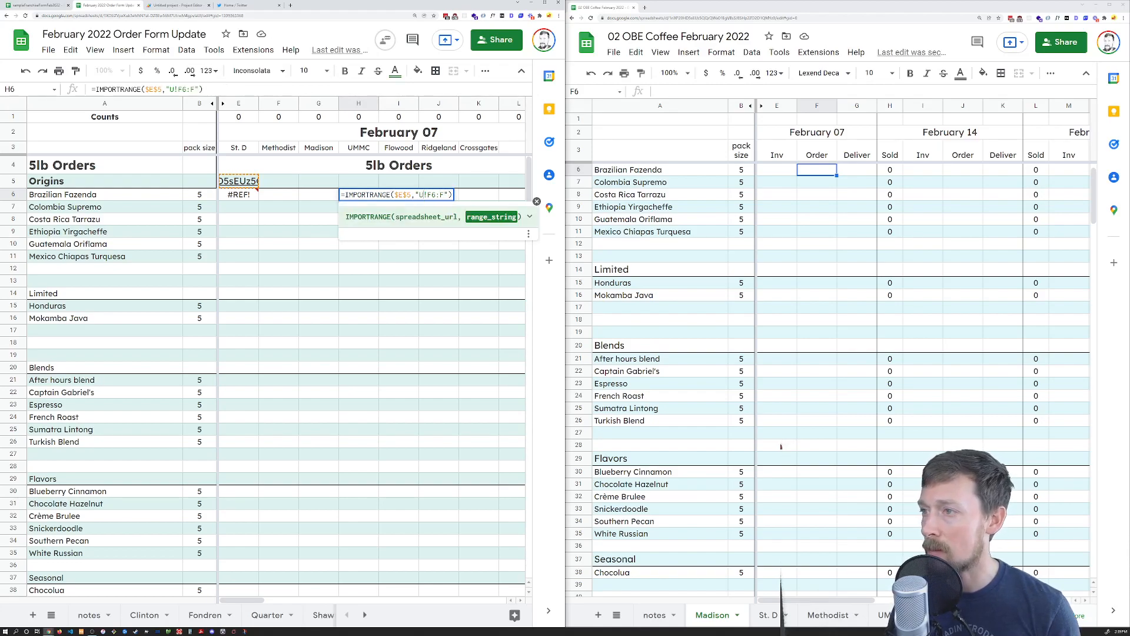
pyautogui.press('Return')
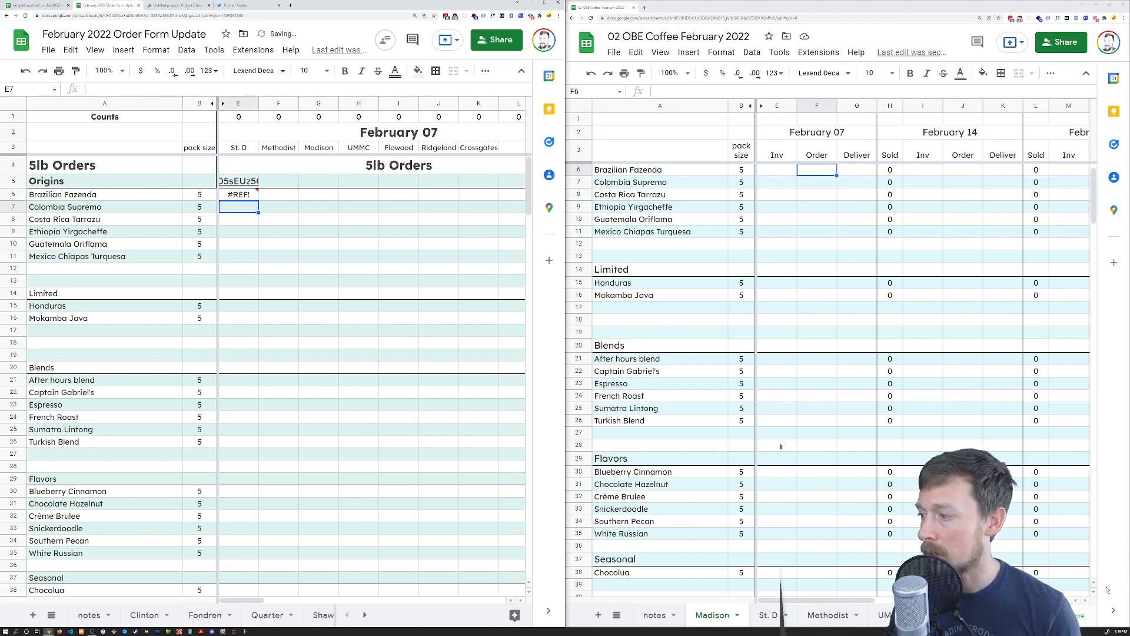
# Move the St. D and Methodist tabs ahead of Madison, then inspect E6's #REF! error
pyautogui.click(728, 615)
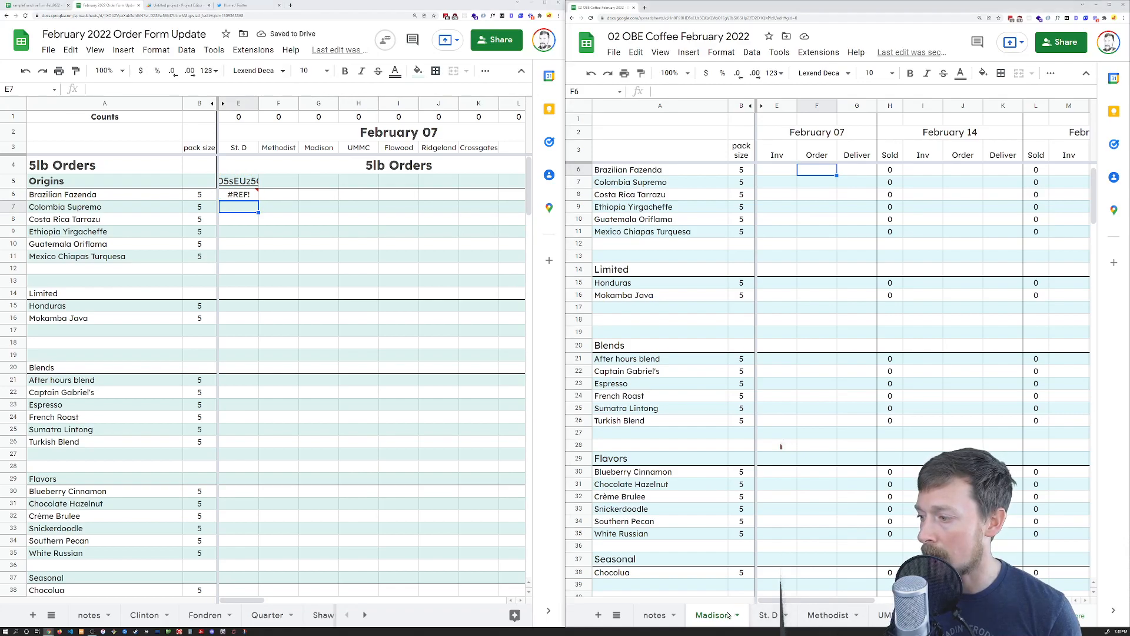
pyautogui.click(828, 614)
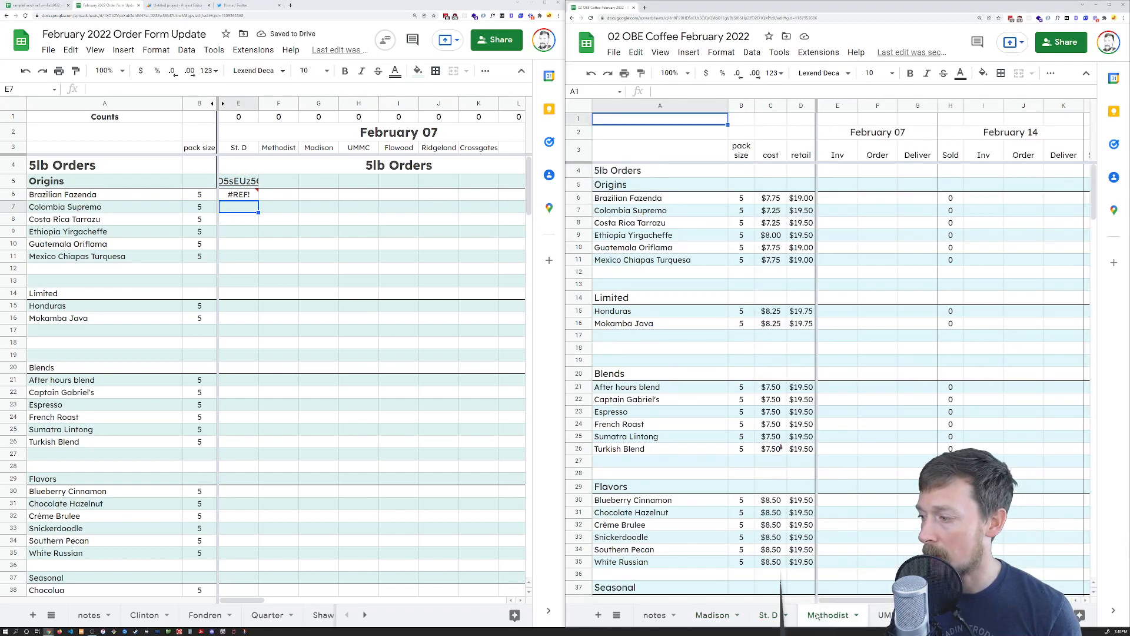
pyautogui.click(880, 617)
pyautogui.moveTo(747, 612); pyautogui.dragTo(681, 625)
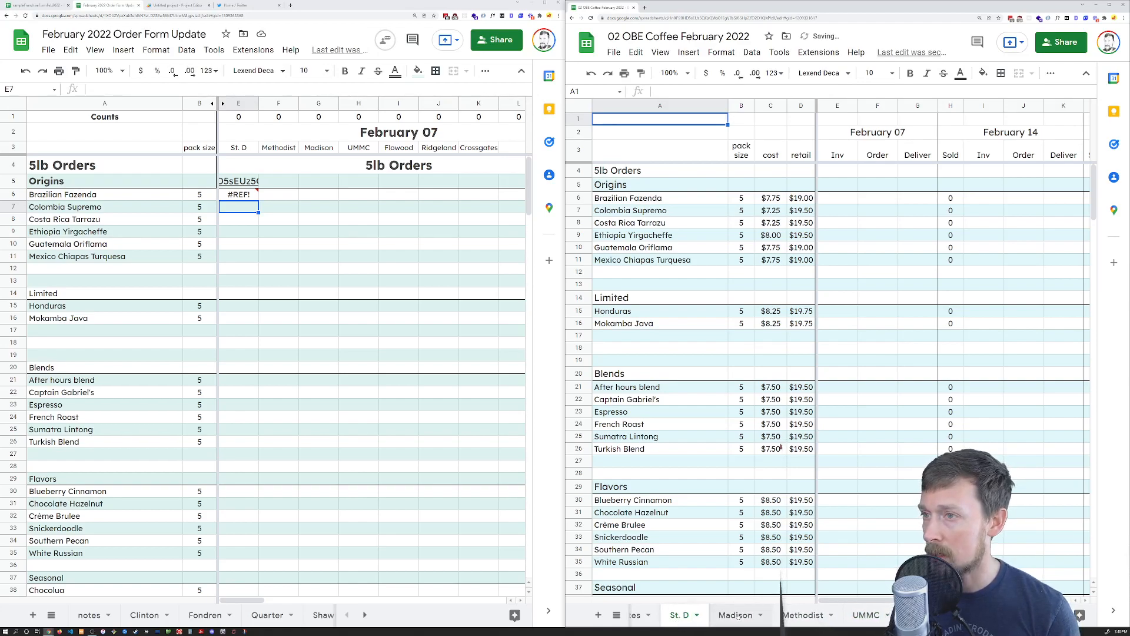
pyautogui.moveTo(803, 614); pyautogui.dragTo(736, 612)
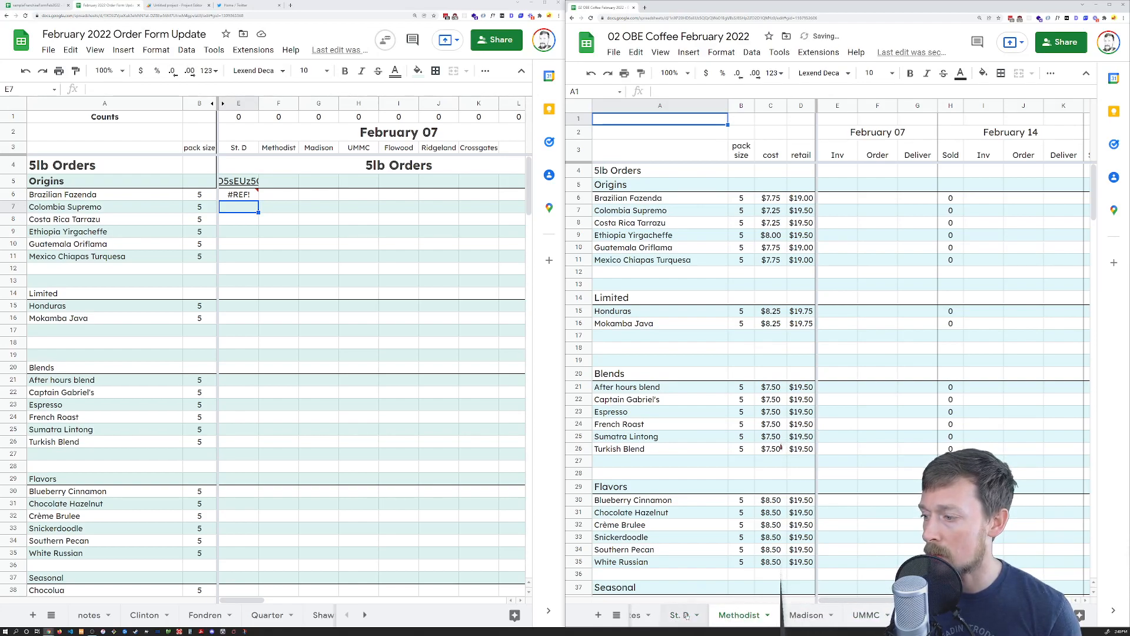
pyautogui.click(246, 199)
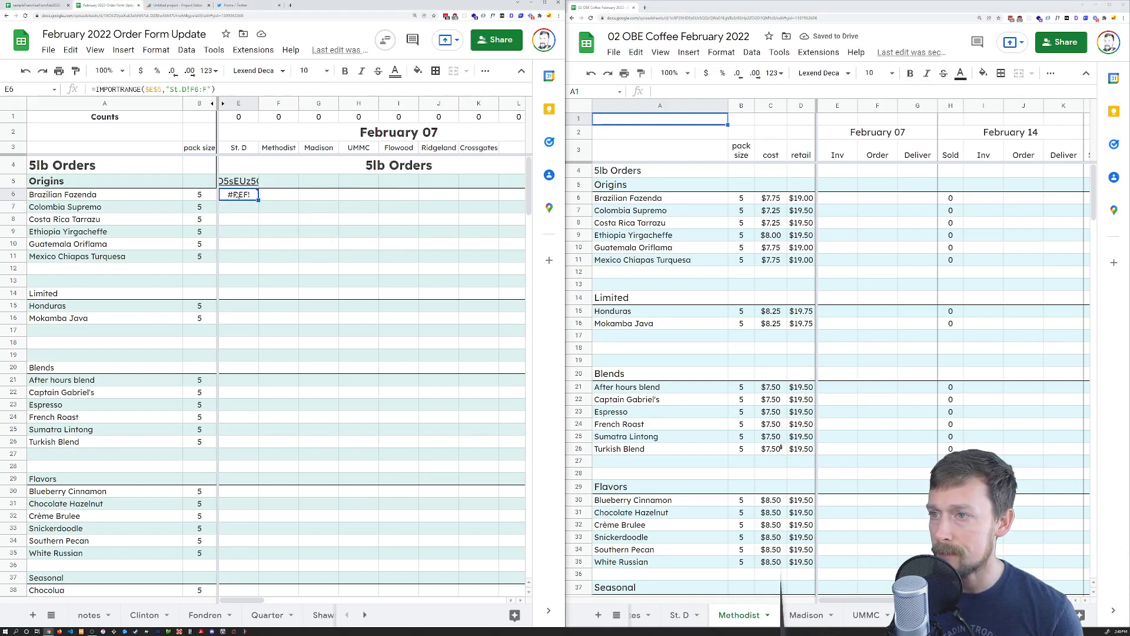
pyautogui.moveTo(238, 194)
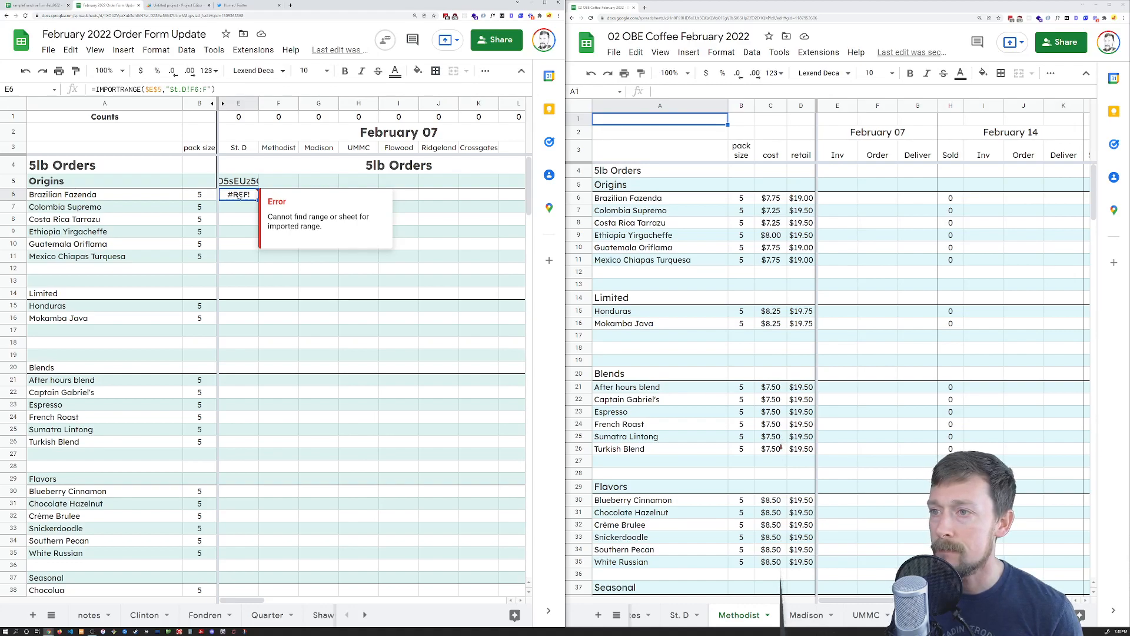
# Enter 50 in the St. D sheet's February 07 Brazilian Fazenda cell
pyautogui.press('Right')
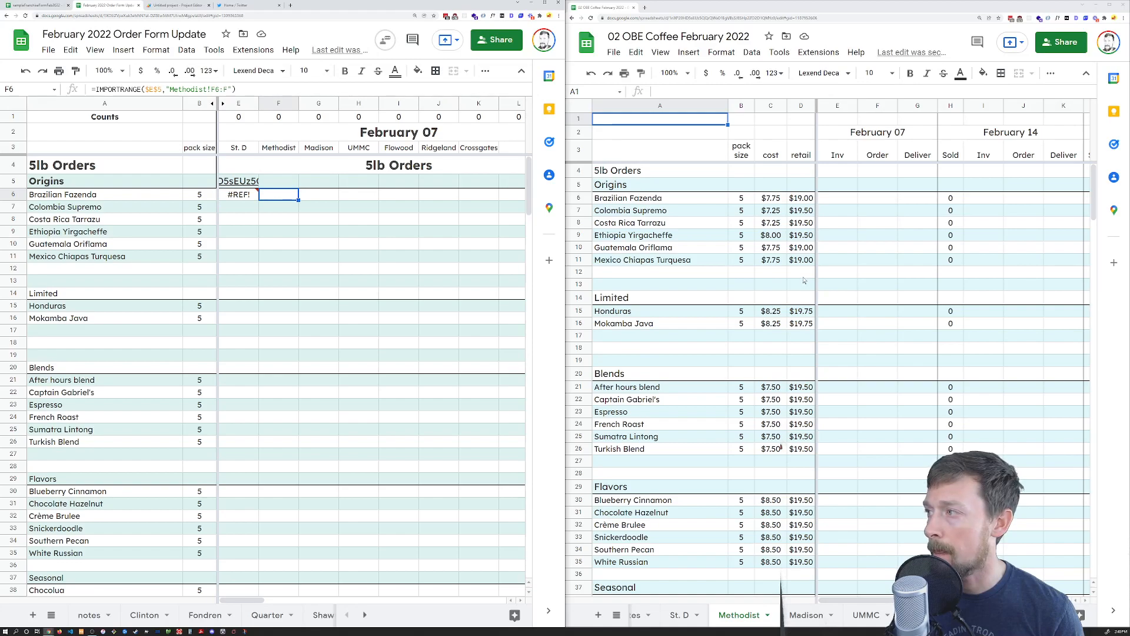
pyautogui.click(683, 612)
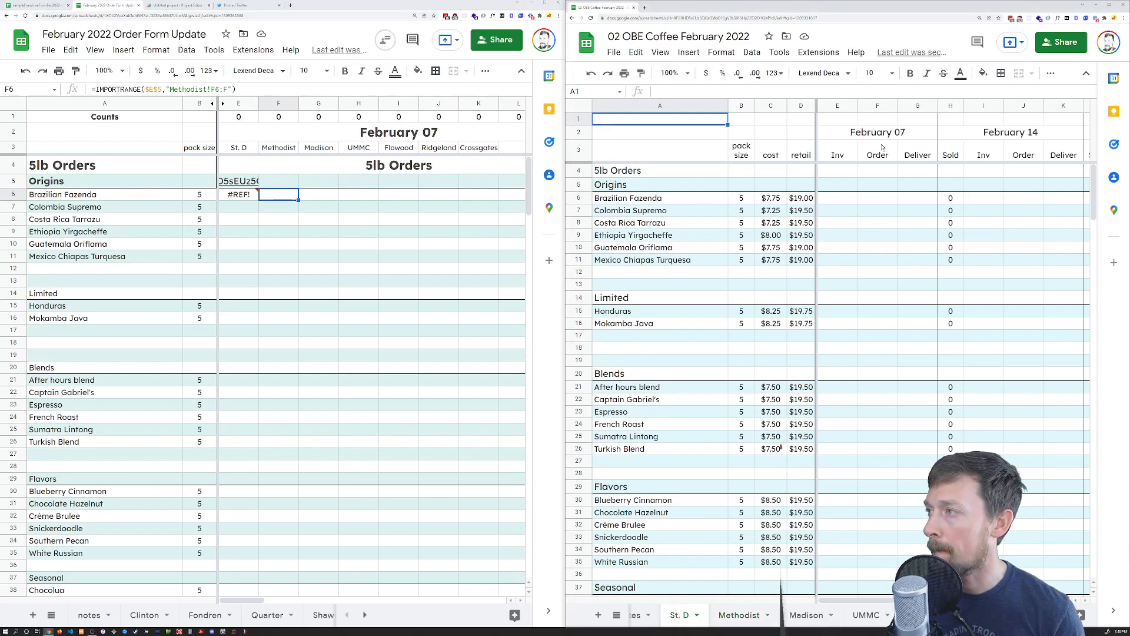
pyautogui.click(895, 202)
pyautogui.write('50')
pyautogui.press('Return')
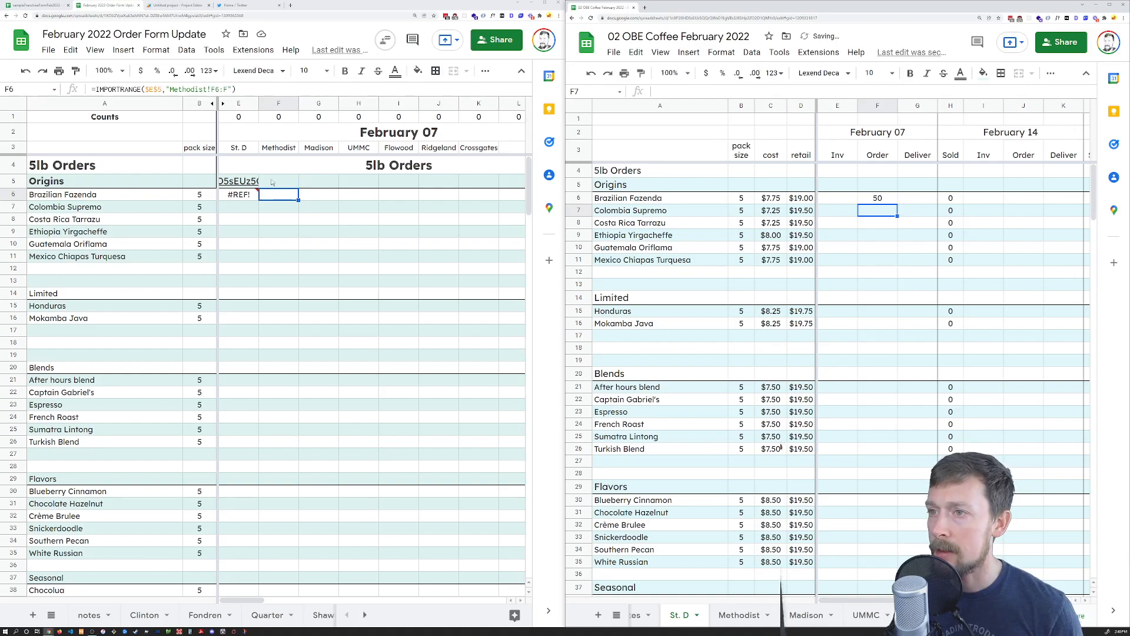
pyautogui.click(240, 200)
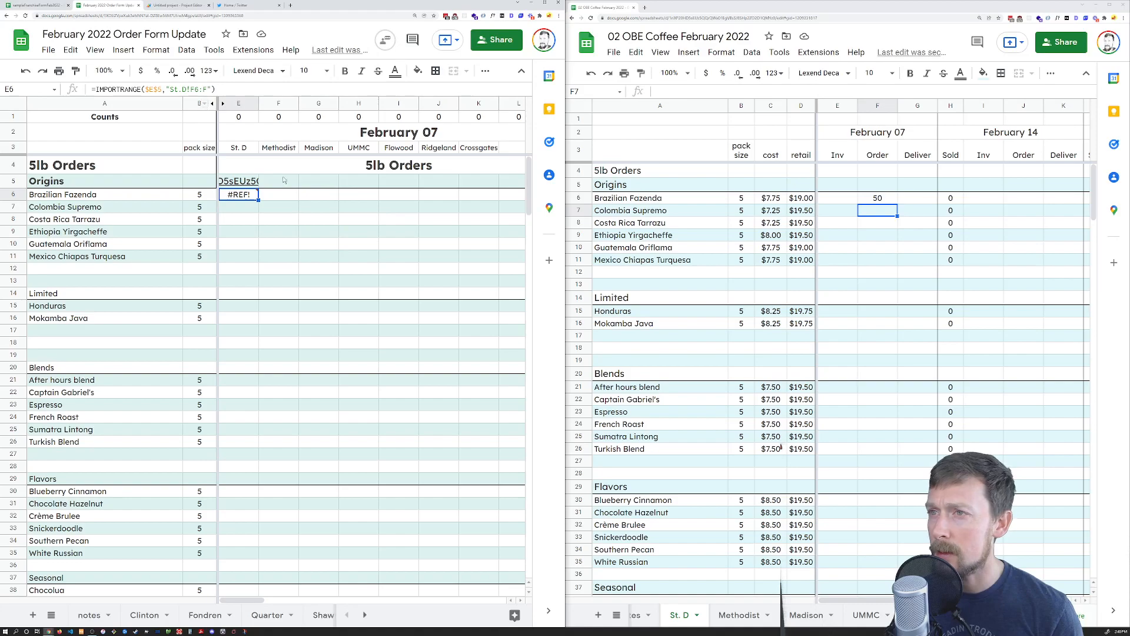
pyautogui.click(270, 197)
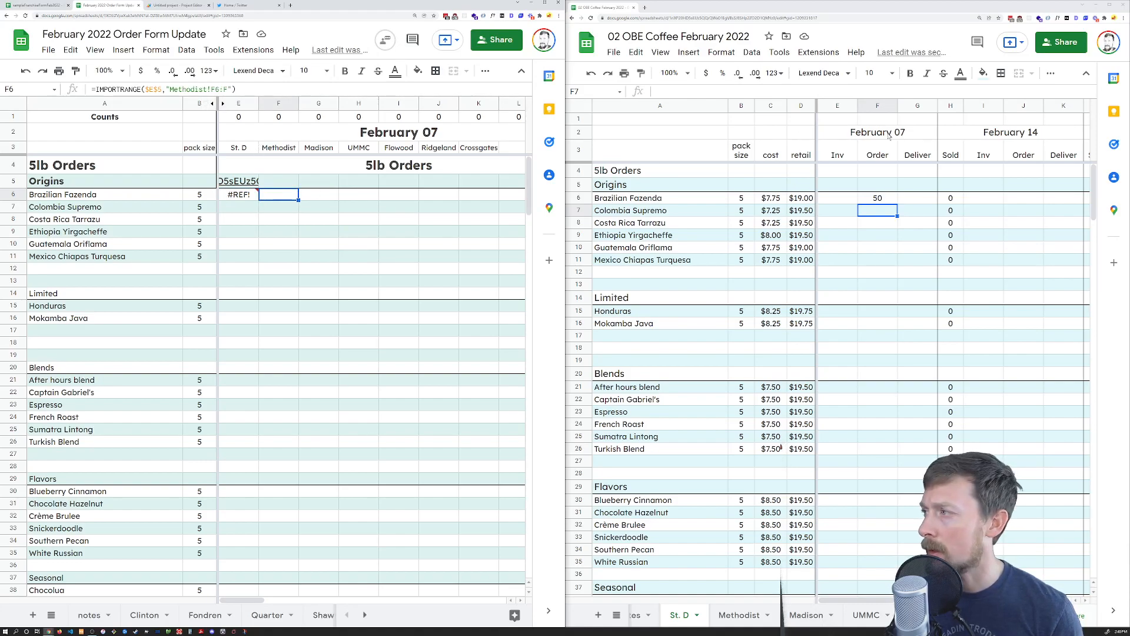
# Enter 50 in Methodist's Brazilian Fazenda cell and review E6's #REF! error
pyautogui.click(739, 616)
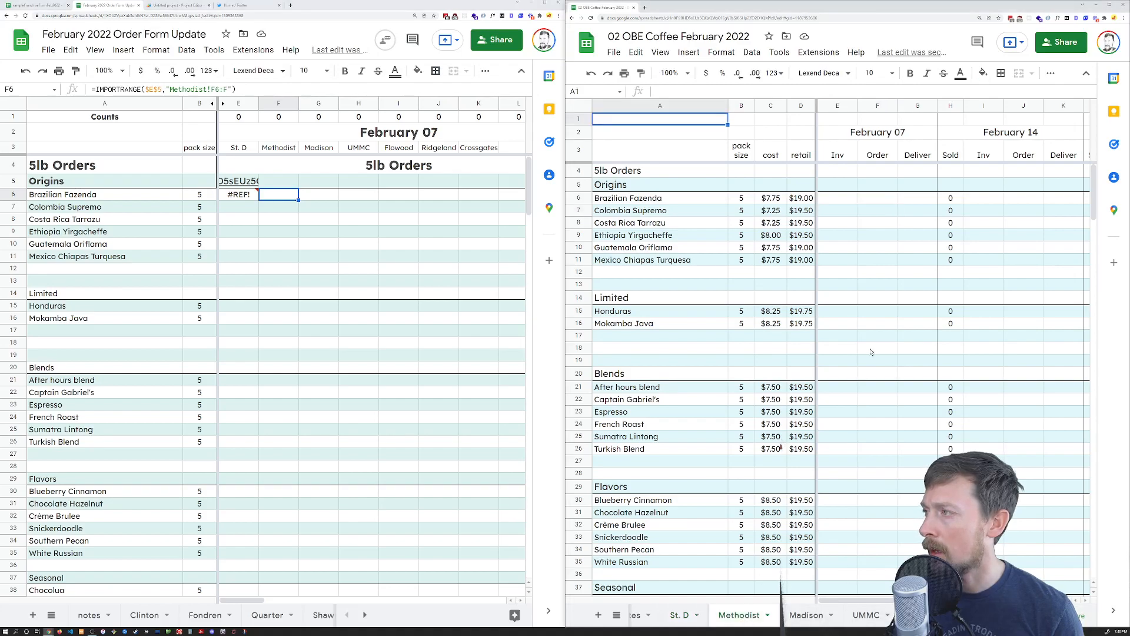
pyautogui.click(877, 198)
pyautogui.write('50')
pyautogui.press('Return')
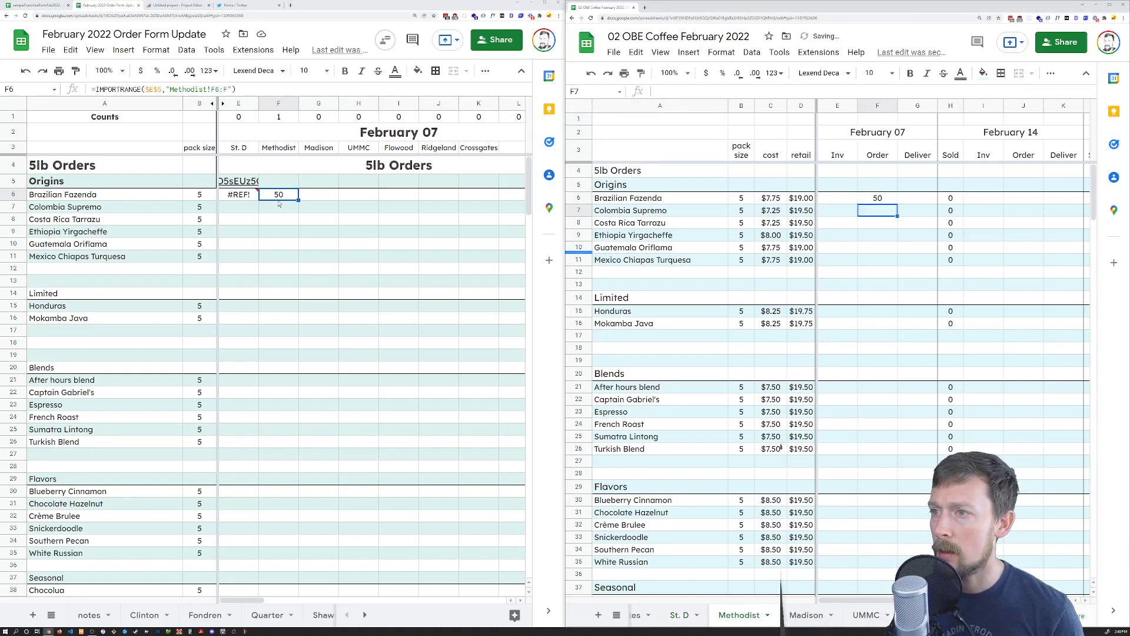
pyautogui.click(254, 199)
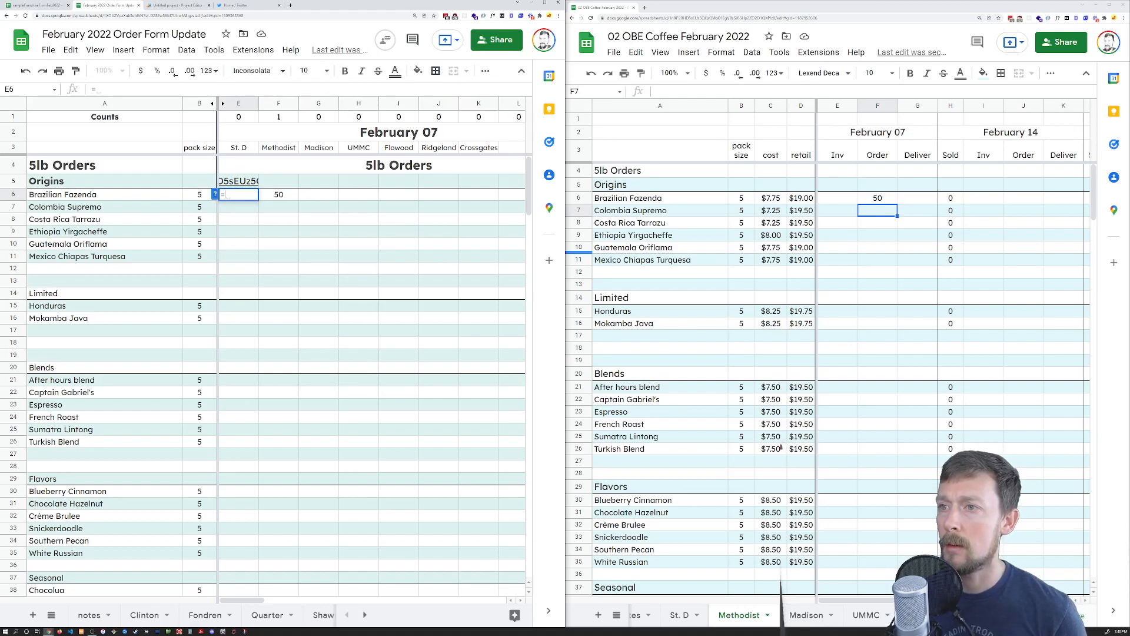
pyautogui.moveTo(236, 195)
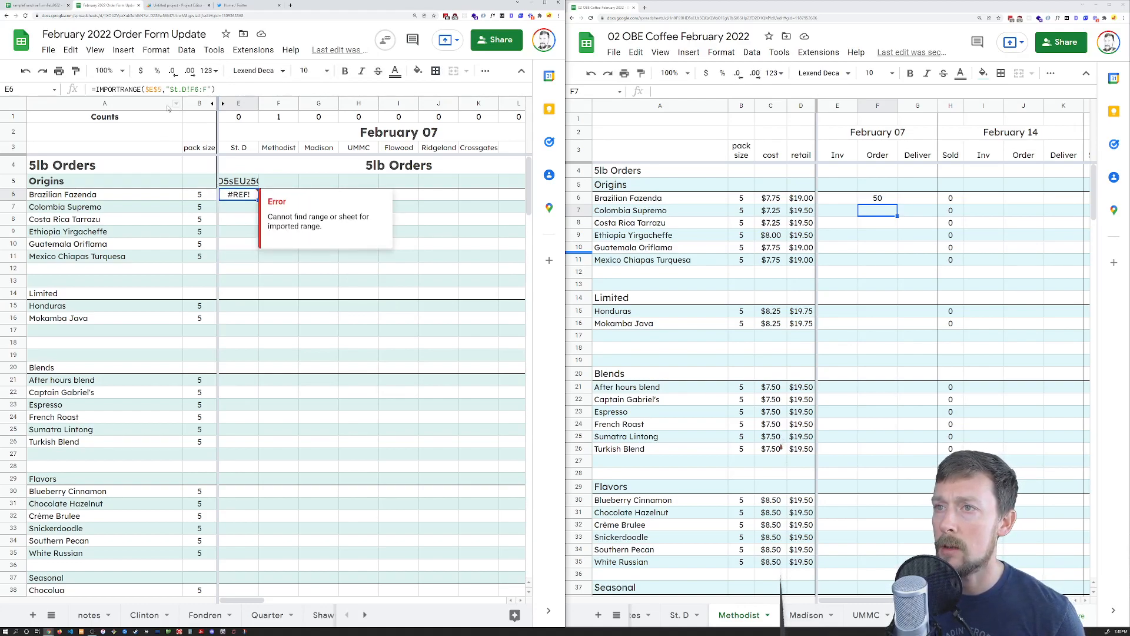
# Correct the spacing of the St. D sheet name in E6's IMPORTRANGE formula
pyautogui.doubleClick(234, 196)
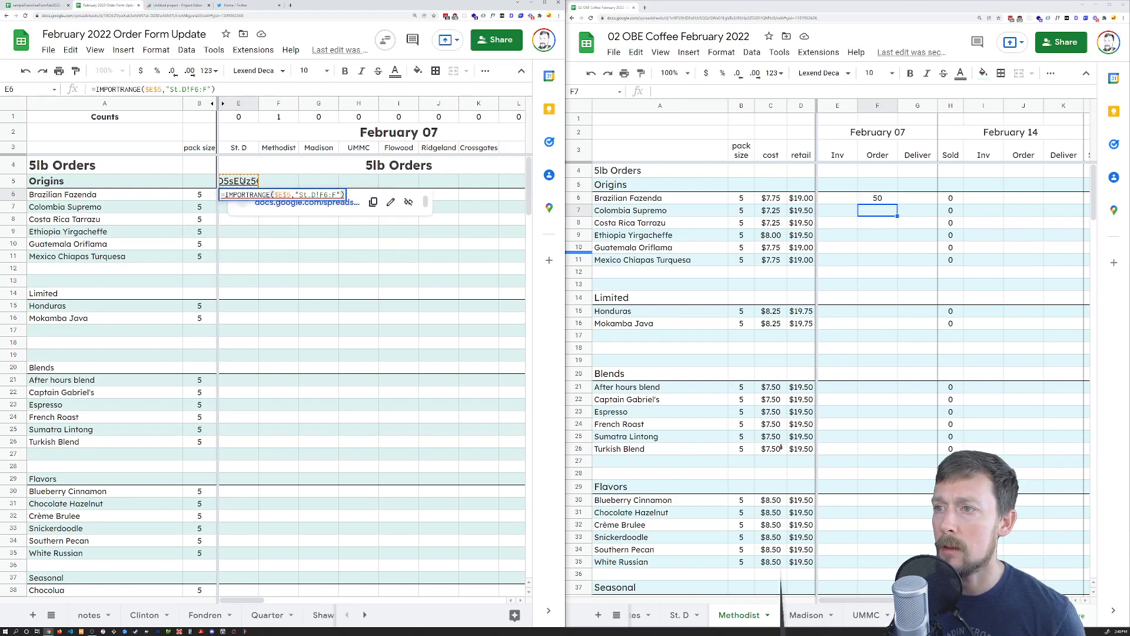
pyautogui.moveTo(242, 181)
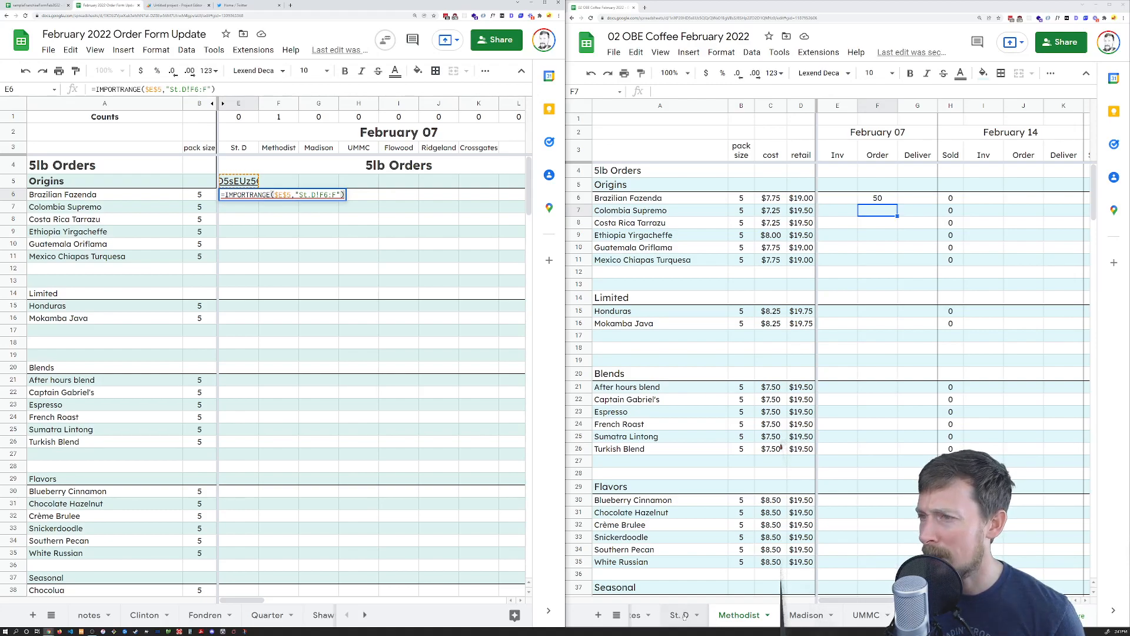
pyautogui.click(301, 194)
pyautogui.press('Return')
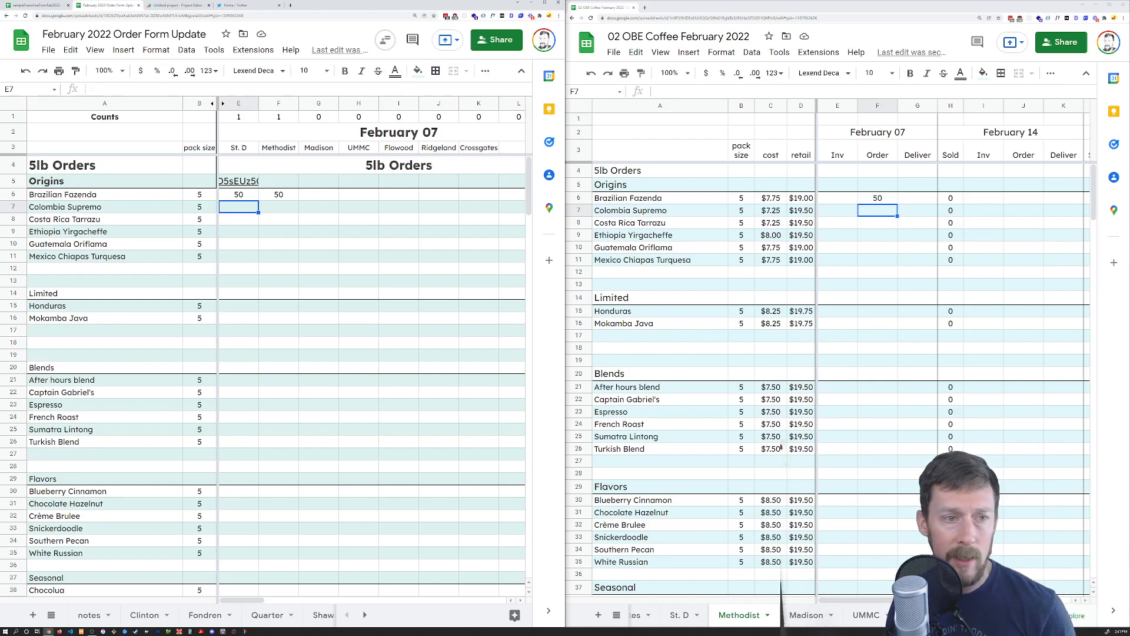
pyautogui.click(248, 196)
pyautogui.doubleClick(248, 196)
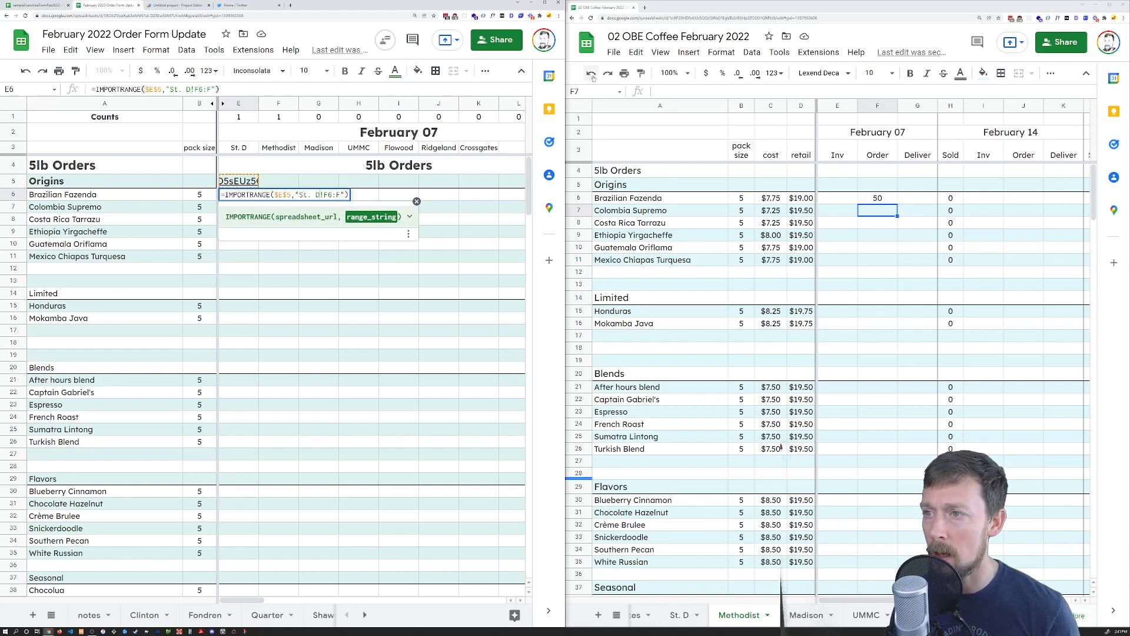
pyautogui.press('Return')
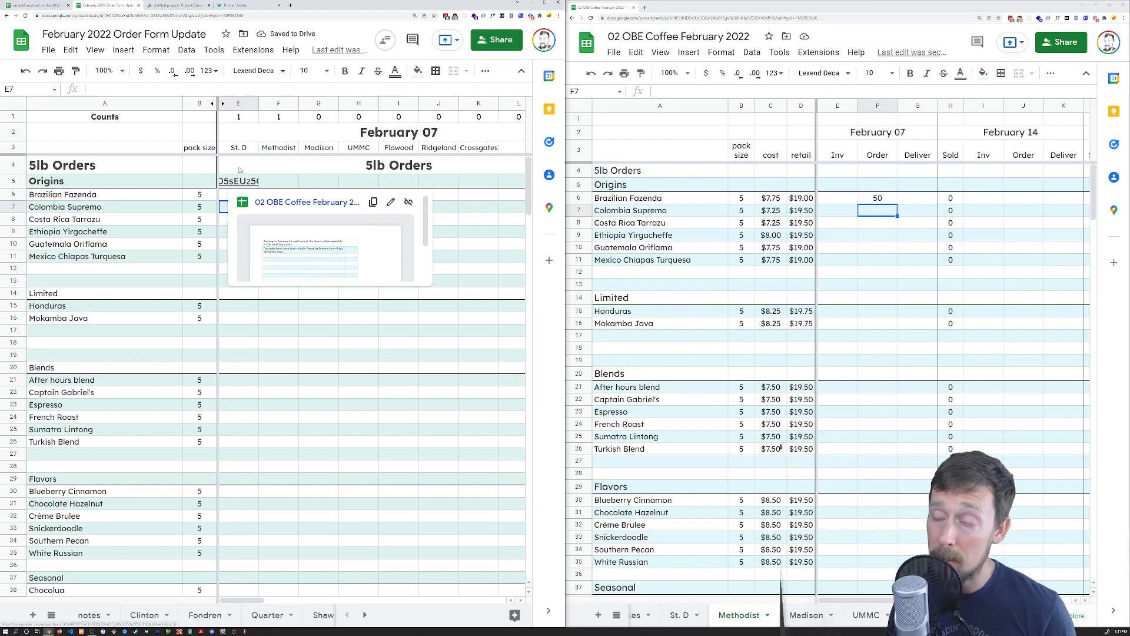
# Change the sheet name's lowercase d to a capital D in E6 so the import shows 50
pyautogui.press('Up')
pyautogui.press('Up')
pyautogui.press('Up')
pyautogui.click(243, 199)
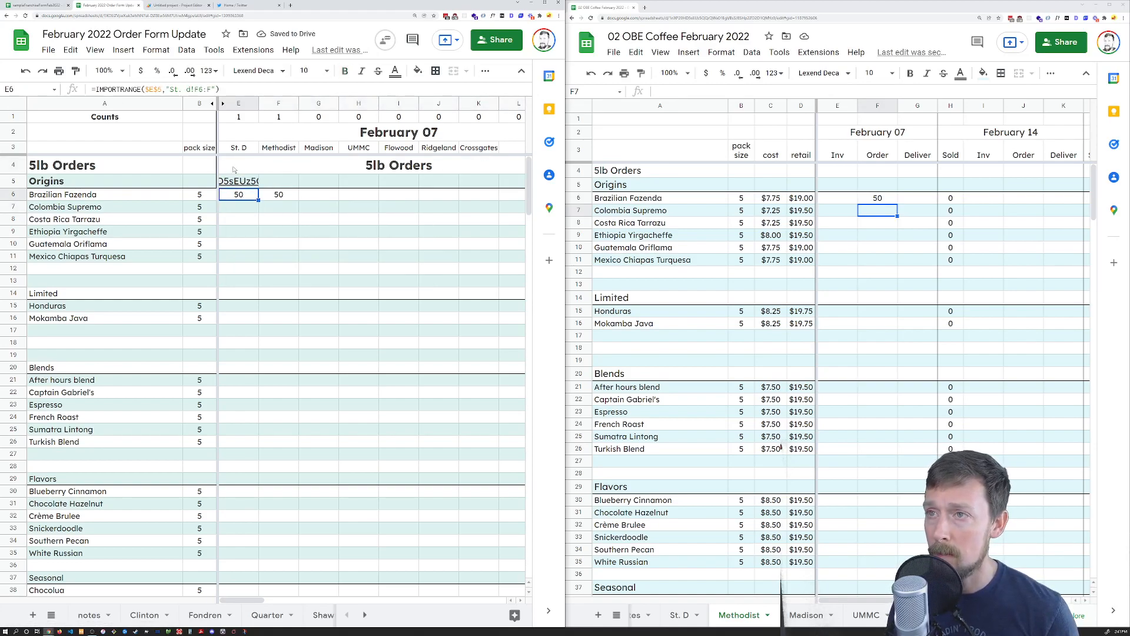
pyautogui.press('Return')
pyautogui.press('Left')
pyautogui.press('Left')
pyautogui.press('Left')
pyautogui.press('Left')
pyautogui.press('Left')
pyautogui.press('Left')
pyautogui.press('Left')
pyautogui.press('BackSpace')
pyautogui.write('D')
pyautogui.press('Tab')
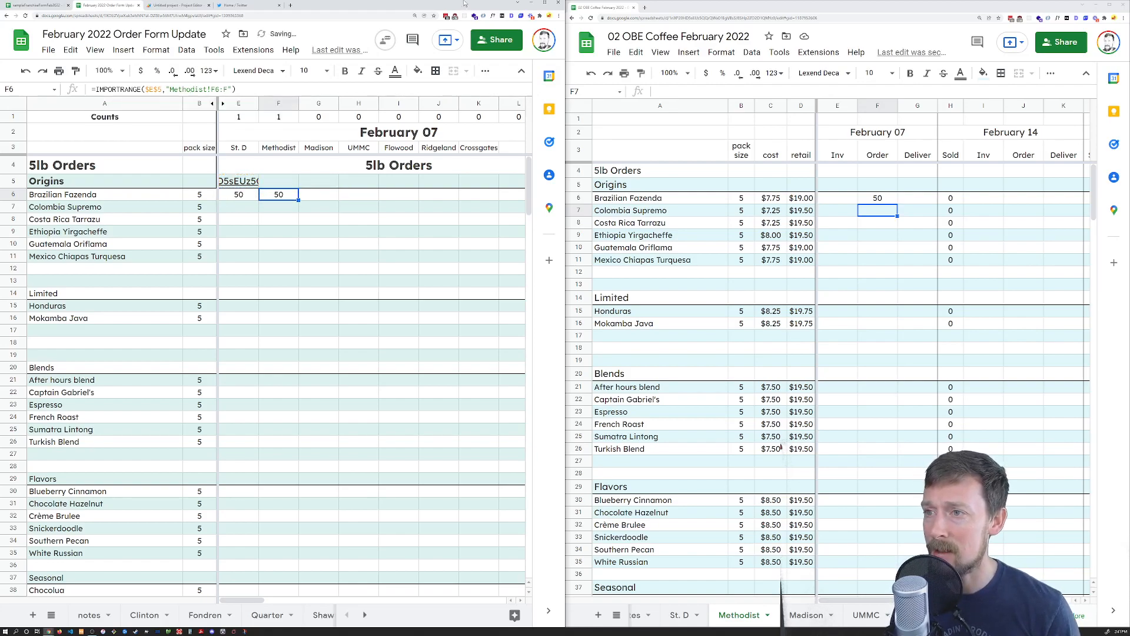
# Check the G6 and H6 imports, then clear Methodist's test order of 50
pyautogui.click(310, 195)
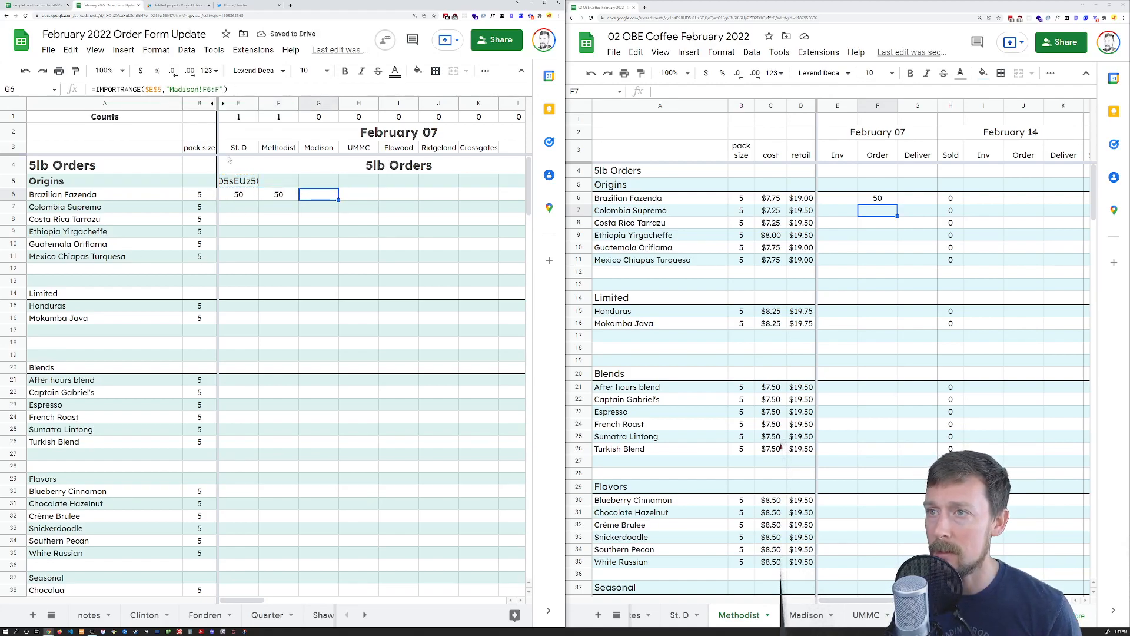
pyautogui.click(358, 193)
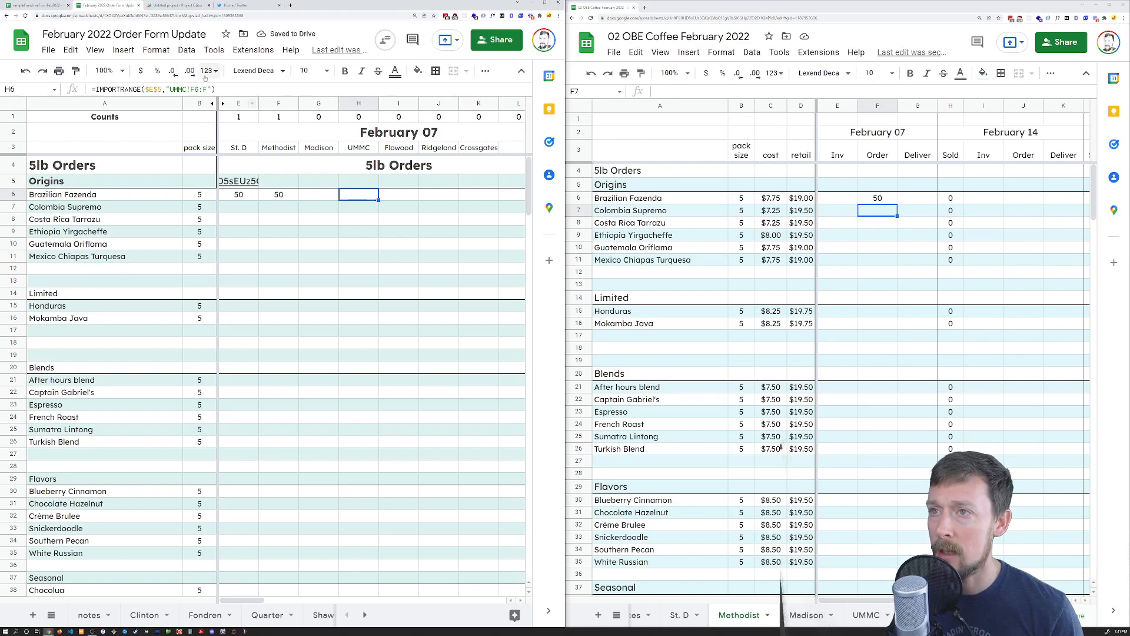
pyautogui.click(885, 198)
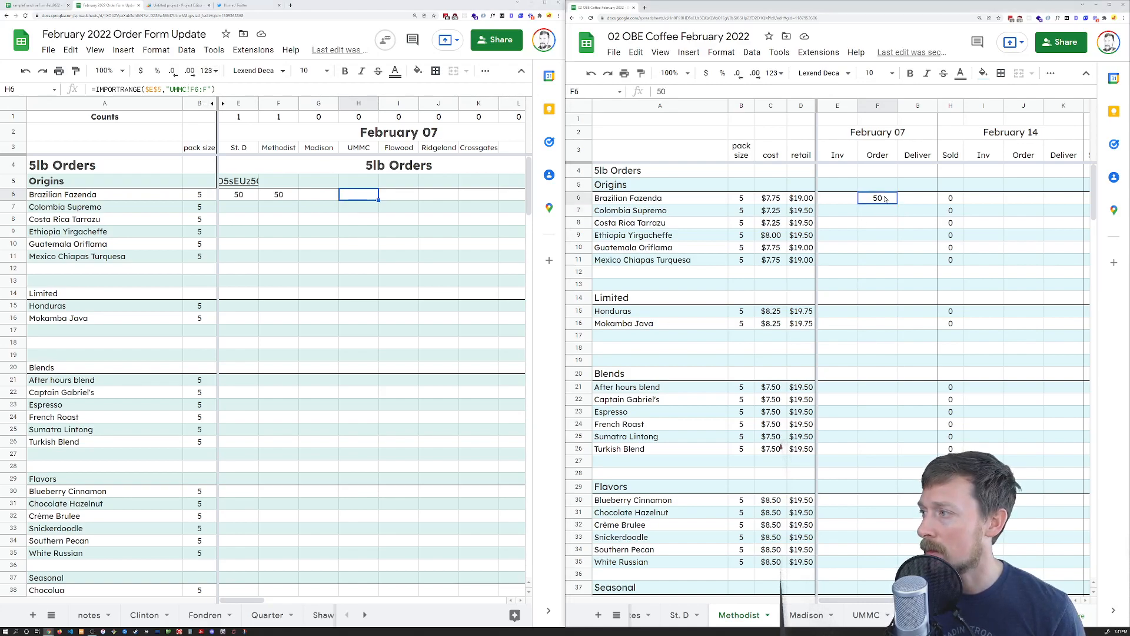
pyautogui.press('Delete')
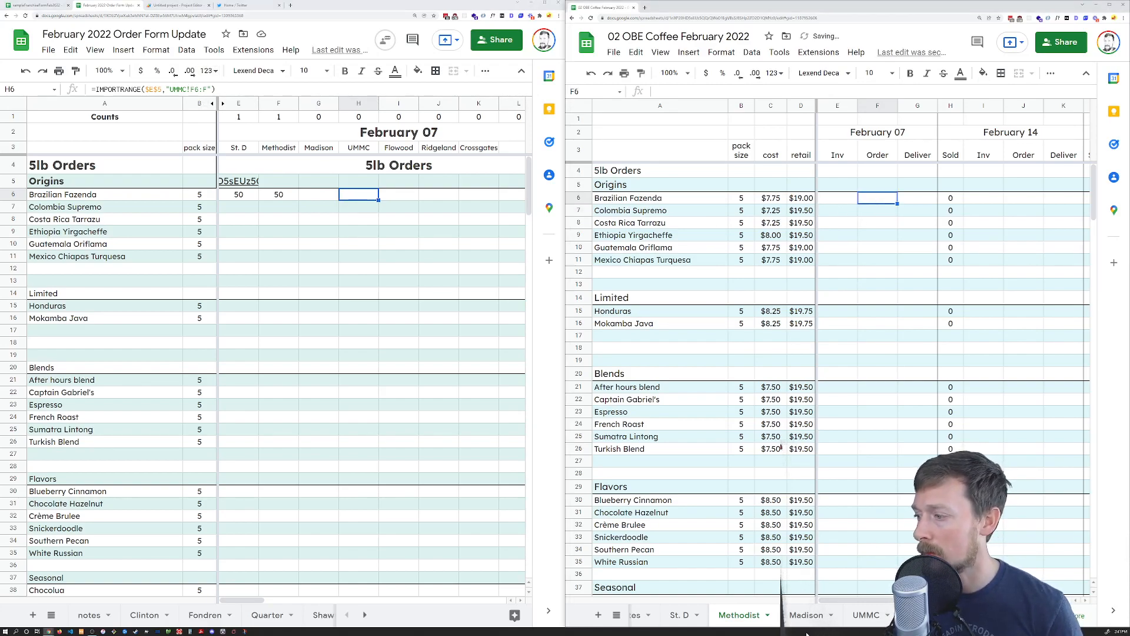
# Test the Madison import with an order of 444, then clear it
pyautogui.click(806, 614)
pyautogui.write('444')
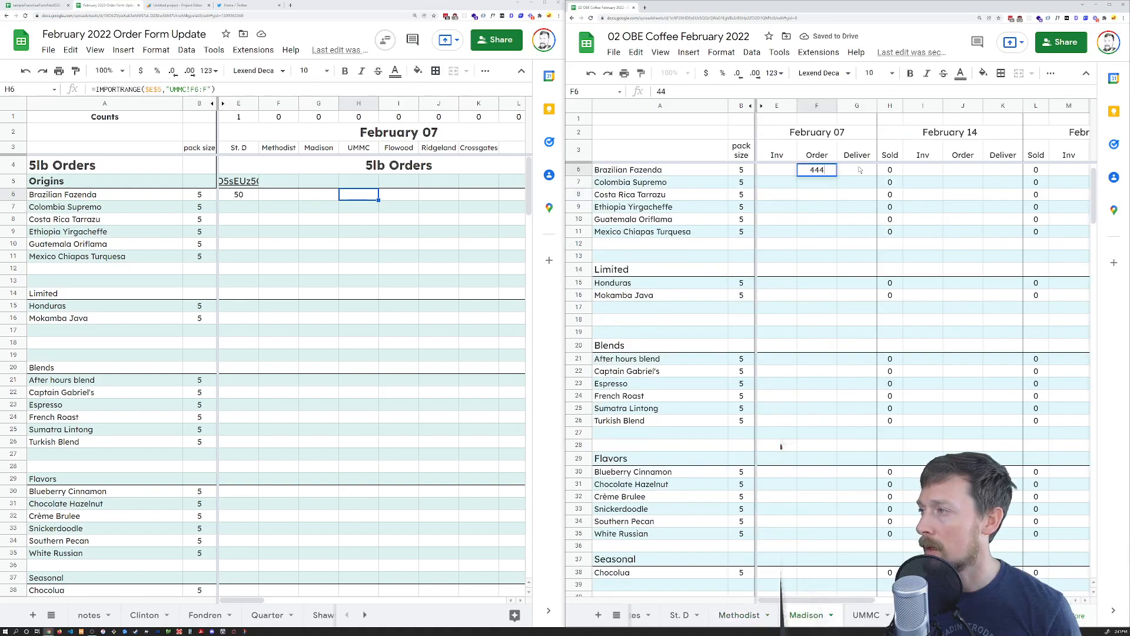
pyautogui.click(859, 169)
pyautogui.press('Left')
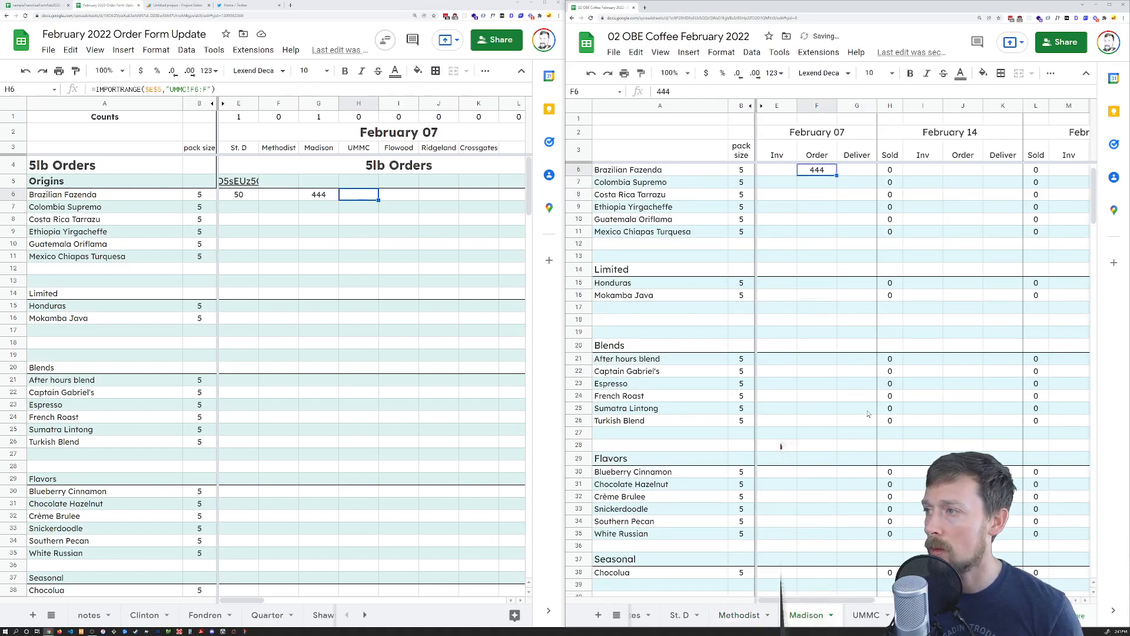
pyautogui.press('Delete')
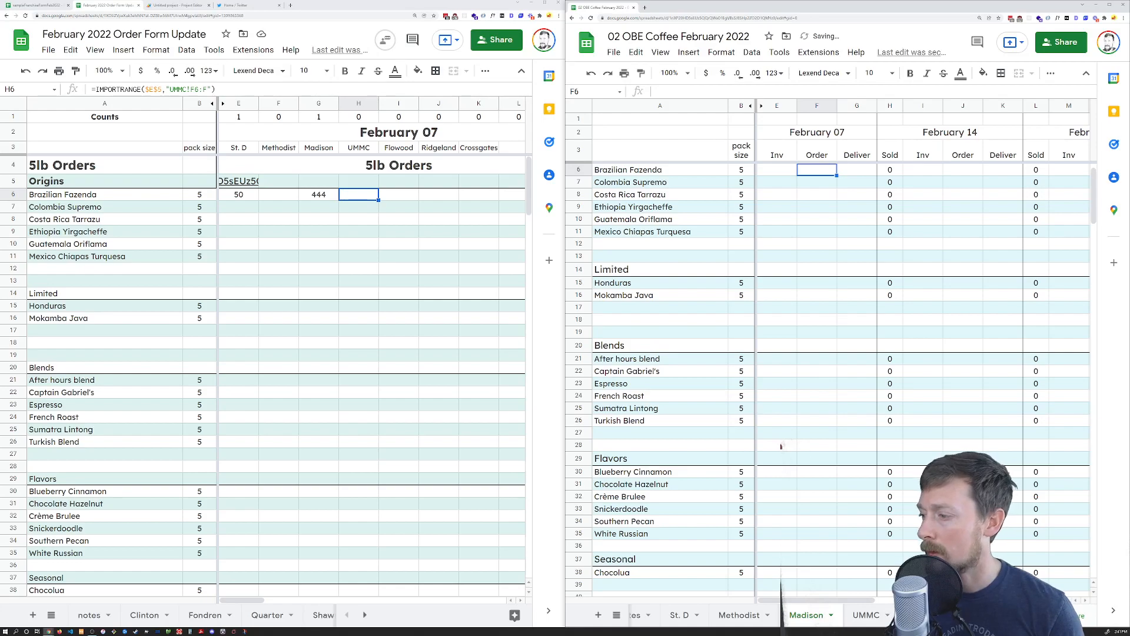
# Test UMMC with an order of 654 and clear it, then clear St. D's test 50
pyautogui.click(883, 614)
pyautogui.click(883, 201)
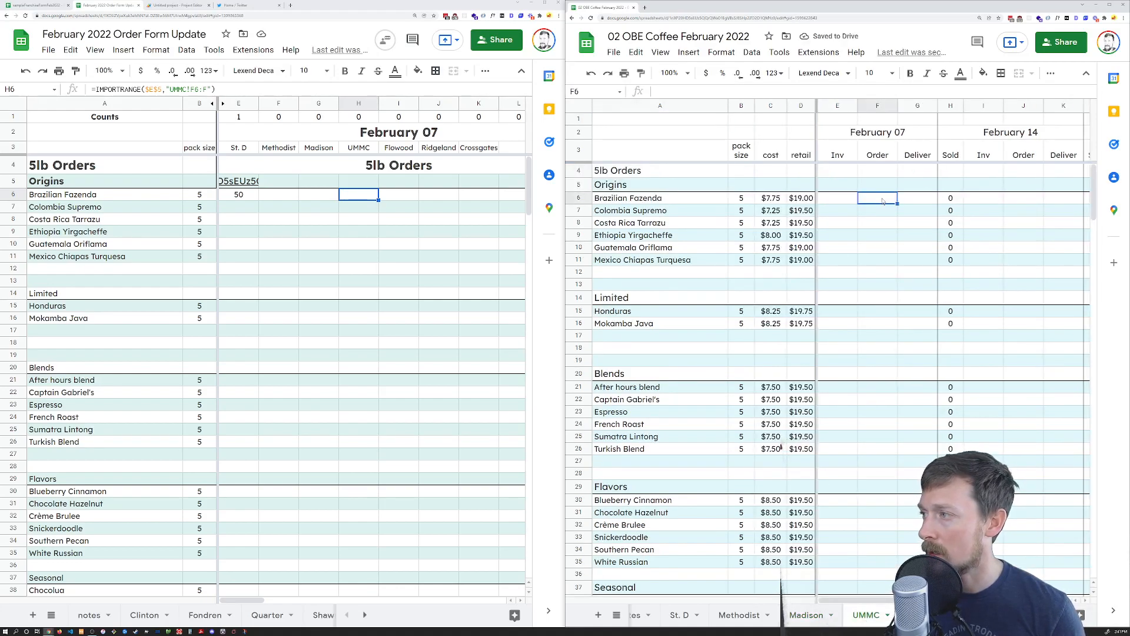
pyautogui.write('654')
pyautogui.press('Return')
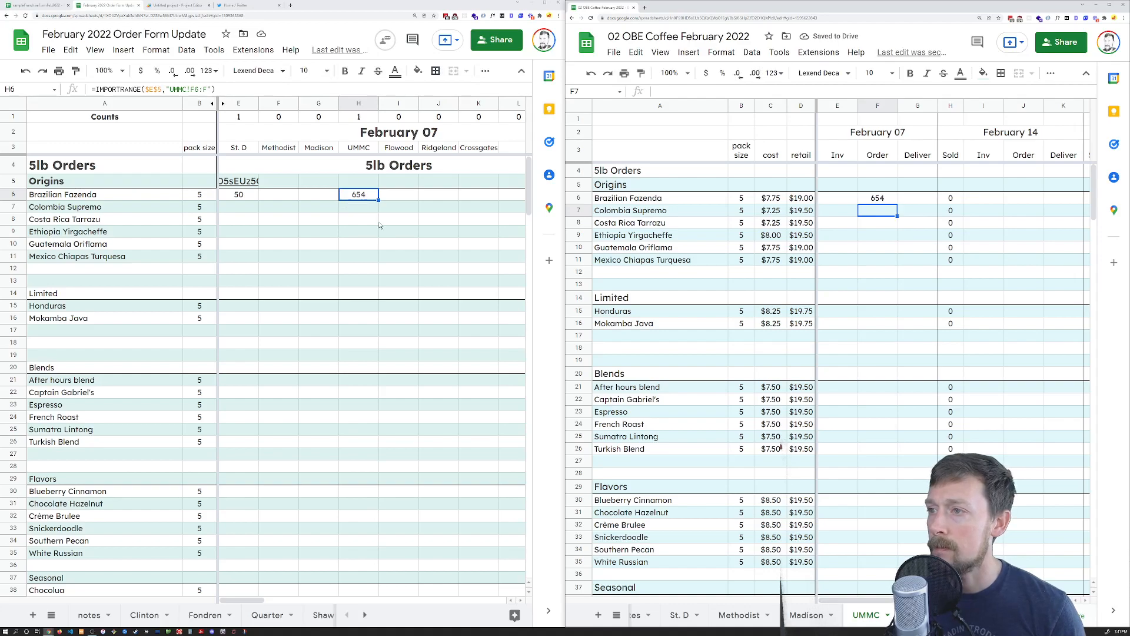
pyautogui.click(887, 200)
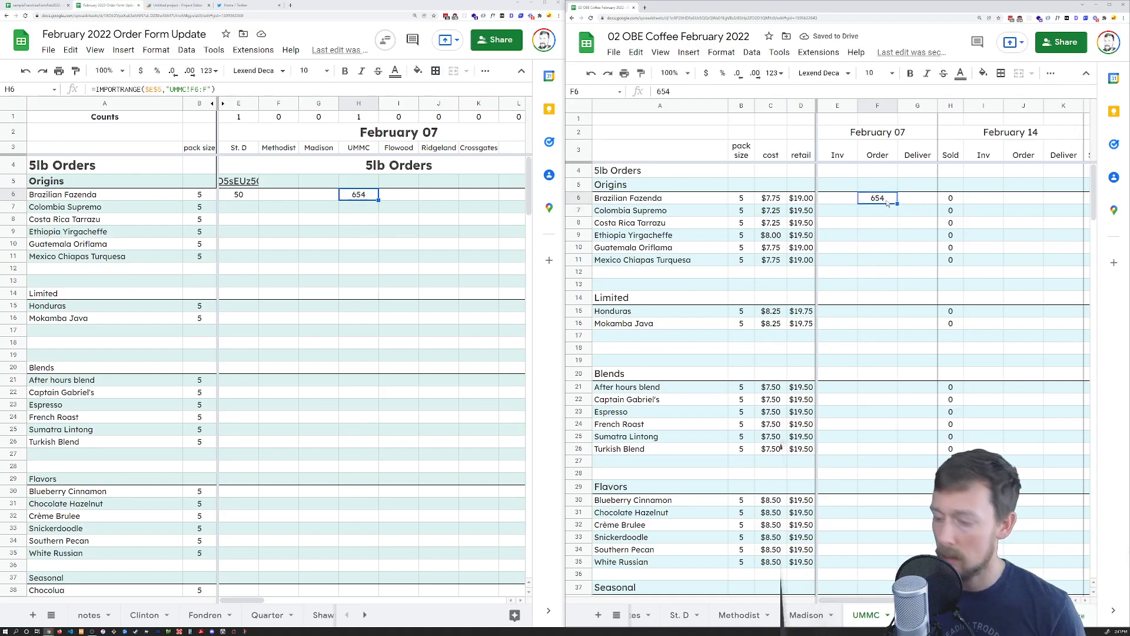
pyautogui.press('Delete')
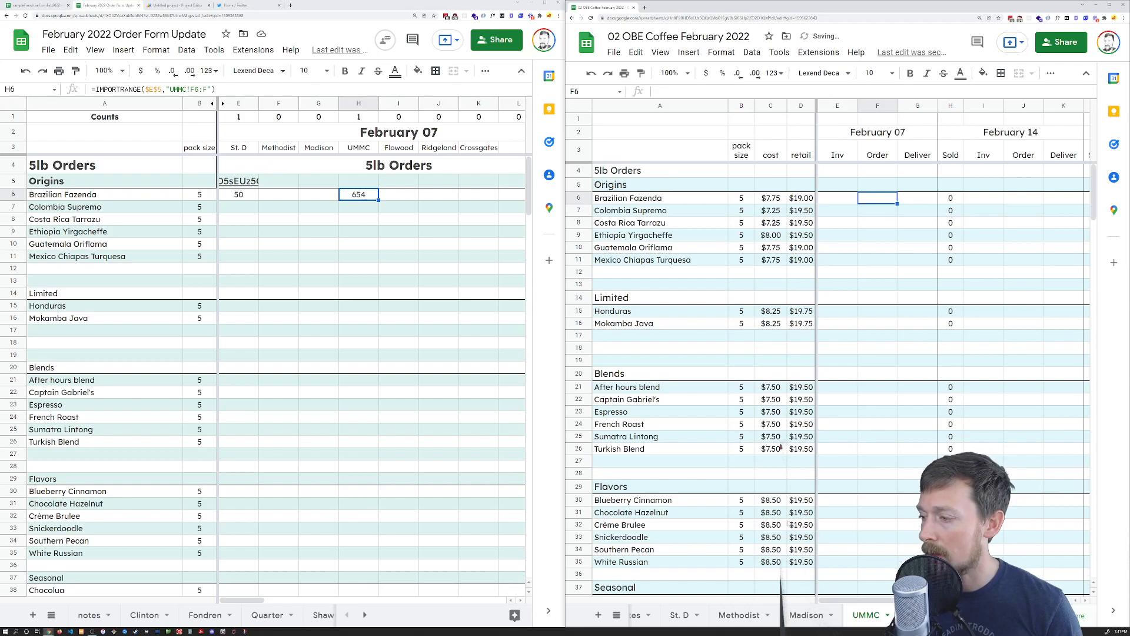
pyautogui.click(673, 615)
pyautogui.click(891, 199)
pyautogui.press('Delete')
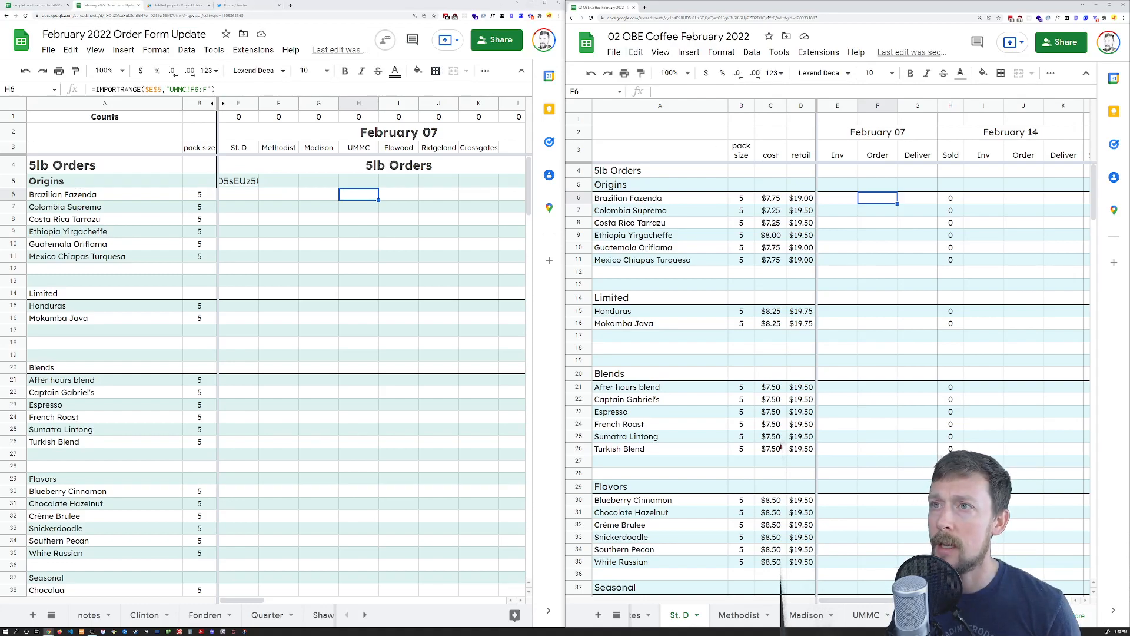
# Close the Untitled script project and merge the coffee workbook into the main window
pyautogui.click(211, 4)
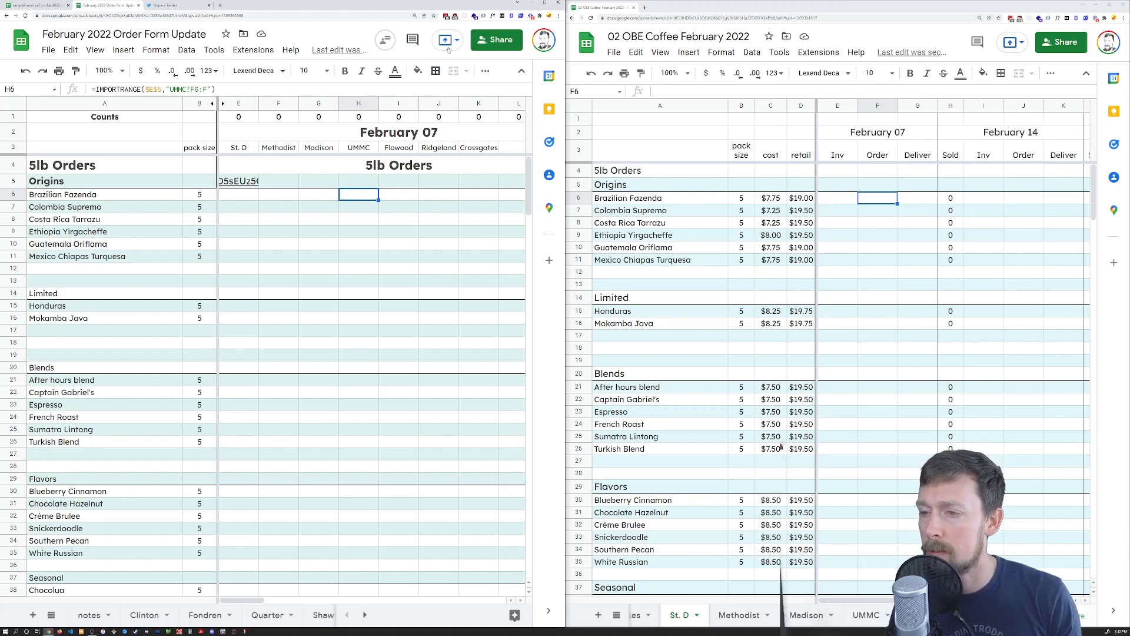
pyautogui.hscroll(10, 389, 154)
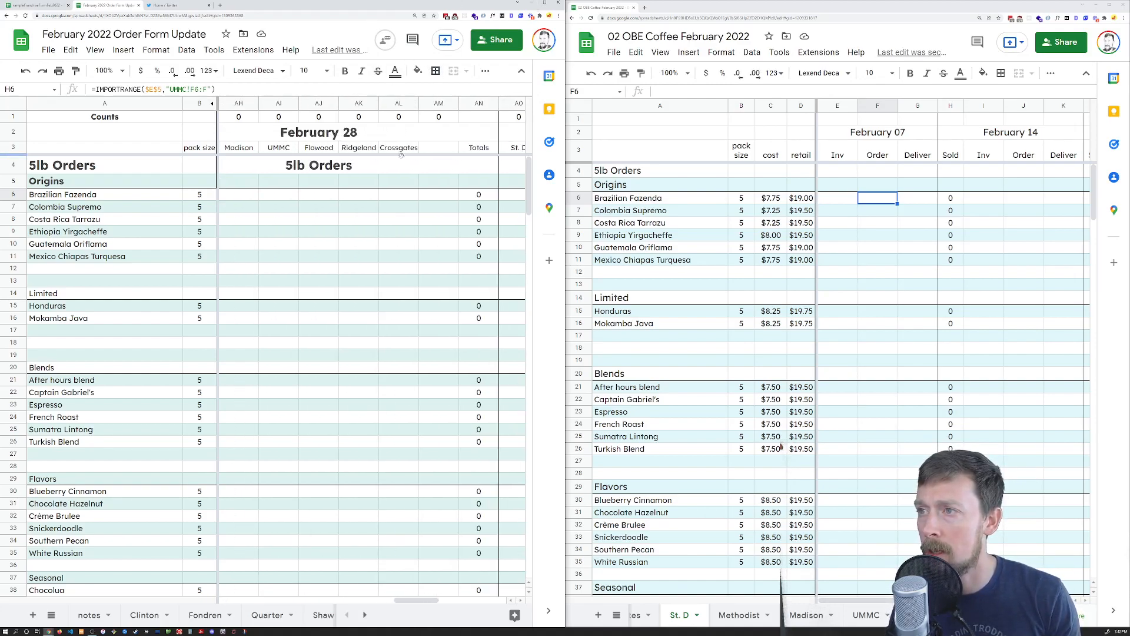
pyautogui.hscroll(-10, 410, 155)
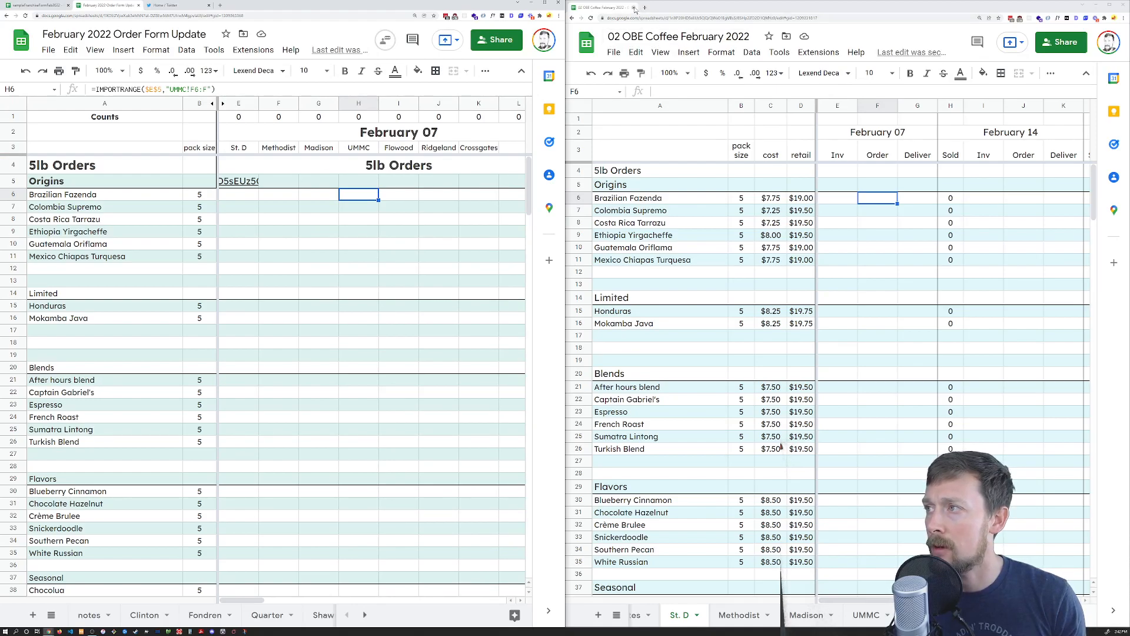
pyautogui.moveTo(617, 9); pyautogui.dragTo(377, 0)
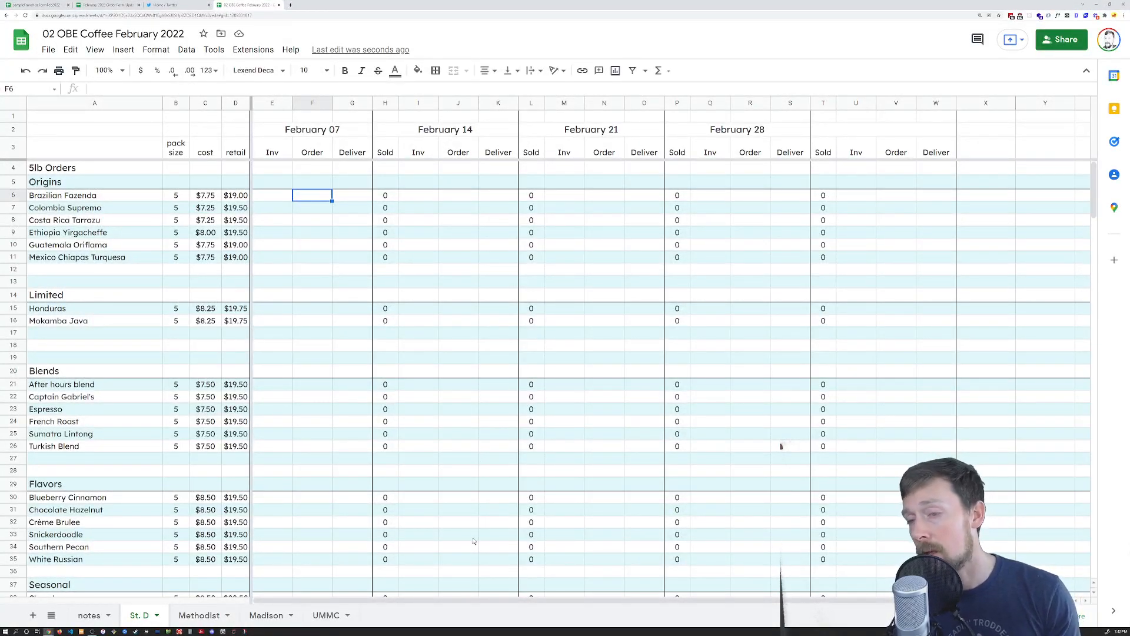
pyautogui.click(89, 615)
pyautogui.click(140, 614)
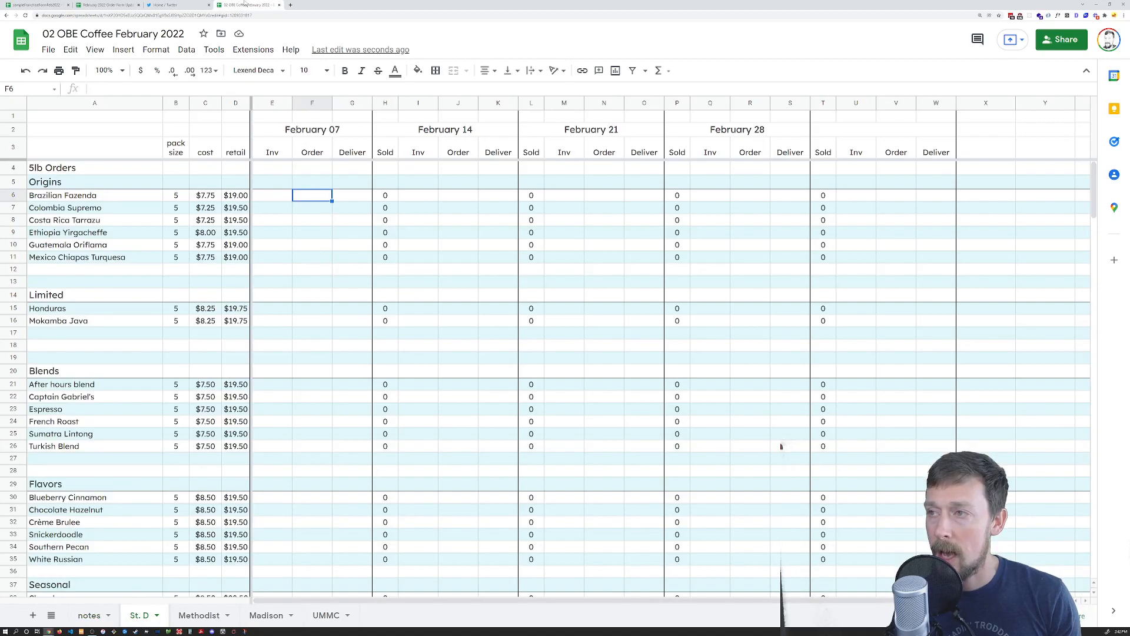
pyautogui.moveTo(281, 197); pyautogui.dragTo(354, 562)
pyautogui.scroll(-4, 355, 559)
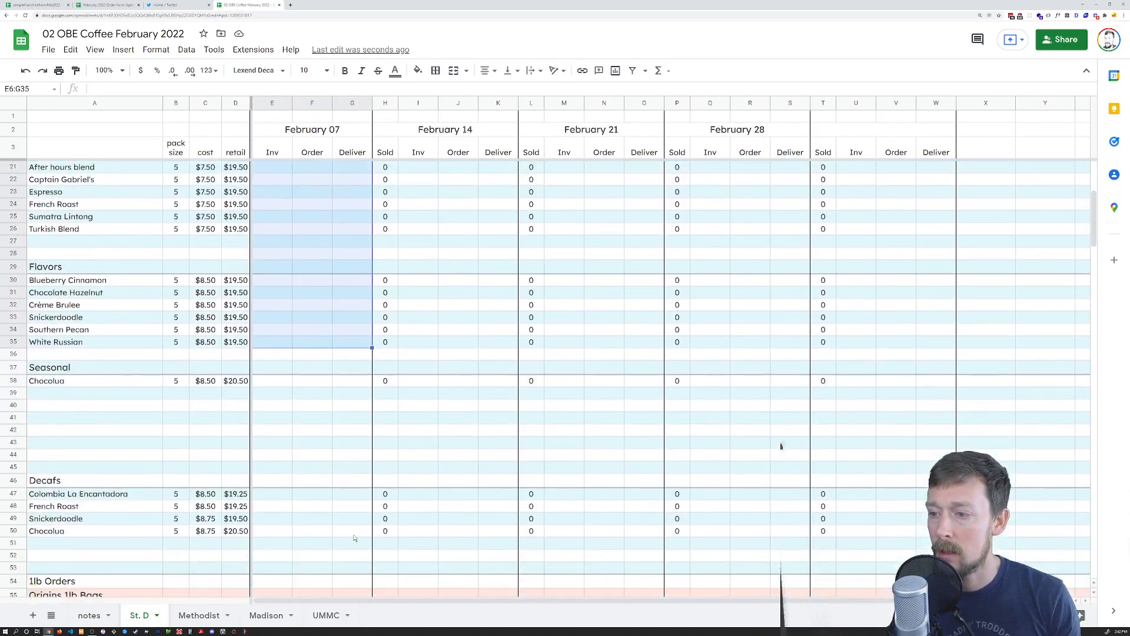
pyautogui.keyDown('shift'); pyautogui.click(355, 535); pyautogui.keyUp('shift')
pyautogui.scroll(-4, 391, 432)
pyautogui.moveTo(418, 167); pyautogui.dragTo(506, 393)
pyautogui.moveTo(564, 179); pyautogui.dragTo(653, 419)
pyautogui.moveTo(749, 167); pyautogui.dragTo(825, 222)
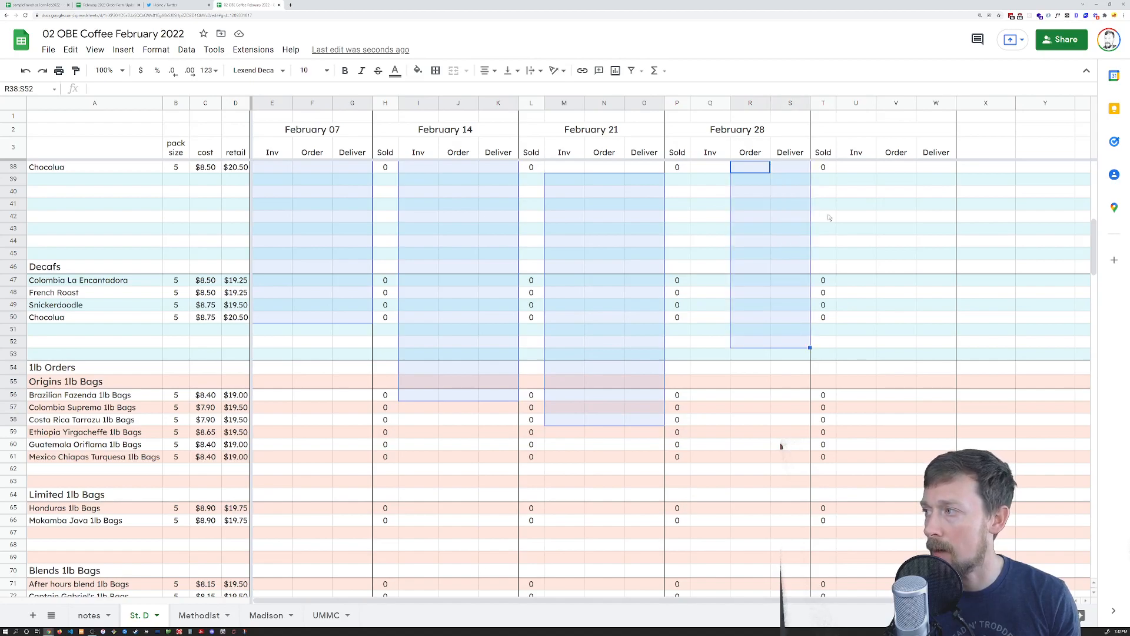
pyautogui.moveTo(857, 168); pyautogui.dragTo(995, 569)
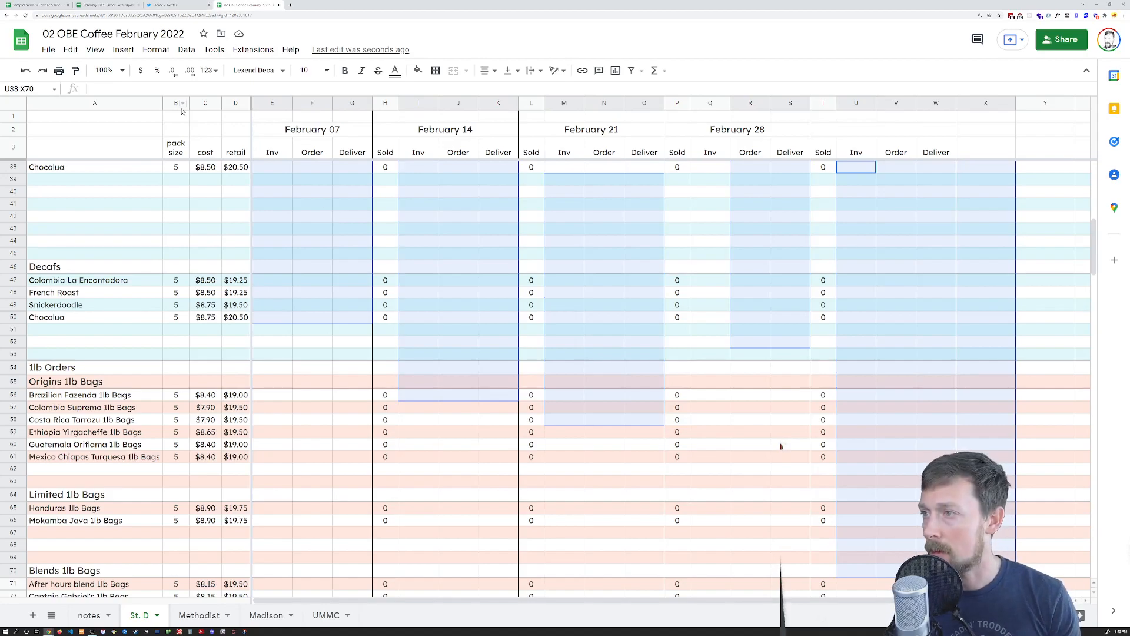
pyautogui.click(346, 200)
pyautogui.hotkey('ctrl', 'Up')
pyautogui.hotkey('ctrl', 'Left')
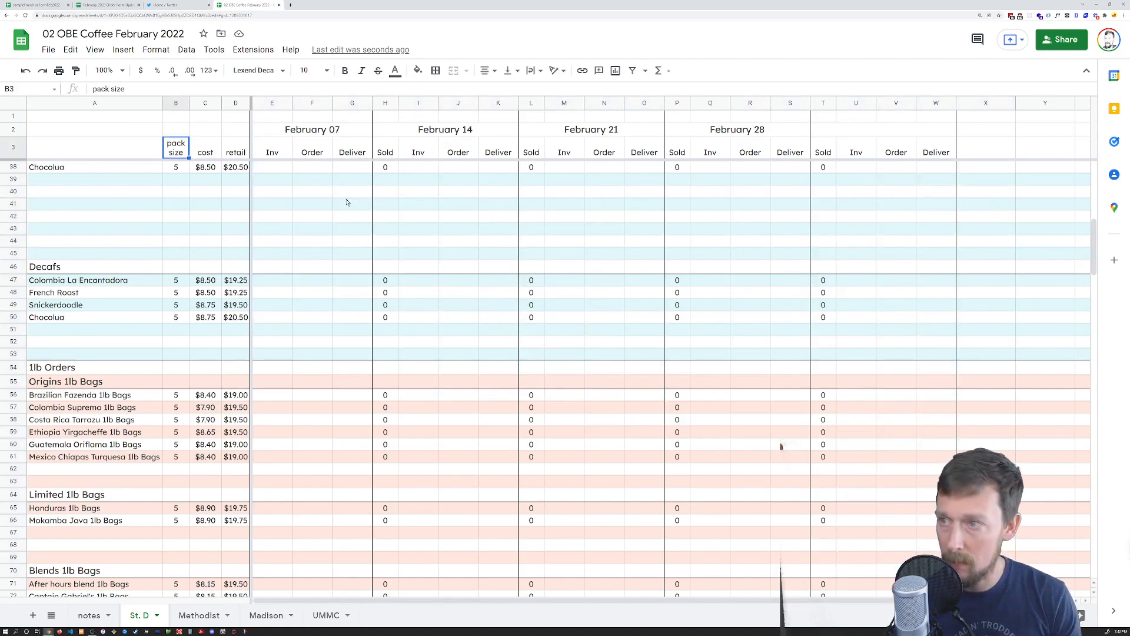
pyautogui.click(346, 178)
pyautogui.scroll(7, 294, 194)
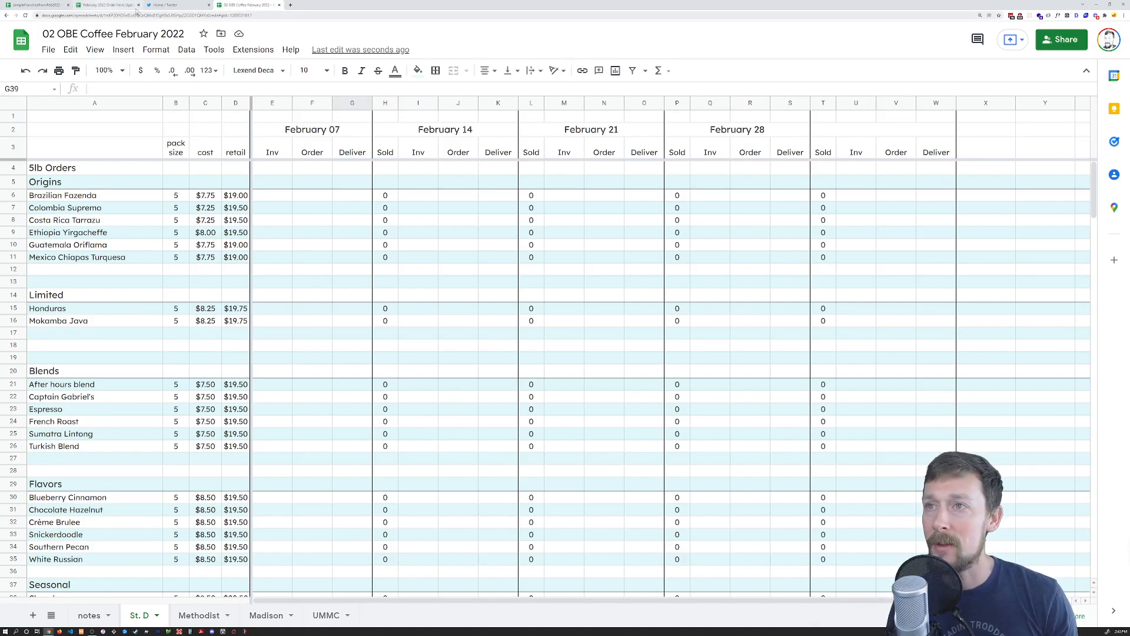
# Create an Apps Script project from the workbook's Extensions menu
pyautogui.click(215, 50)
pyautogui.moveTo(253, 50)
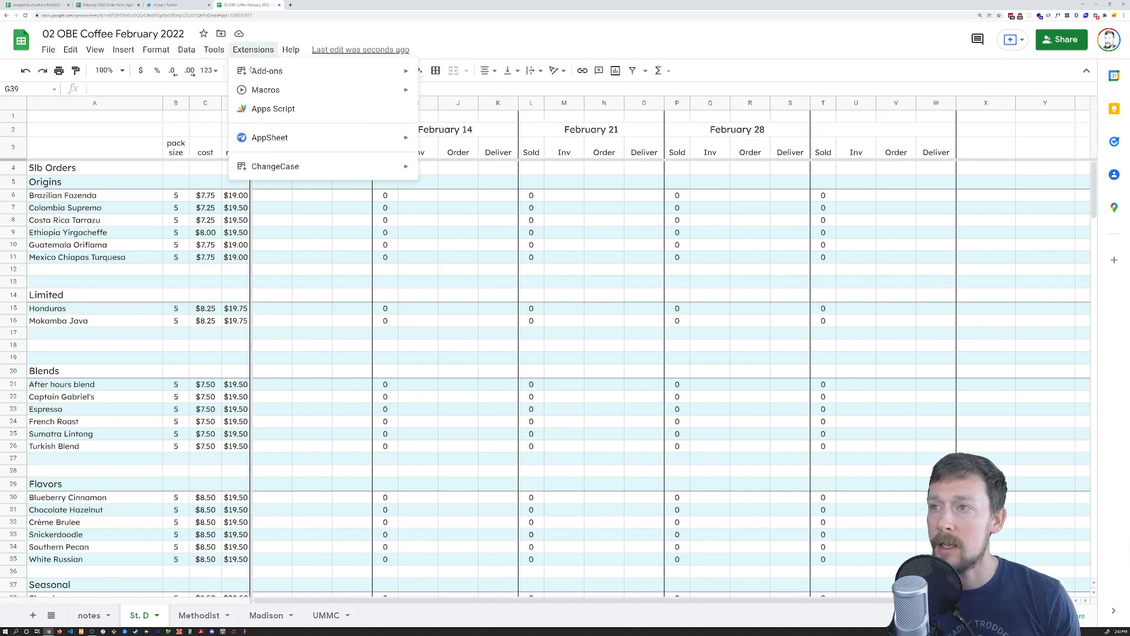
pyautogui.click(275, 108)
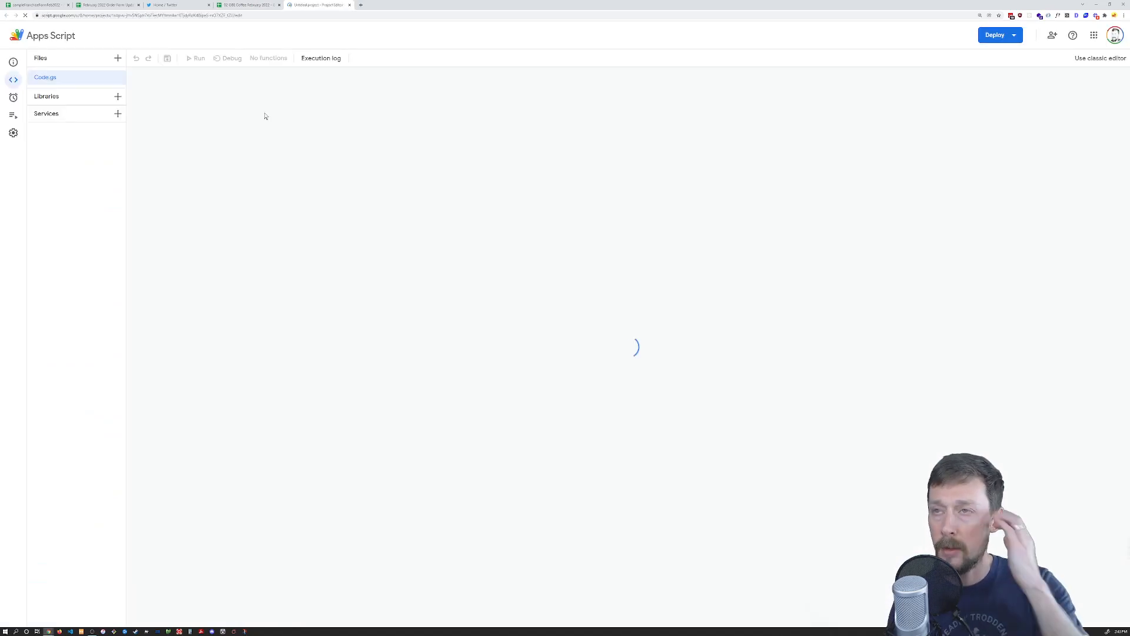
# Enlarge the editor and replace the placeholder myFunction with the clearRange script
pyautogui.hotkey('ctrl', 'a')
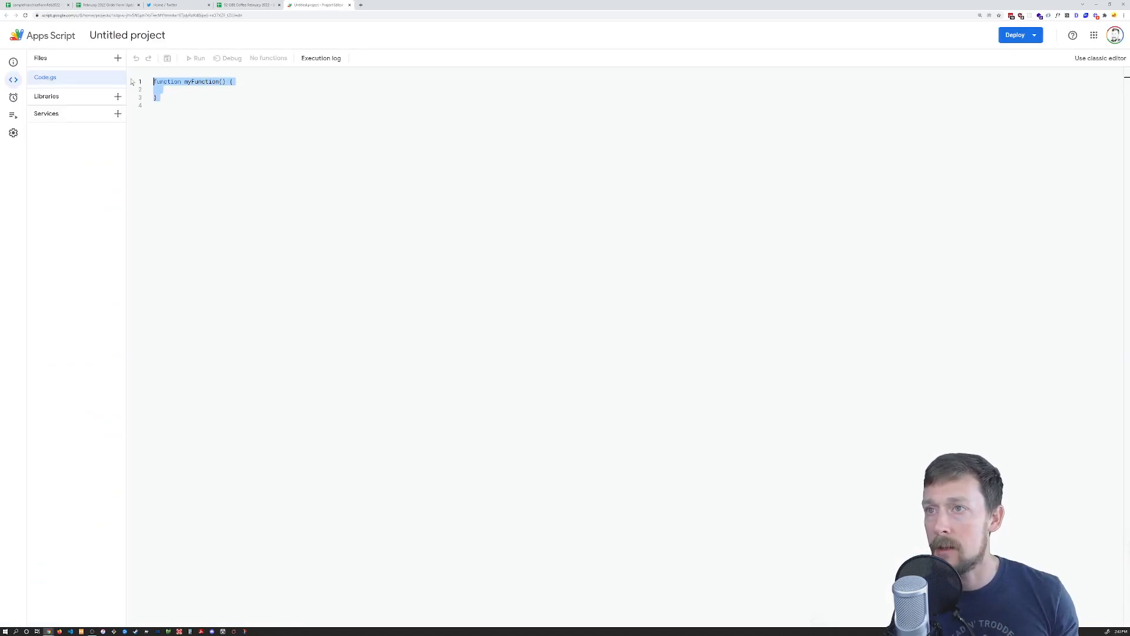
pyautogui.click(155, 105)
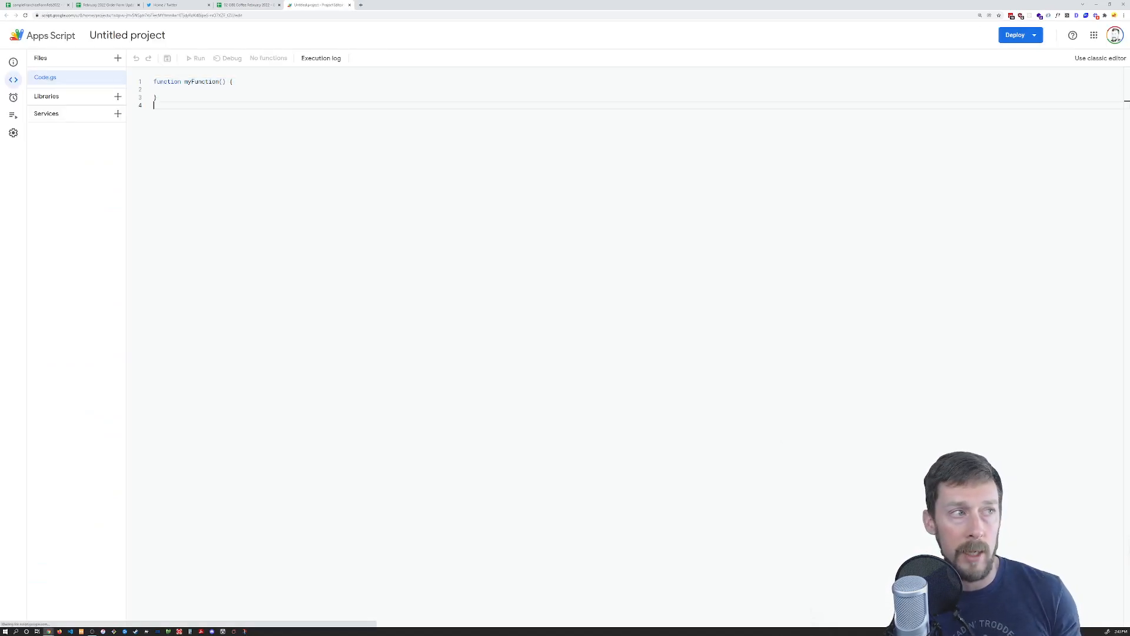
pyautogui.hotkey('ctrl', '+')
pyautogui.hotkey('ctrl', '+')
pyautogui.hotkey('ctrl', '+')
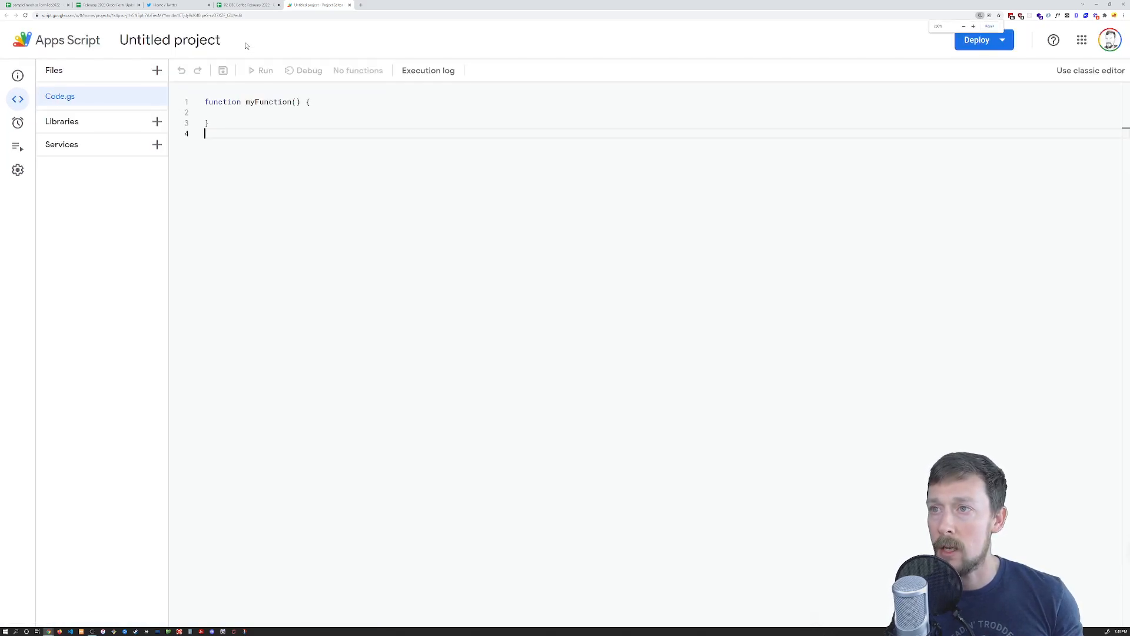
pyautogui.hotkey('ctrl', 'a')
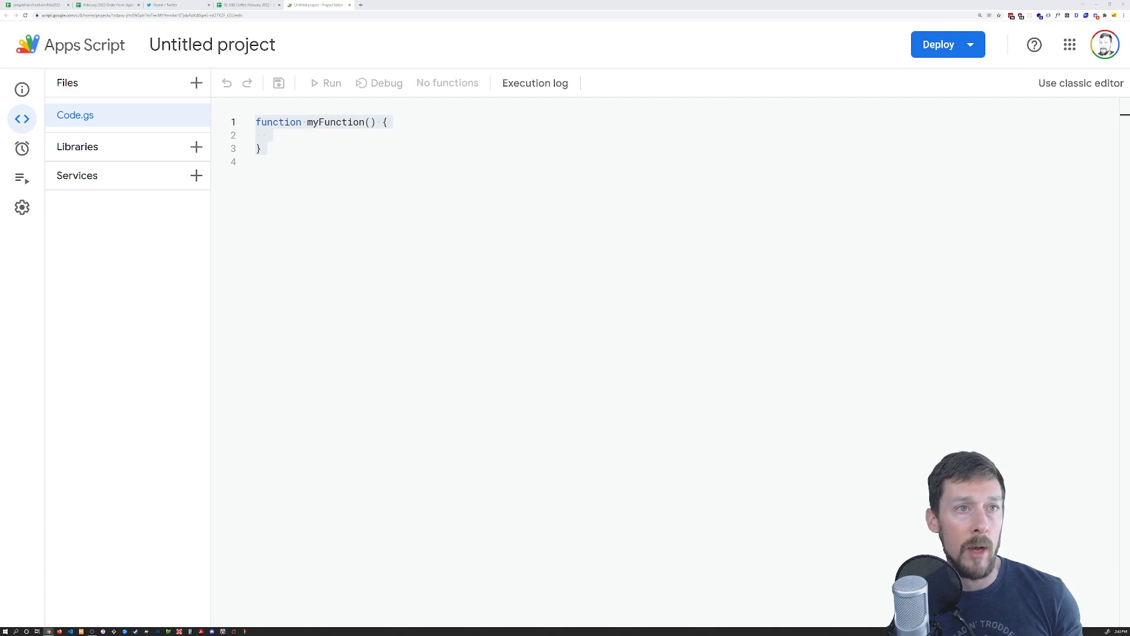
pyautogui.scroll(3, 565, 330)
pyautogui.scroll(-5, 565, 330)
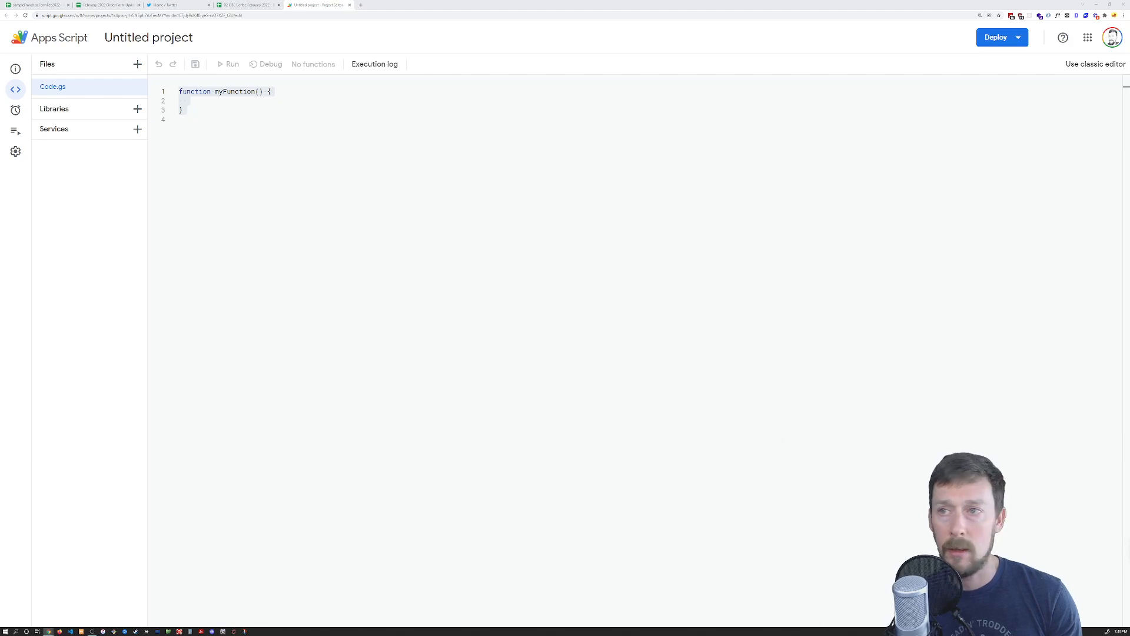
pyautogui.hotkey('ctrl', 'v')
# Delete lines 20–83, keeping only the Madison Coffee tab's ranges
pyautogui.scroll(15, 589, 353)
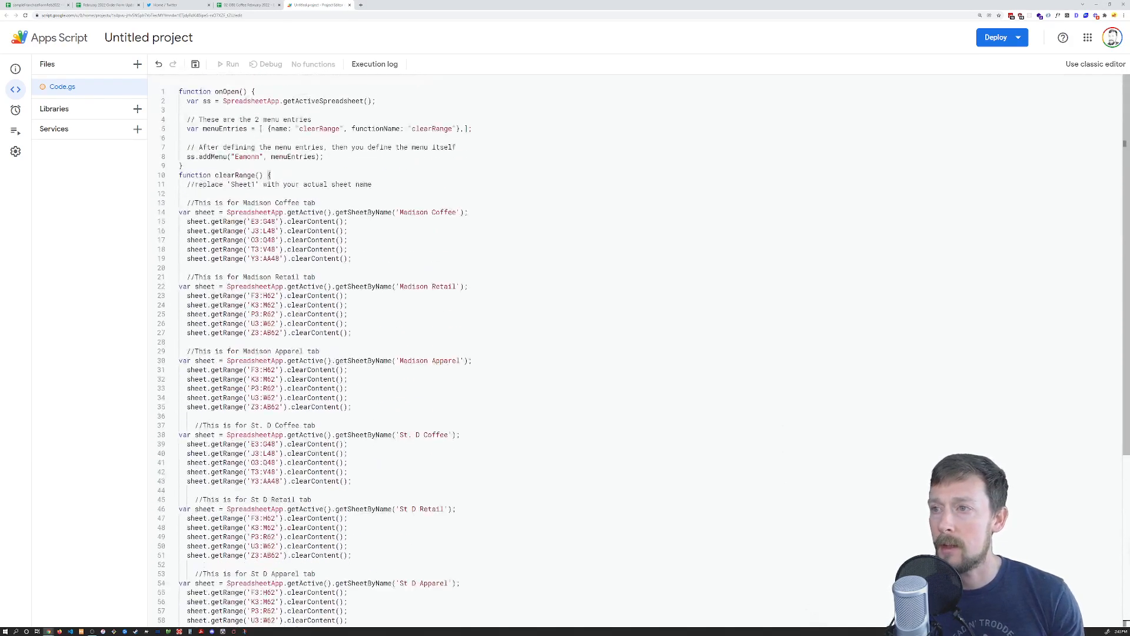
pyautogui.scroll(-5, 588, 353)
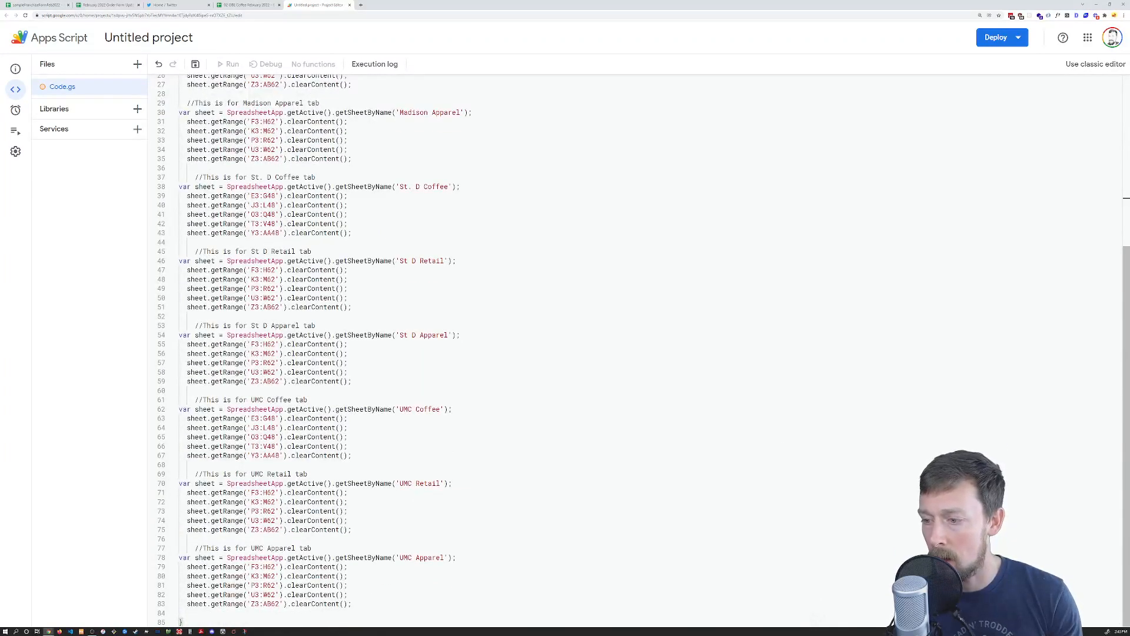
pyautogui.keyDown('shift'); pyautogui.click(352, 604); pyautogui.keyUp('shift')
pyautogui.press('BackSpace')
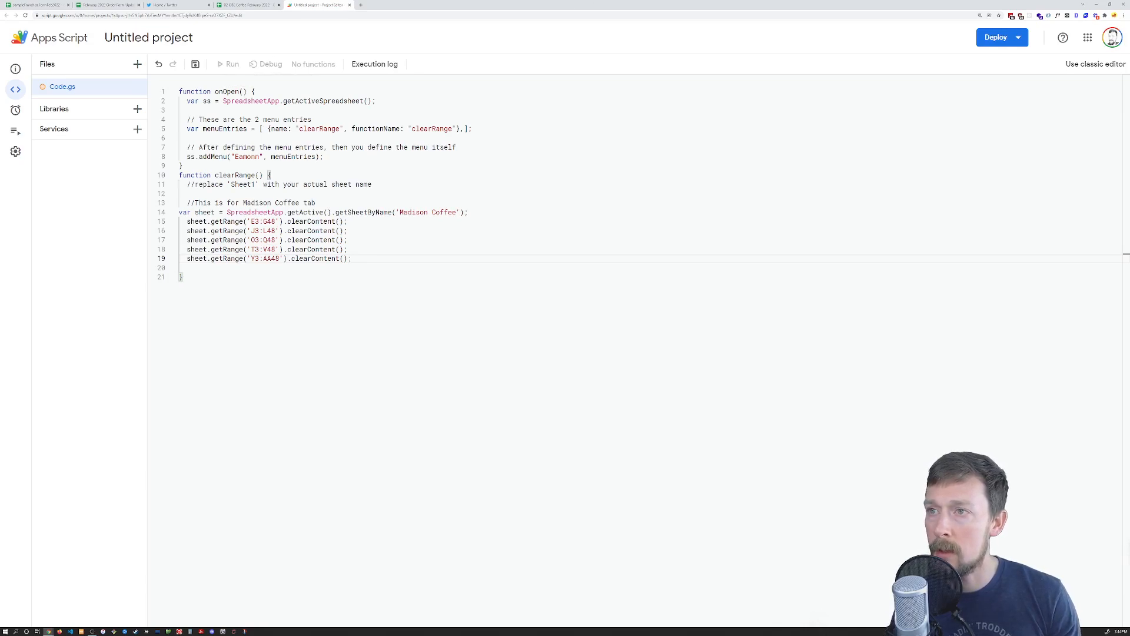
pyautogui.moveTo(179, 92); pyautogui.dragTo(236, 93)
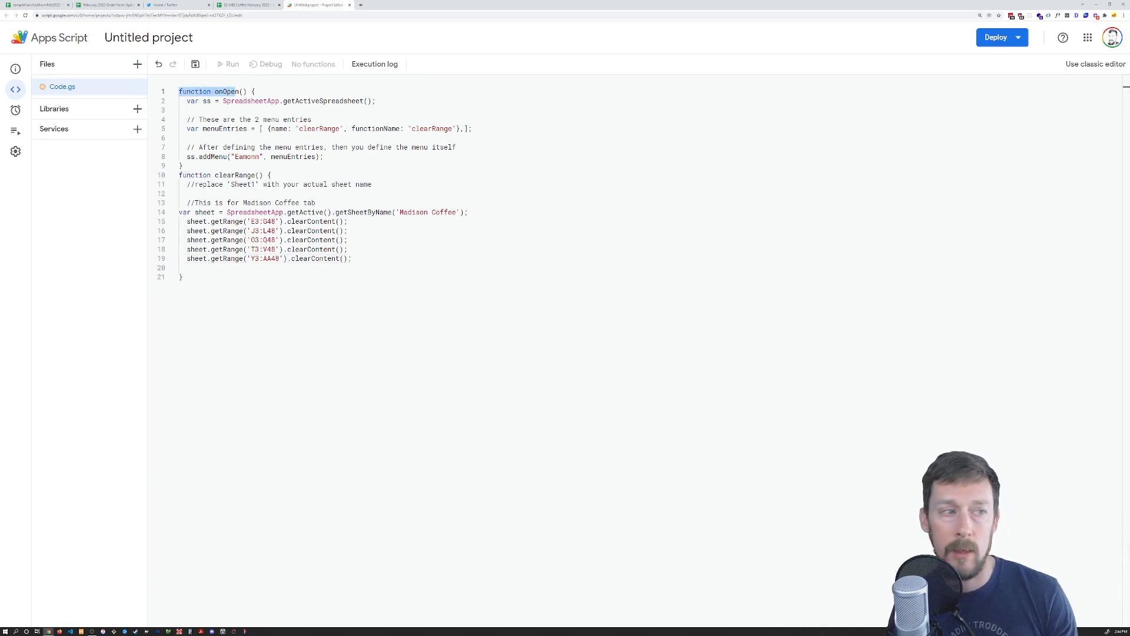
# Rename the script project to ClearRanges
pyautogui.click(151, 39)
pyautogui.write('ClearRanges')
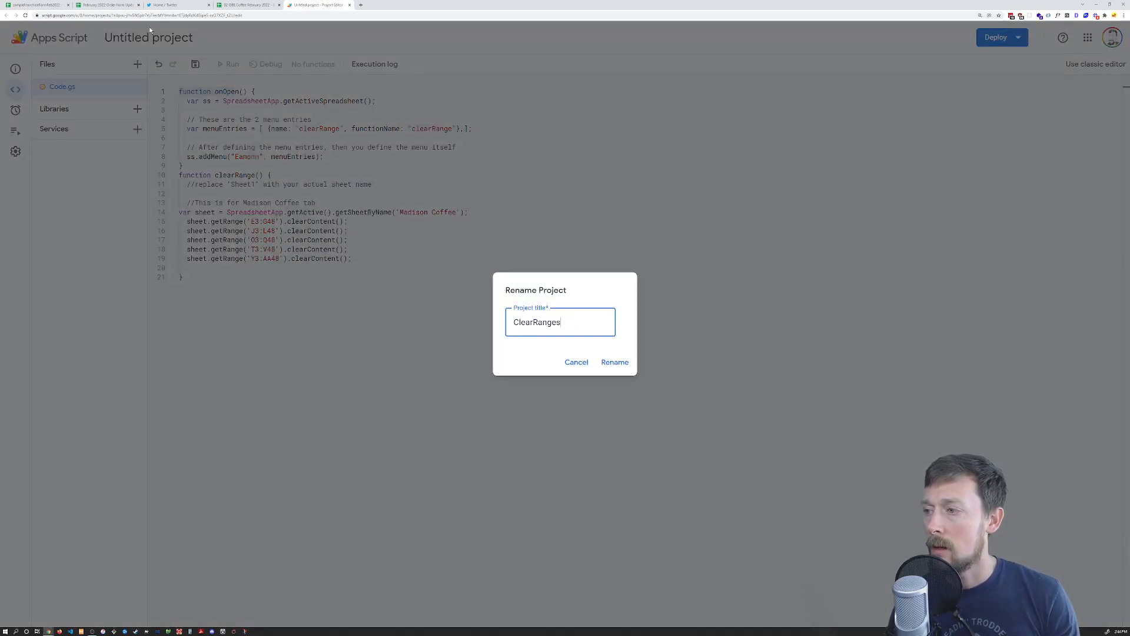
pyautogui.press('Return')
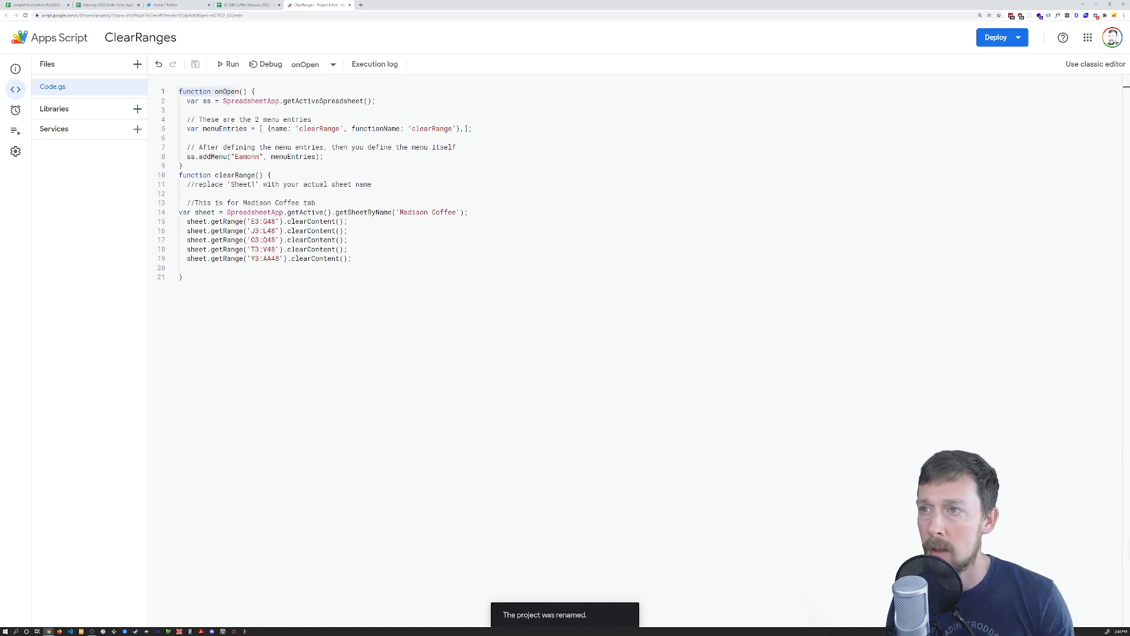
# Review the spreadsheet lookup on line 2, undoing an accidental text move
pyautogui.moveTo(187, 101); pyautogui.dragTo(219, 101)
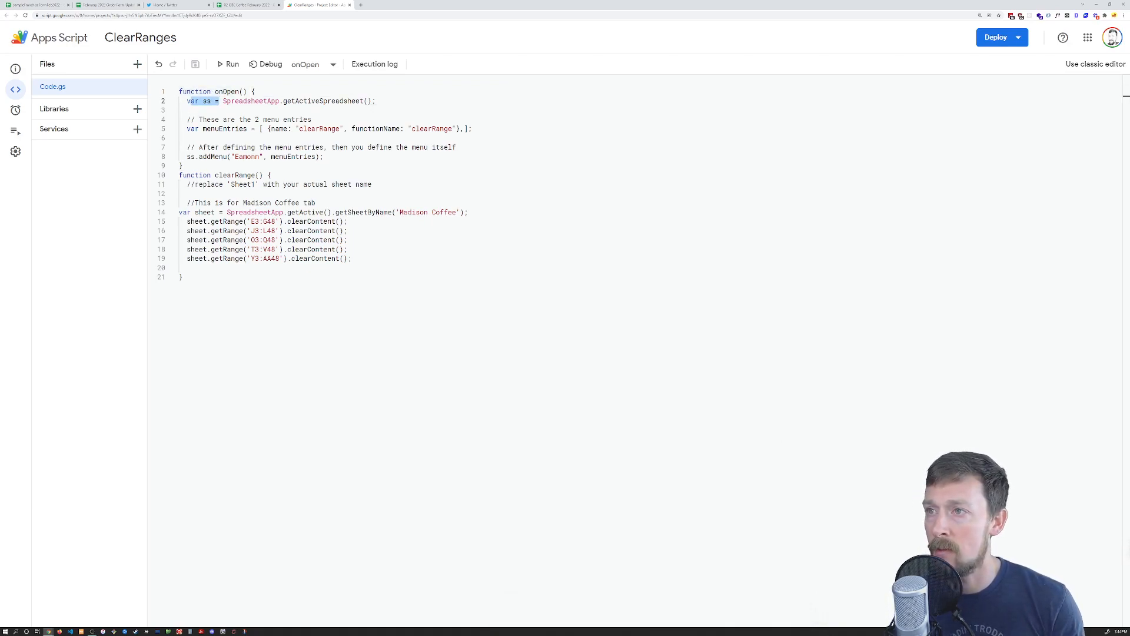
pyautogui.click(203, 101)
pyautogui.moveTo(204, 101); pyautogui.dragTo(256, 101)
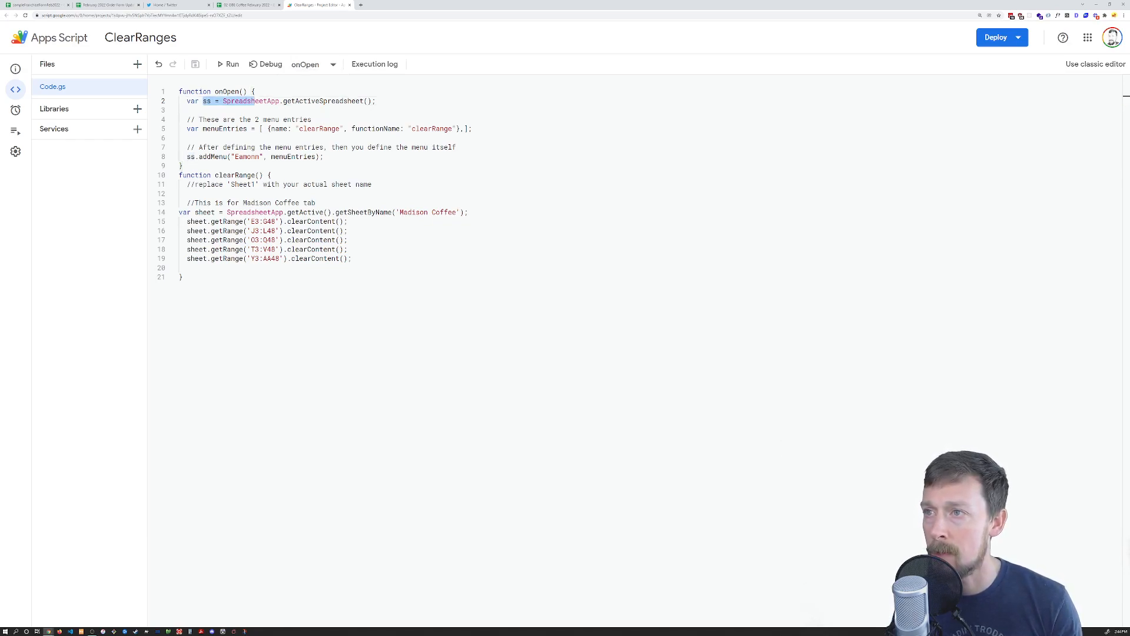
pyautogui.moveTo(264, 106); pyautogui.dragTo(358, 101)
pyautogui.hotkey('ctrl', 'z')
pyautogui.click(266, 110)
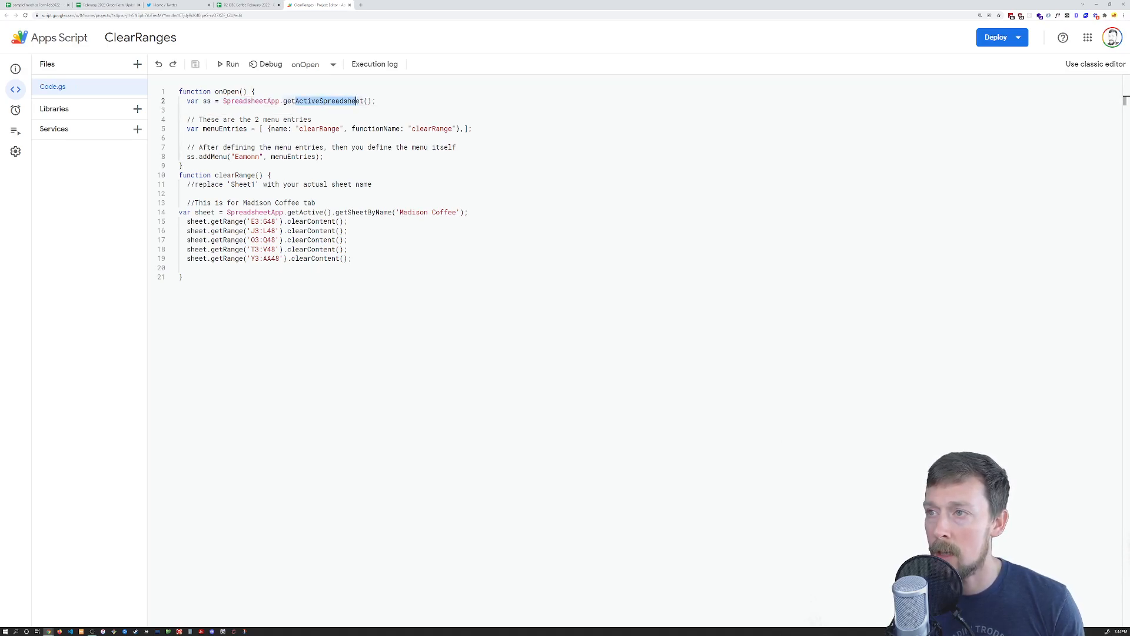
pyautogui.click(244, 5)
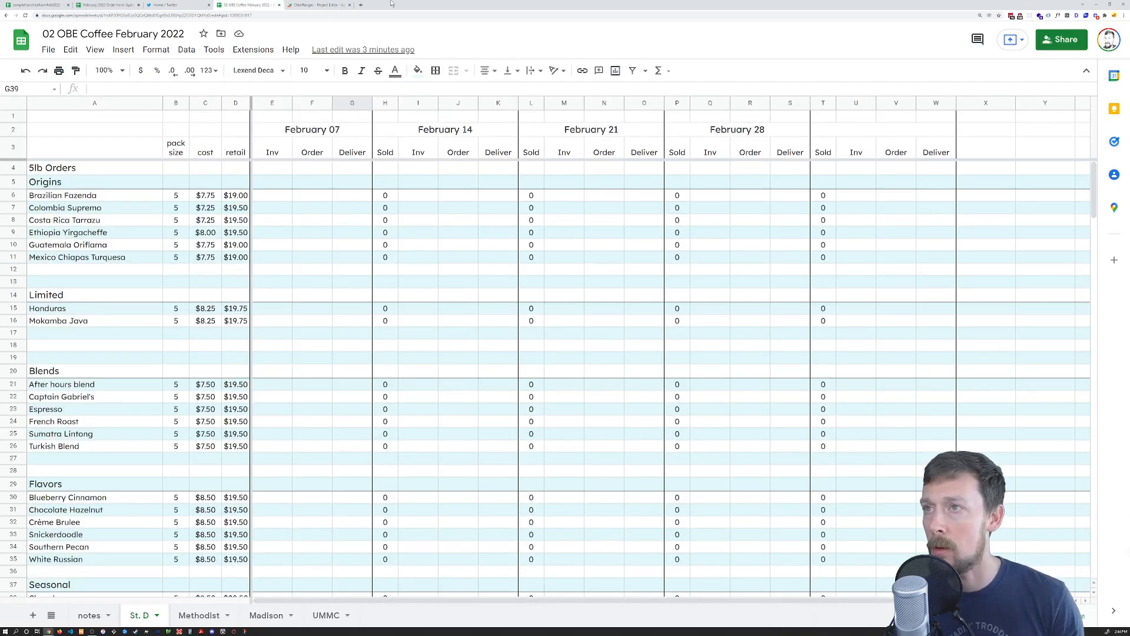
pyautogui.click(318, 5)
# Rename the menu entry's display name to clearRangeMenuName and save the script
pyautogui.moveTo(190, 128); pyautogui.dragTo(260, 128)
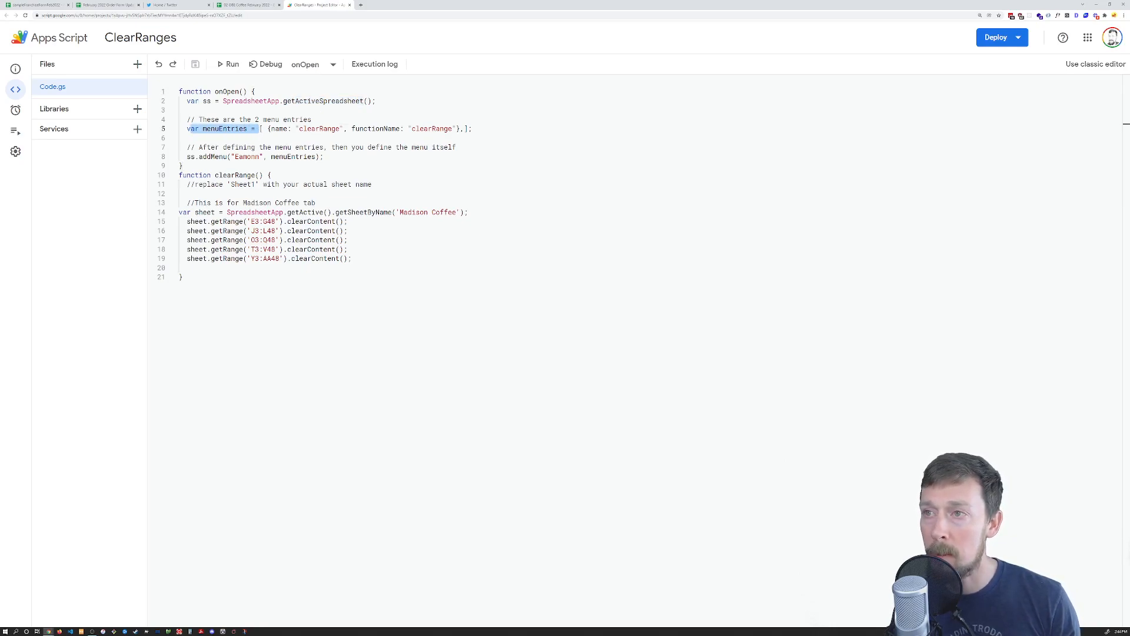
pyautogui.moveTo(267, 129); pyautogui.dragTo(341, 128)
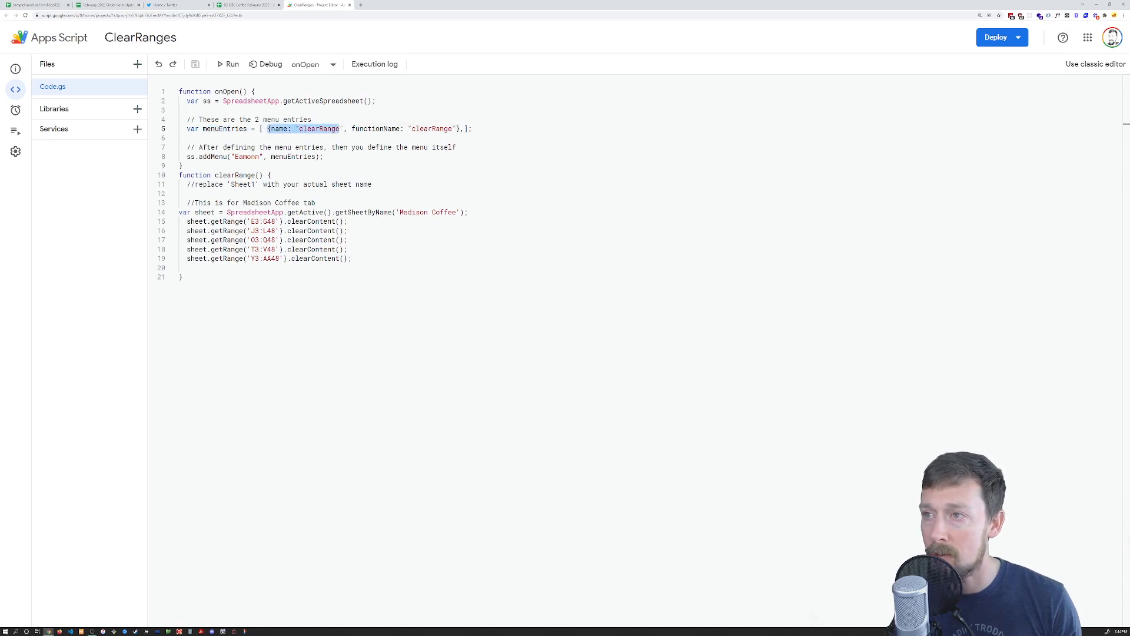
pyautogui.doubleClick(340, 128)
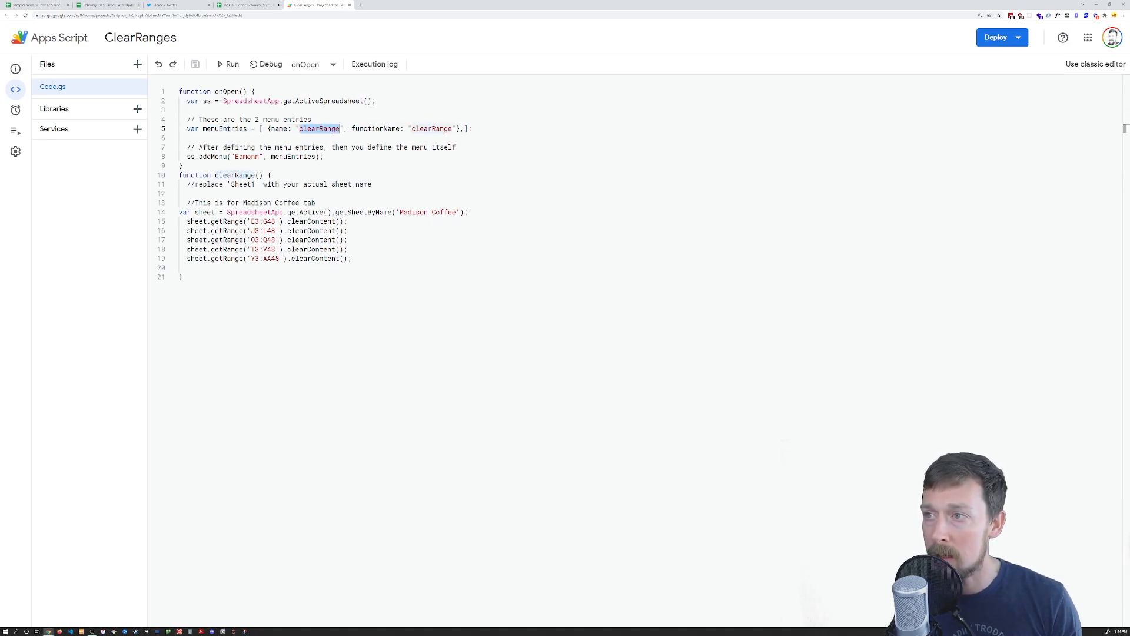
pyautogui.doubleClick(377, 129)
pyautogui.moveTo(412, 128); pyautogui.dragTo(451, 128)
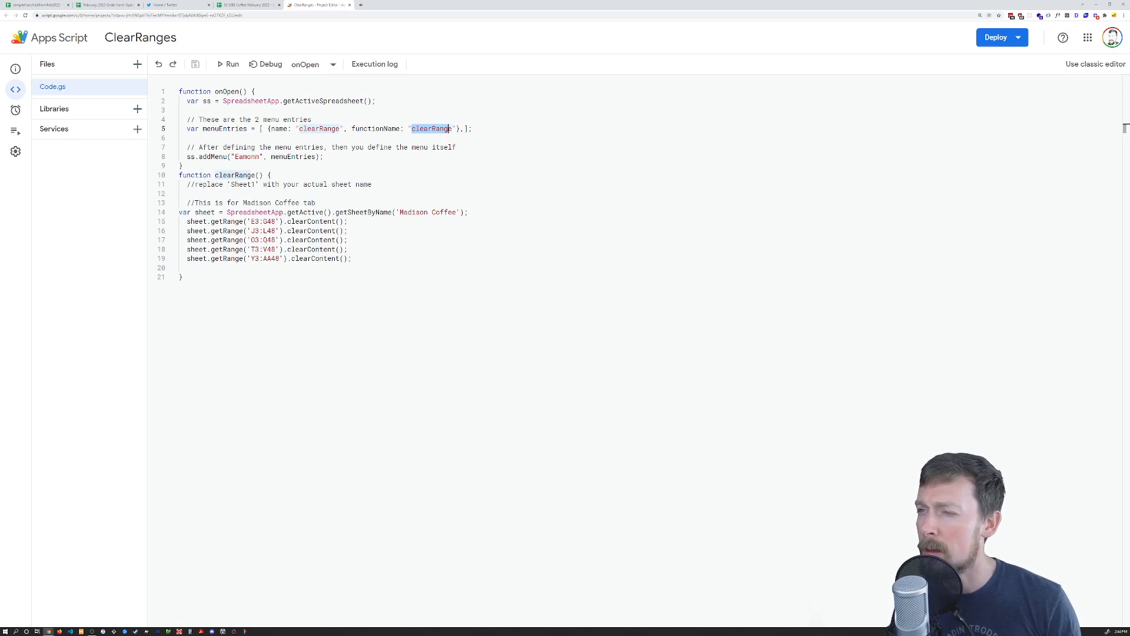
pyautogui.click(300, 129)
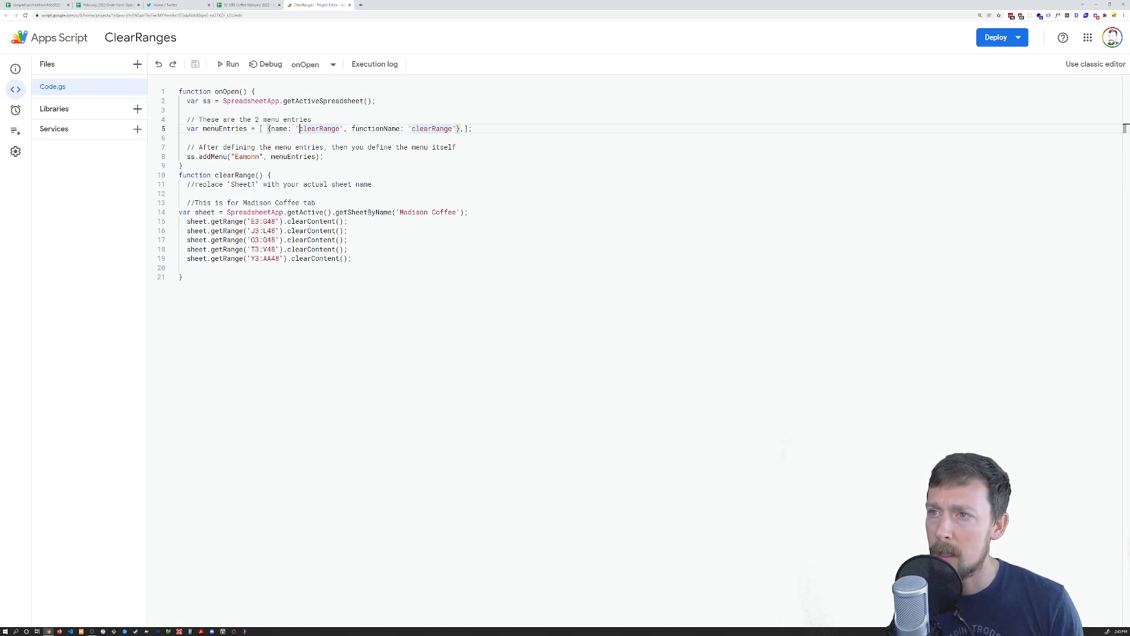
pyautogui.moveTo(191, 129); pyautogui.dragTo(475, 137)
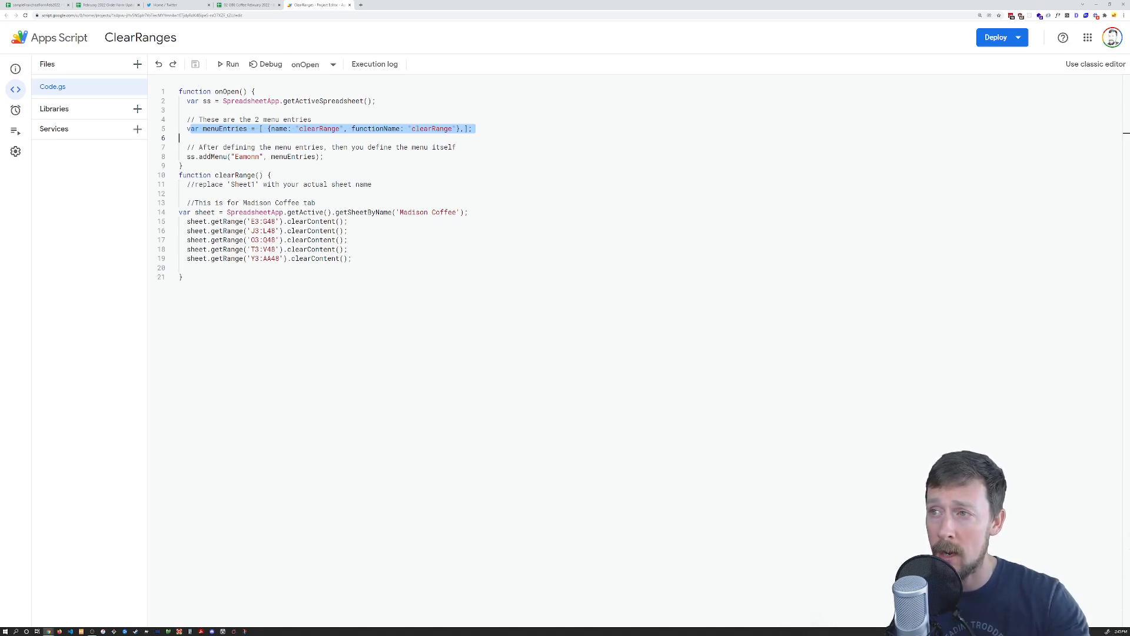
pyautogui.click(340, 129)
pyautogui.write('MenuName')
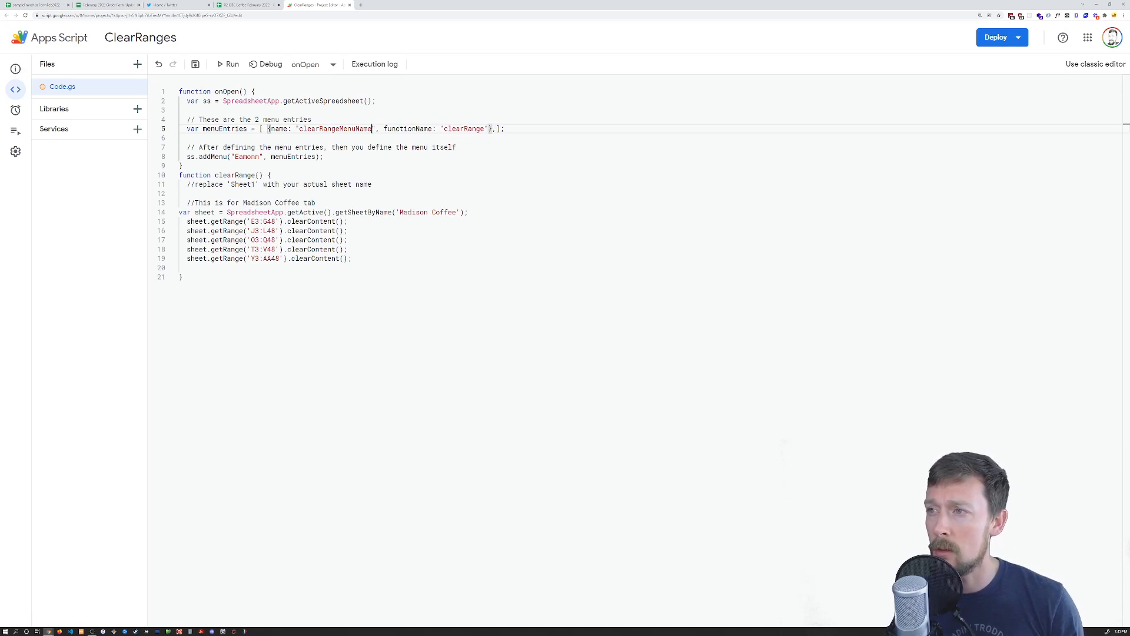
pyautogui.hotkey('ctrl', 's')
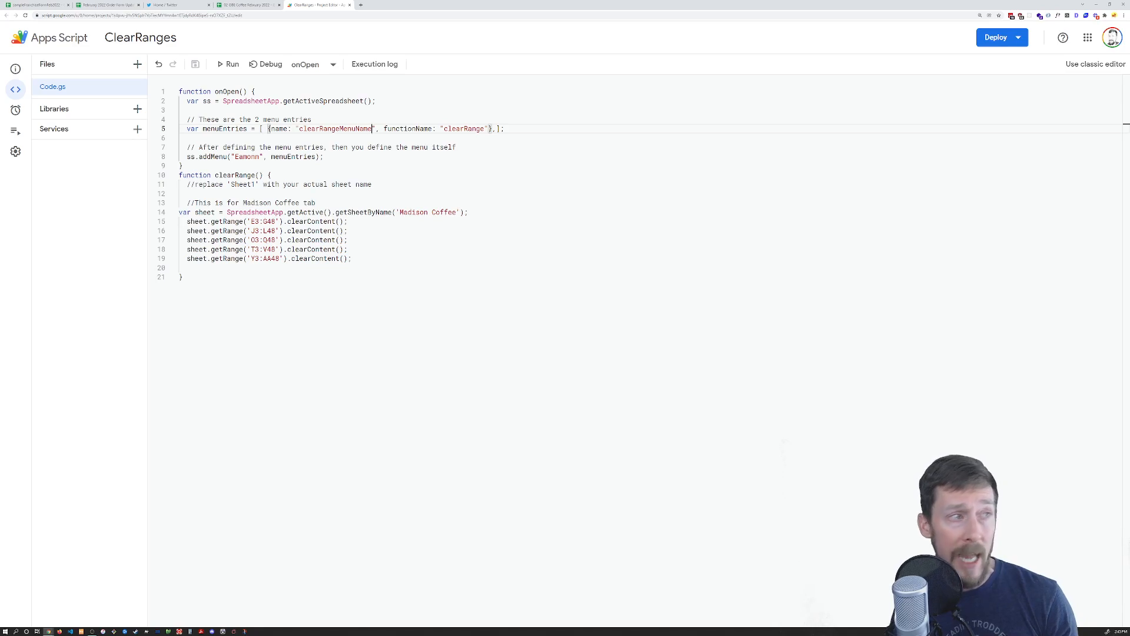
# Indent the Madison Coffee clearing lines 14–19 one level inside clearRange
pyautogui.moveTo(384, 128); pyautogui.dragTo(416, 128)
pyautogui.click(456, 129)
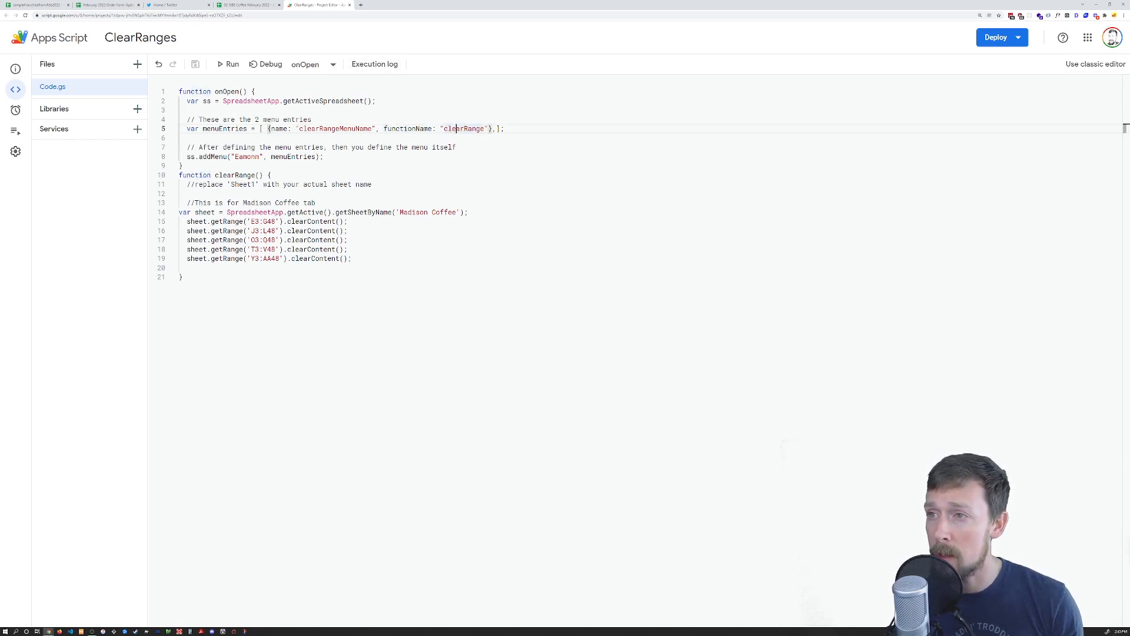
pyautogui.moveTo(312, 120); pyautogui.dragTo(489, 128)
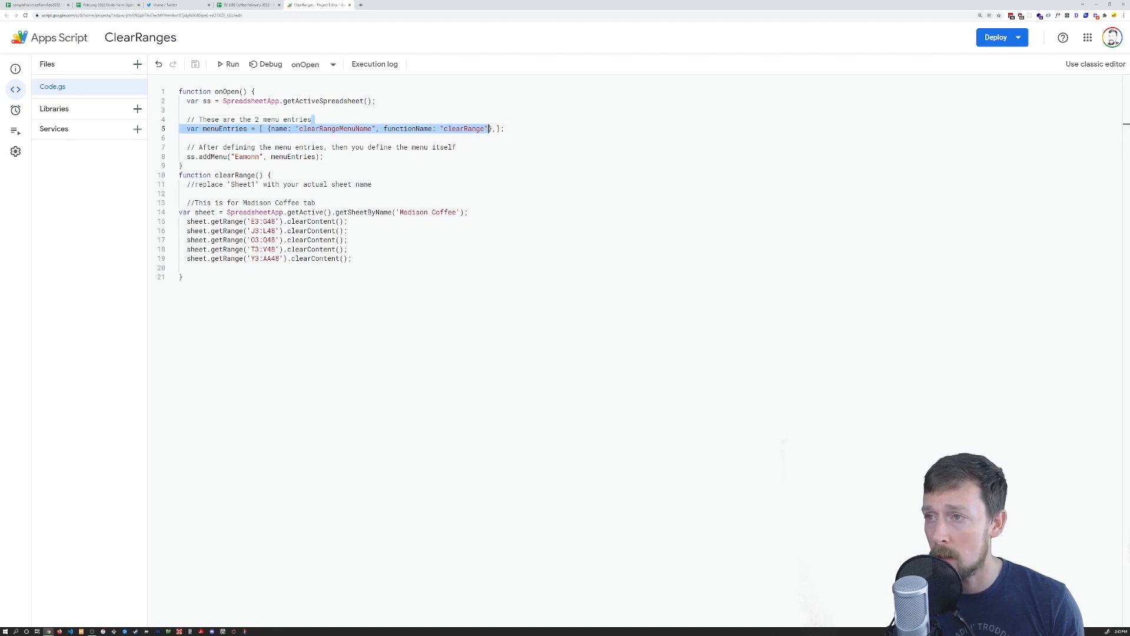
pyautogui.click(480, 128)
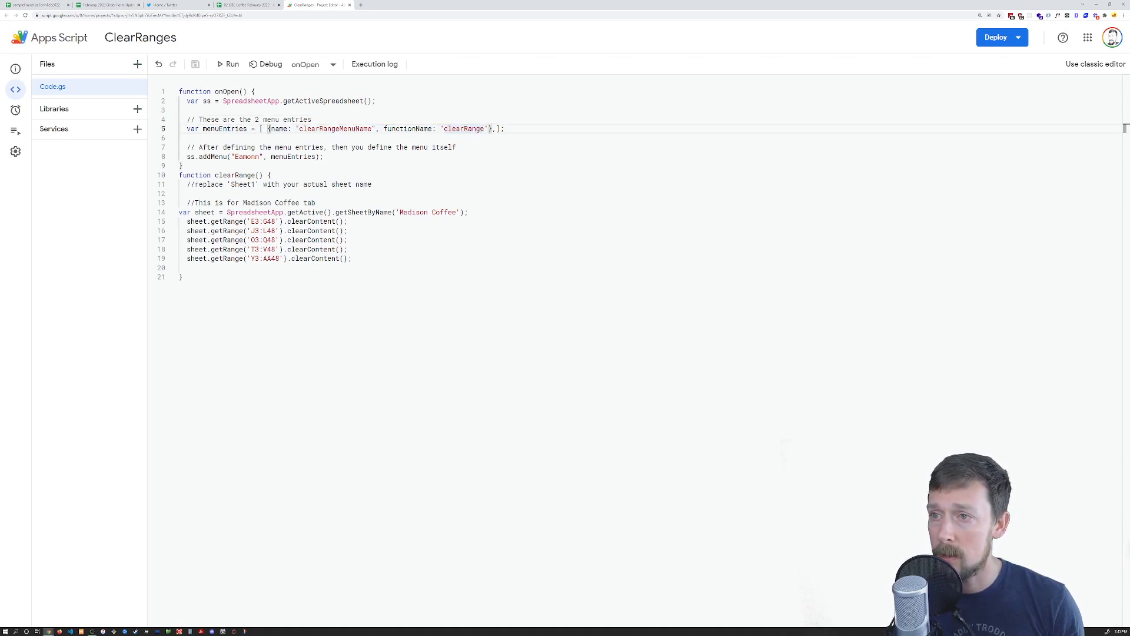
pyautogui.moveTo(312, 120); pyautogui.dragTo(481, 128)
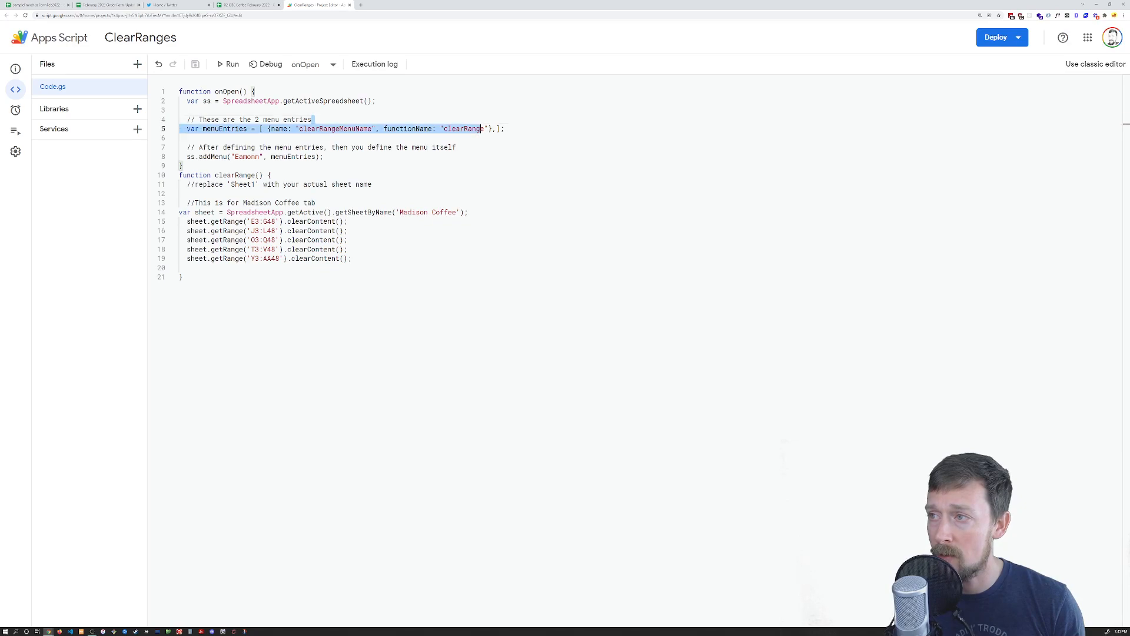
pyautogui.click(477, 128)
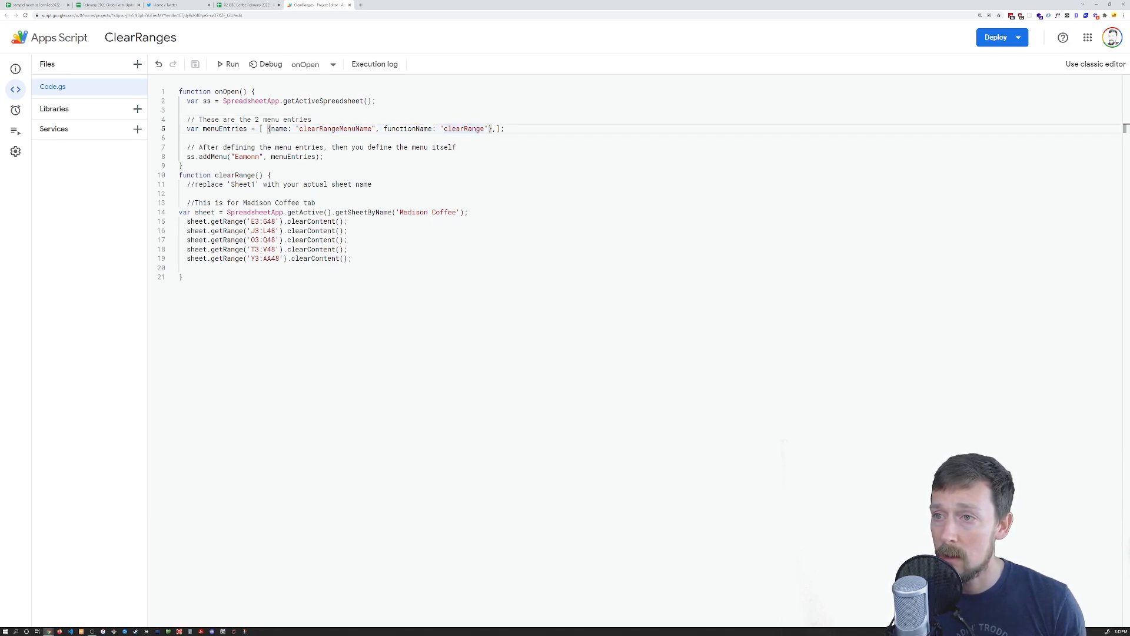
pyautogui.moveTo(180, 211); pyautogui.dragTo(239, 259)
pyautogui.press('Tab')
pyautogui.click(199, 185)
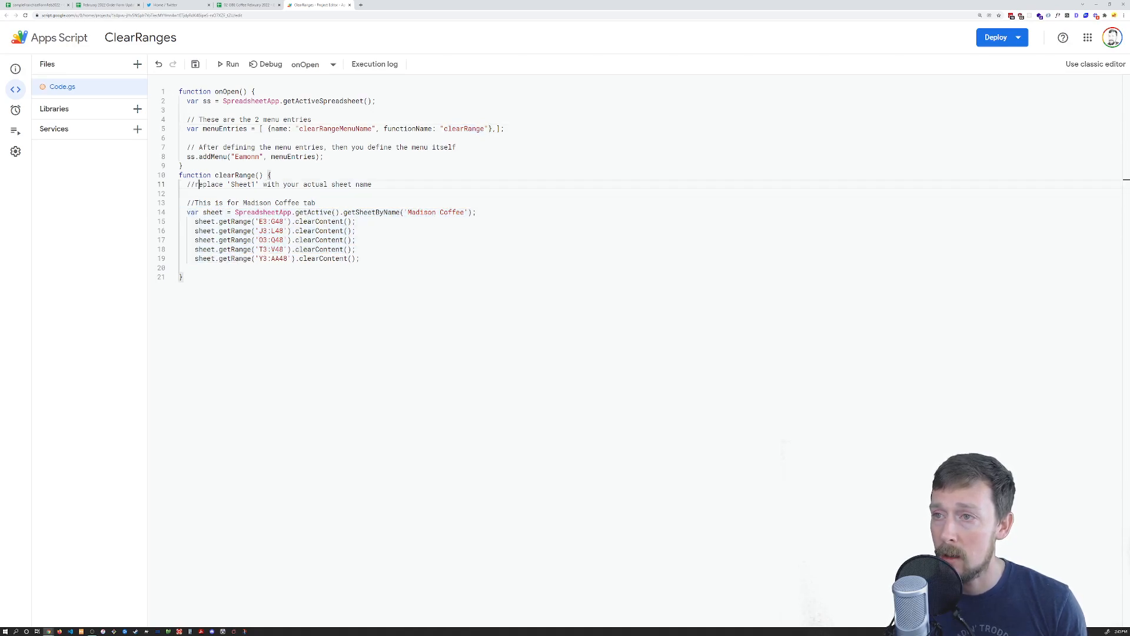
pyautogui.moveTo(182, 176); pyautogui.dragTo(251, 175)
pyautogui.click(184, 166)
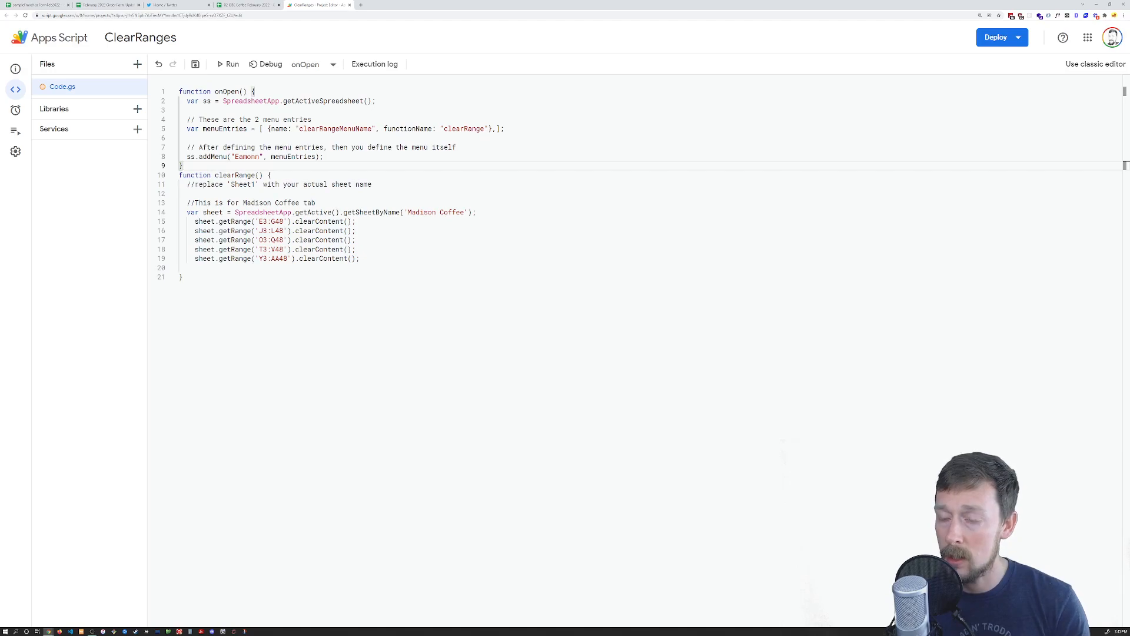
# Add a blank line after onOpen, change getSheetByName to 'Madison', and return to the spreadsheet
pyautogui.press('Return')
pyautogui.moveTo(187, 221); pyautogui.dragTo(340, 221)
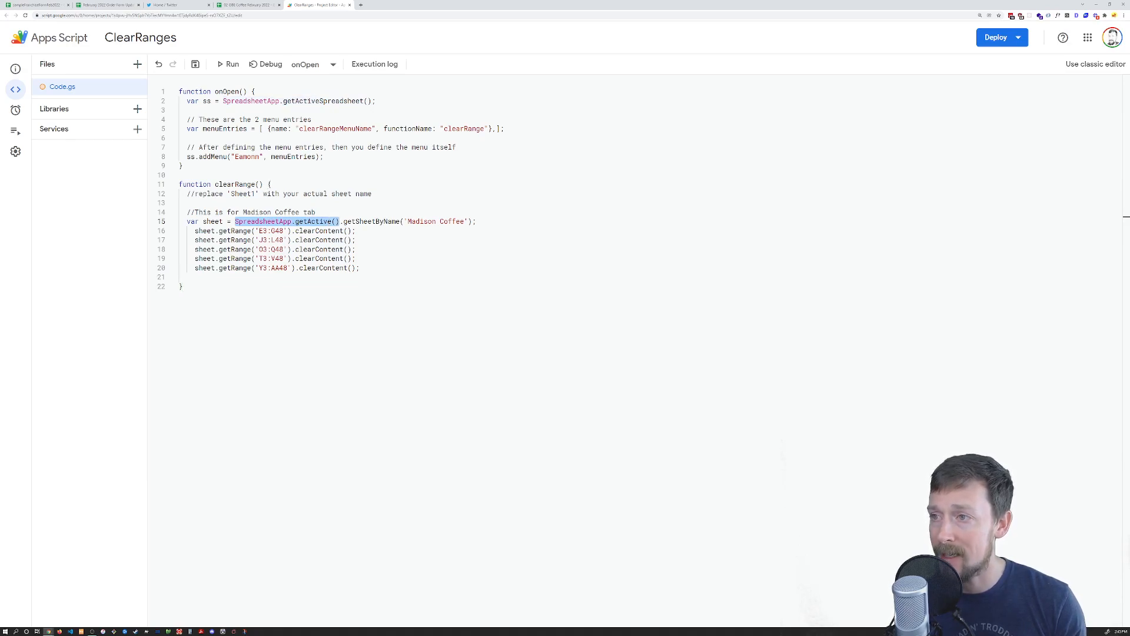
pyautogui.moveTo(356, 221); pyautogui.dragTo(465, 221)
pyautogui.write('Madison')
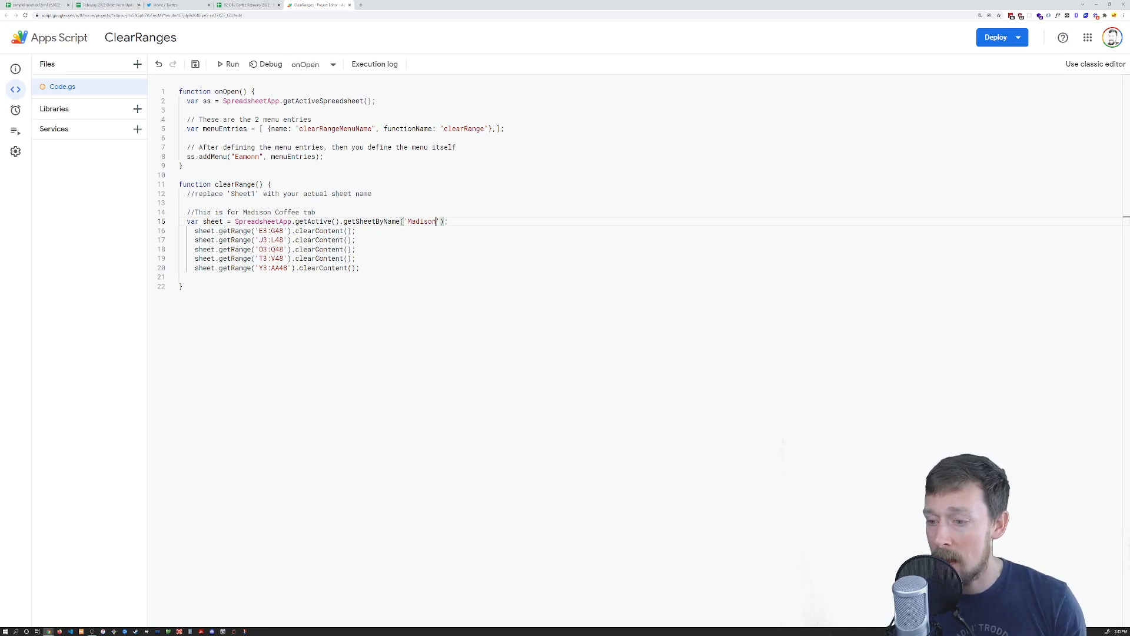
pyautogui.click(247, 5)
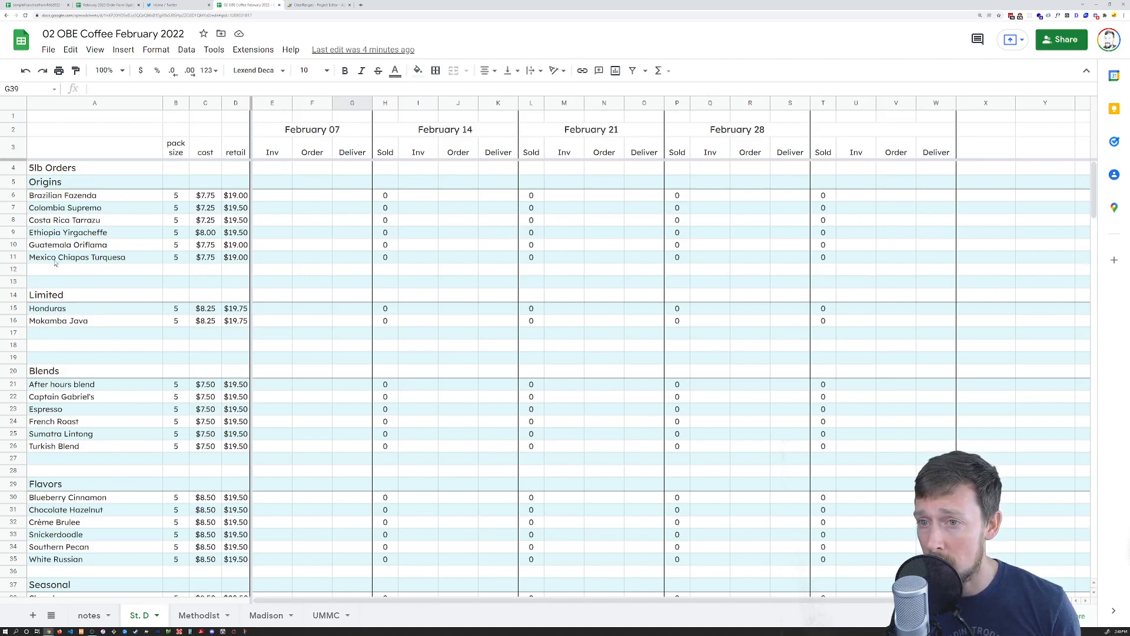
# Look through the St. D, Methodist and Madison sheets, ending on the notes sheet
pyautogui.click(53, 236)
pyautogui.click(199, 615)
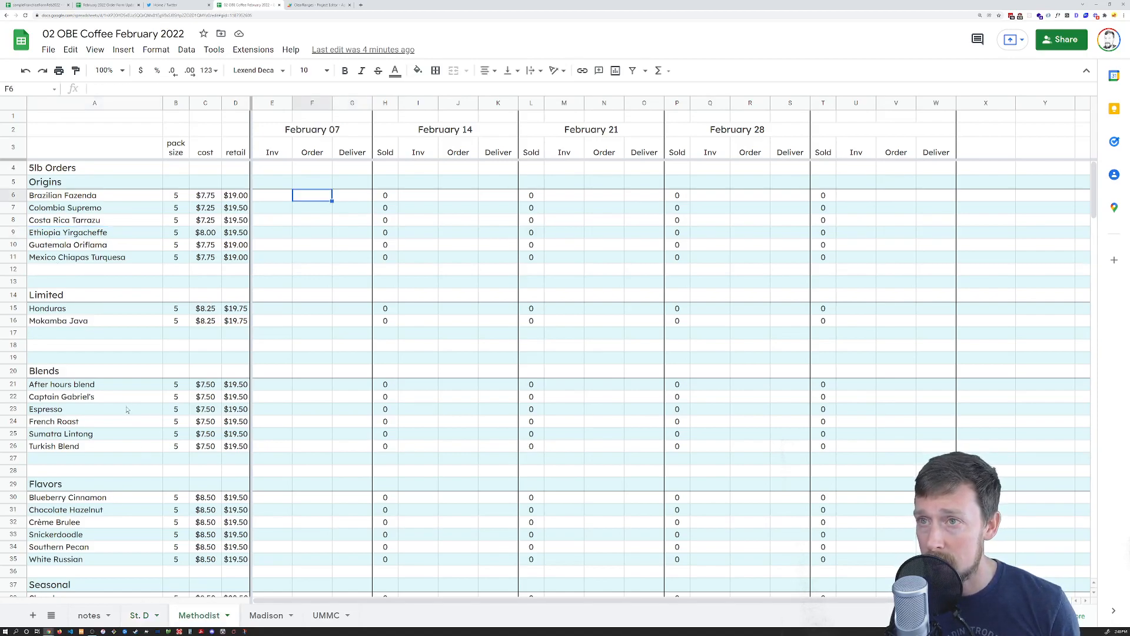
pyautogui.click(263, 617)
pyautogui.click(104, 209)
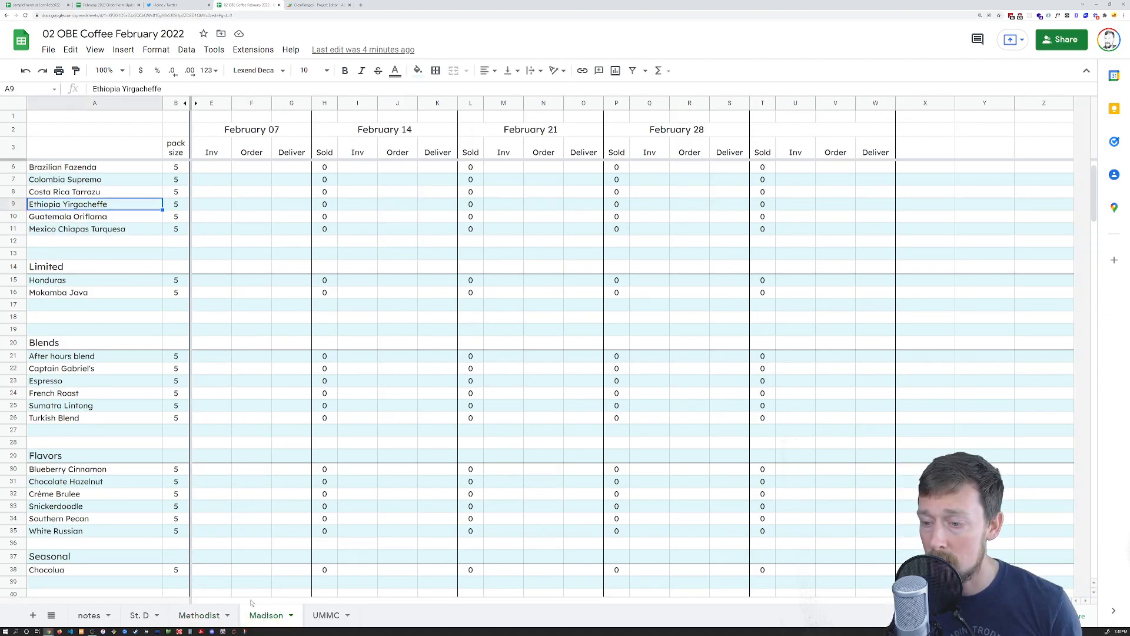
pyautogui.click(151, 617)
pyautogui.click(190, 616)
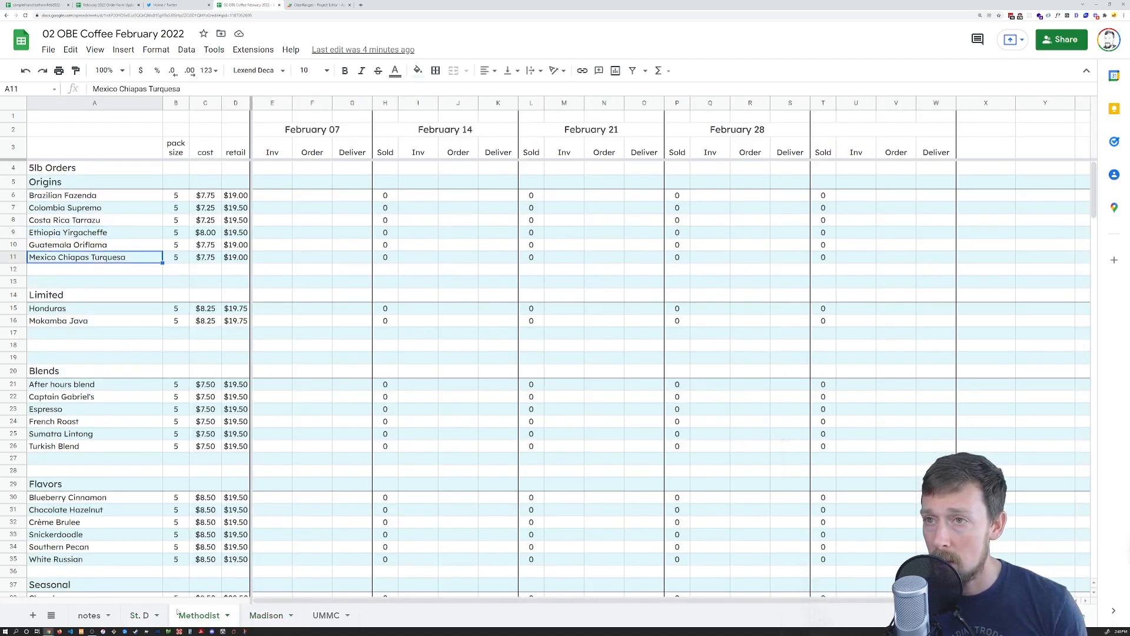
pyautogui.click(144, 619)
pyautogui.click(89, 615)
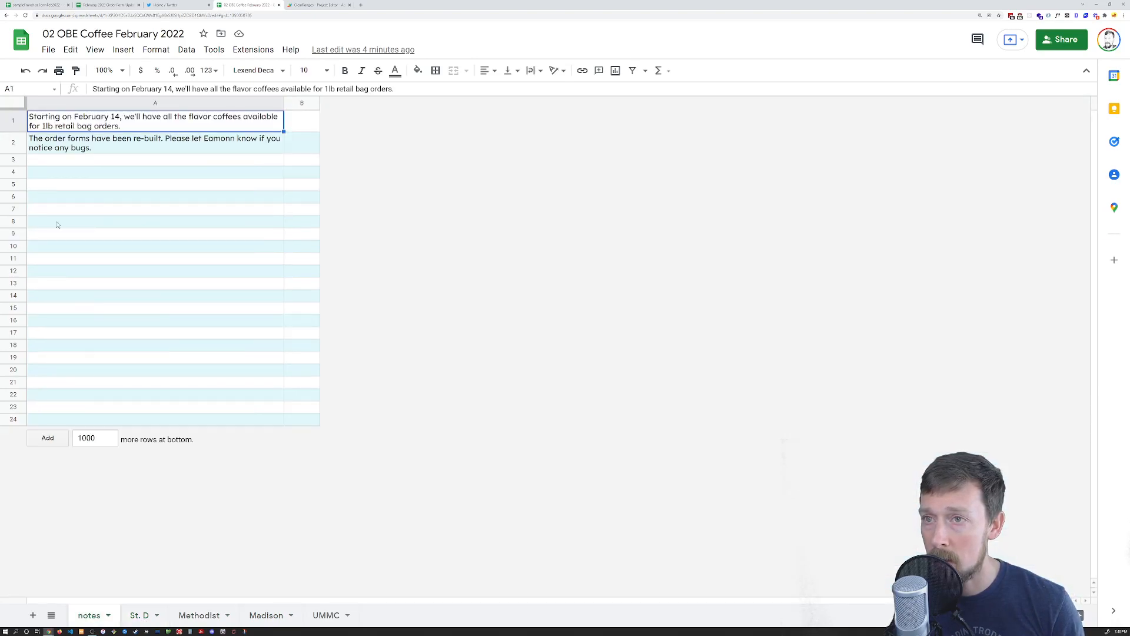
# Enter '**Make sure to pull all product info & dates from first page' in A3
pyautogui.click(47, 161)
pyautogui.write('**Make s')
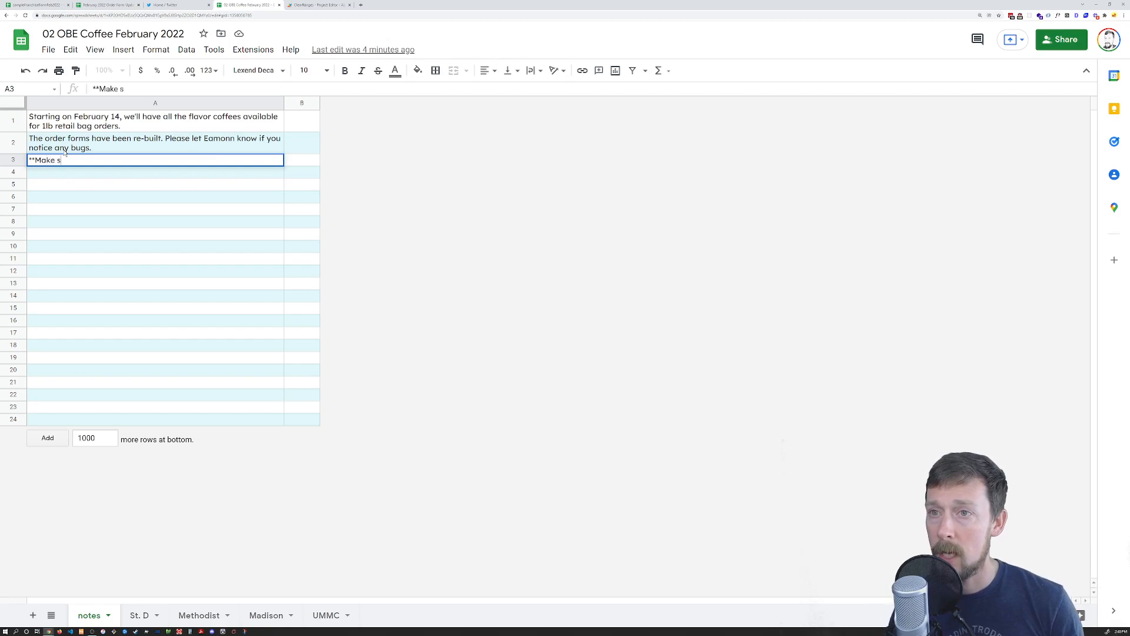
pyautogui.write('ure to pul ')
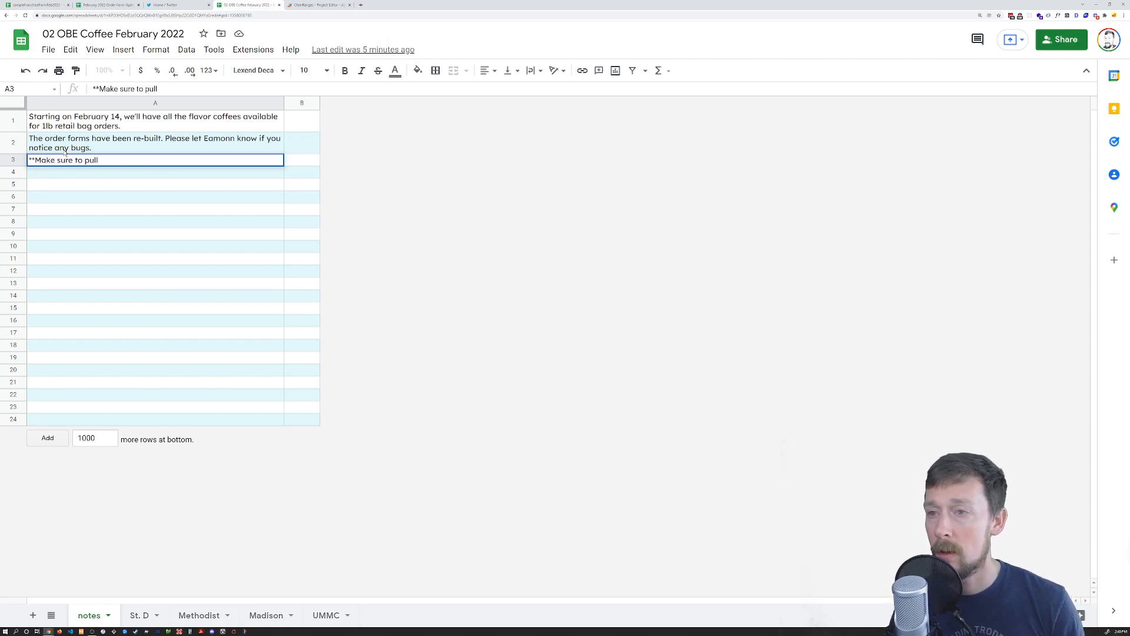
pyautogui.write('all pr')
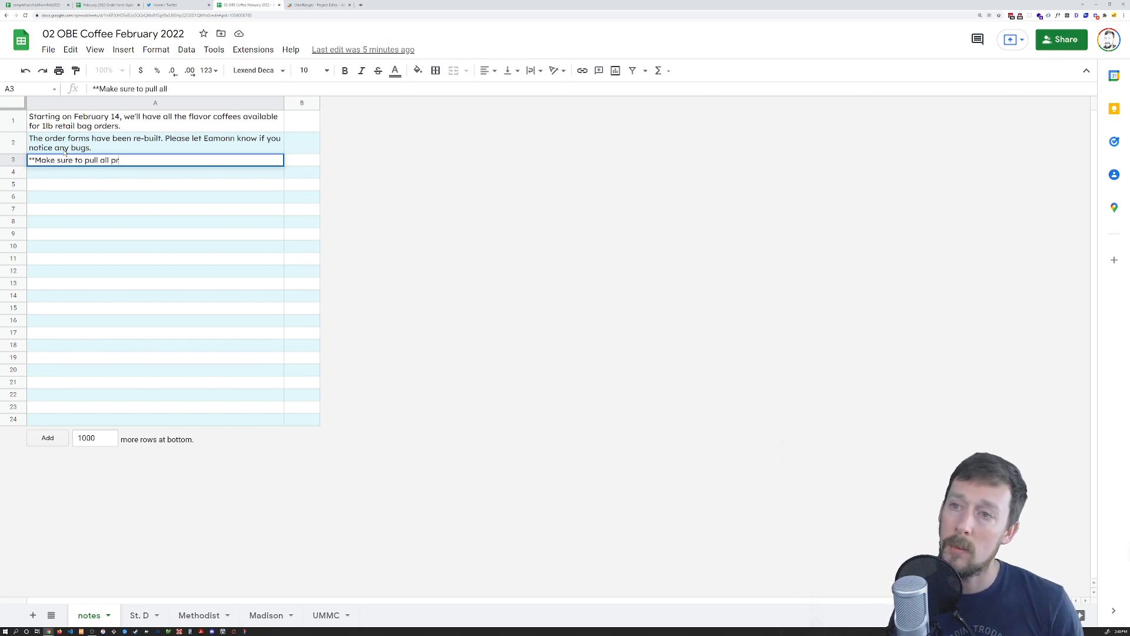
pyautogui.write('oduct info from ')
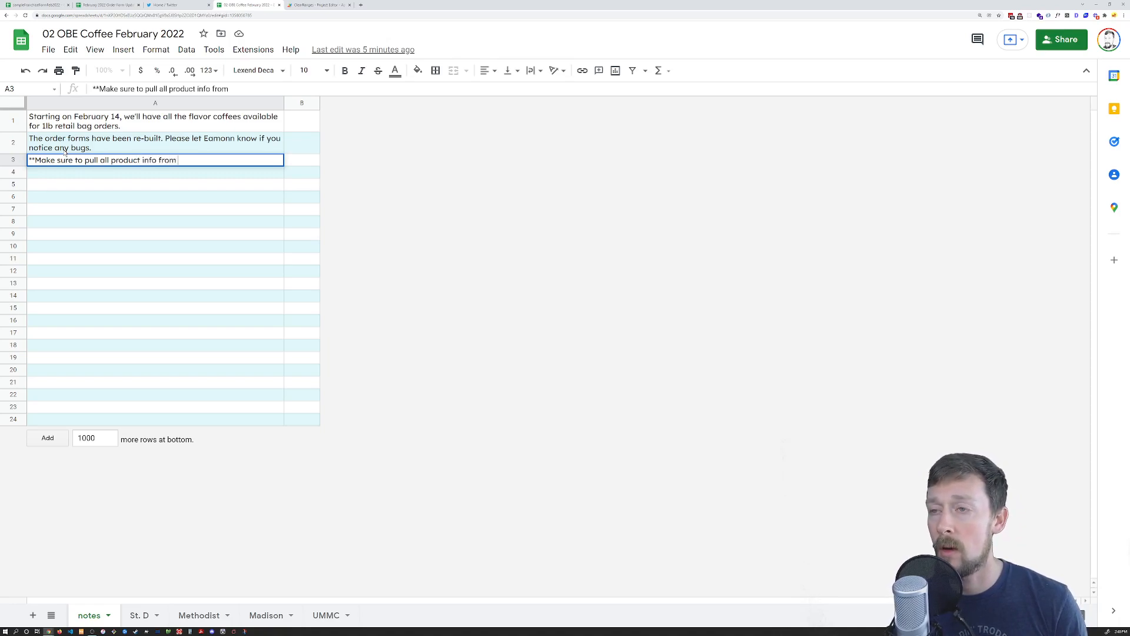
pyautogui.write('the')
pyautogui.press('BackSpace')
pyautogui.press('BackSpace')
pyautogui.press('BackSpace')
pyautogui.press('BackSpace')
pyautogui.press('BackSpace')
pyautogui.press('BackSpace')
pyautogui.press('BackSpace')
pyautogui.press('BackSpace')
pyautogui.press('BackSpace')
pyautogui.press('BackSpace')
pyautogui.press('BackSpace')
pyautogui.press('BackSpace')
pyautogui.press('BackSpace')
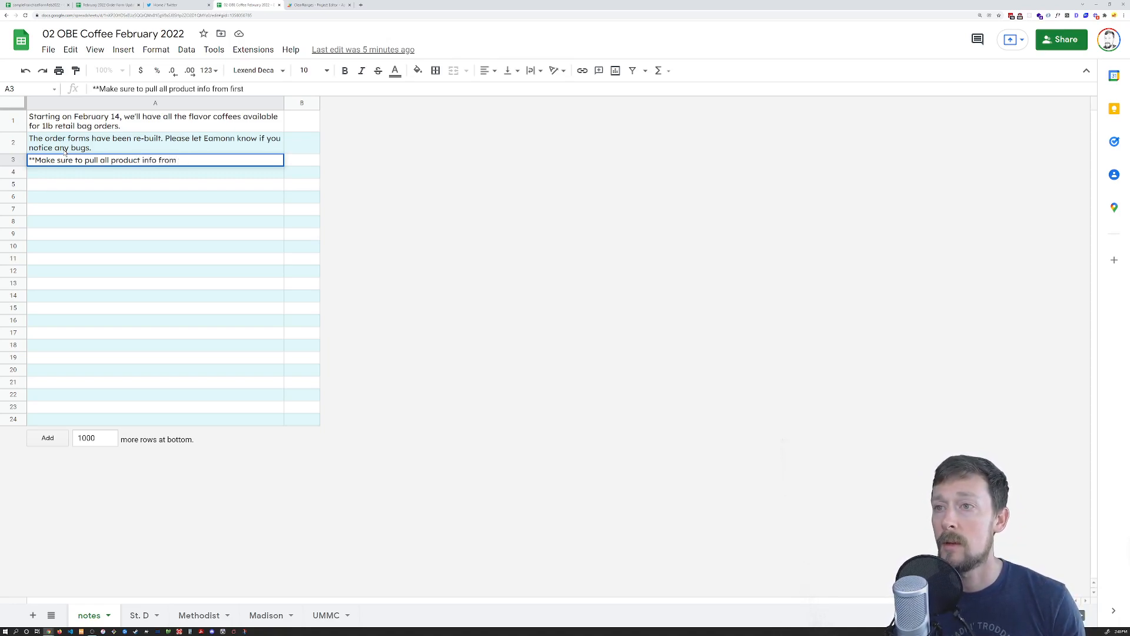
pyautogui.write('info & dates fr')
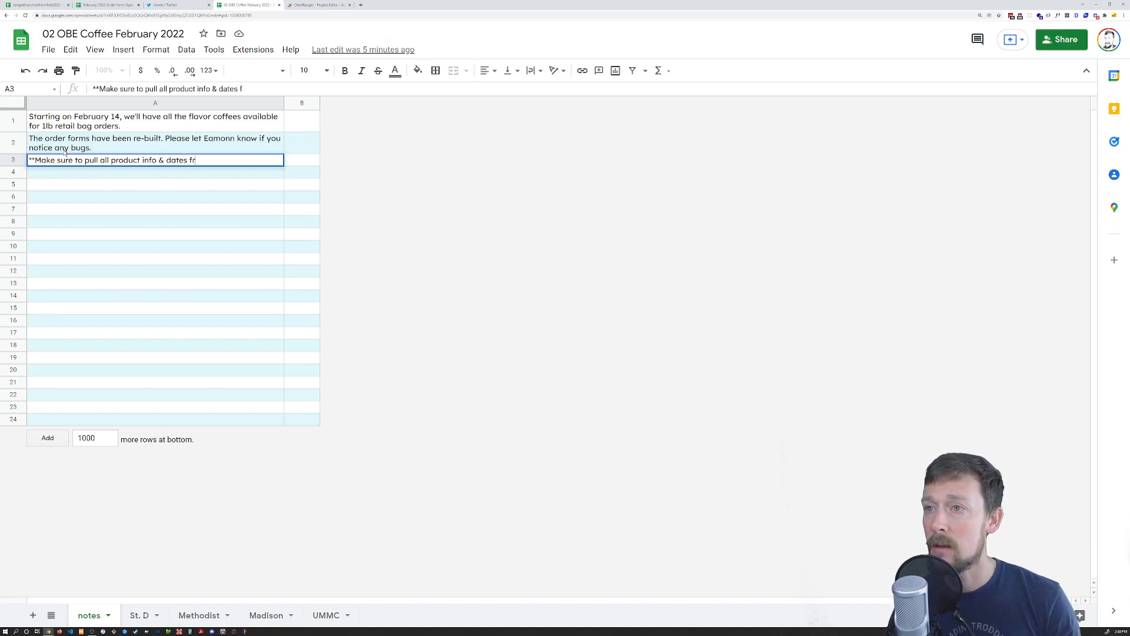
pyautogui.write('om first page')
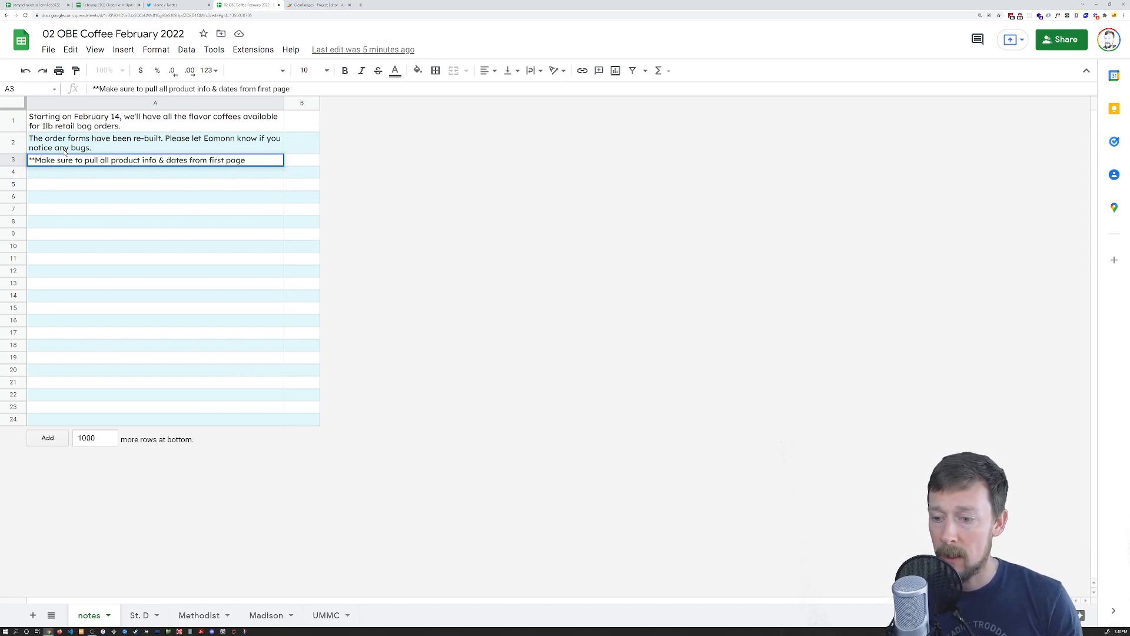
pyautogui.press('Tab')
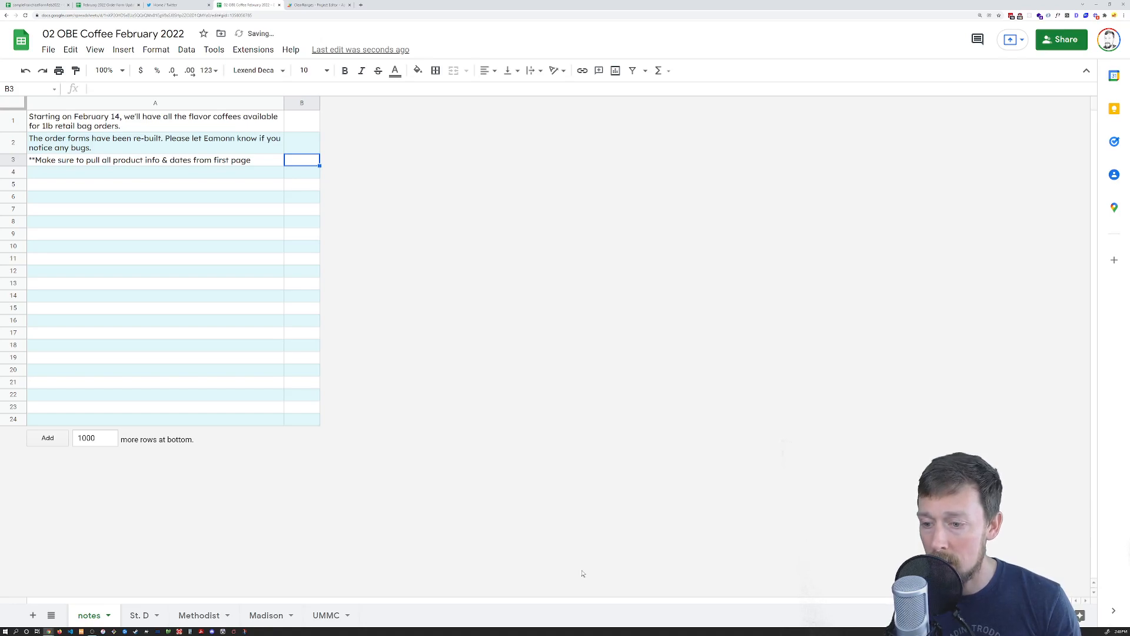
# Check the St. D, Madison and UMMC sheets, then go back to the ClearRanges script
pyautogui.click(141, 616)
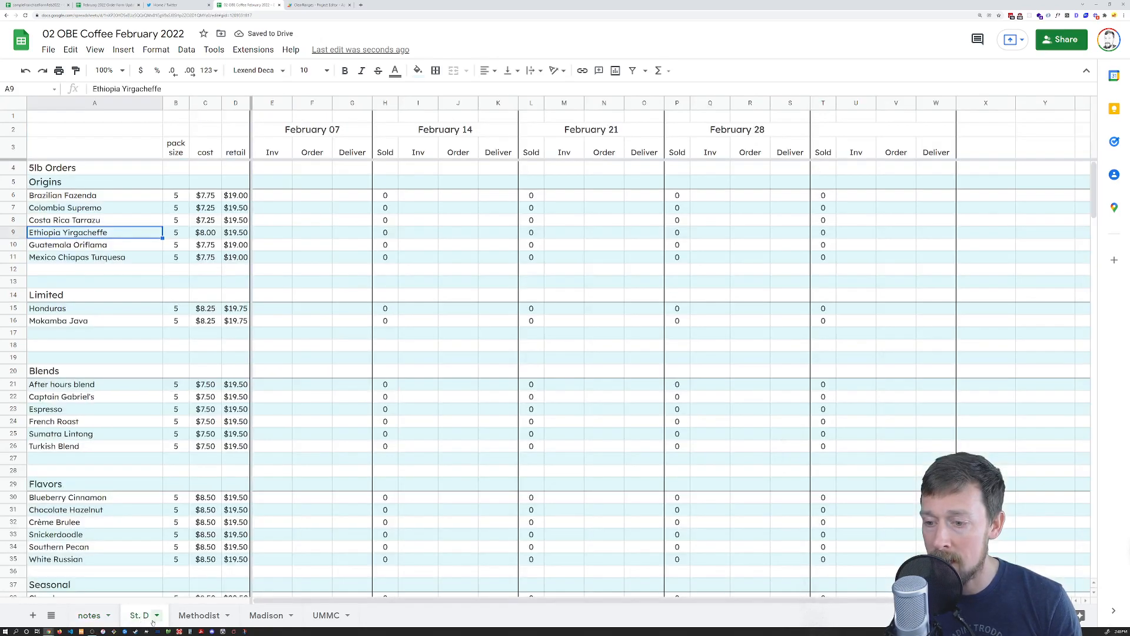
pyautogui.click(266, 615)
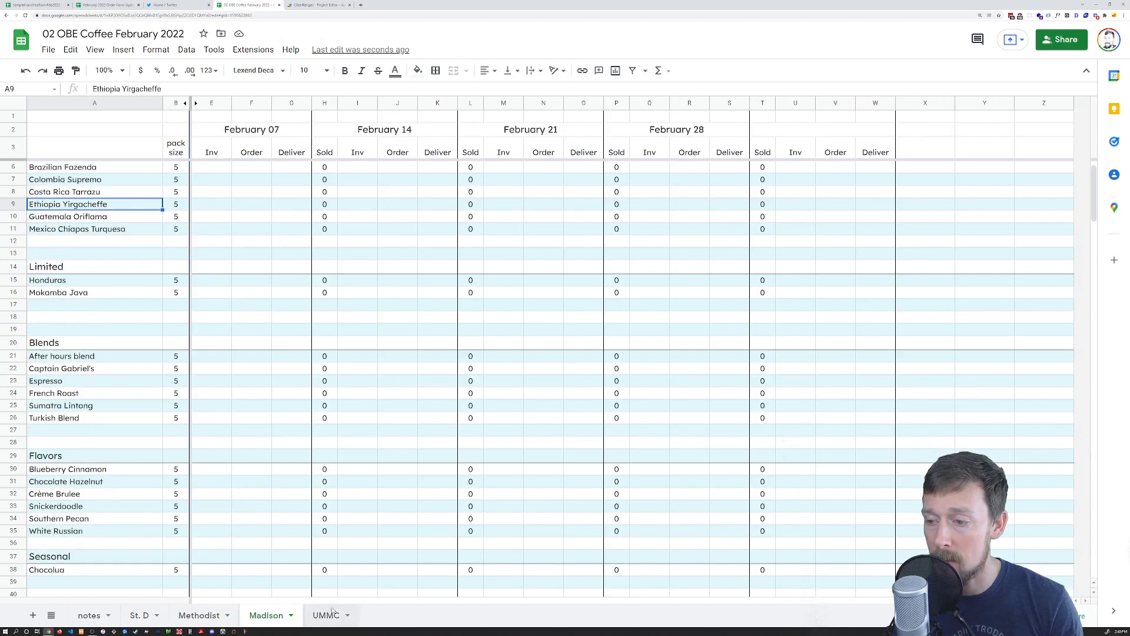
pyautogui.click(330, 614)
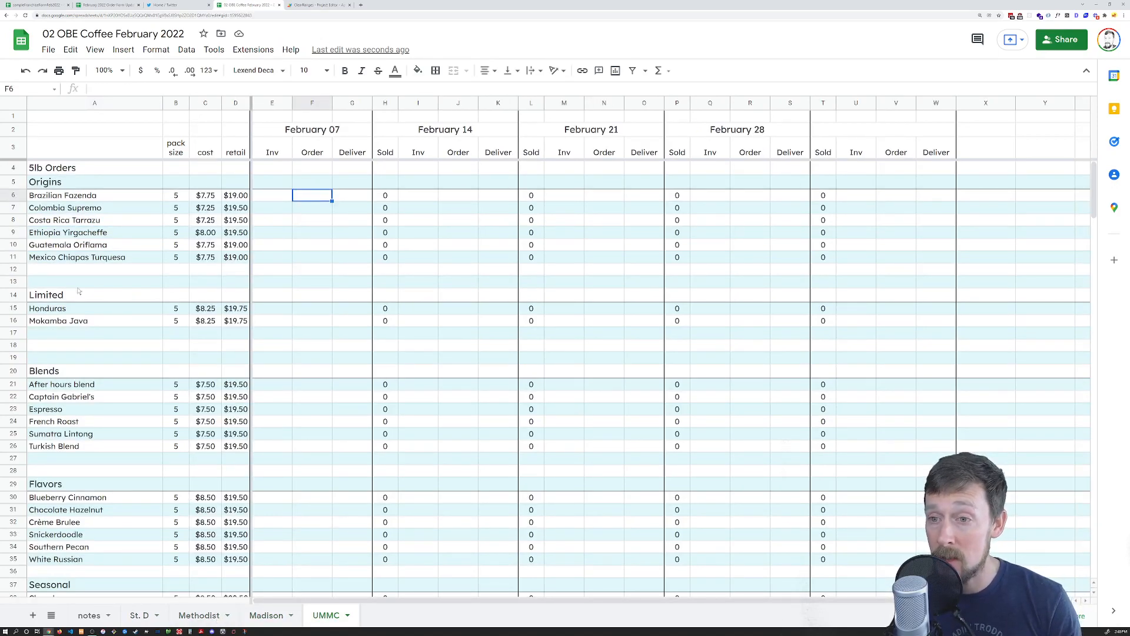
pyautogui.scroll(-3, 78, 271)
pyautogui.scroll(2, 89, 306)
pyautogui.scroll(-2, 109, 381)
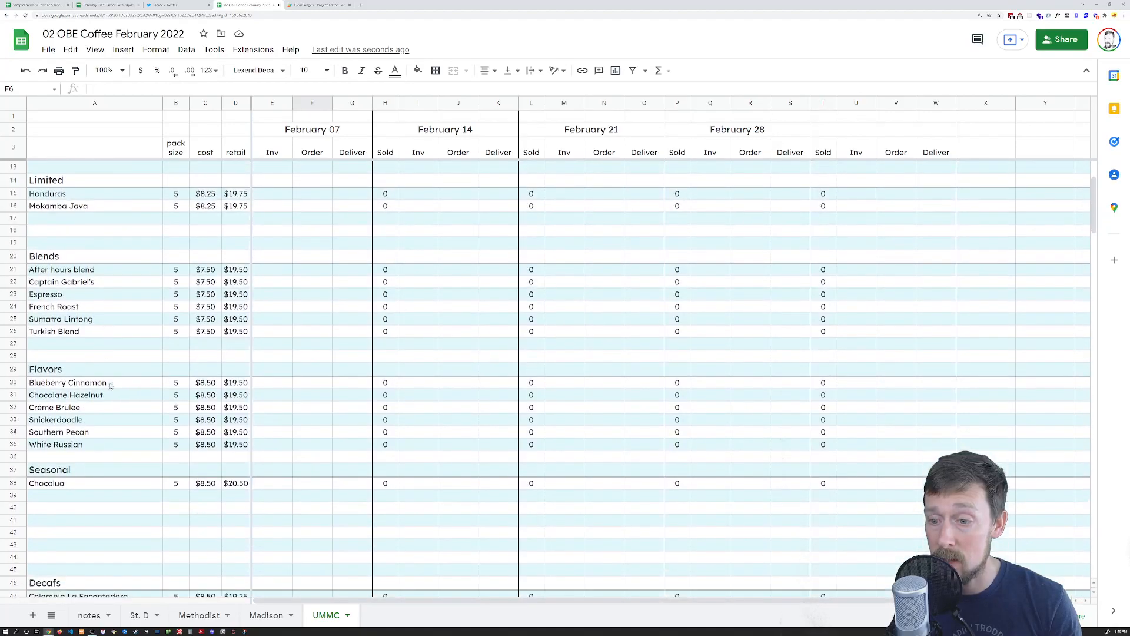
pyautogui.scroll(-1, 109, 381)
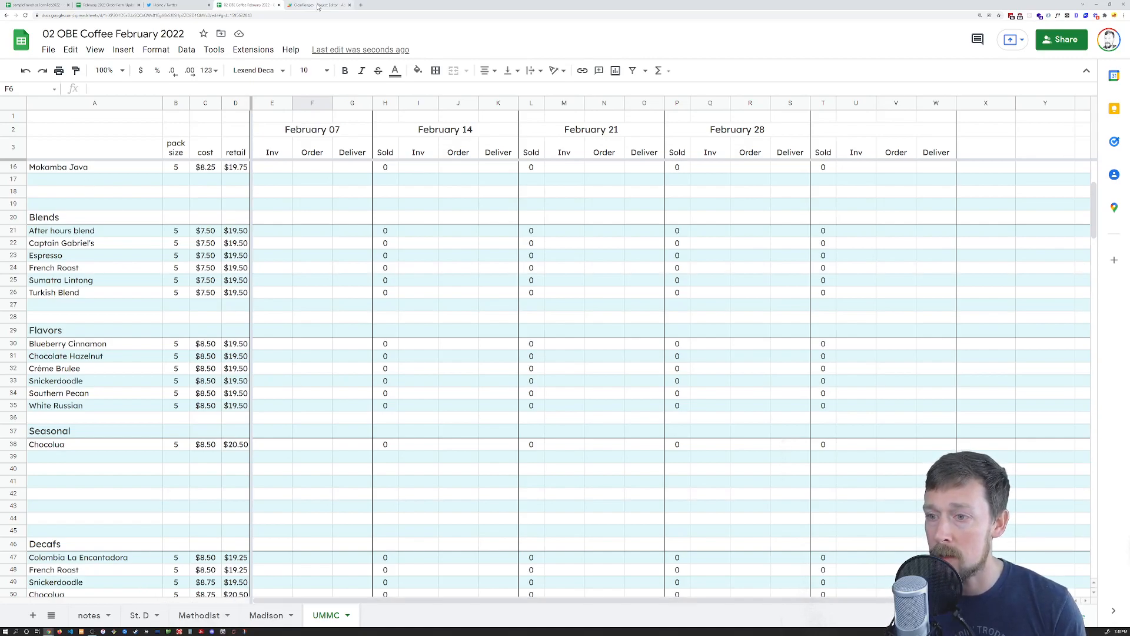
pyautogui.click(141, 615)
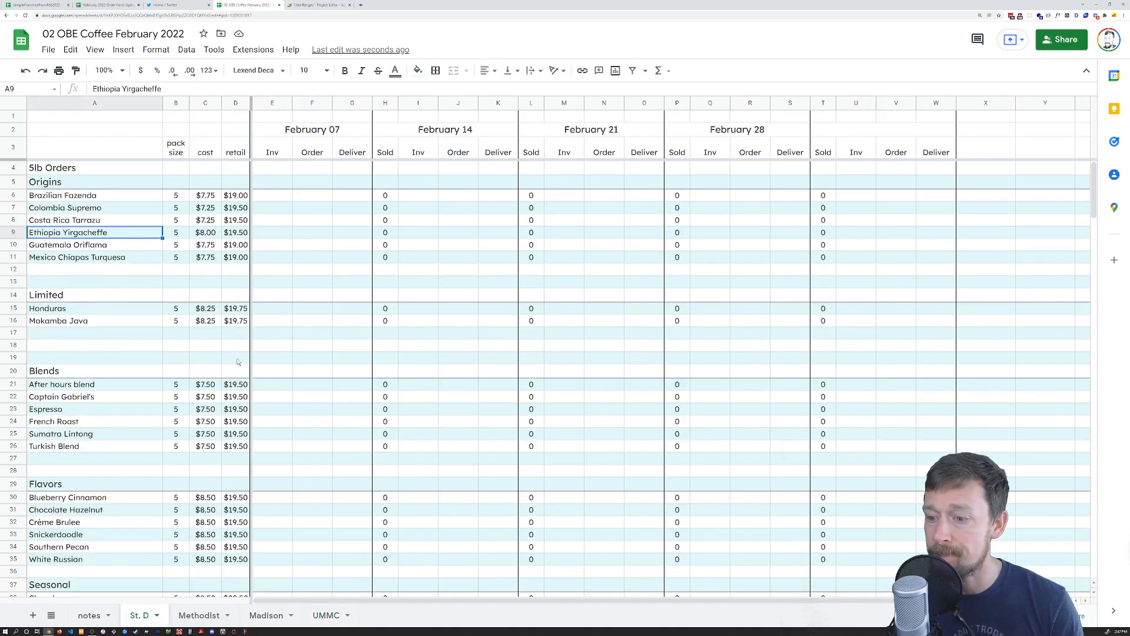
pyautogui.click(322, 4)
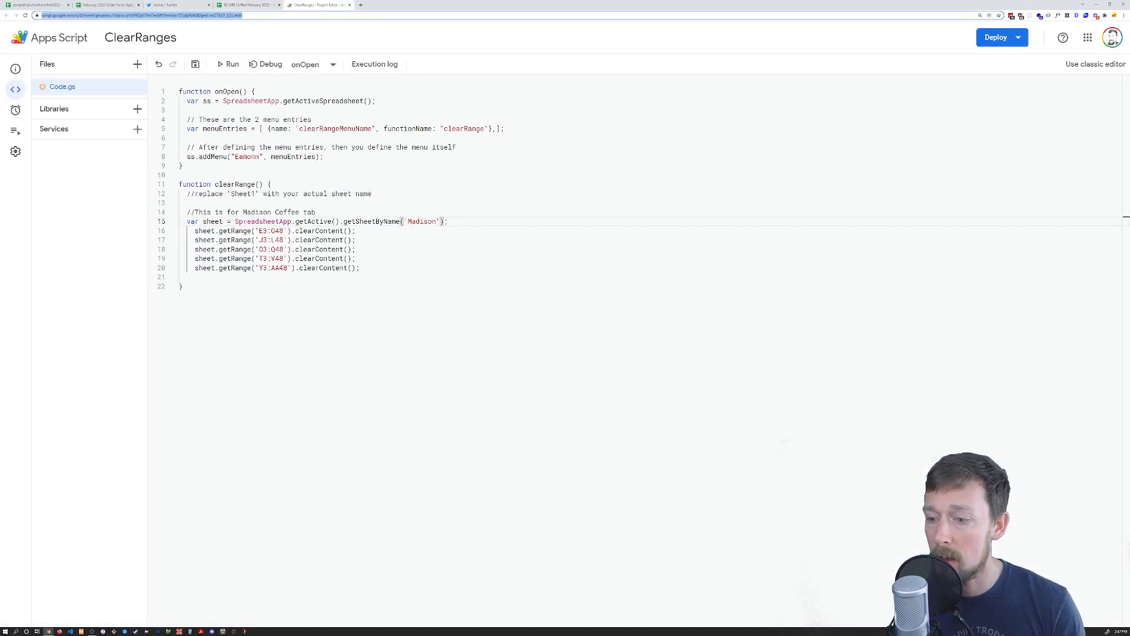
# Compare the order spreadsheet with the script, checking the Madison sheet name argument
pyautogui.click(247, 4)
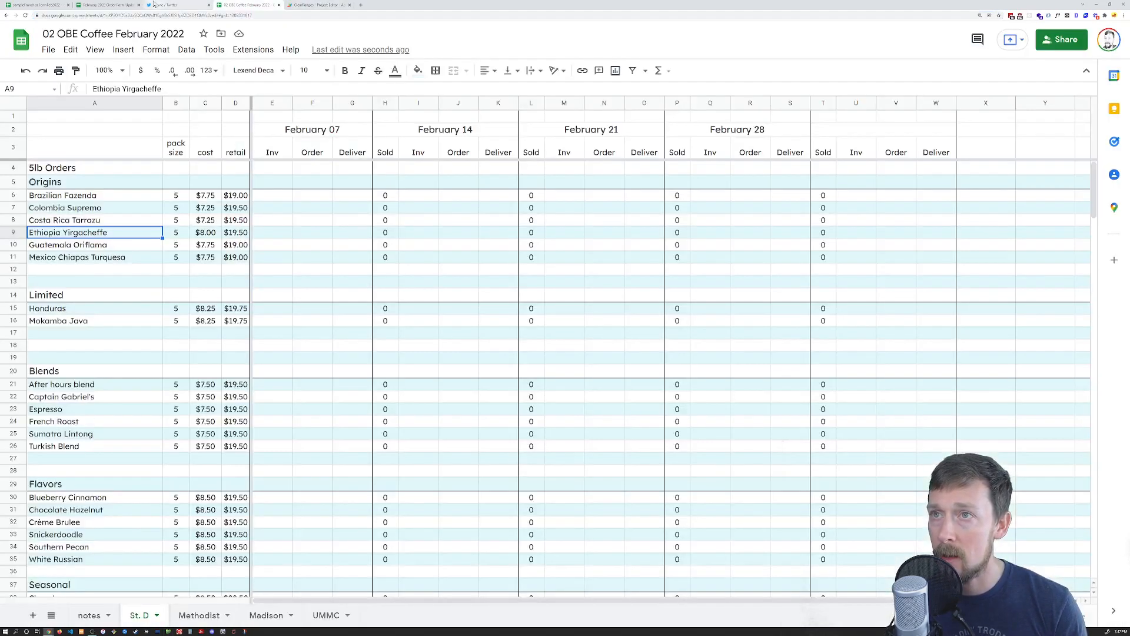
pyautogui.click(125, 4)
pyautogui.click(331, 4)
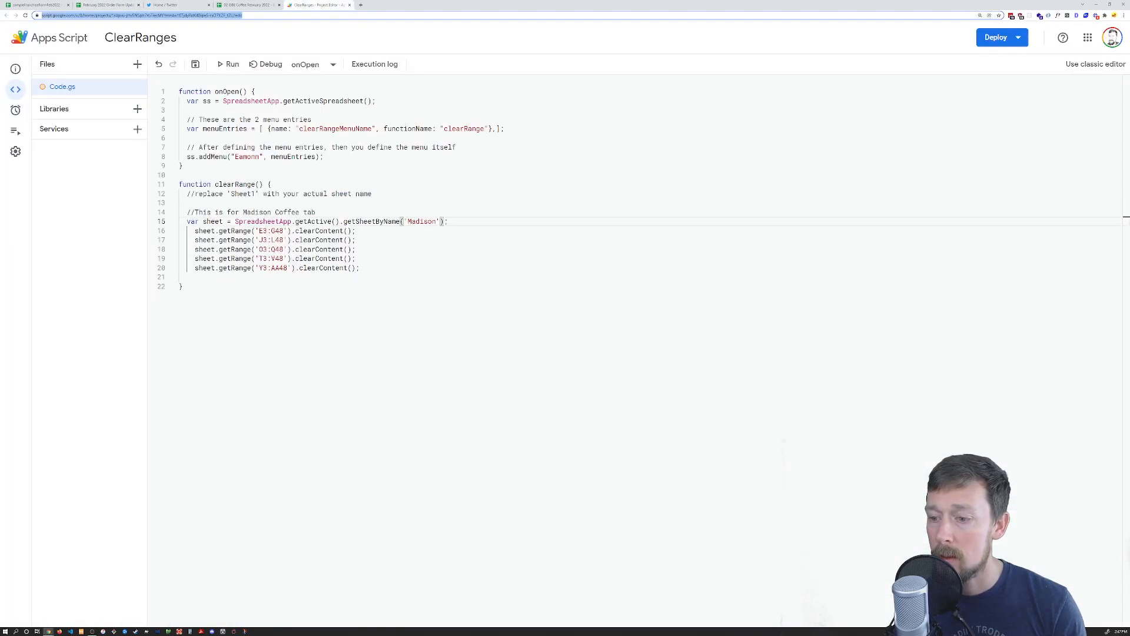
pyautogui.click(250, 4)
pyautogui.click(299, 6)
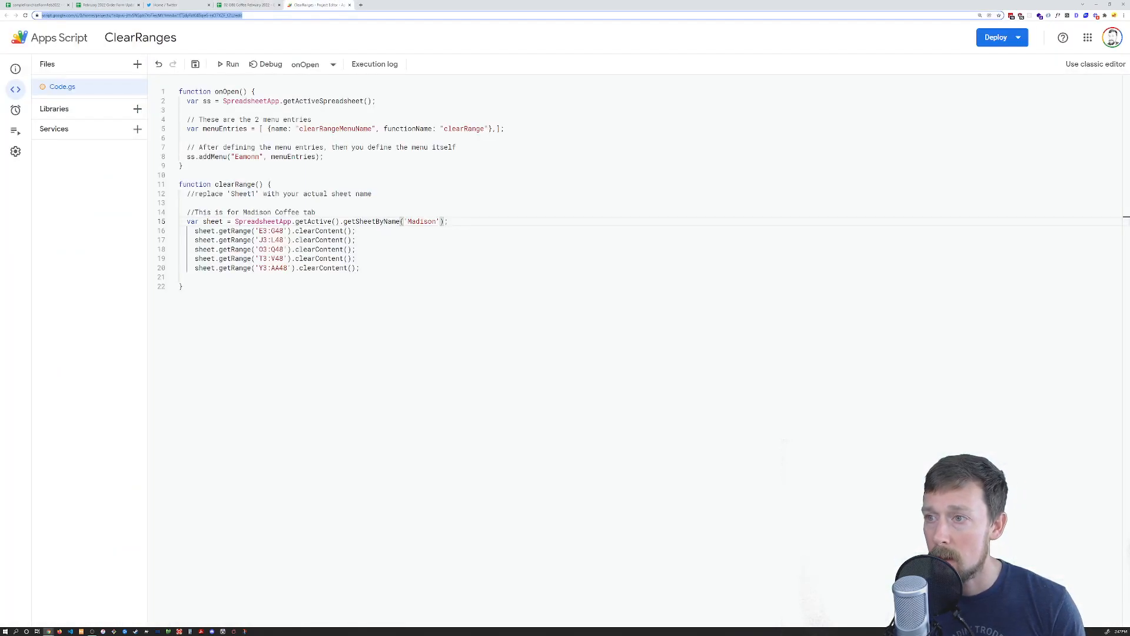
pyautogui.moveTo(187, 184); pyautogui.dragTo(255, 194)
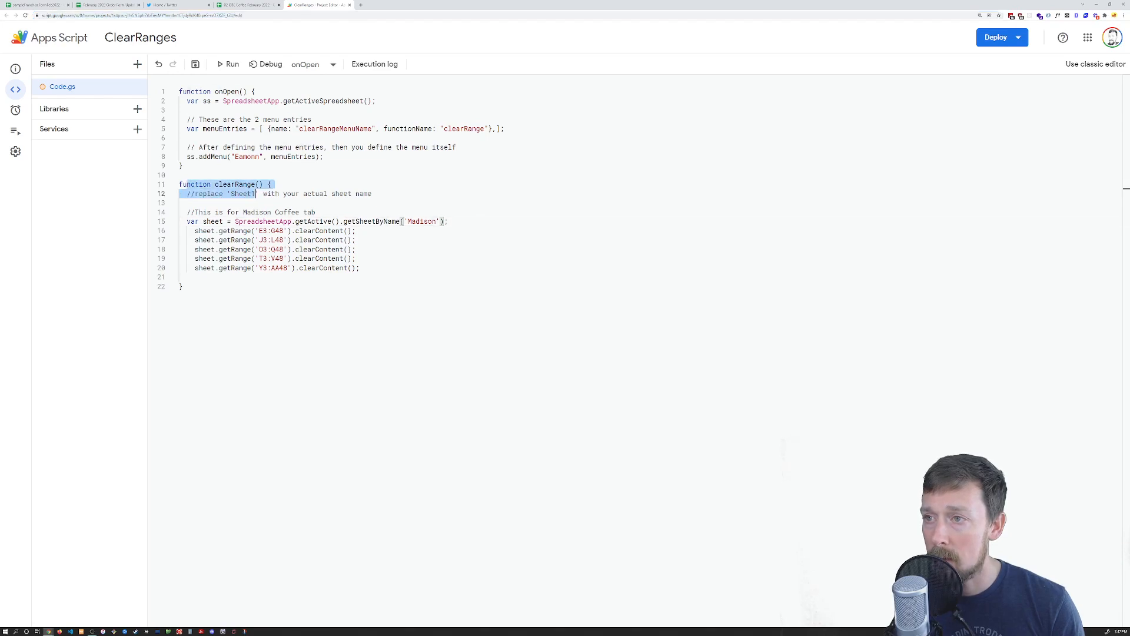
pyautogui.moveTo(403, 221); pyautogui.dragTo(445, 221)
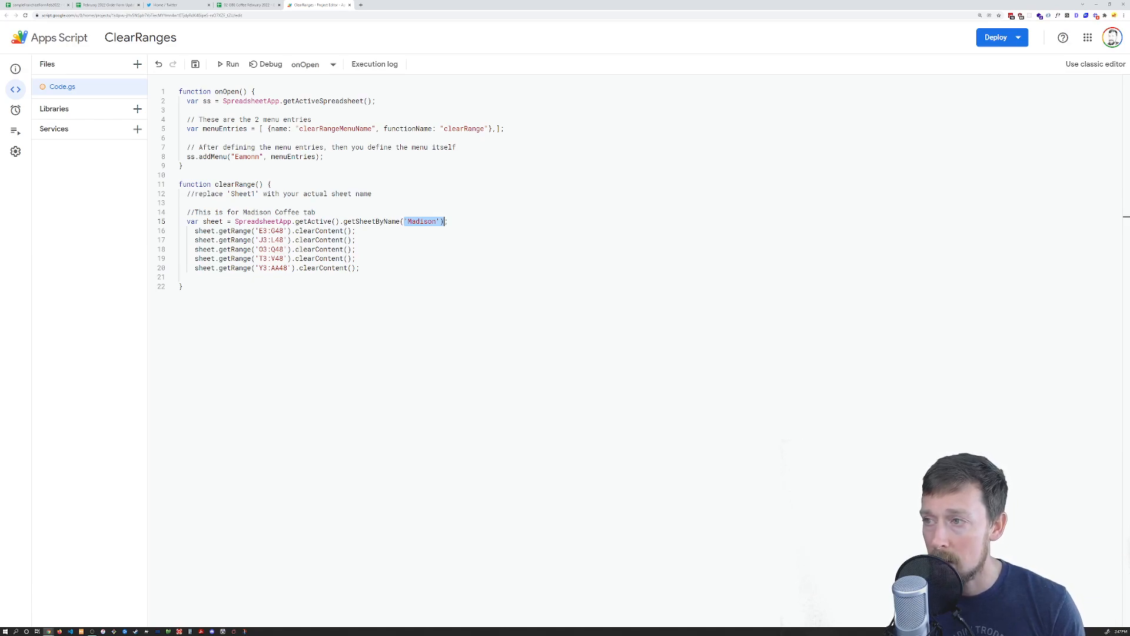
pyautogui.doubleClick(422, 221)
pyautogui.click(420, 222)
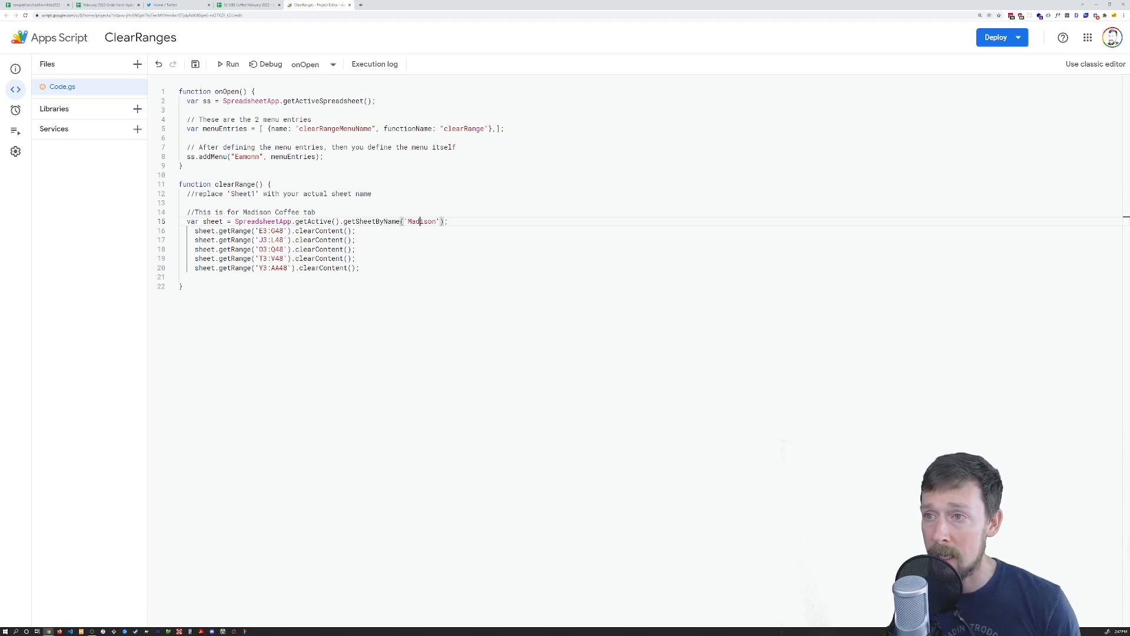
# Delete the J3:L48, O3:Q48, T3:V48 and Y3:AA48 lines, keeping only E3:G48
pyautogui.moveTo(210, 231); pyautogui.dragTo(341, 267)
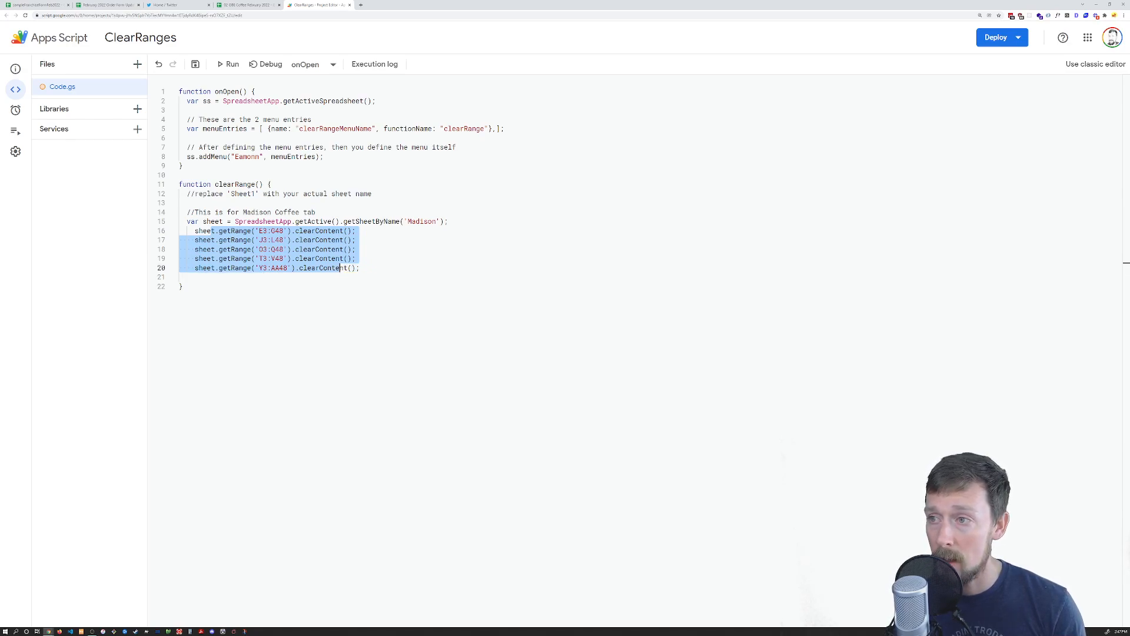
pyautogui.click(199, 231)
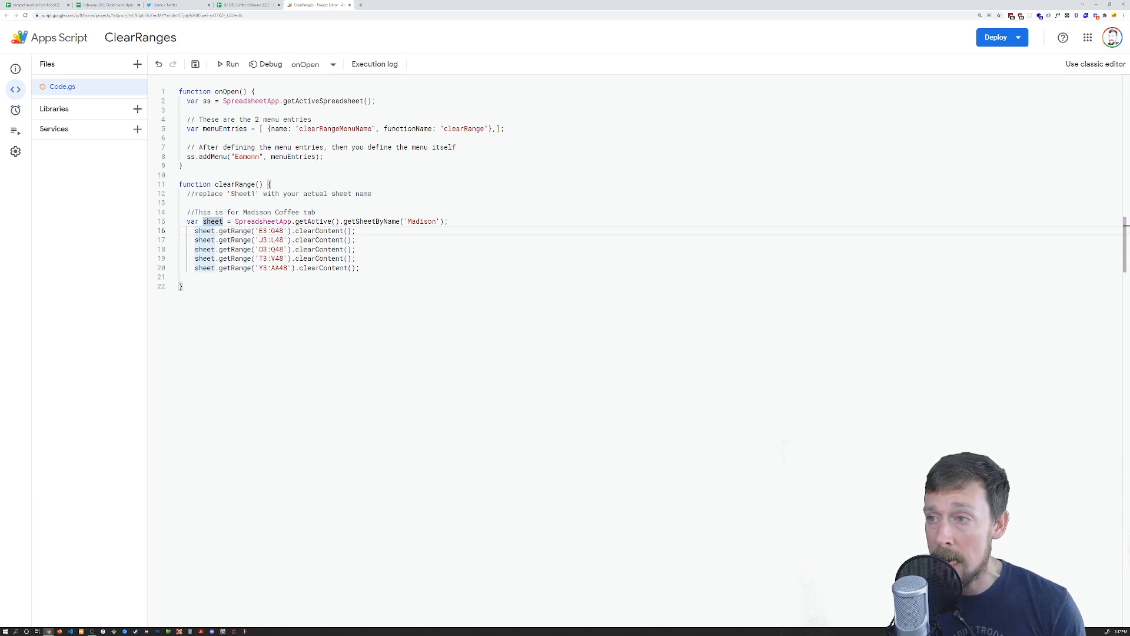
pyautogui.moveTo(359, 268); pyautogui.dragTo(147, 244)
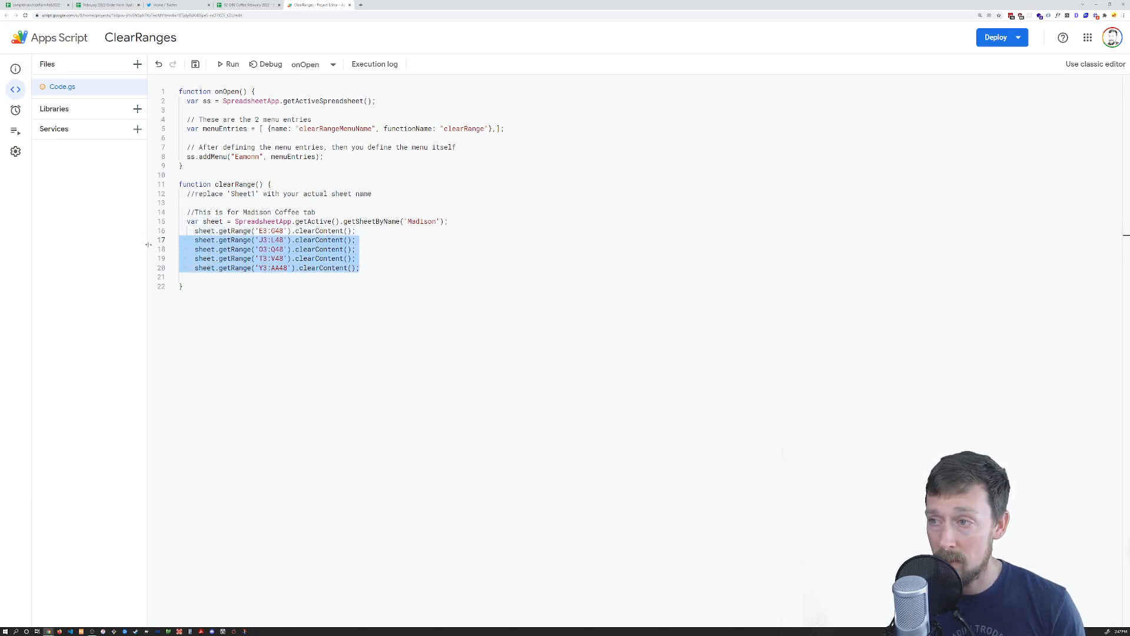
pyautogui.press('BackSpace')
pyautogui.press('BackSpace')
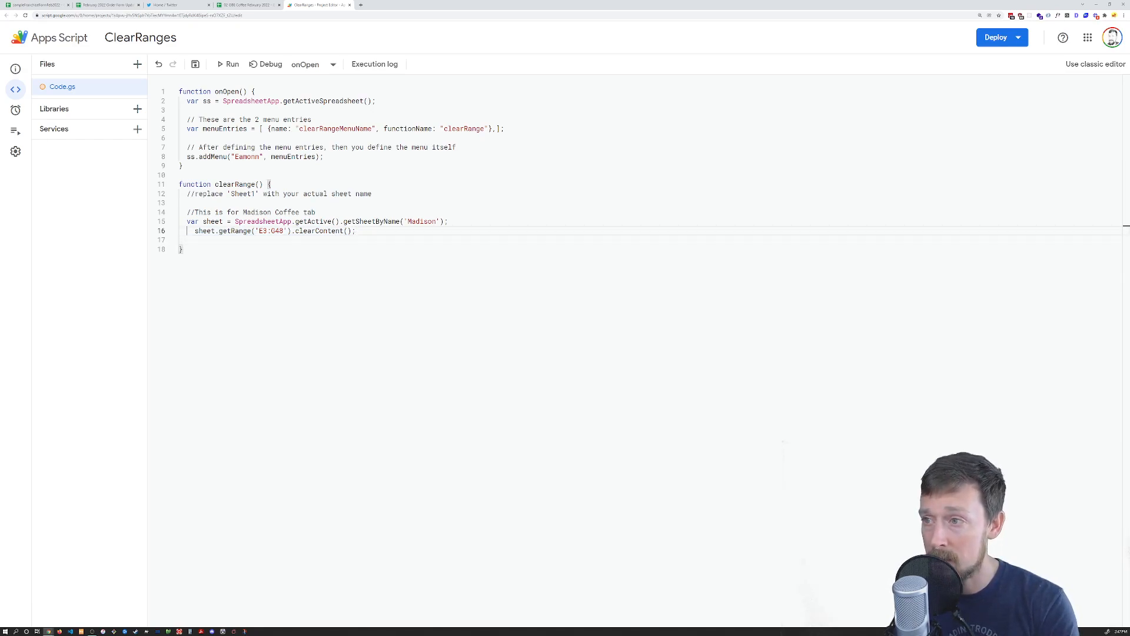
pyautogui.press('Delete')
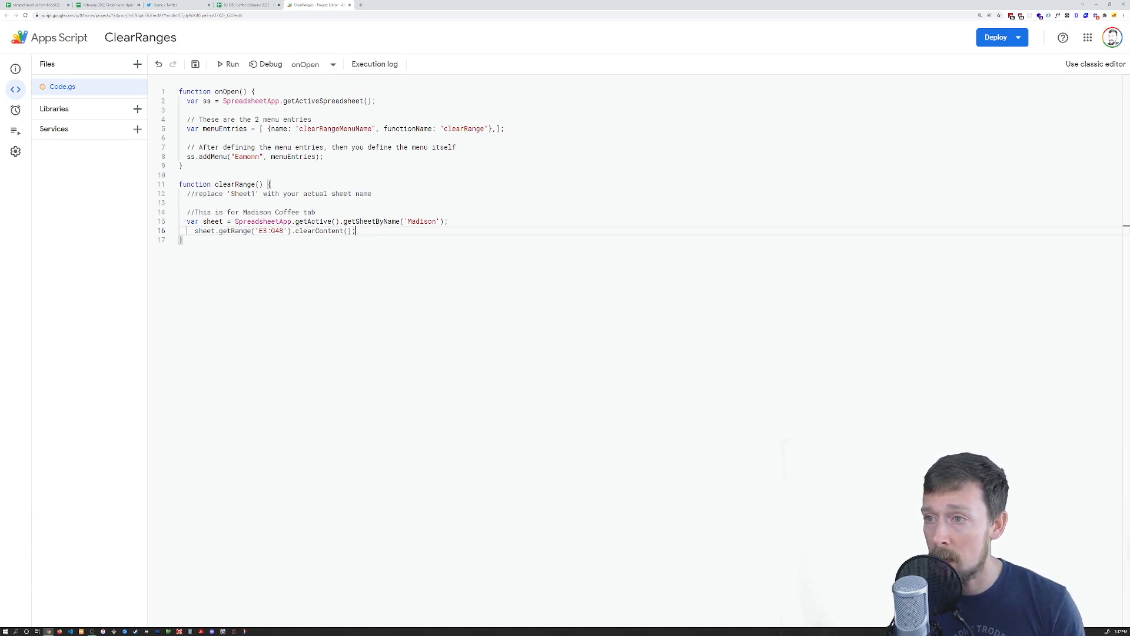
pyautogui.click(248, 5)
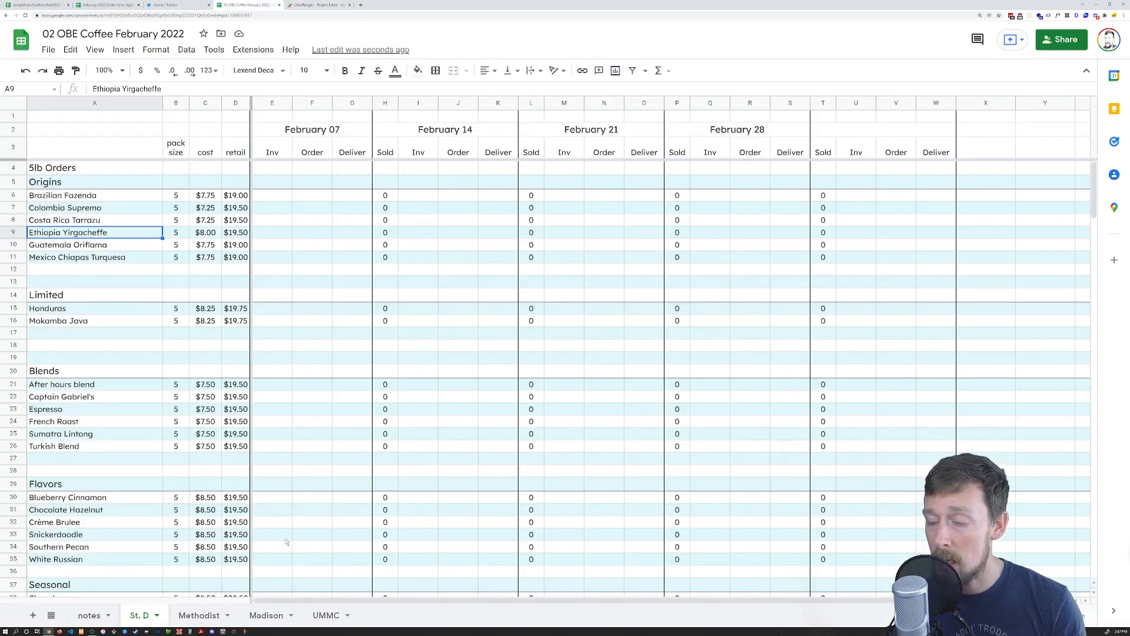
pyautogui.click(283, 196)
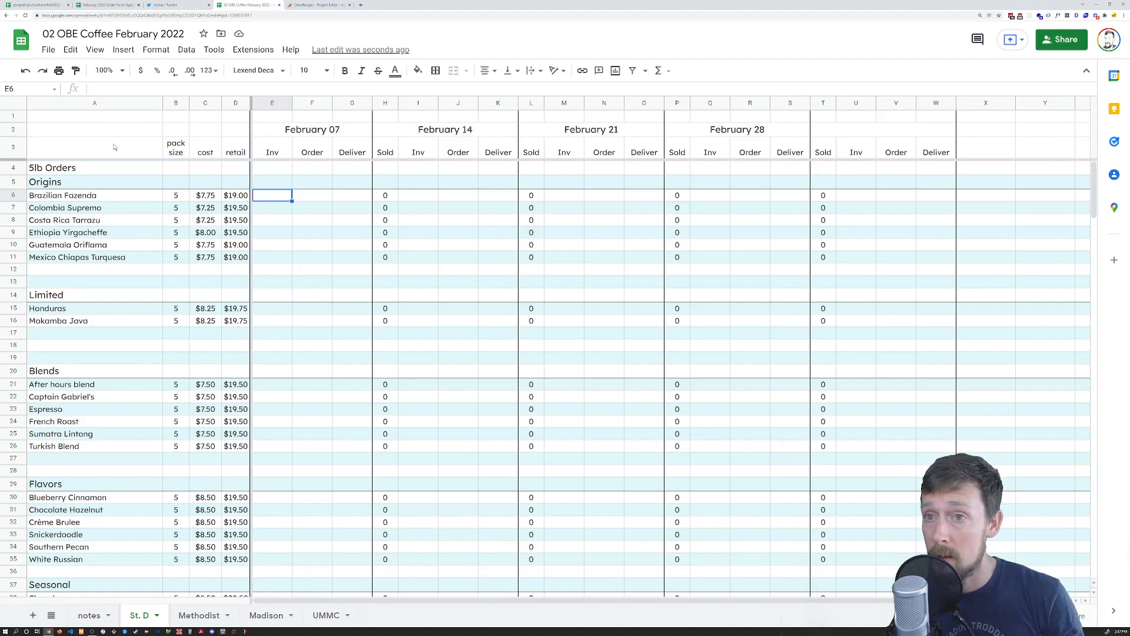
pyautogui.scroll(-12, 363, 177)
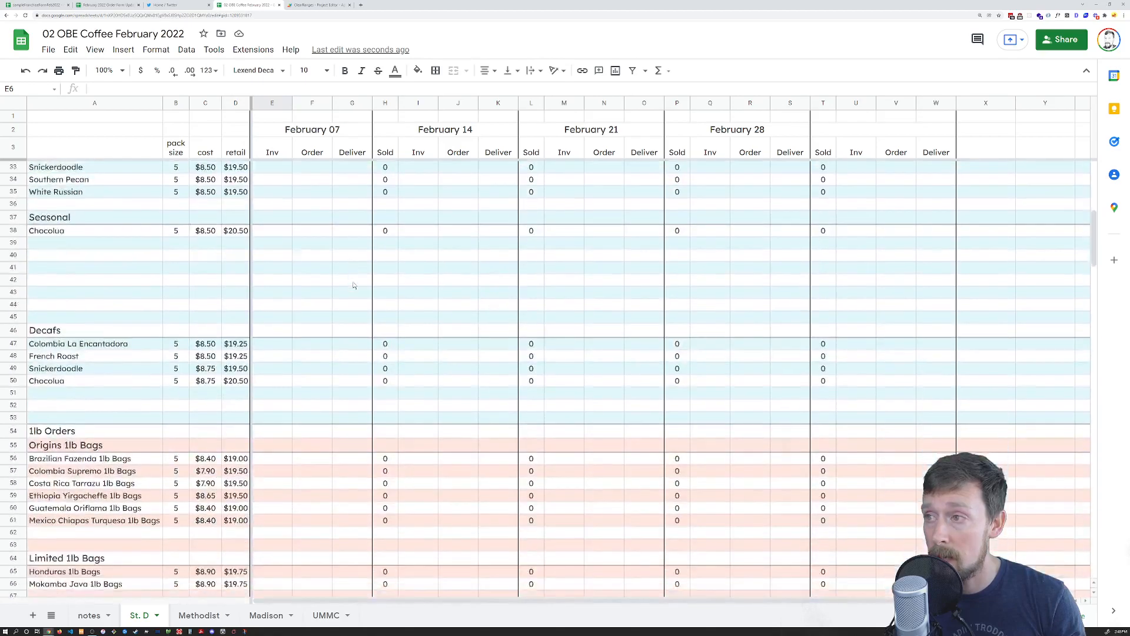
pyautogui.scroll(-18, 313, 289)
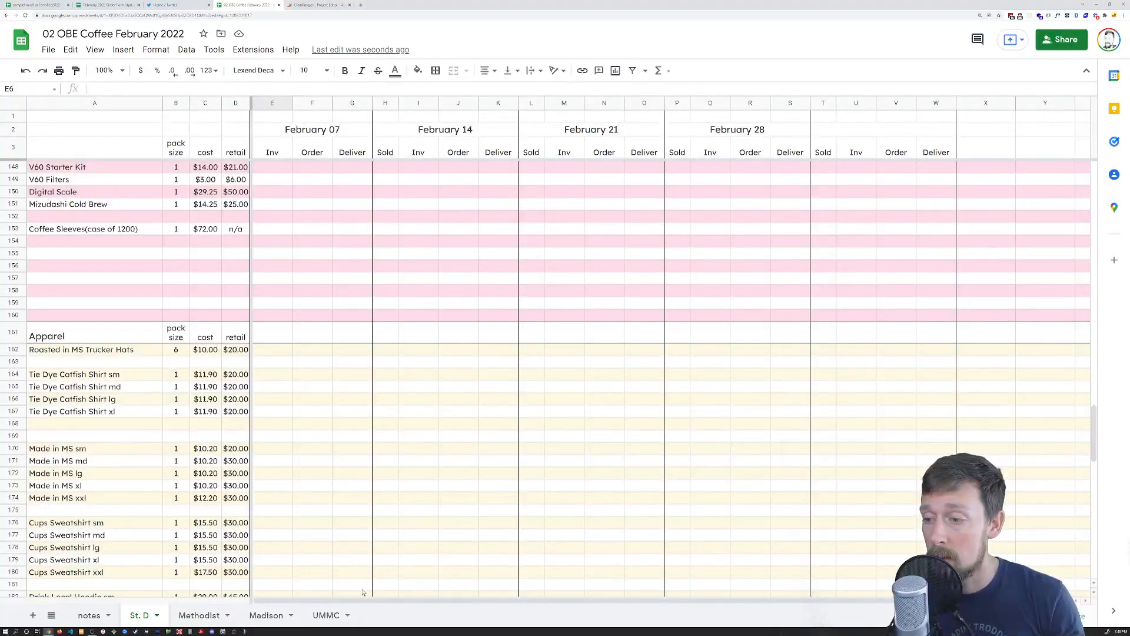
pyautogui.keyDown('shift'); pyautogui.click(363, 591); pyautogui.keyUp('shift')
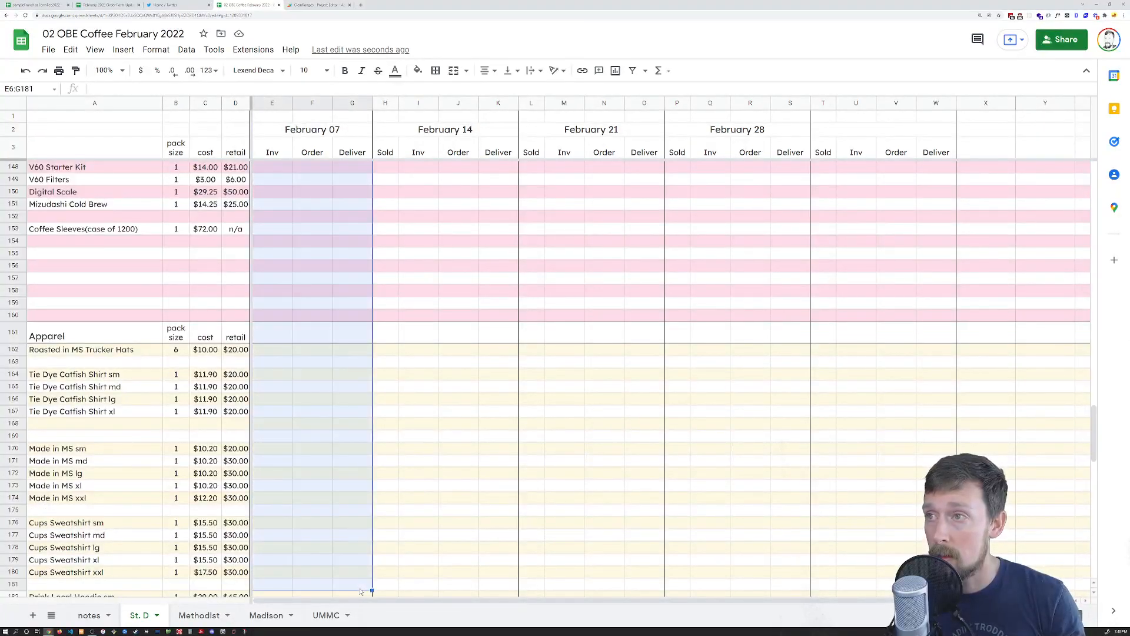
pyautogui.hotkey('ctrl', 'shift', 'Down')
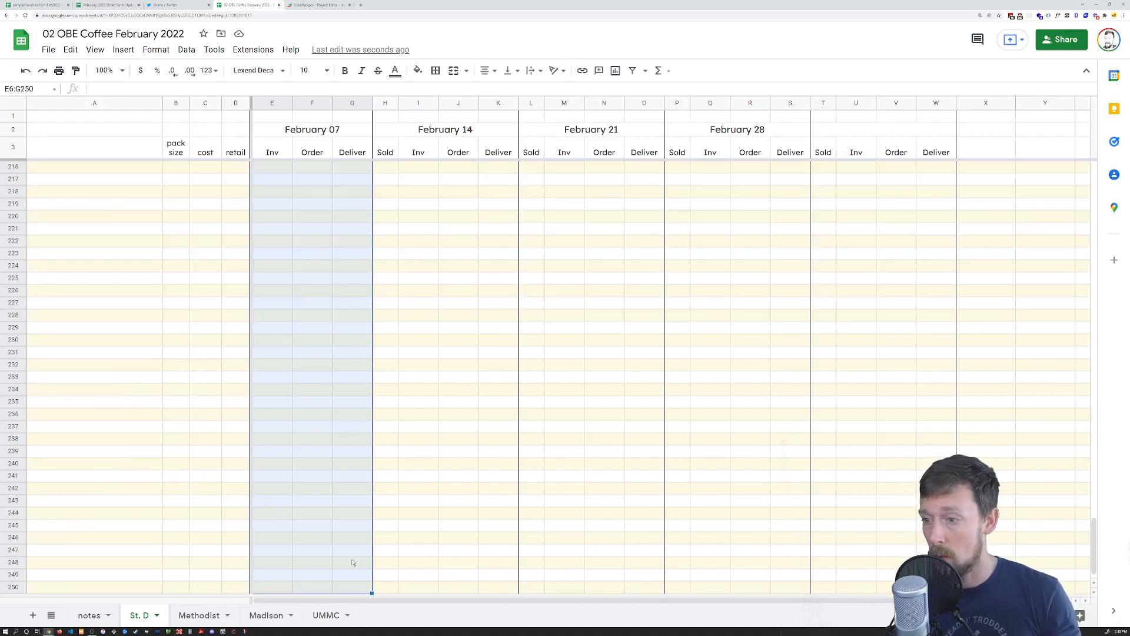
pyautogui.scroll(3, 388, 523)
pyautogui.scroll(18, 387, 522)
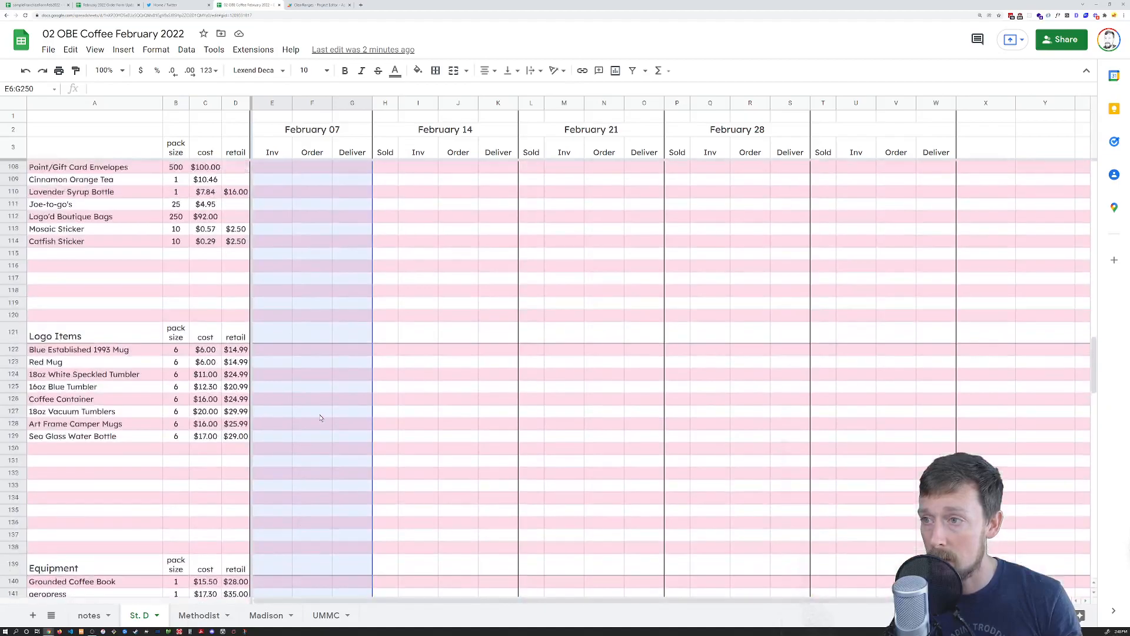
pyautogui.scroll(20, 320, 418)
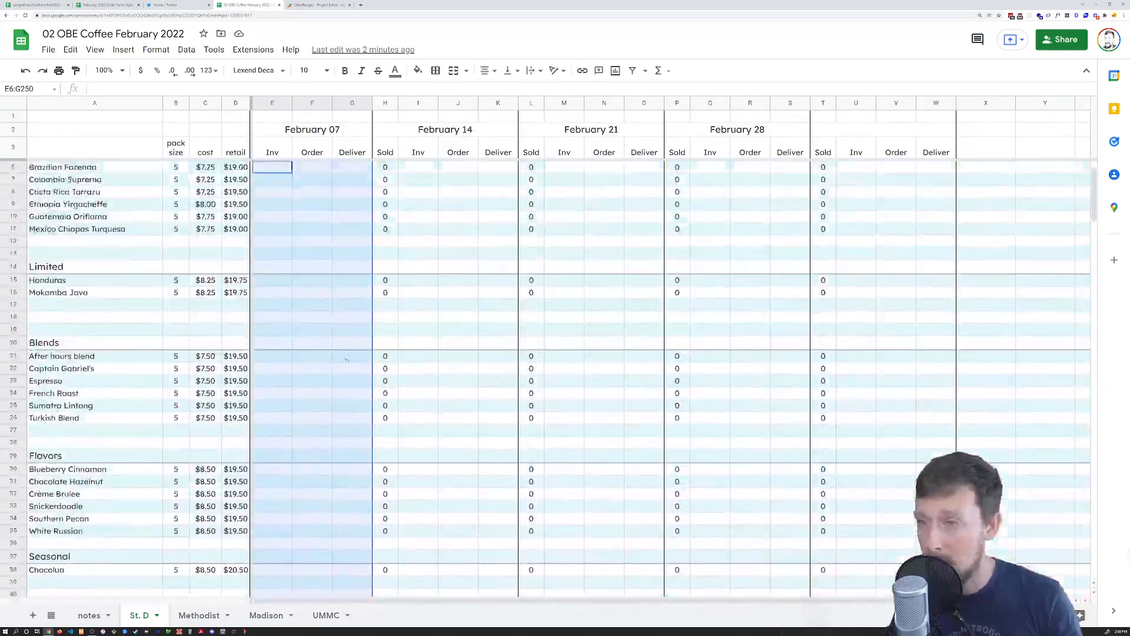
pyautogui.scroll(1, 353, 353)
pyautogui.moveTo(419, 104); pyautogui.dragTo(647, 104)
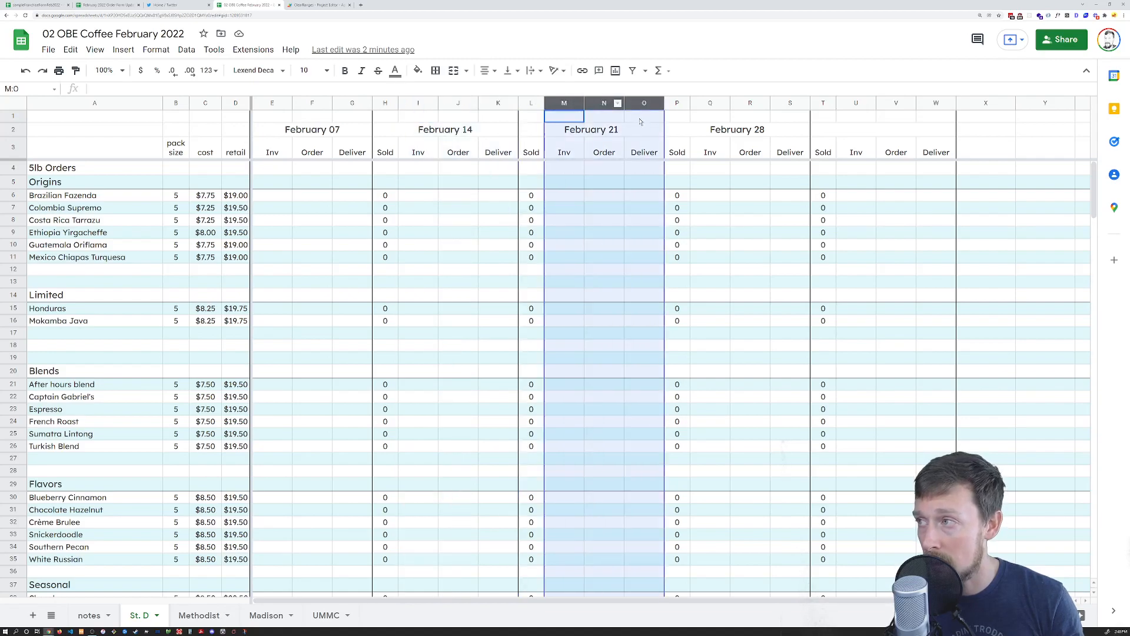
pyautogui.click(727, 104)
pyautogui.moveTo(728, 106); pyautogui.dragTo(772, 116)
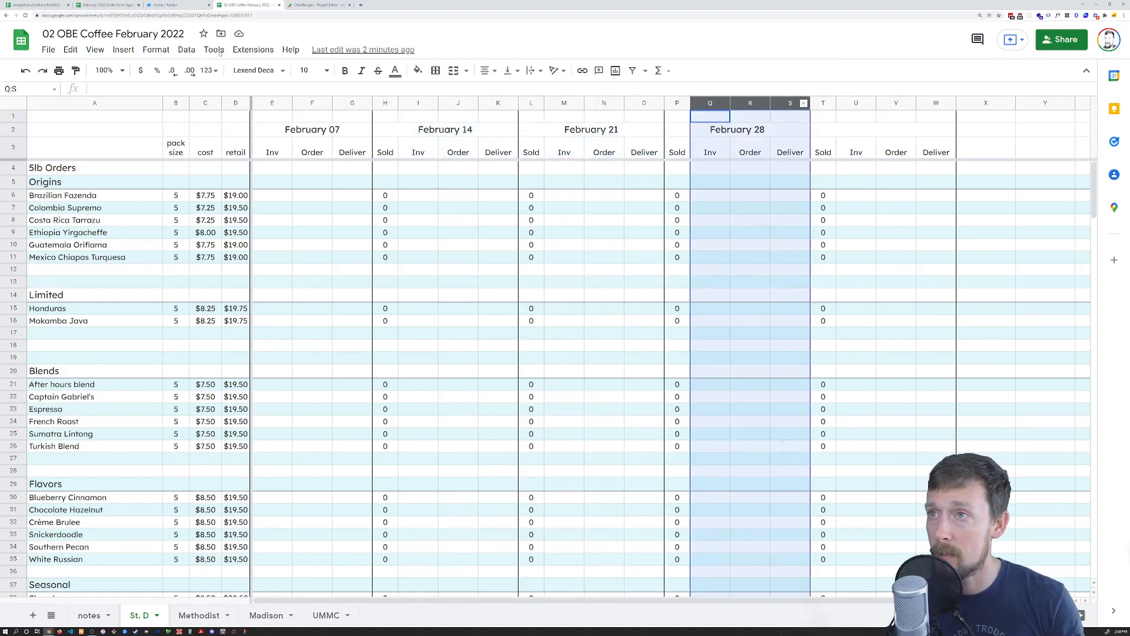
pyautogui.click(330, 4)
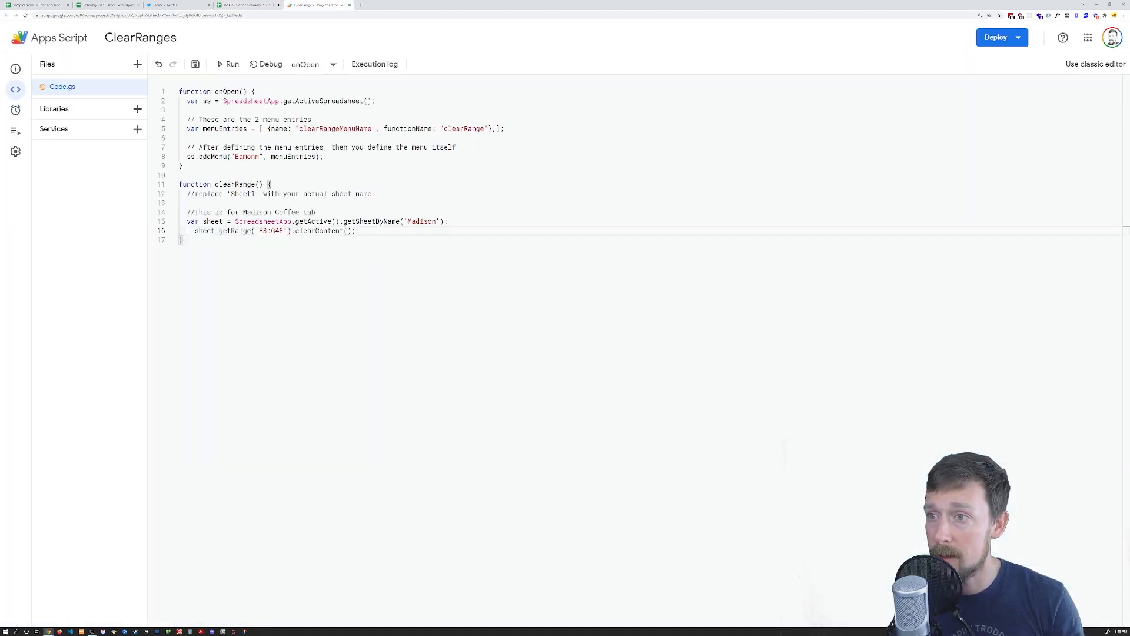
# Try changing E3 to E6, then undo to restore the four deleted range lines
pyautogui.click(268, 230)
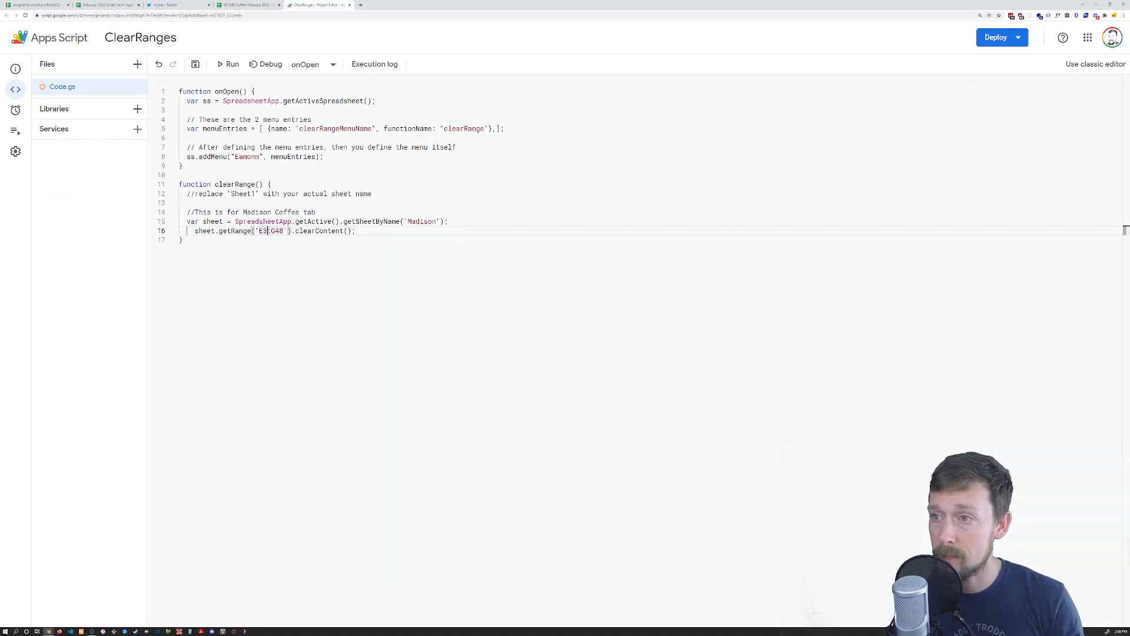
pyautogui.press('BackSpace')
pyautogui.write('6')
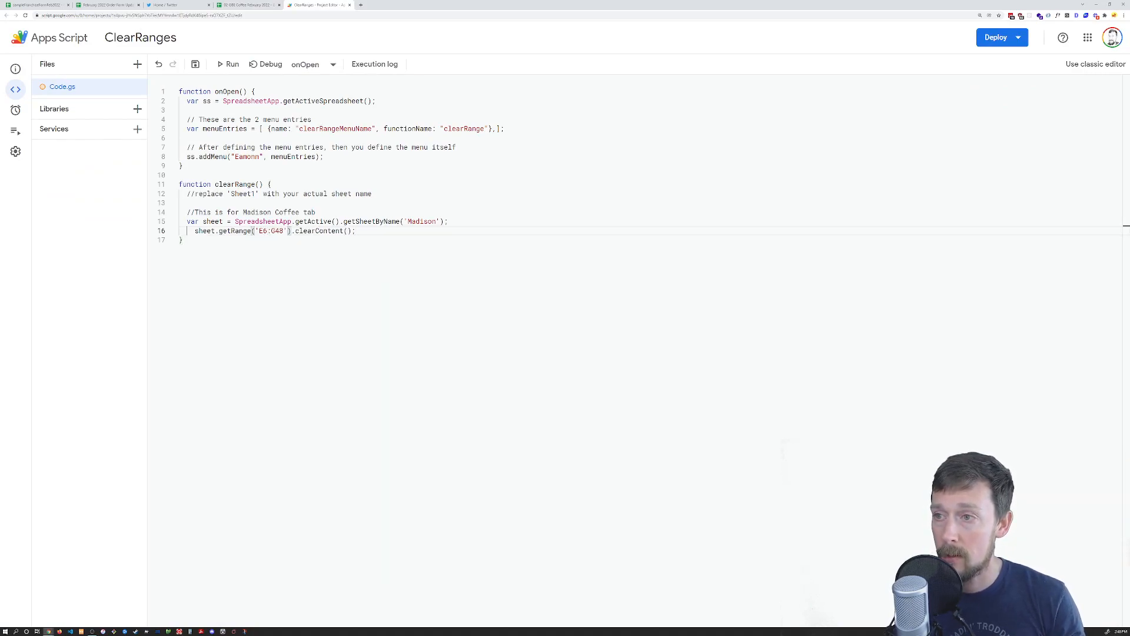
pyautogui.hotkey('ctrl', 'z')
pyautogui.hotkey('ctrl', 'z')
pyautogui.hotkey('ctrl', 'z')
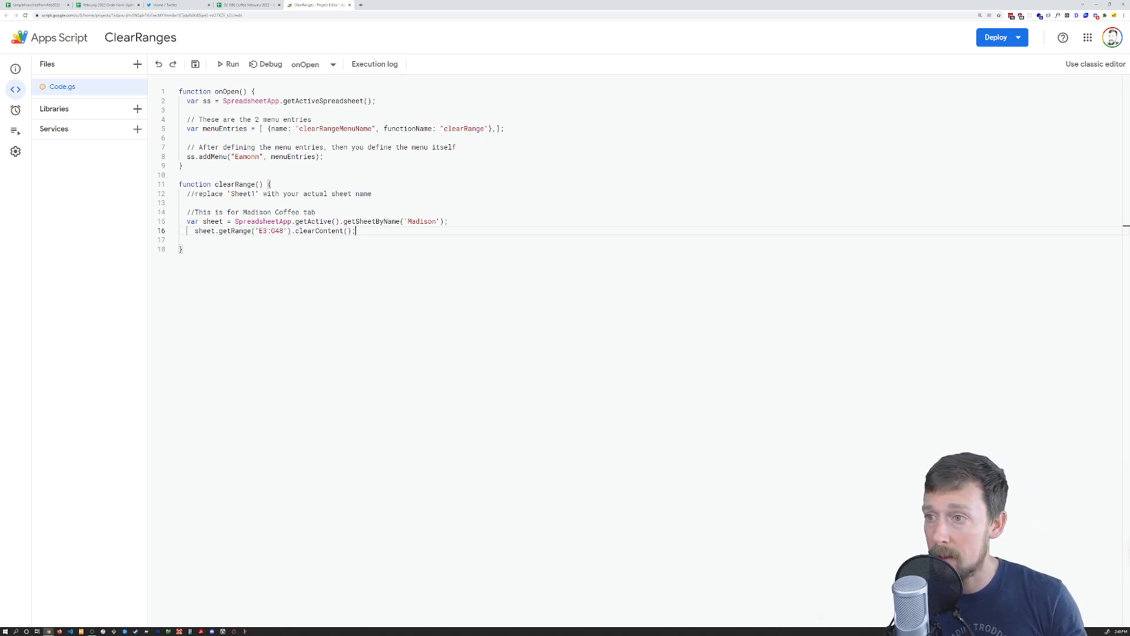
pyautogui.click(180, 231)
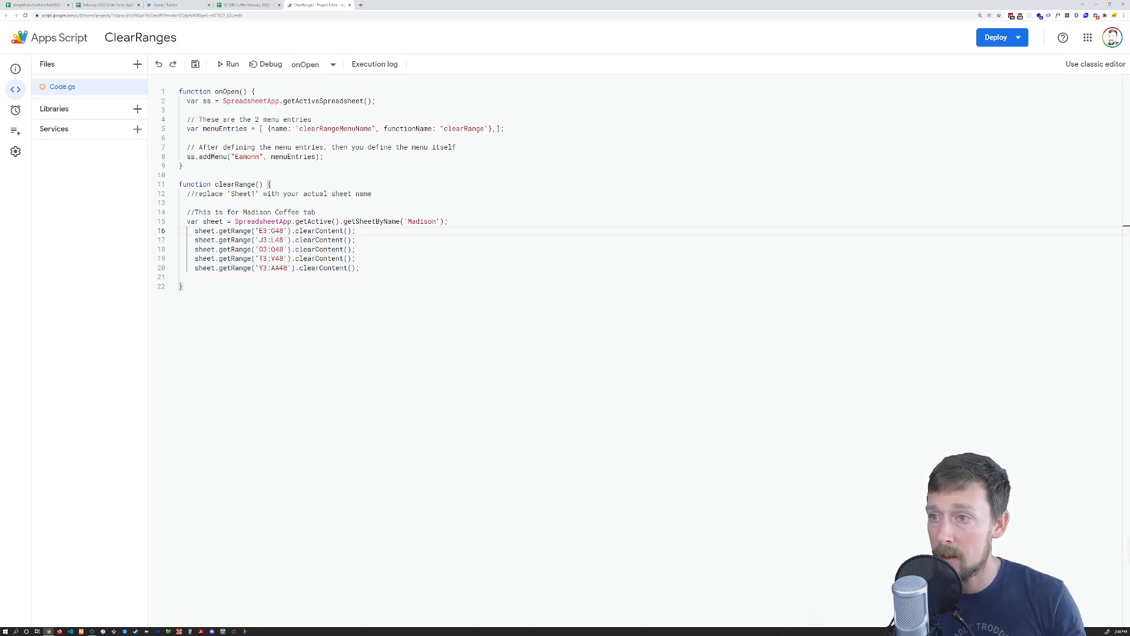
# Change all five range start rows from 3 to 6, E6:G48 through Y6:AA48
pyautogui.click(260, 231)
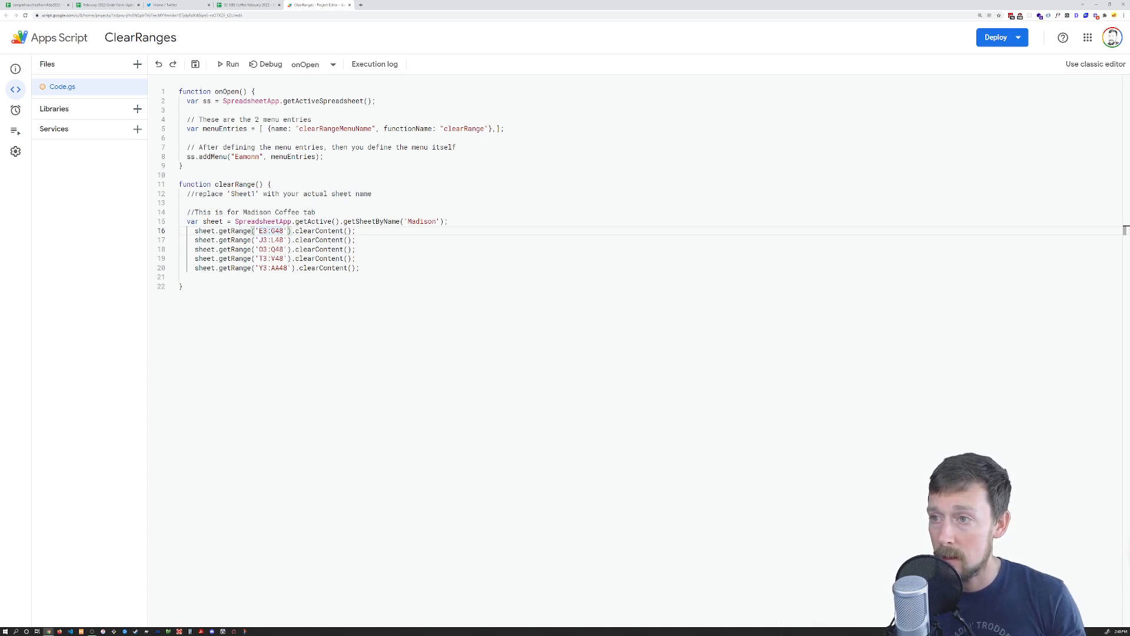
pyautogui.click(268, 232)
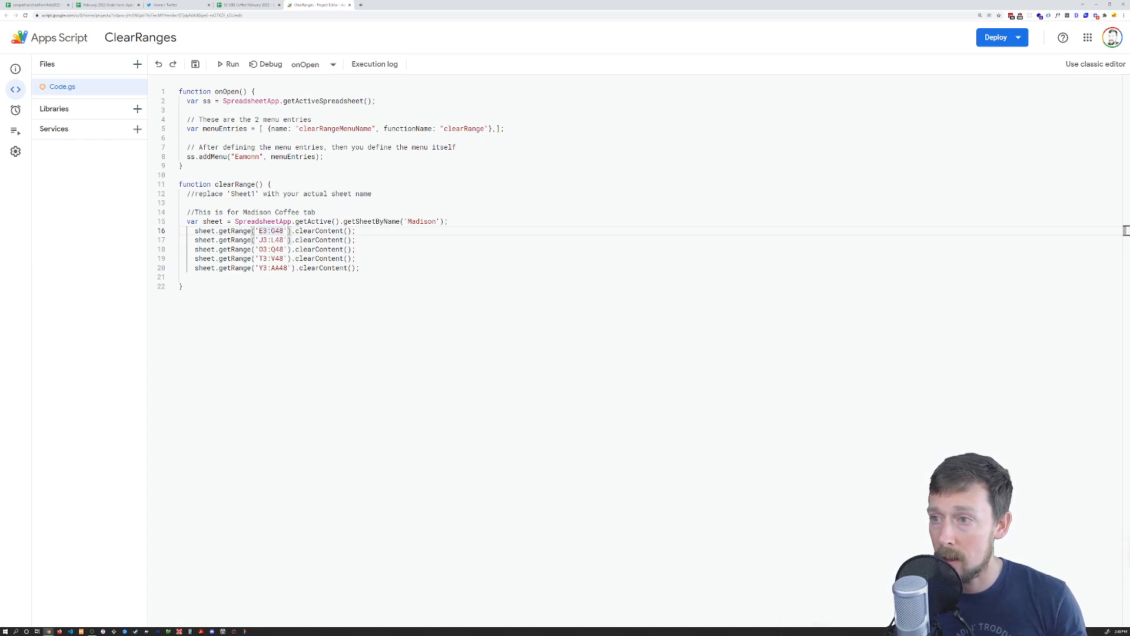
pyautogui.keyDown('alt'); pyautogui.click(264, 249); pyautogui.keyUp('alt')
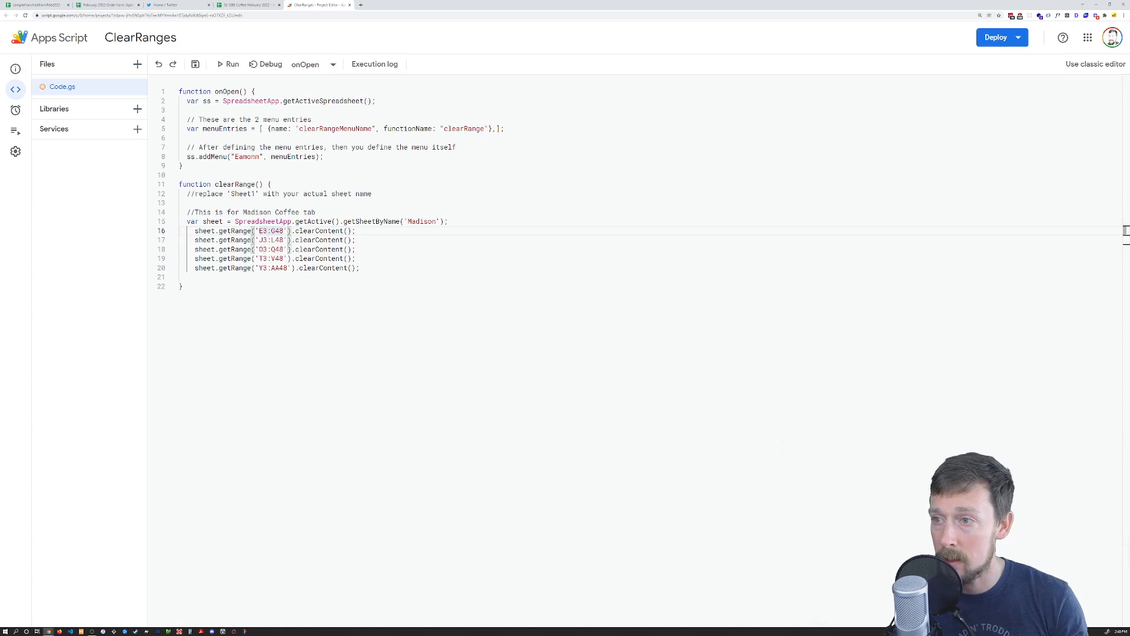
pyautogui.press('Escape')
pyautogui.keyDown('alt'); pyautogui.click(267, 240); pyautogui.keyUp('alt')
pyautogui.keyDown('alt'); pyautogui.click(268, 249); pyautogui.keyUp('alt')
pyautogui.keyDown('alt'); pyautogui.click(267, 259); pyautogui.keyUp('alt')
pyautogui.keyDown('alt'); pyautogui.click(268, 268); pyautogui.keyUp('alt')
pyautogui.press('BackSpace')
pyautogui.write('6')
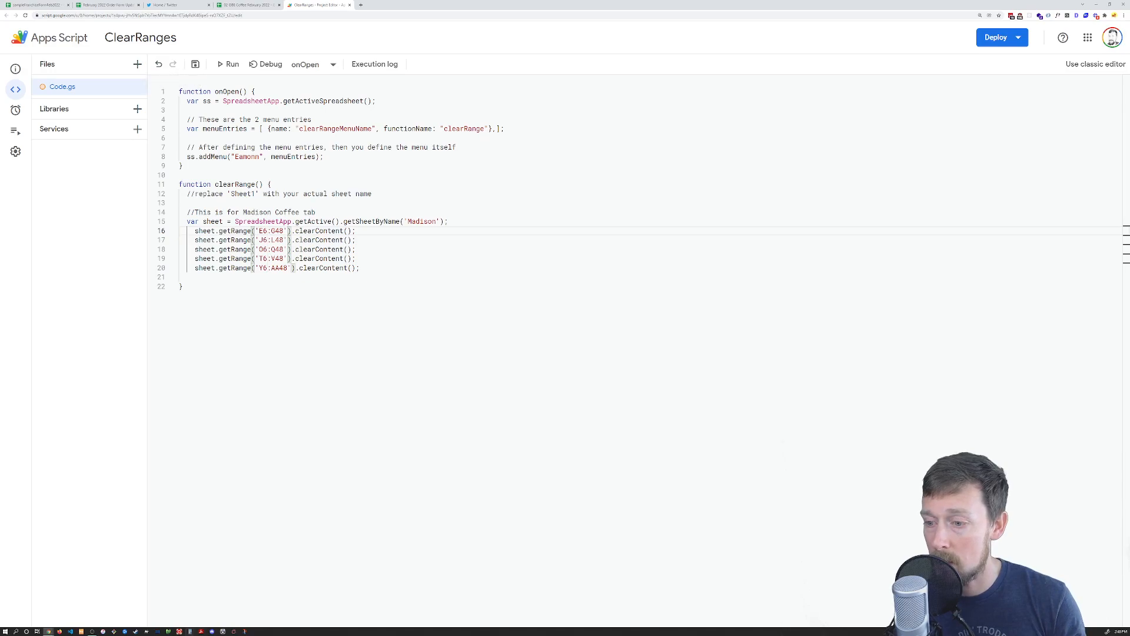
pyautogui.click(254, 5)
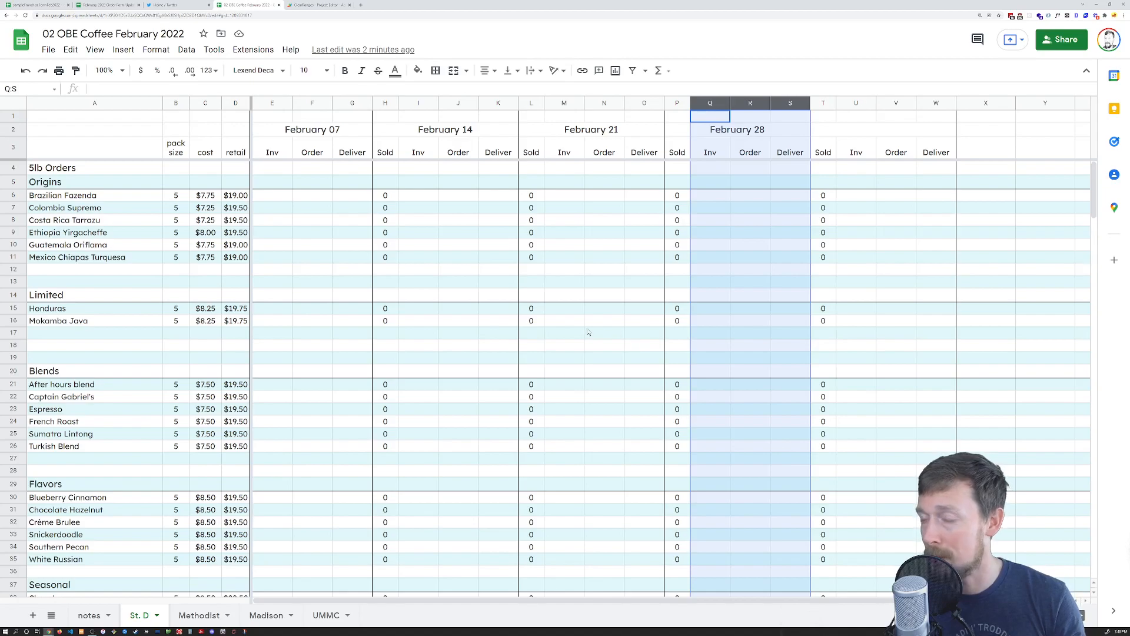
# Change the start columns of the second to fifth ranges to I, M, Q and U
pyautogui.click(330, 5)
pyautogui.click(263, 241)
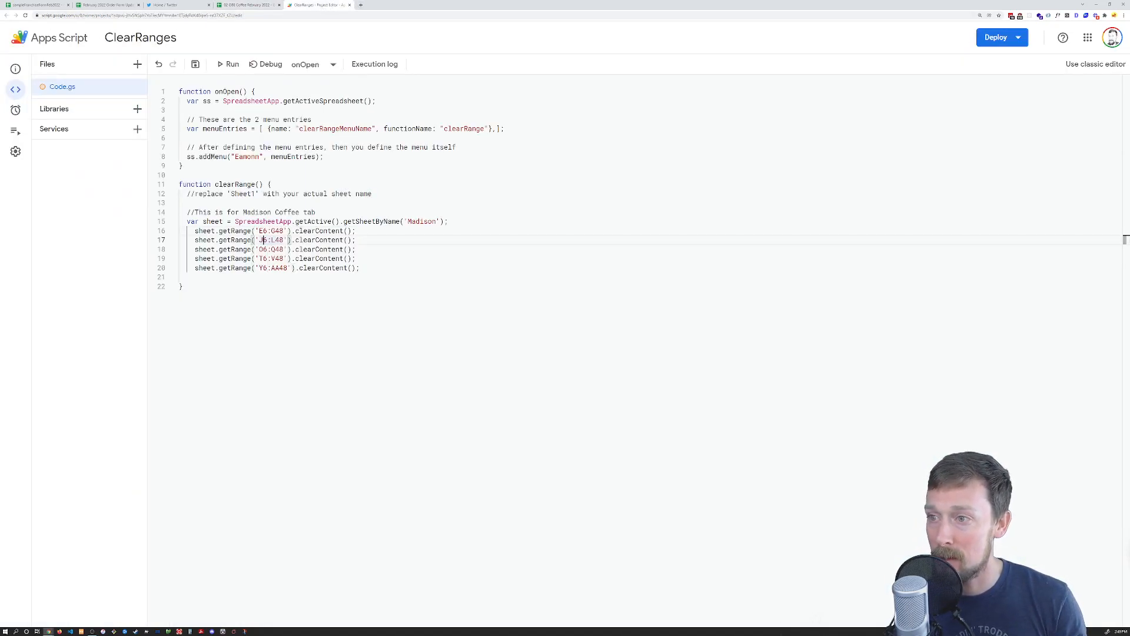
pyautogui.press('BackSpace')
pyautogui.write('I')
pyautogui.press('Down')
pyautogui.press('BackSpace')
pyautogui.write('M')
pyautogui.press('Down')
pyautogui.press('BackSpace')
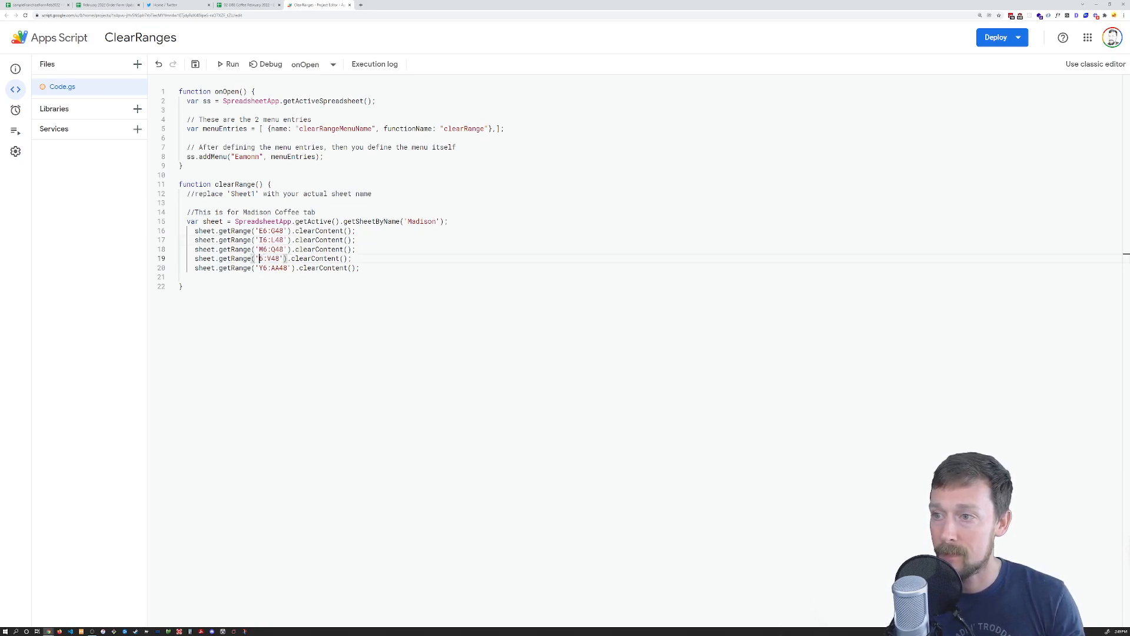
pyautogui.write('Q')
pyautogui.press('Down')
pyautogui.press('BackSpace')
pyautogui.write('U')
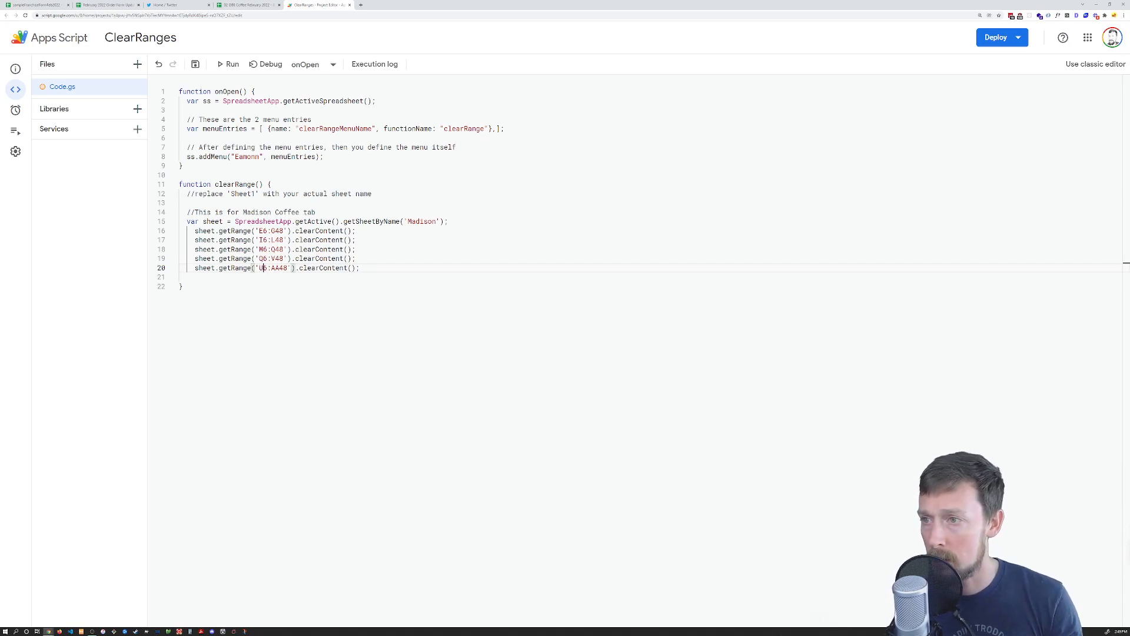
# Drop the row-48 limit and fix the first two ranges as E6:G and I6:K
pyautogui.hotkey('ctrl', 'shift', 'Tab')
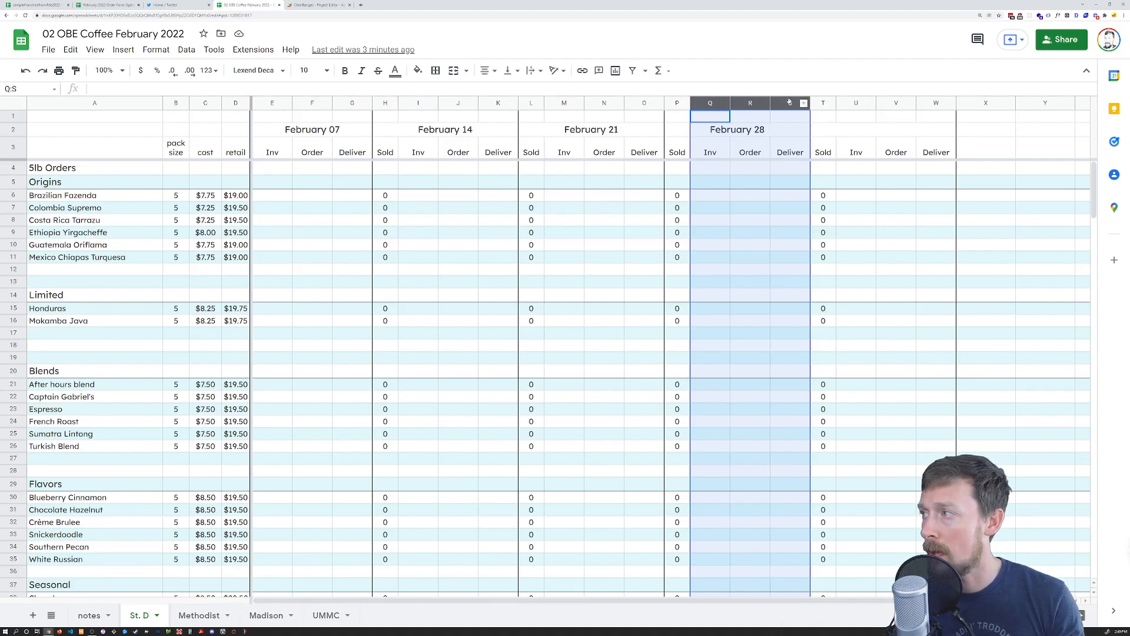
pyautogui.hotkey('ctrl', 'shift', 'Tab')
pyautogui.hotkey('ctrl', 'Tab')
pyautogui.hotkey('ctrl', 'Tab')
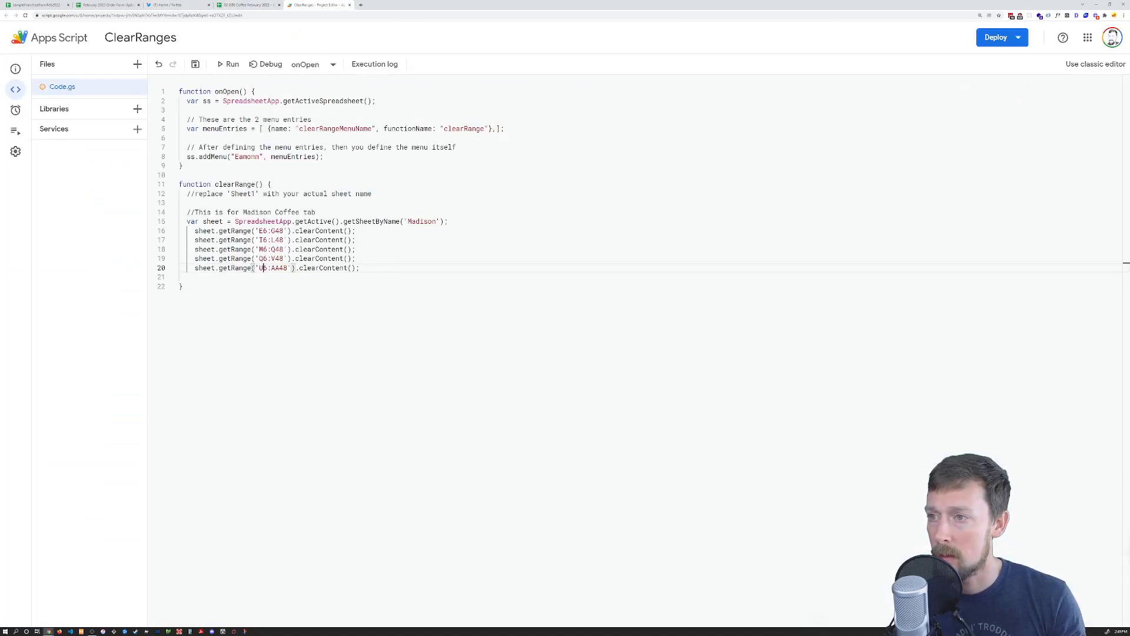
pyautogui.click(284, 231)
pyautogui.press('BackSpace')
pyautogui.press('BackSpace')
pyautogui.press('Down')
pyautogui.press('Right')
pyautogui.press('Right')
pyautogui.press('BackSpace')
pyautogui.press('BackSpace')
pyautogui.press('BackSpace')
pyautogui.write('K')
# Finish the remaining ranges as M6:O, Q6:S and U6:W and save the project
pyautogui.press('Down')
pyautogui.press('BackSpace')
pyautogui.press('Delete')
pyautogui.press('Delete')
pyautogui.write('O')
pyautogui.press('Down')
pyautogui.press('BackSpace')
pyautogui.press('Delete')
pyautogui.press('Delete')
pyautogui.press('Down')
pyautogui.press('BackSpace')
pyautogui.write('W')
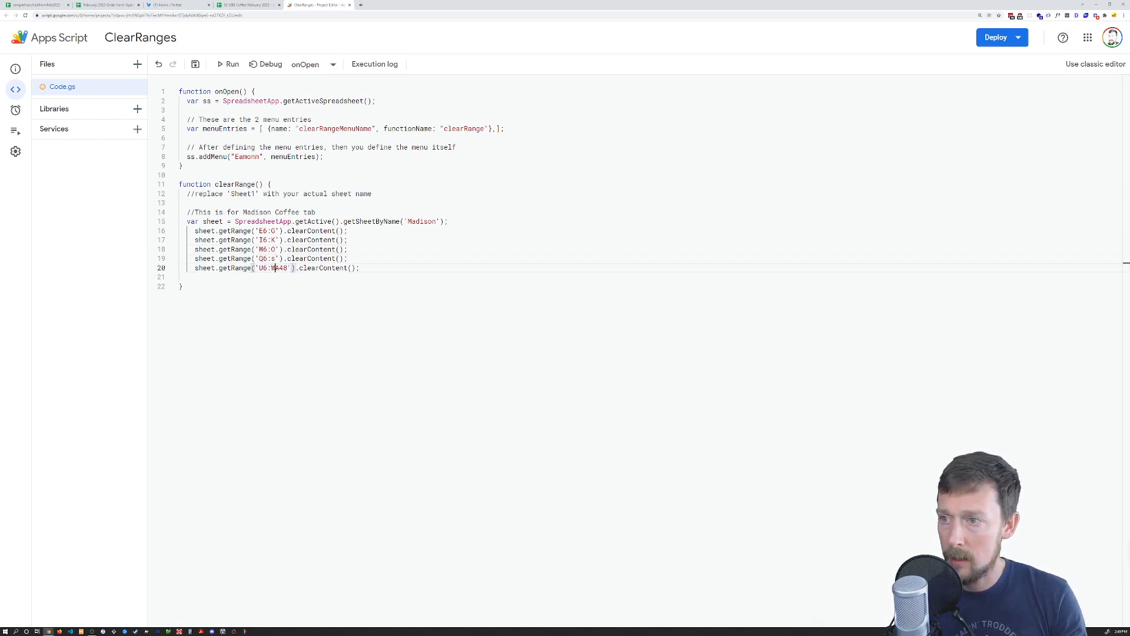
pyautogui.press('Delete')
pyautogui.press('Delete')
pyautogui.press('Delete')
pyautogui.press('Up')
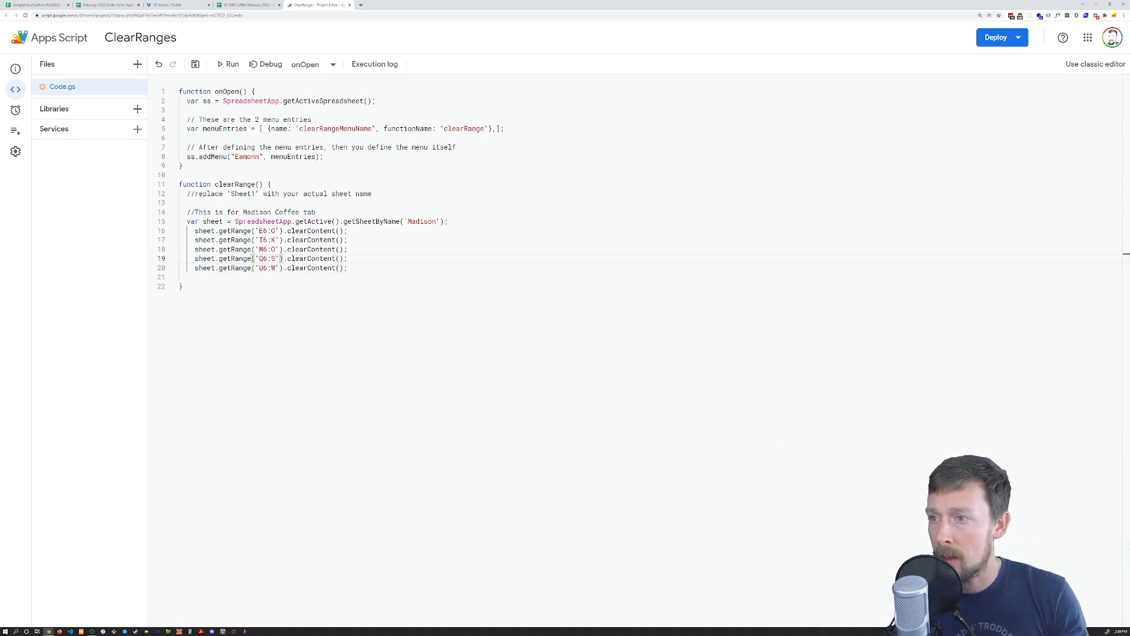
pyautogui.hotkey('ctrl', 's')
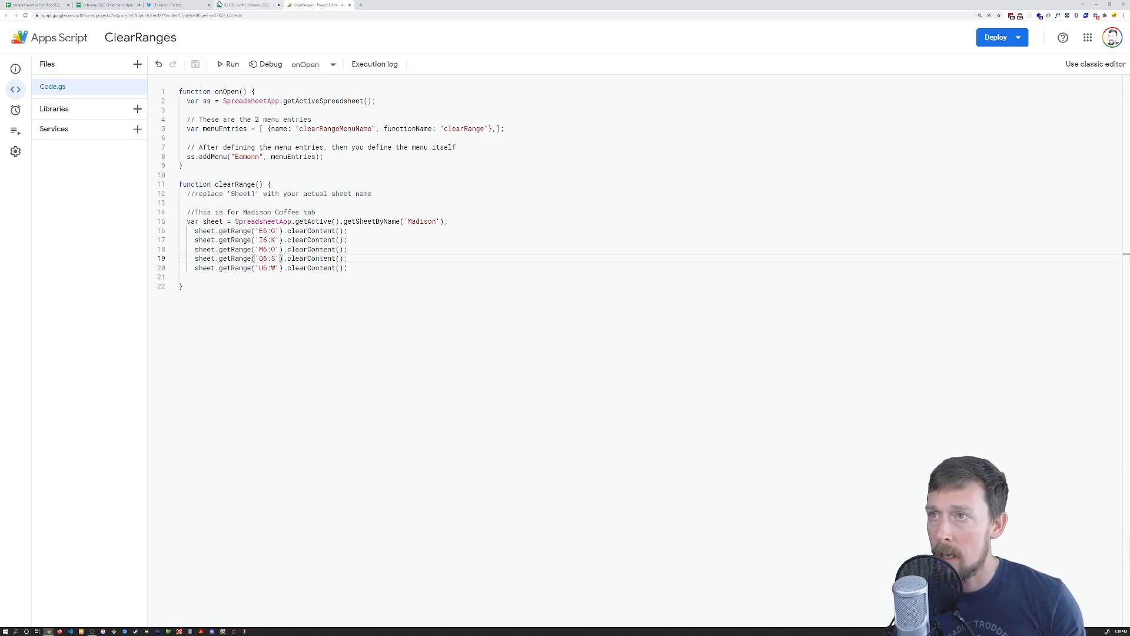
pyautogui.click(244, 4)
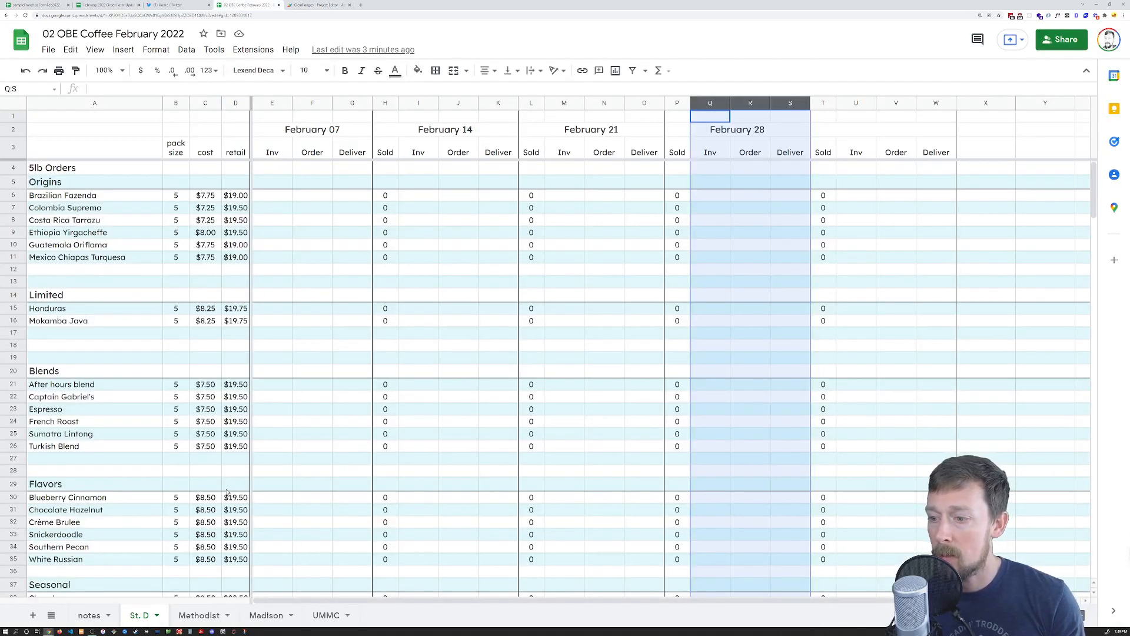
# Enter test 3s in cells F72, J73, N74, R74 and V76 of the 1lb Bags rows
pyautogui.scroll(-15, 322, 509)
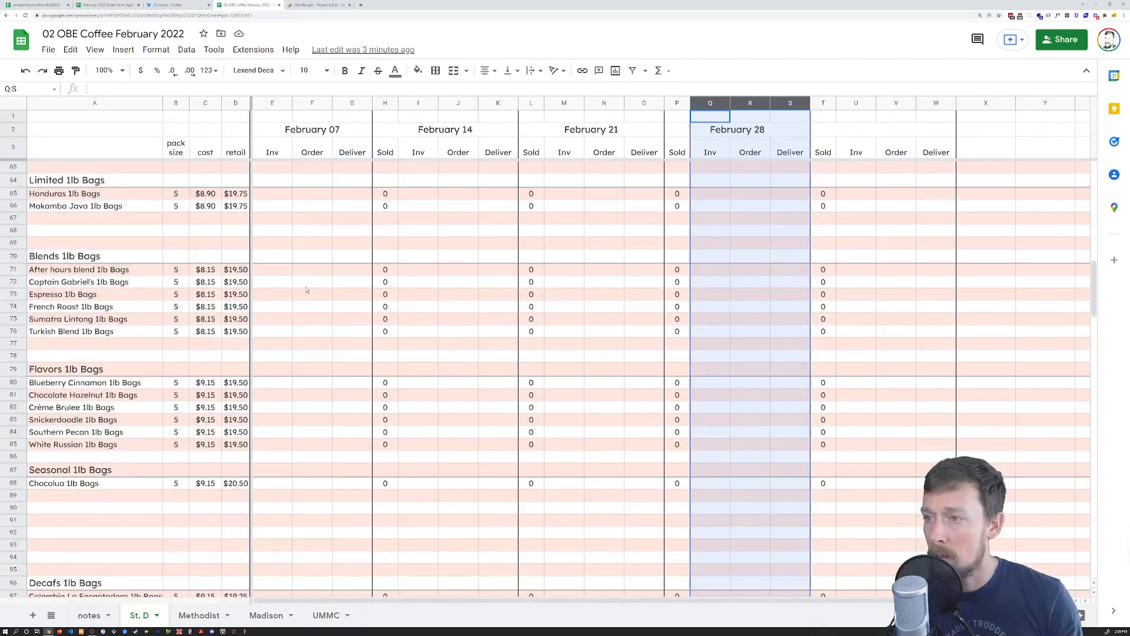
pyautogui.click(309, 282)
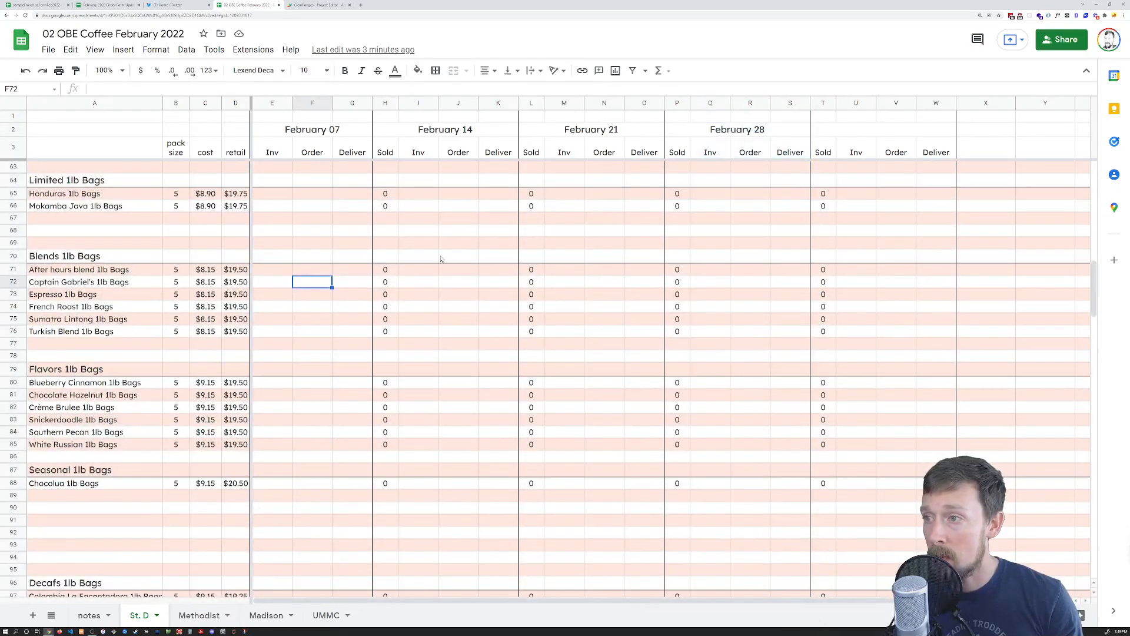
pyautogui.write('3')
pyautogui.click(454, 294)
pyautogui.write('3')
pyautogui.click(602, 305)
pyautogui.write('3')
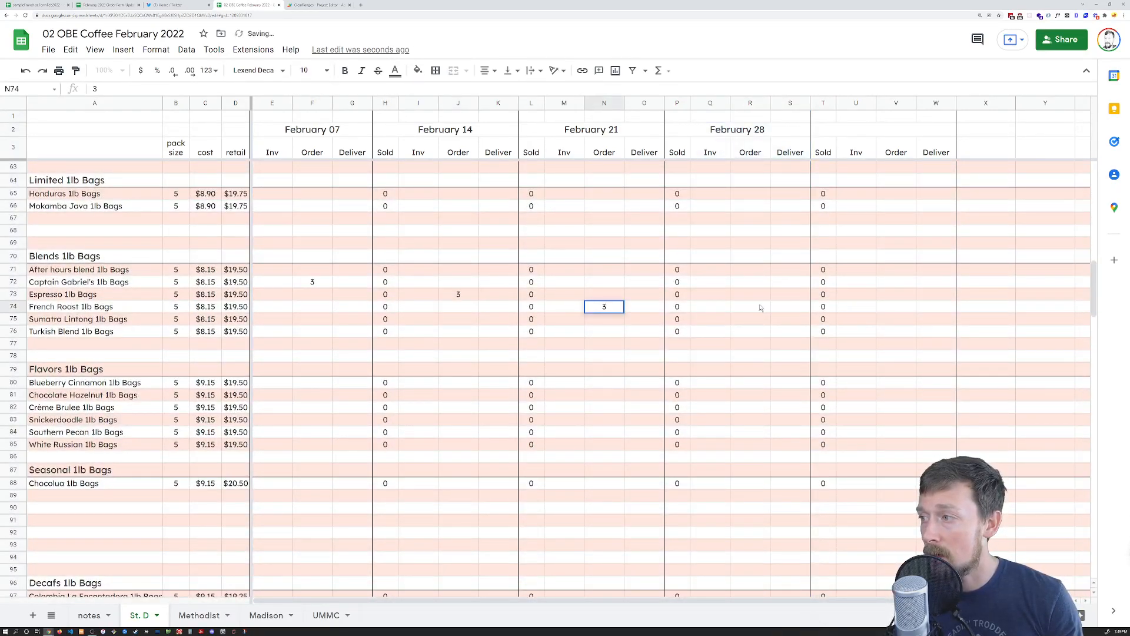
pyautogui.click(761, 307)
pyautogui.write('3')
pyautogui.click(894, 330)
pyautogui.write('3')
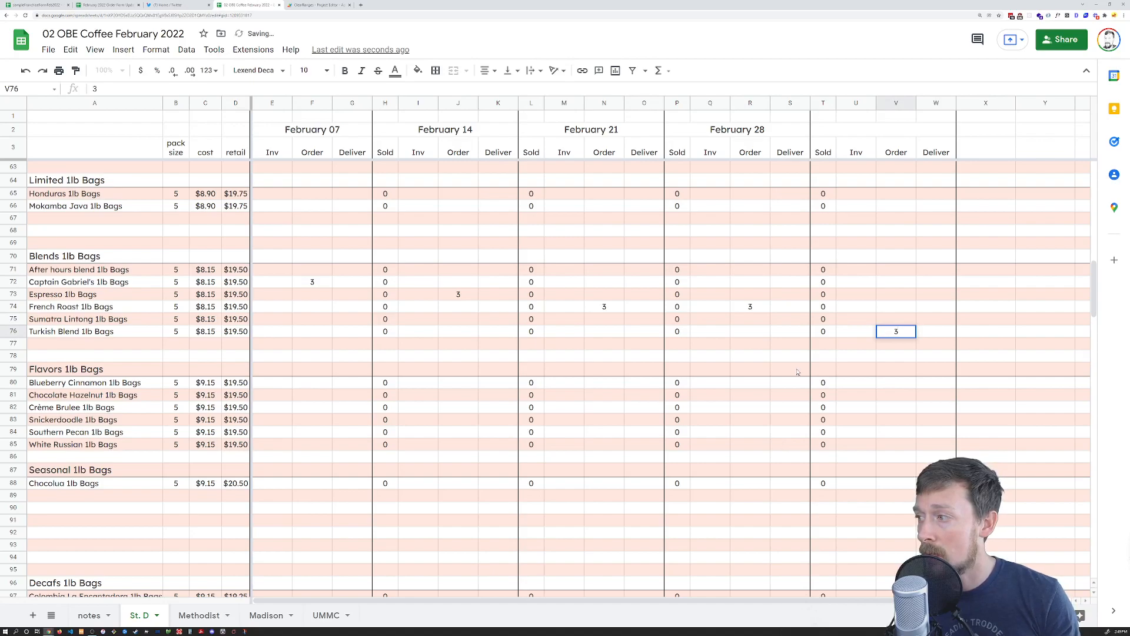
pyautogui.press('Tab')
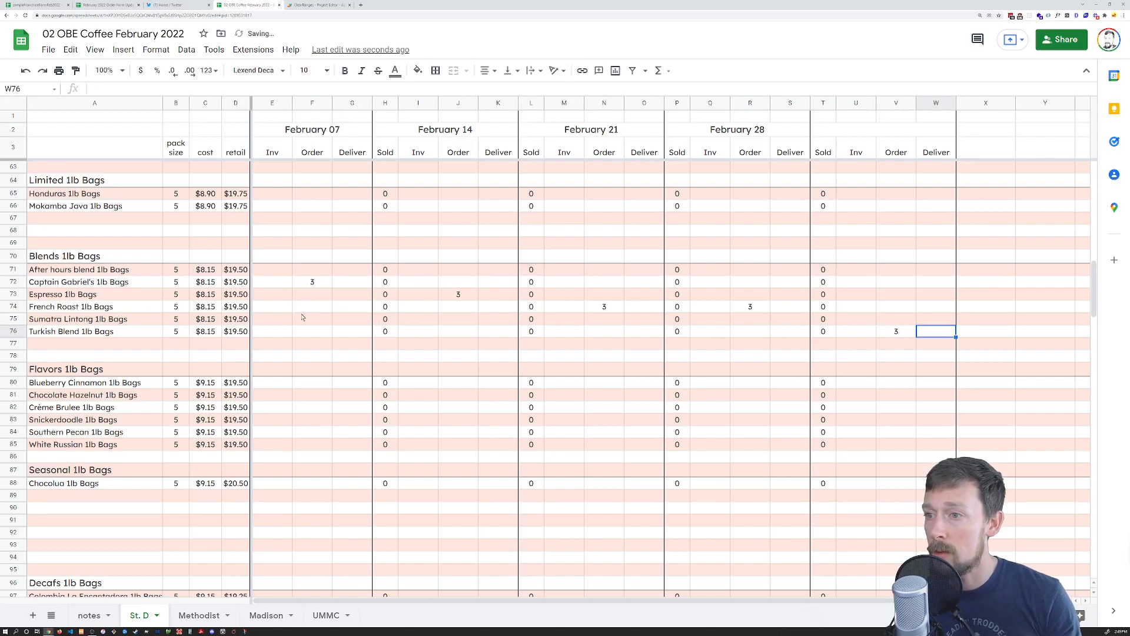
# Enter test 3s in E76, G77, I76, K76, M75, O75, S75 and W75, then return to the ClearRanges script
pyautogui.click(274, 327)
pyautogui.write('3')
pyautogui.click(354, 345)
pyautogui.write('3')
pyautogui.click(433, 332)
pyautogui.write('3')
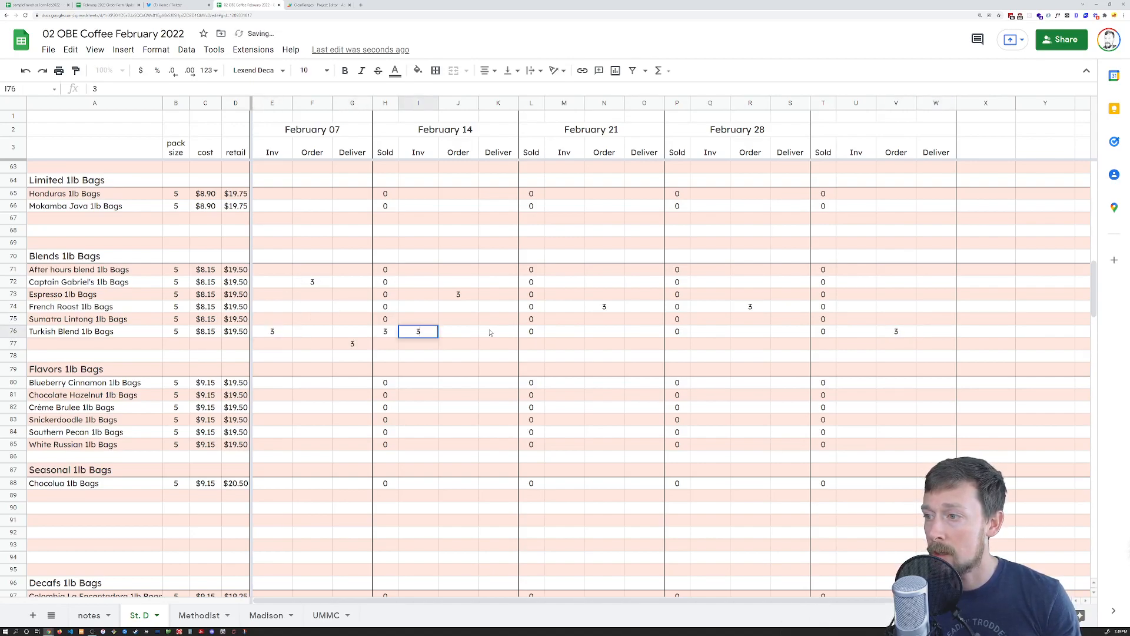
pyautogui.click(491, 332)
pyautogui.write('3')
pyautogui.click(572, 343)
pyautogui.click(564, 319)
pyautogui.write('3')
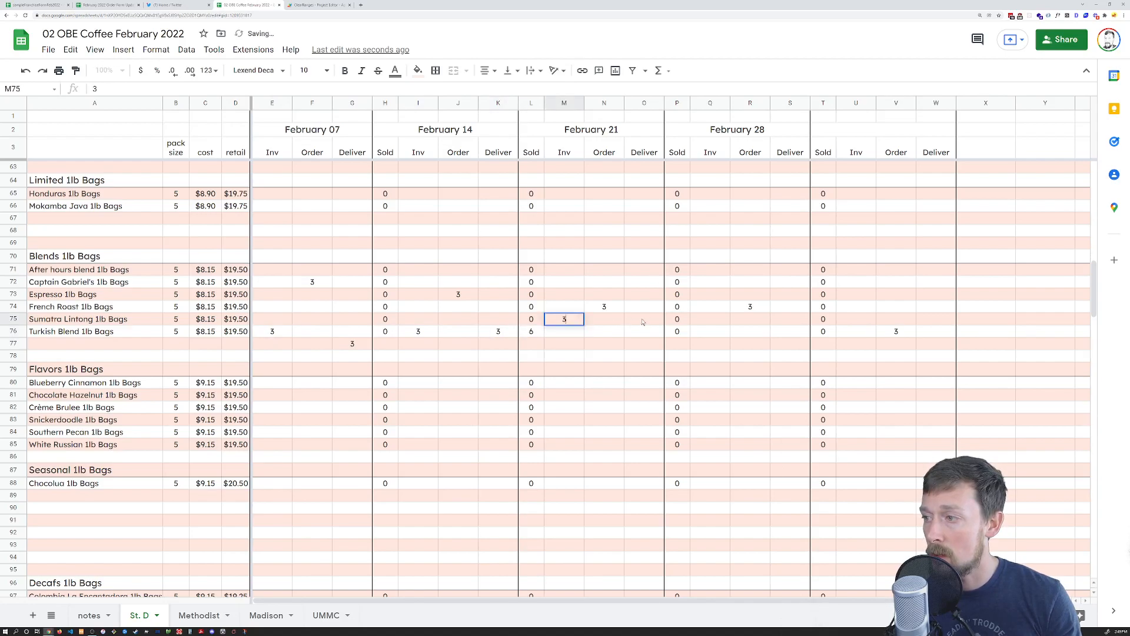
pyautogui.click(644, 320)
pyautogui.write('3')
pyautogui.click(777, 322)
pyautogui.write('3')
pyautogui.click(932, 321)
pyautogui.write('3')
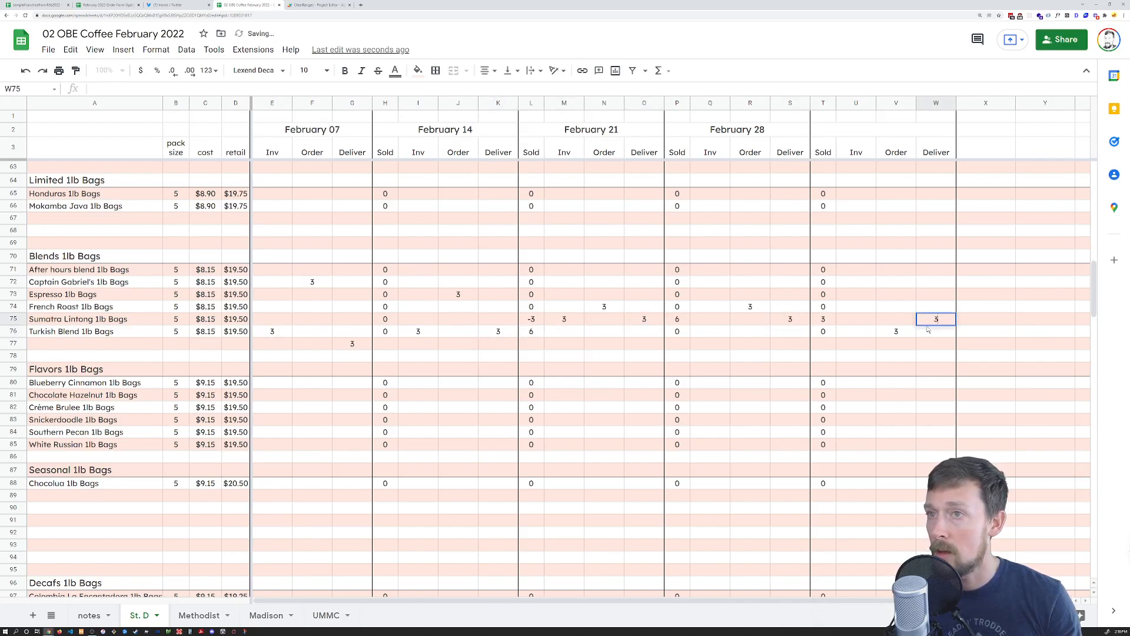
pyautogui.press('Tab')
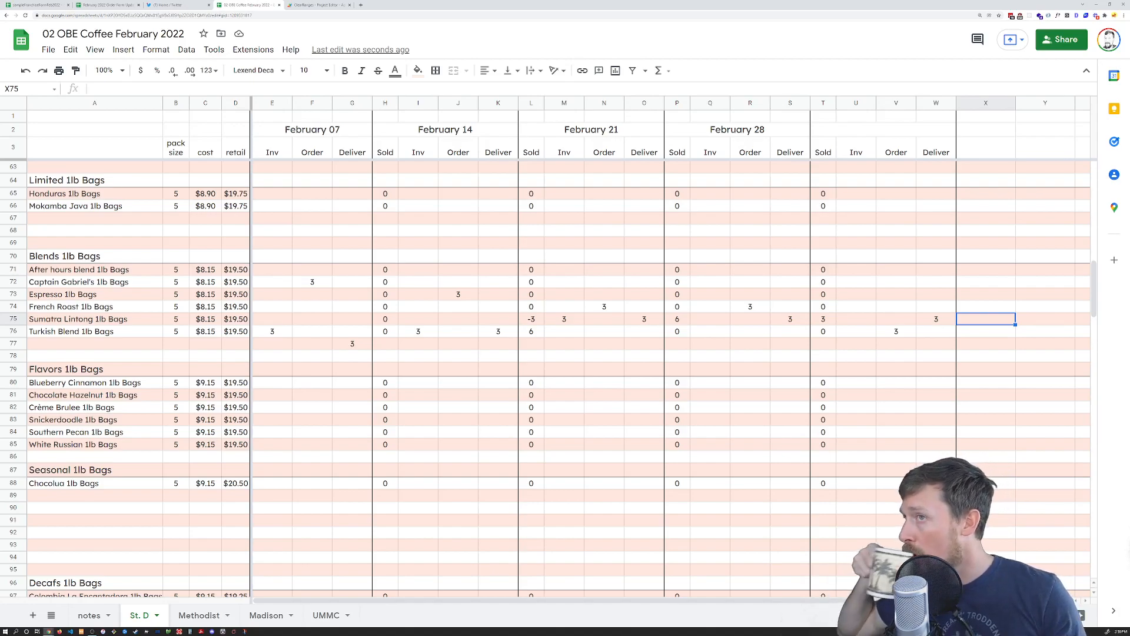
pyautogui.hotkey('ctrl', 'Tab')
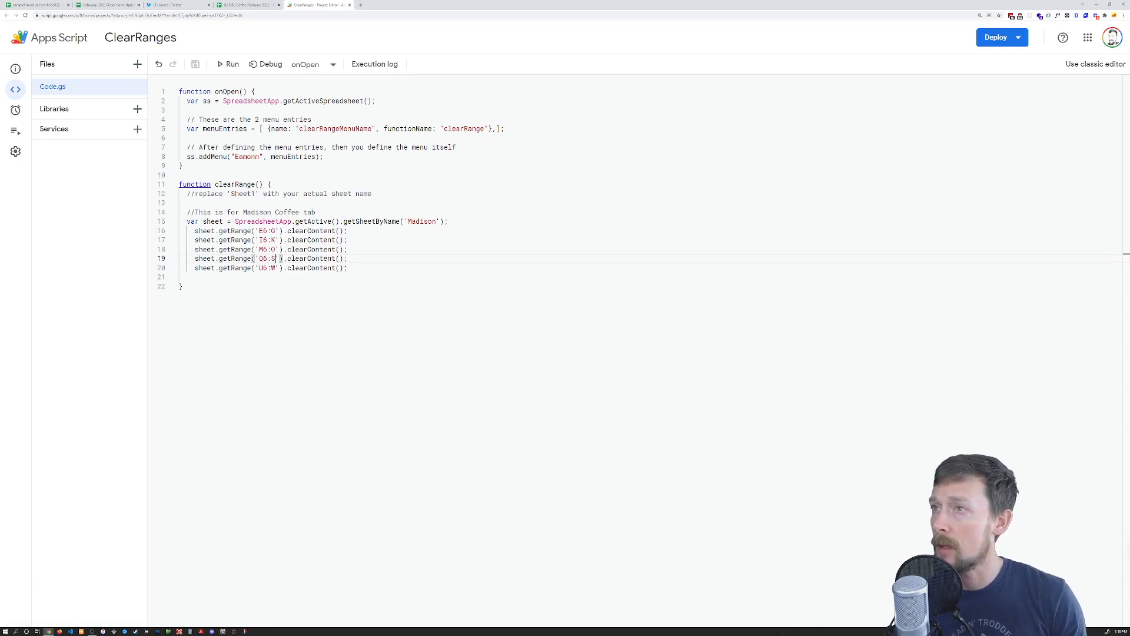
# Restore a test 3 in X75, close the ClearRanges script tab, and reload 02 OBE Coffee February 2022
pyautogui.click(260, 4)
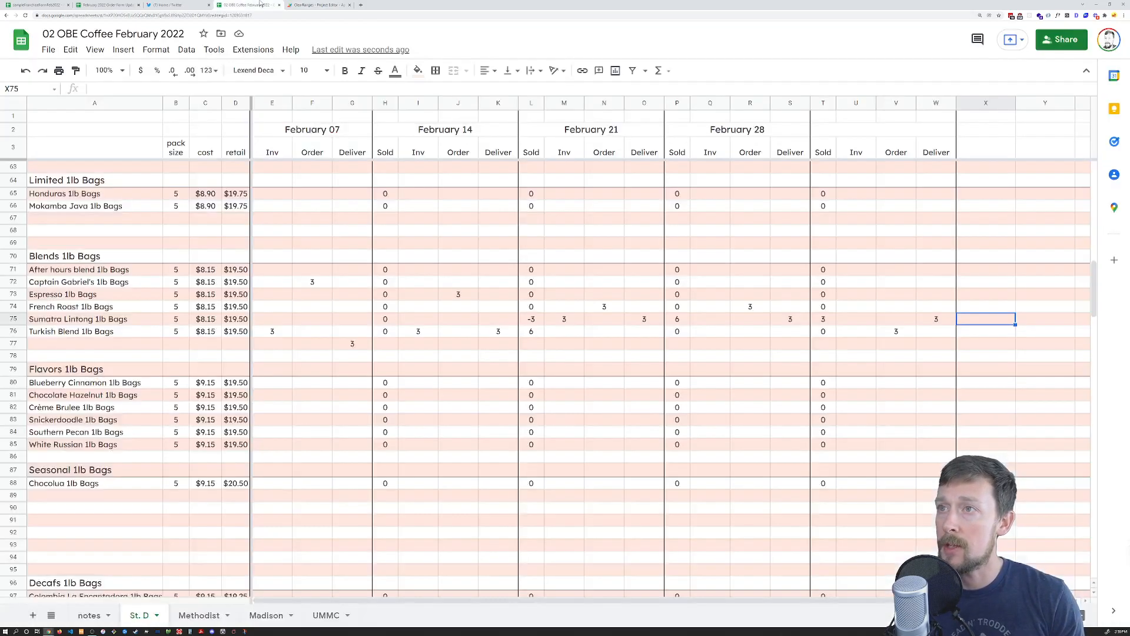
pyautogui.hotkey('ctrl', 'z')
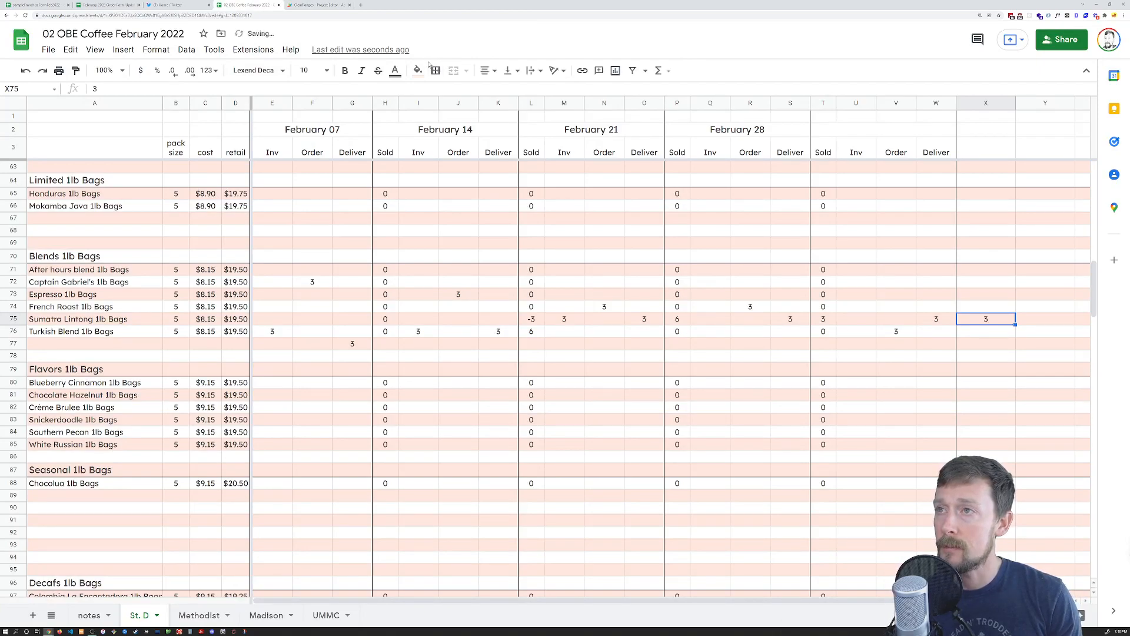
pyautogui.click(323, 5)
pyautogui.hotkey('ctrl', 'w')
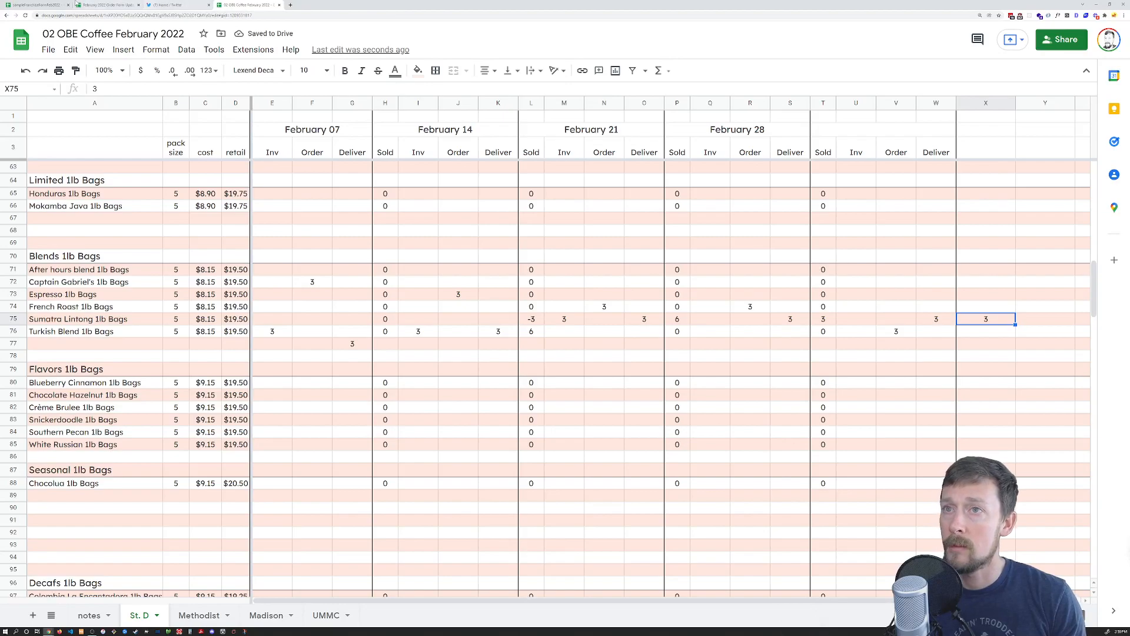
pyautogui.click(26, 16)
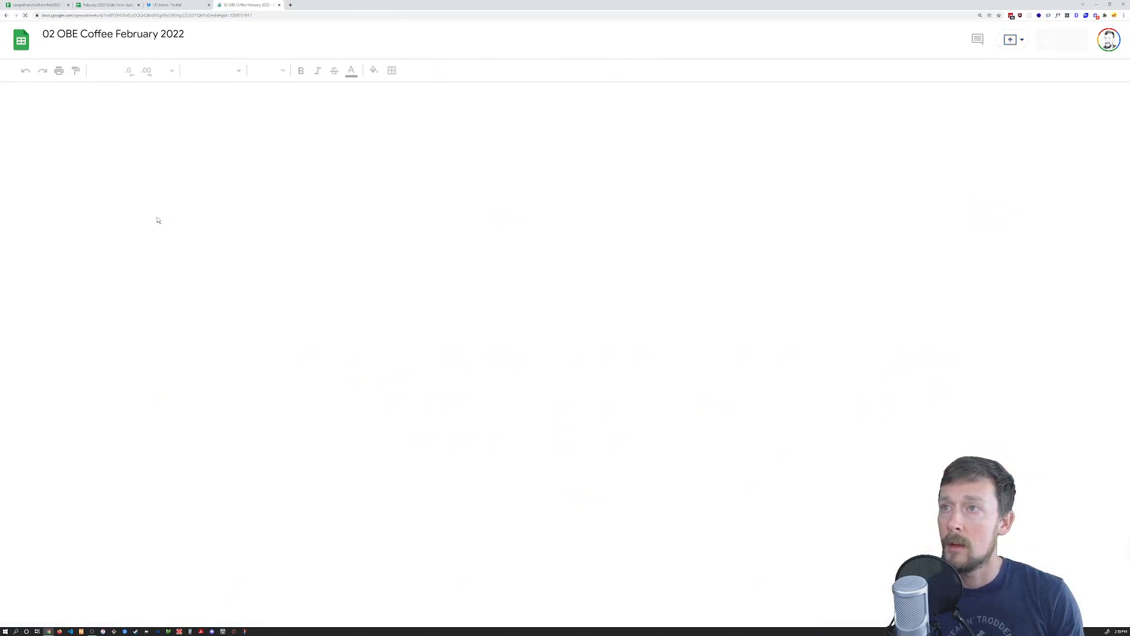
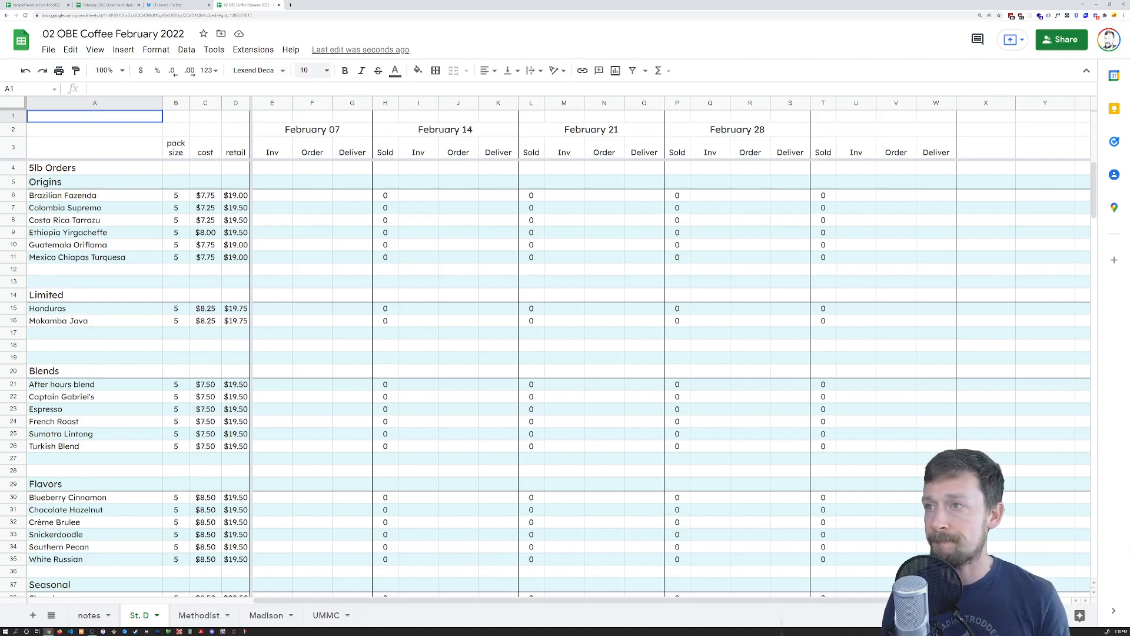
# Run clearRangeMenuName from the Eamonn menu and continue past the authorization prompt
pyautogui.click(326, 48)
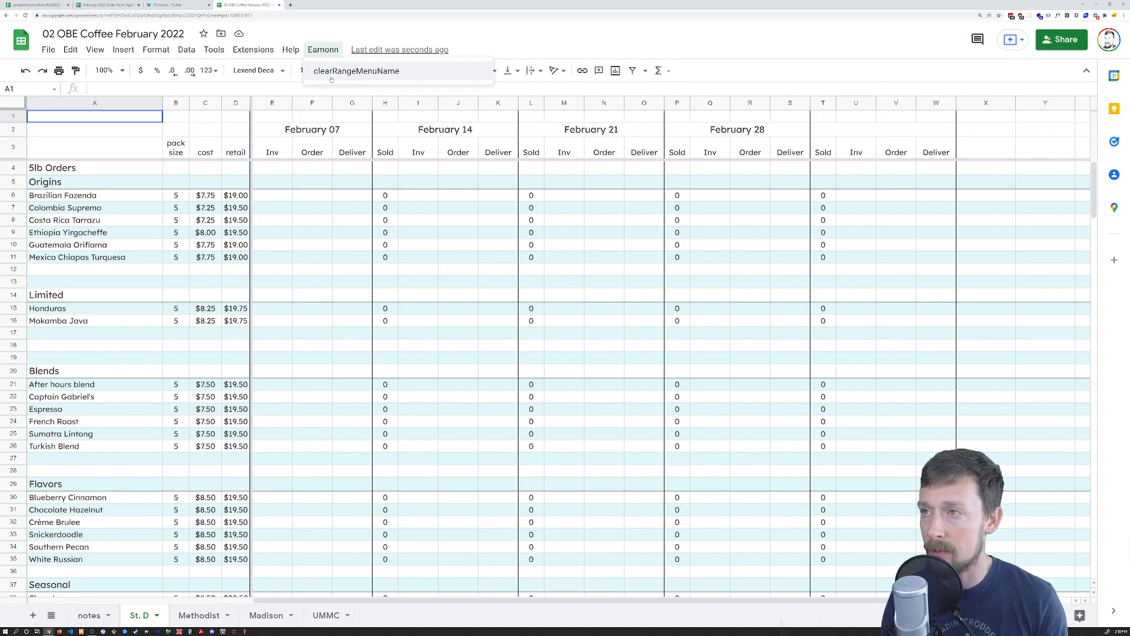
pyautogui.click(388, 71)
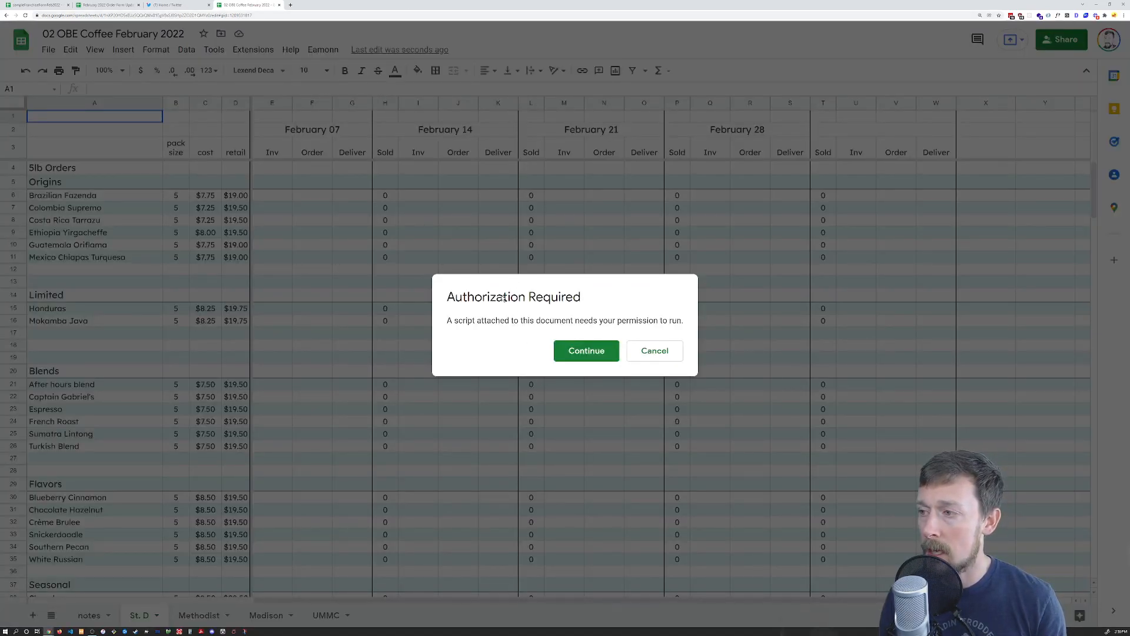
pyautogui.moveTo(464, 299); pyautogui.dragTo(352, 178)
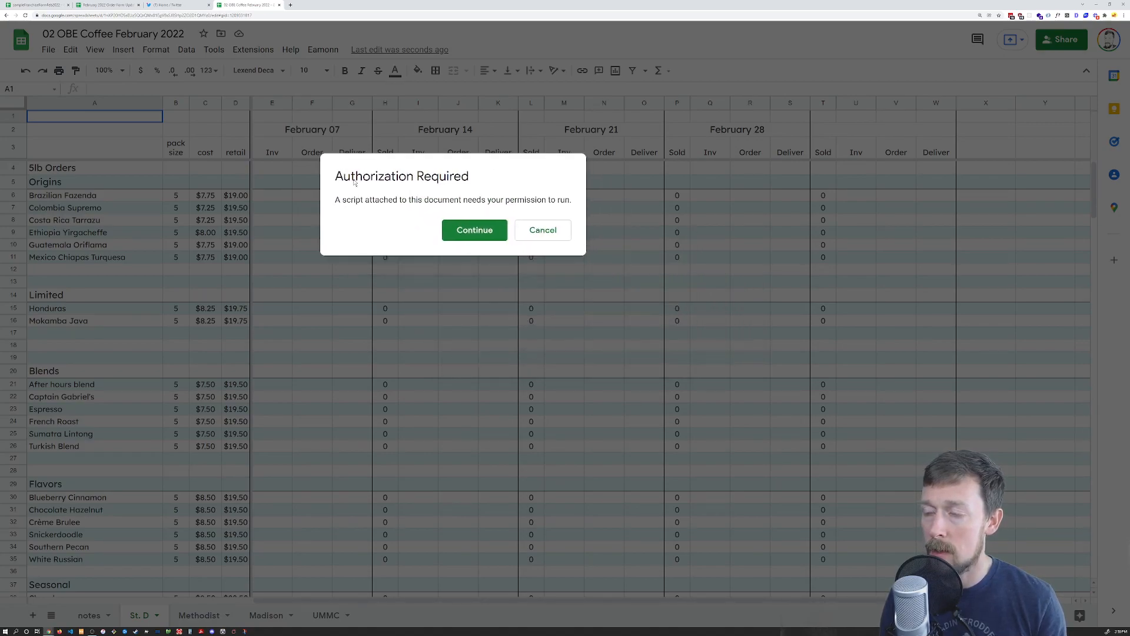
pyautogui.click(470, 230)
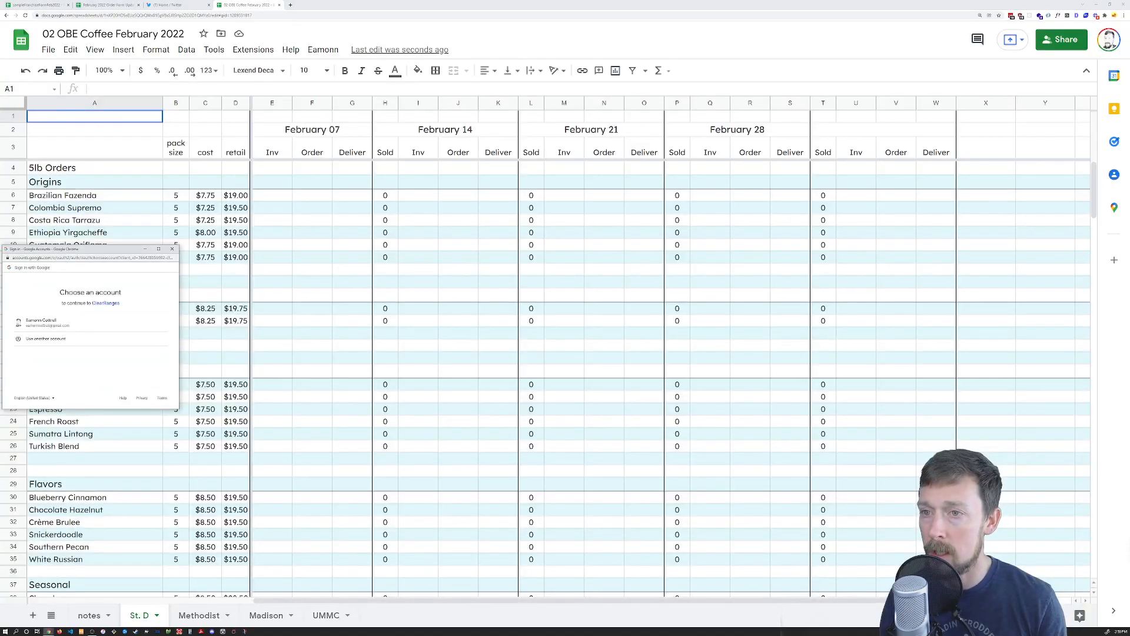
# Choose the Google account, proceed via Advanced to ClearRanges (unsafe), and allow access
pyautogui.moveTo(74, 250); pyautogui.dragTo(455, 154)
pyautogui.hotkey('ctrl', '+')
pyautogui.hotkey('ctrl', '+')
pyautogui.click(429, 237)
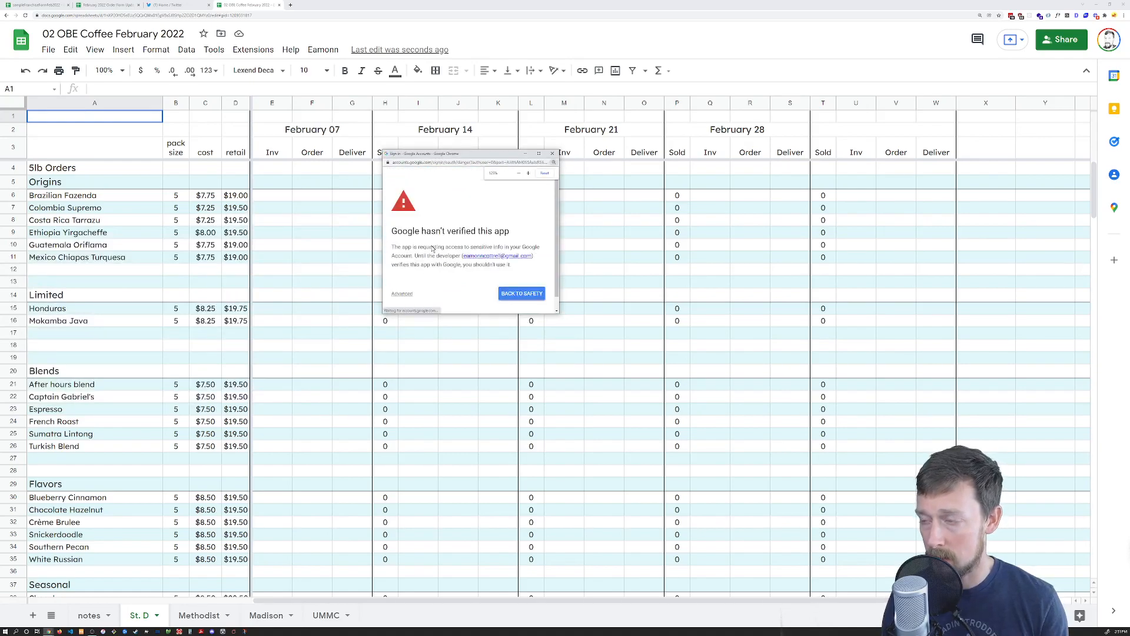
pyautogui.click(406, 292)
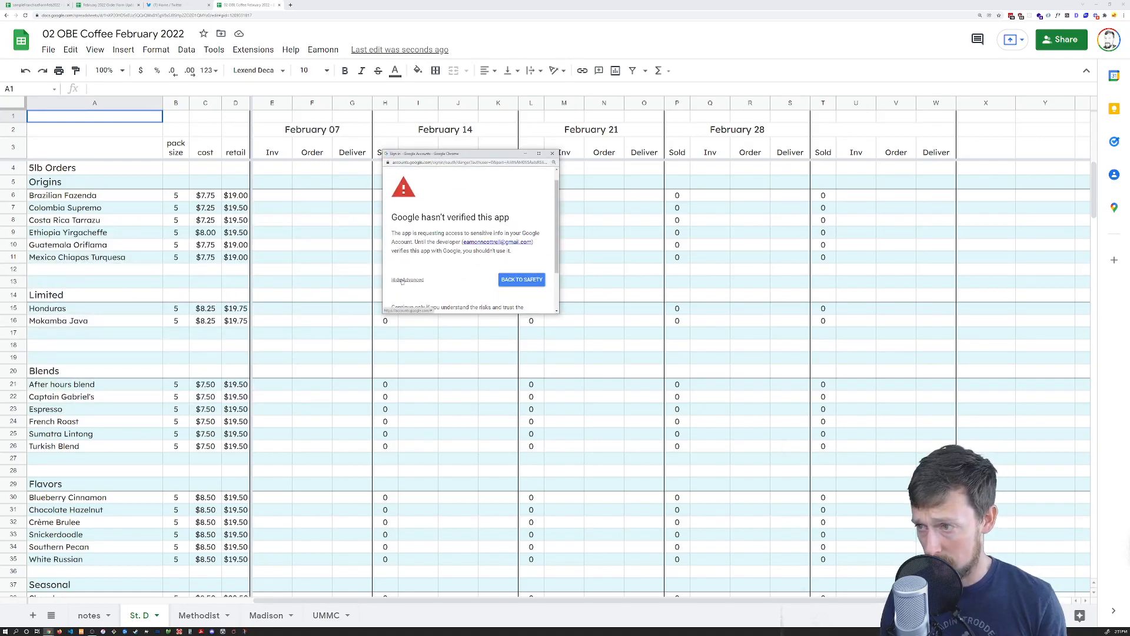
pyautogui.scroll(-1, 402, 281)
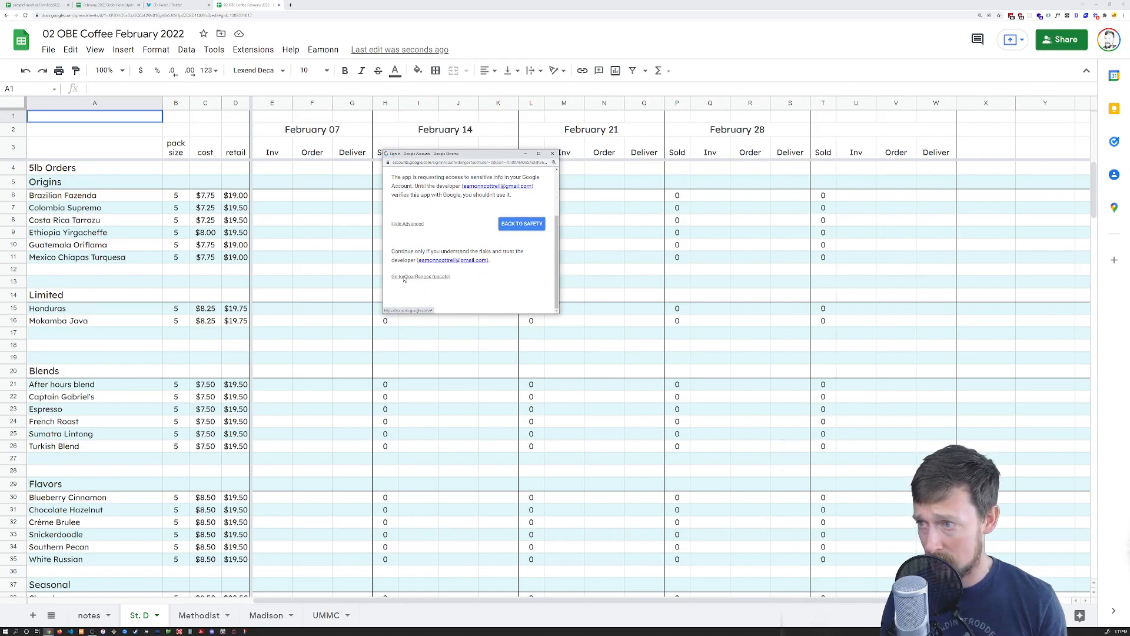
pyautogui.click(405, 280)
pyautogui.scroll(-4, 447, 247)
pyautogui.click(503, 264)
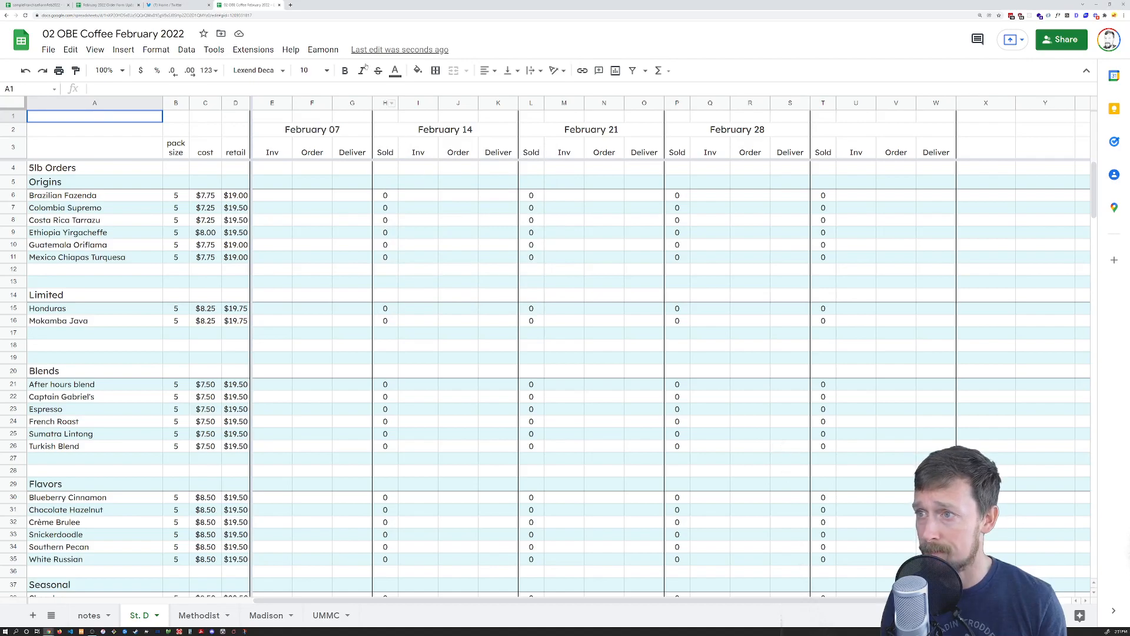
pyautogui.scroll(-15, 332, 171)
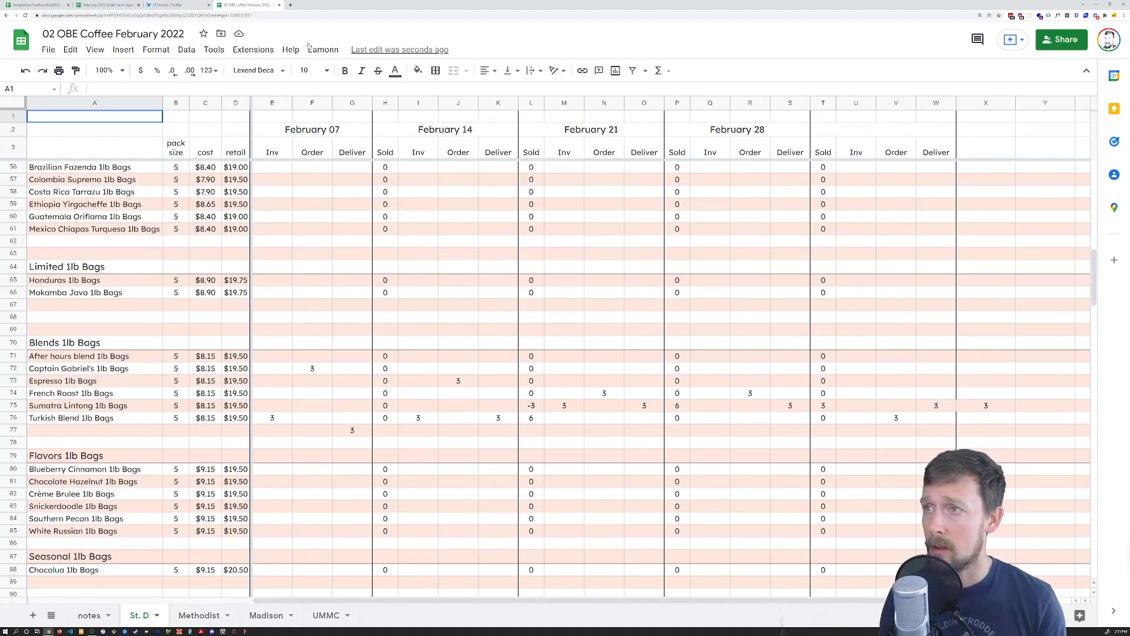
pyautogui.click(318, 52)
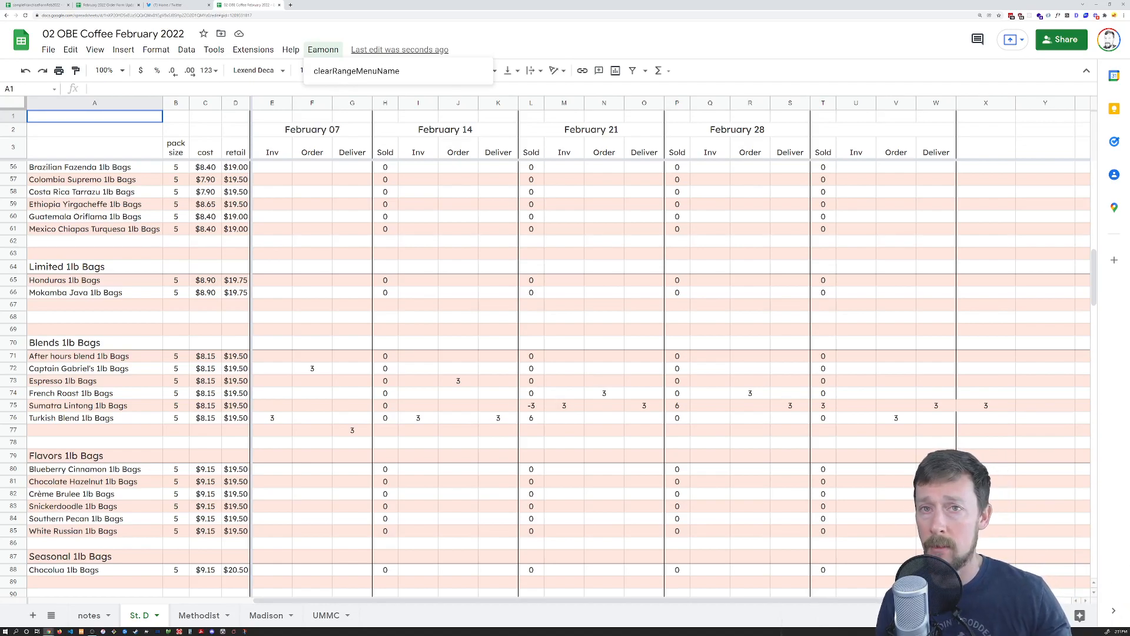
pyautogui.click(346, 71)
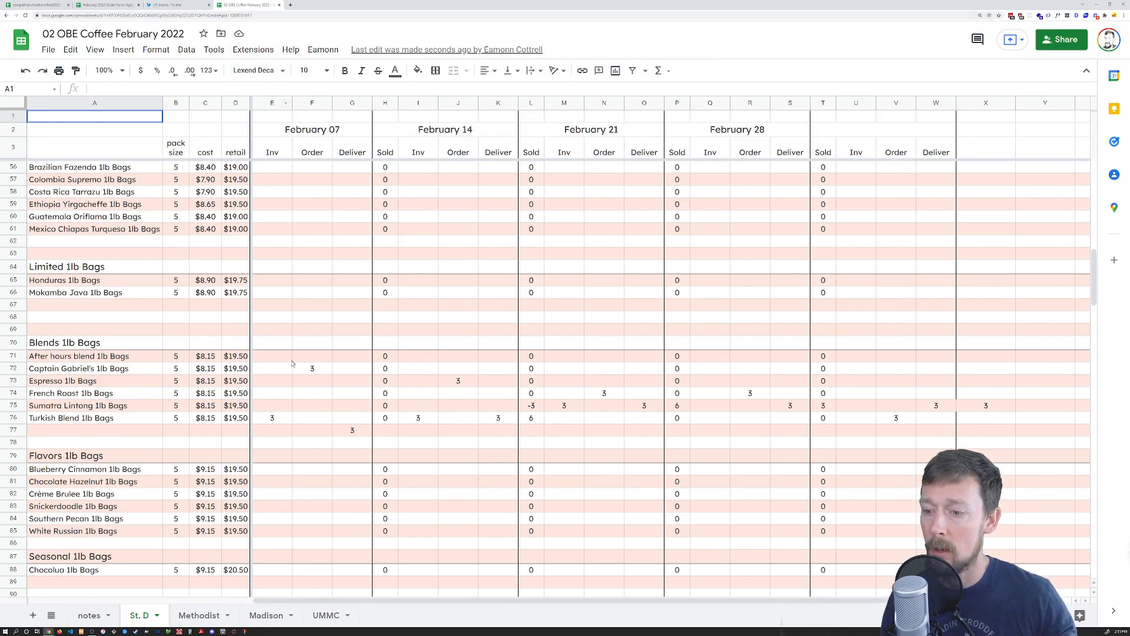
# On the Madison sheet, enter test 3s in F8, G10, E10 and 4s in I9, J9, K9, Q9, R9
pyautogui.click(266, 615)
pyautogui.click(252, 219)
pyautogui.write('3')
pyautogui.click(291, 245)
pyautogui.write('3')
pyautogui.click(211, 244)
pyautogui.write('3')
pyautogui.click(357, 233)
pyautogui.write('4')
pyautogui.click(399, 233)
pyautogui.write('4')
pyautogui.click(433, 233)
pyautogui.write('4')
pyautogui.click(645, 235)
pyautogui.write('4')
pyautogui.click(688, 234)
pyautogui.write('4')
# Add test 4s in S9, N7, O8 and M7, and 44s near V11 and in W12
pyautogui.click(727, 235)
pyautogui.write('4')
pyautogui.click(797, 246)
pyautogui.write('44')
pyautogui.click(865, 271)
pyautogui.write('44')
pyautogui.click(547, 208)
pyautogui.write('4')
pyautogui.click(583, 220)
pyautogui.write('4')
pyautogui.click(503, 208)
pyautogui.write('4')
pyautogui.press('Tab')
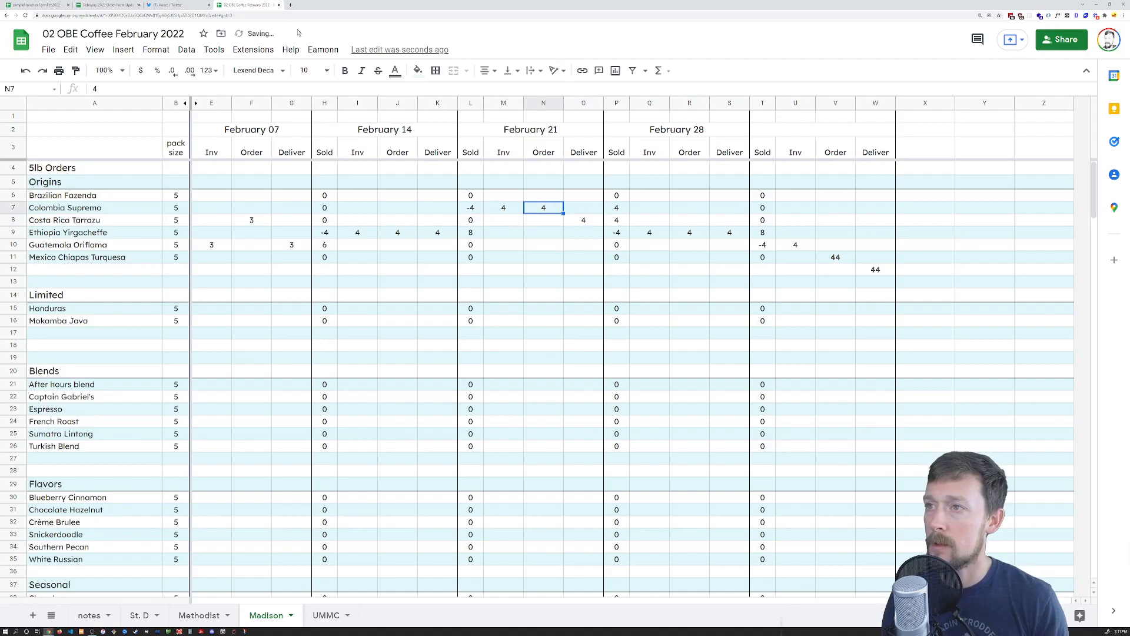
# Run clearRangeMenuName on Madison, scroll down to verify the columns emptied, then return to the top
pyautogui.click(323, 49)
pyautogui.click(359, 70)
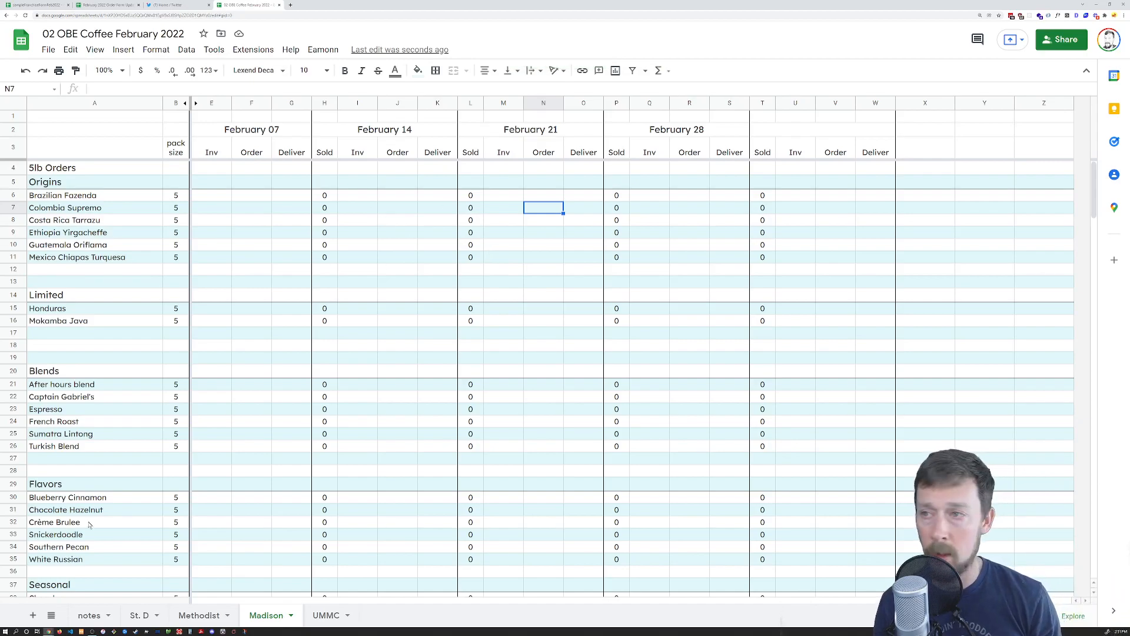
pyautogui.click(257, 51)
pyautogui.click(444, 259)
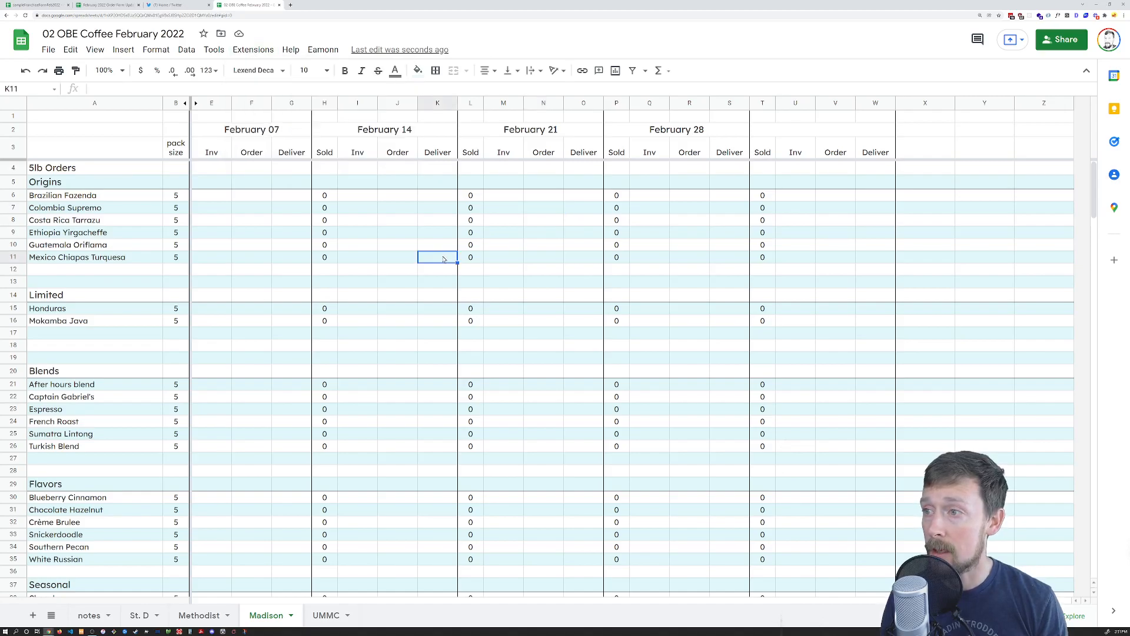
pyautogui.scroll(-20, 444, 259)
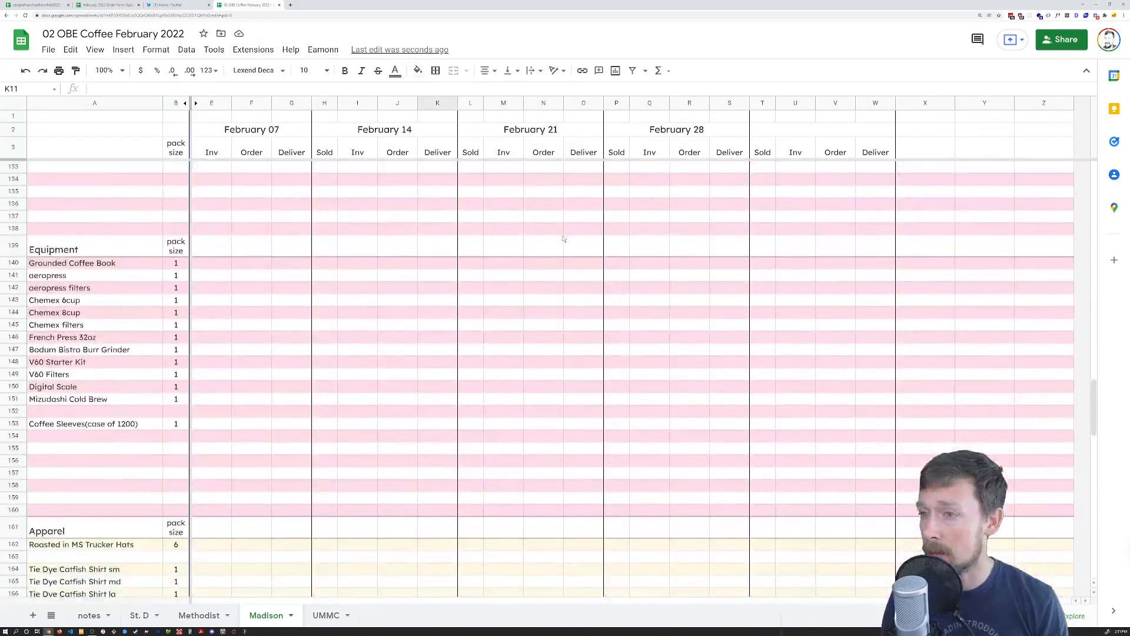
pyautogui.scroll(-10, 564, 238)
pyautogui.click(537, 244)
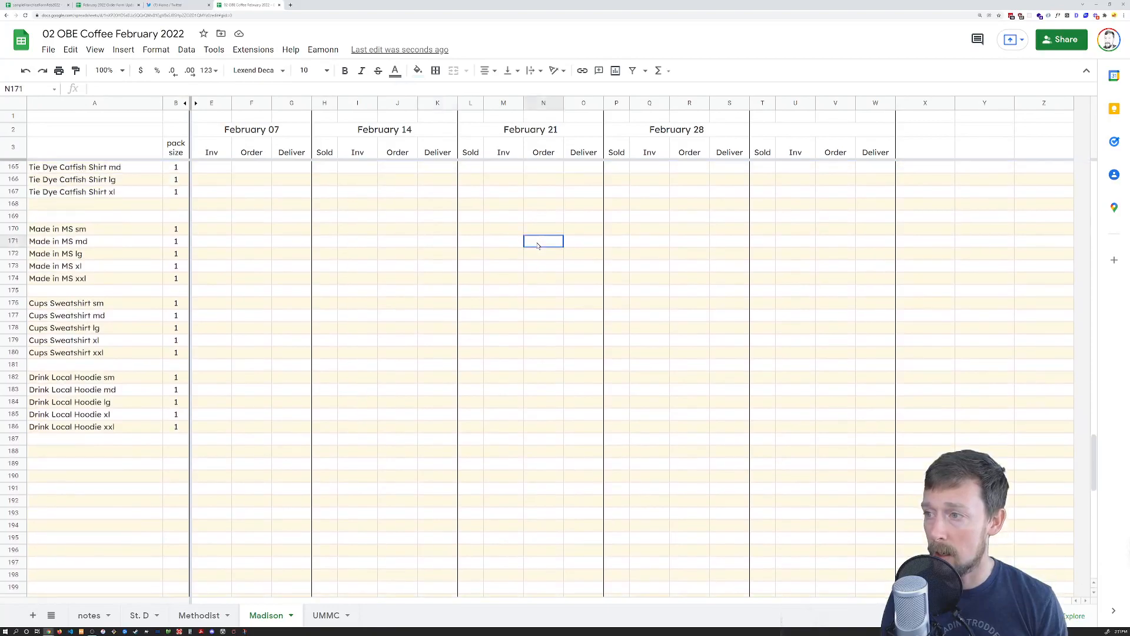
pyautogui.hotkey('ctrl', 'Home')
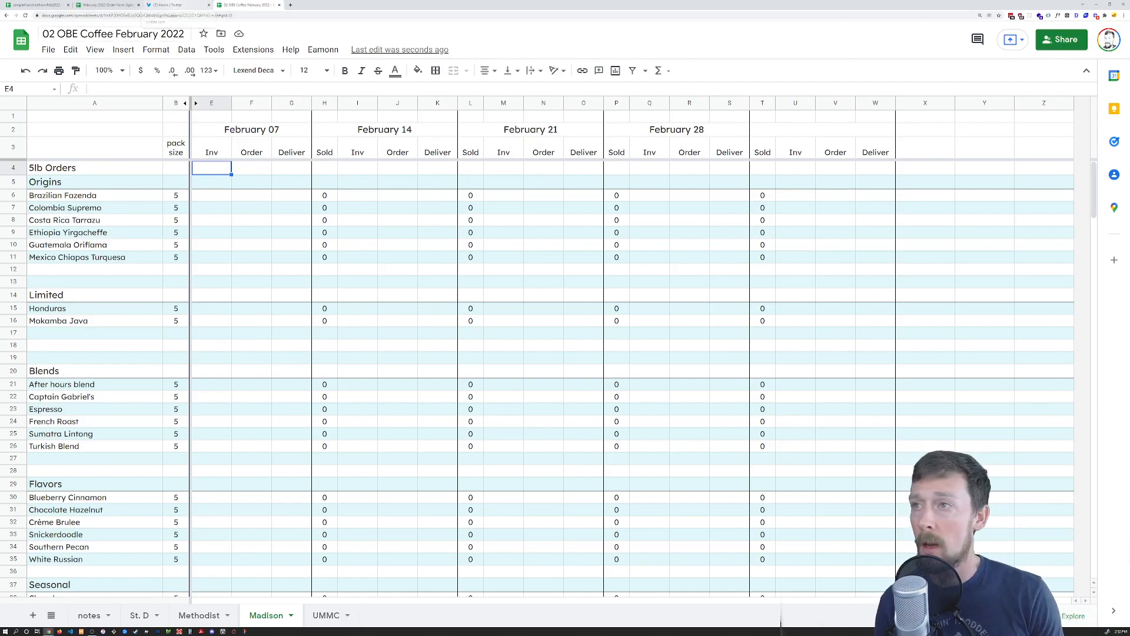
# Open the spreadsheet's Apps Script project in the ClearRanges editor
pyautogui.click(253, 49)
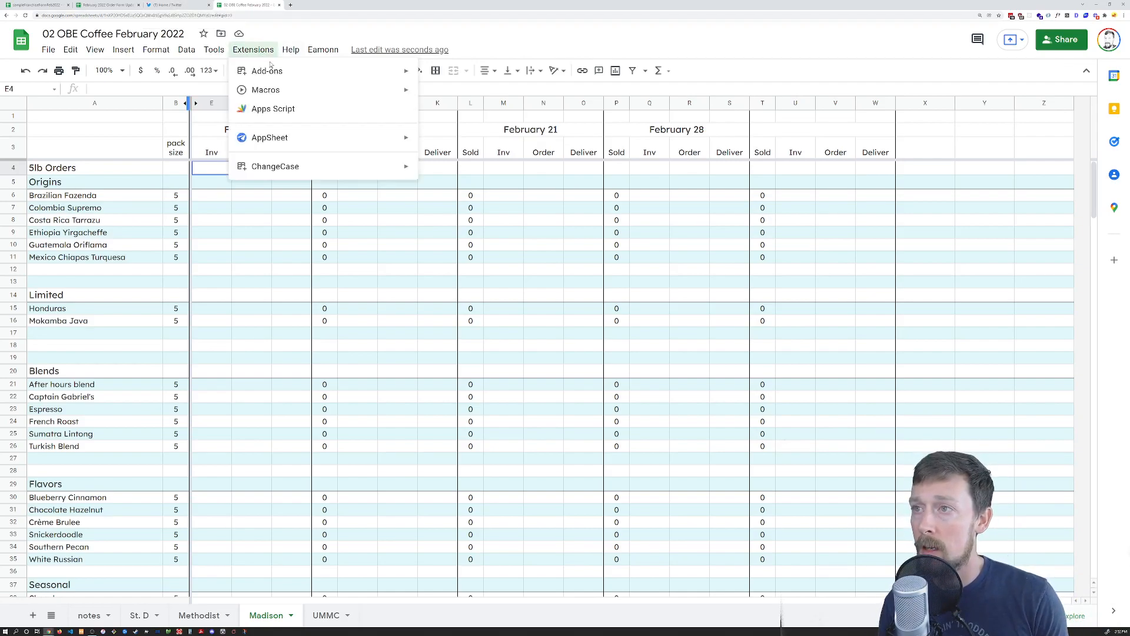
pyautogui.click(268, 108)
pyautogui.click(186, 4)
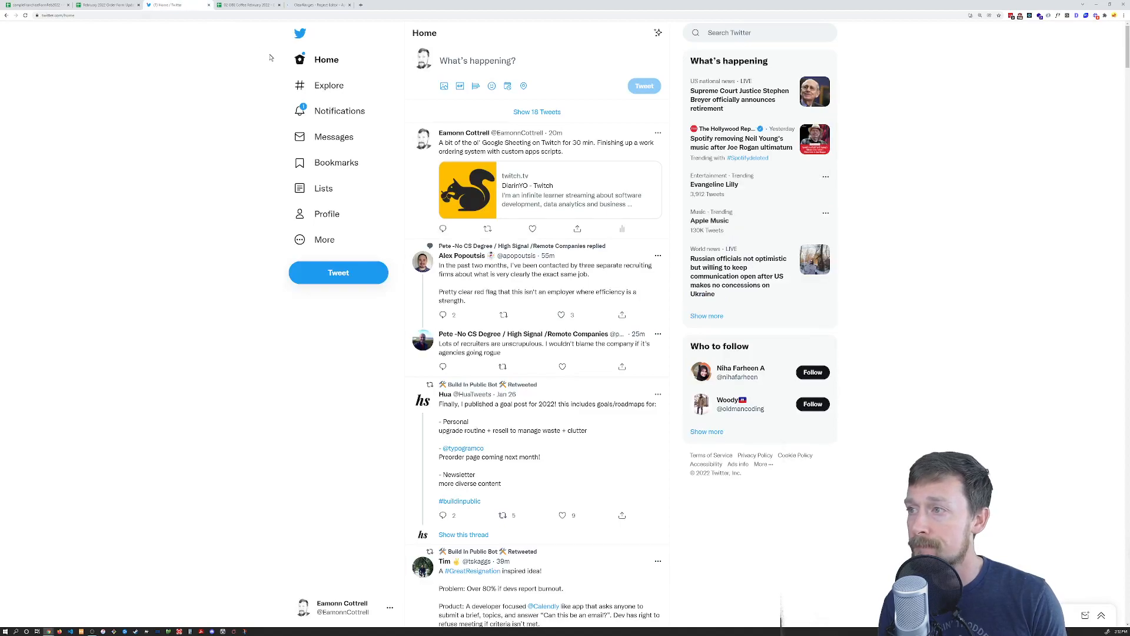
pyautogui.click(336, 111)
pyautogui.click(247, 4)
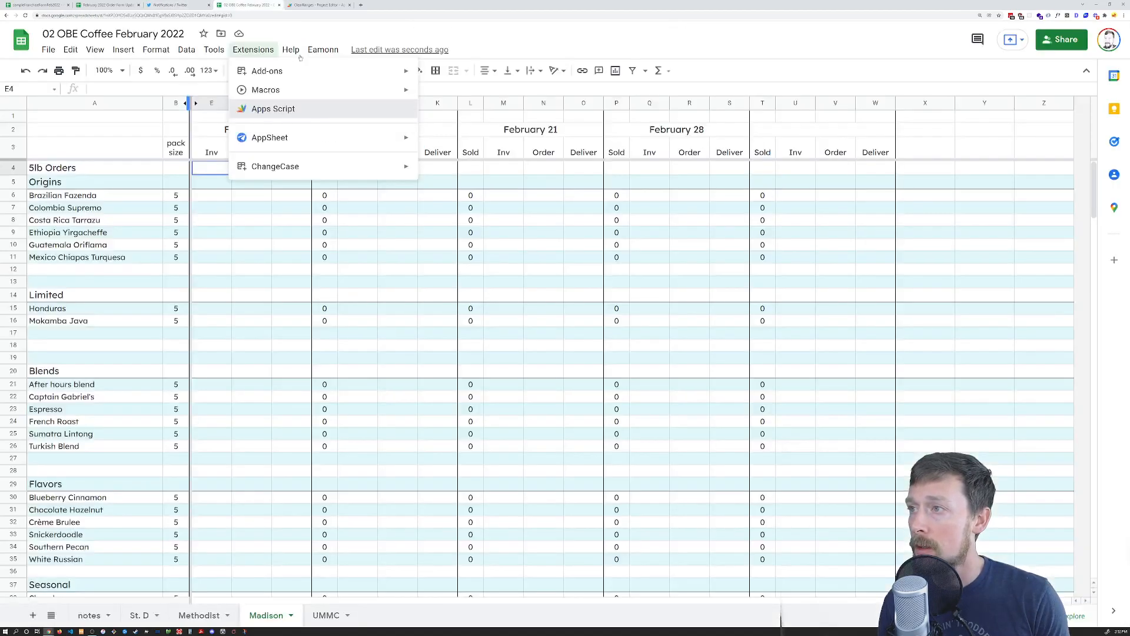
pyautogui.click(316, 4)
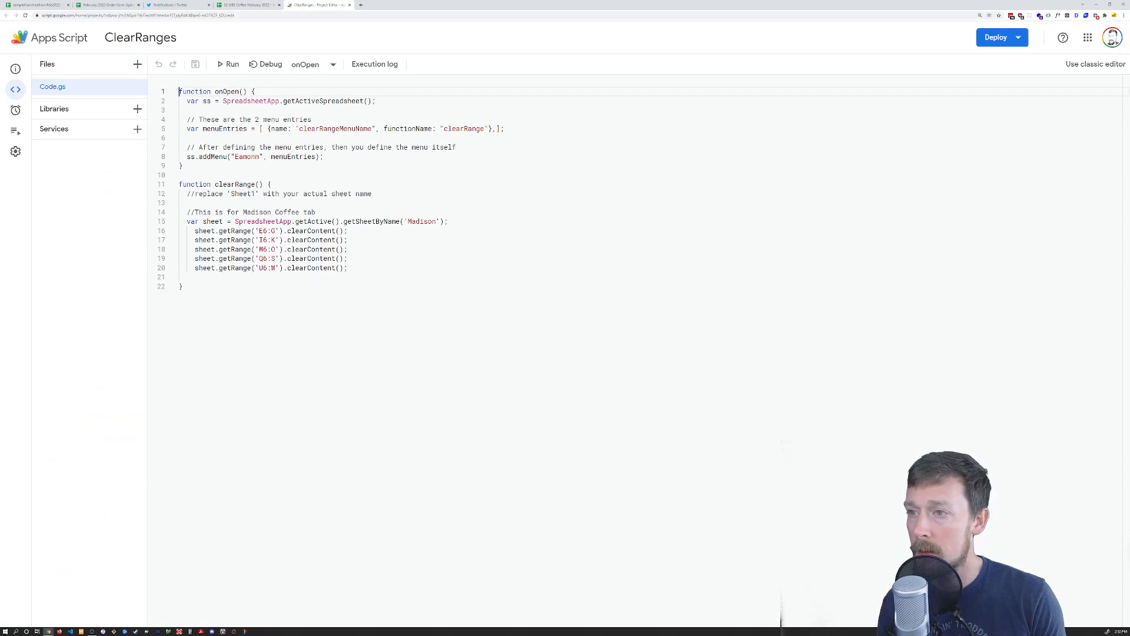
# Duplicate the Madison clearing block (lines 14–20) into four copies separated by blank lines
pyautogui.moveTo(349, 268); pyautogui.dragTo(171, 212)
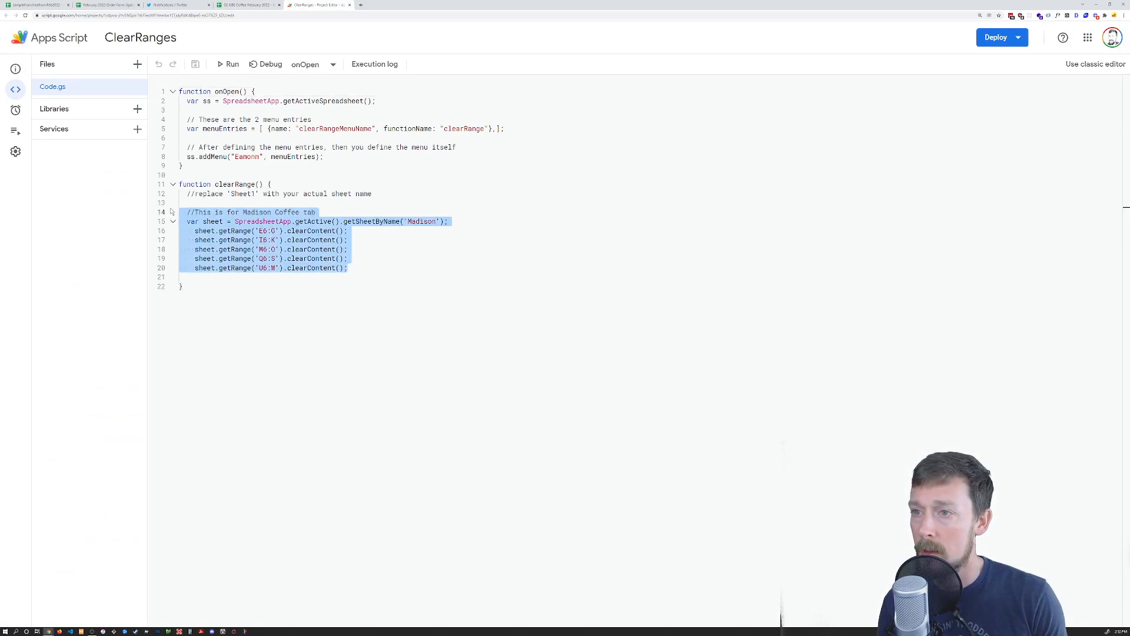
pyautogui.hotkey('shift', 'alt', 'Down')
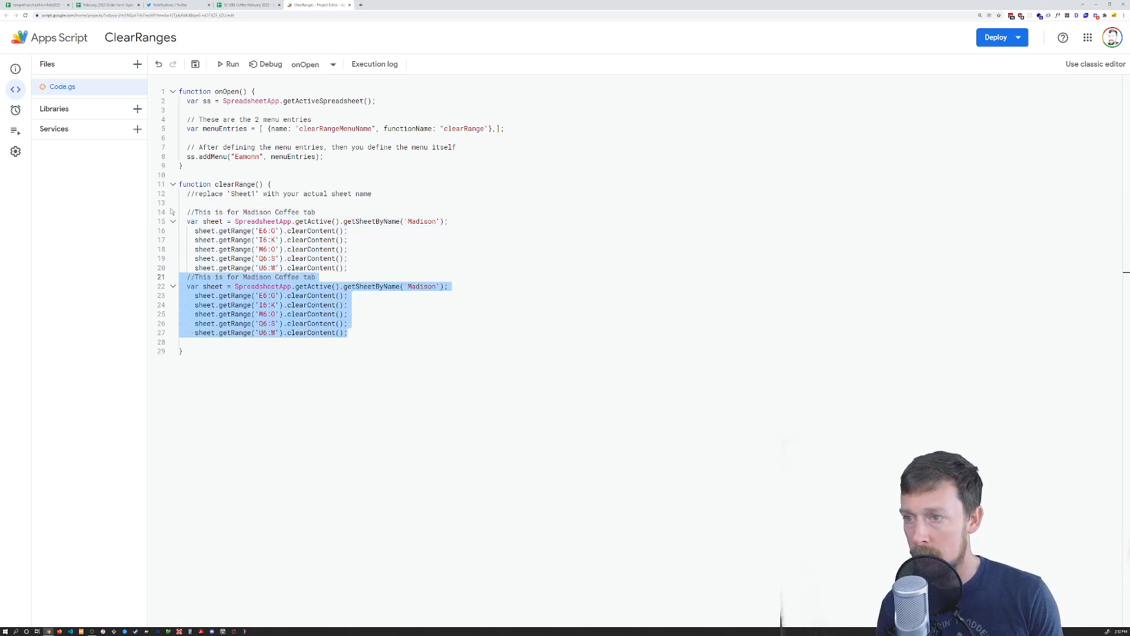
pyautogui.hotkey('shift', 'alt', 'Down')
pyautogui.hotkey('shift', 'alt', 'Down')
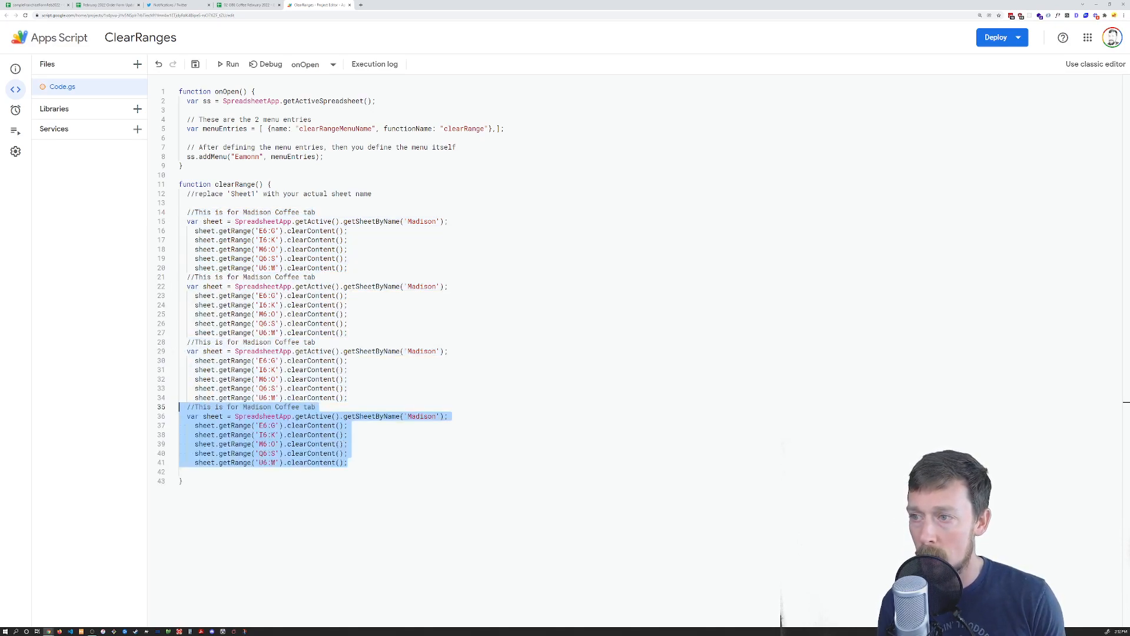
pyautogui.click(349, 268)
pyautogui.press('Return')
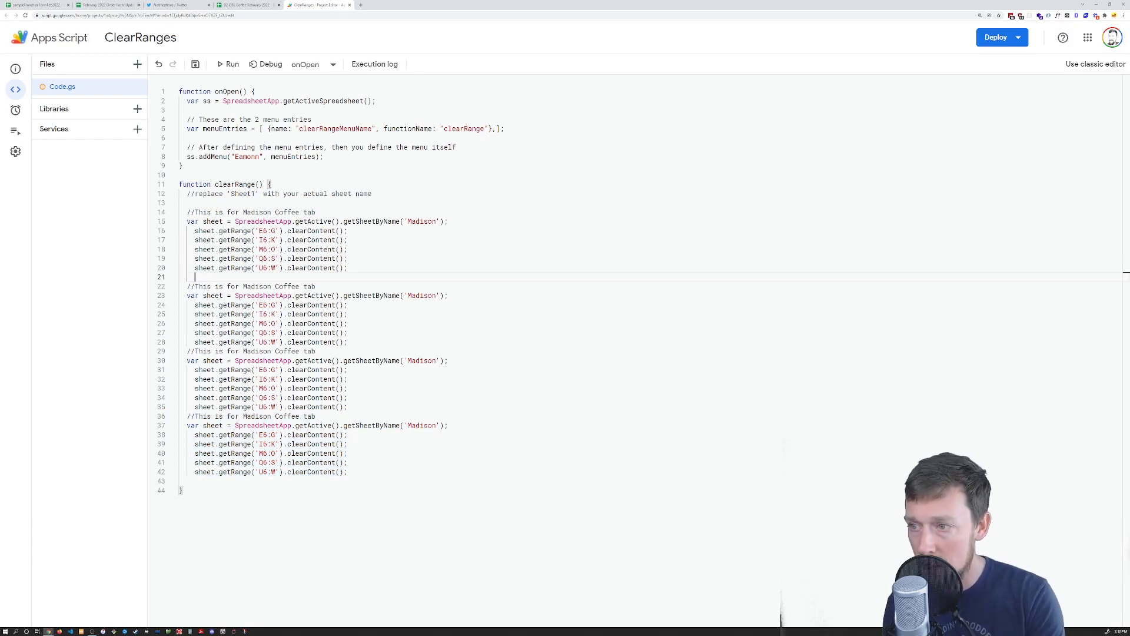
pyautogui.click(317, 351)
pyautogui.press('Return')
pyautogui.click(317, 425)
pyautogui.press('Return')
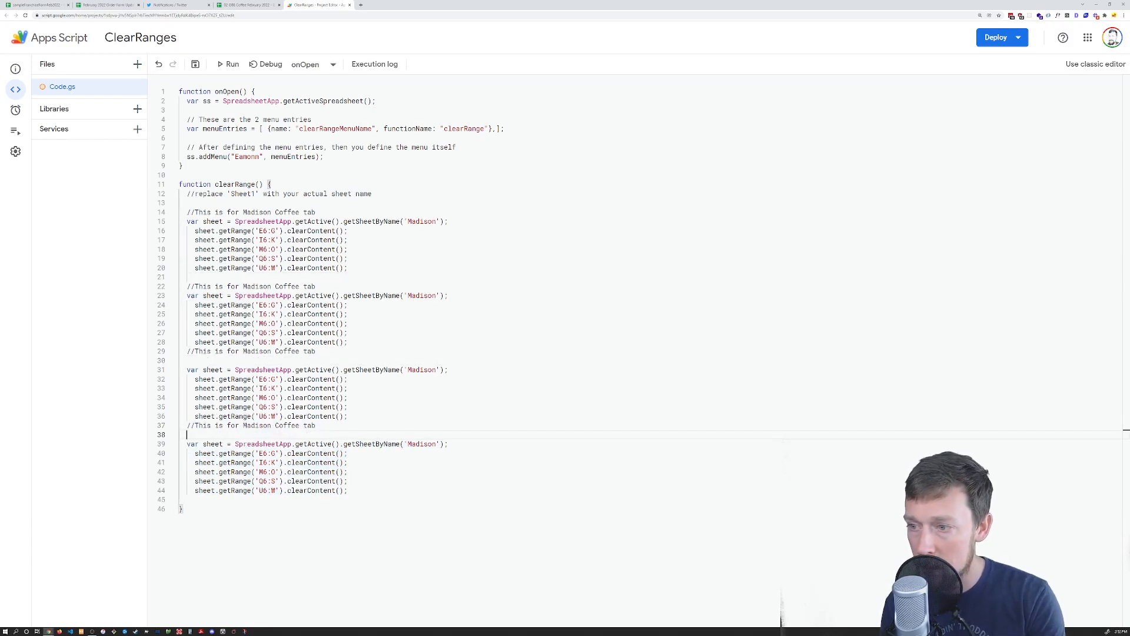
# Rename the second block's comment to St. D and tidy the blank lines between blocks
pyautogui.click(264, 286)
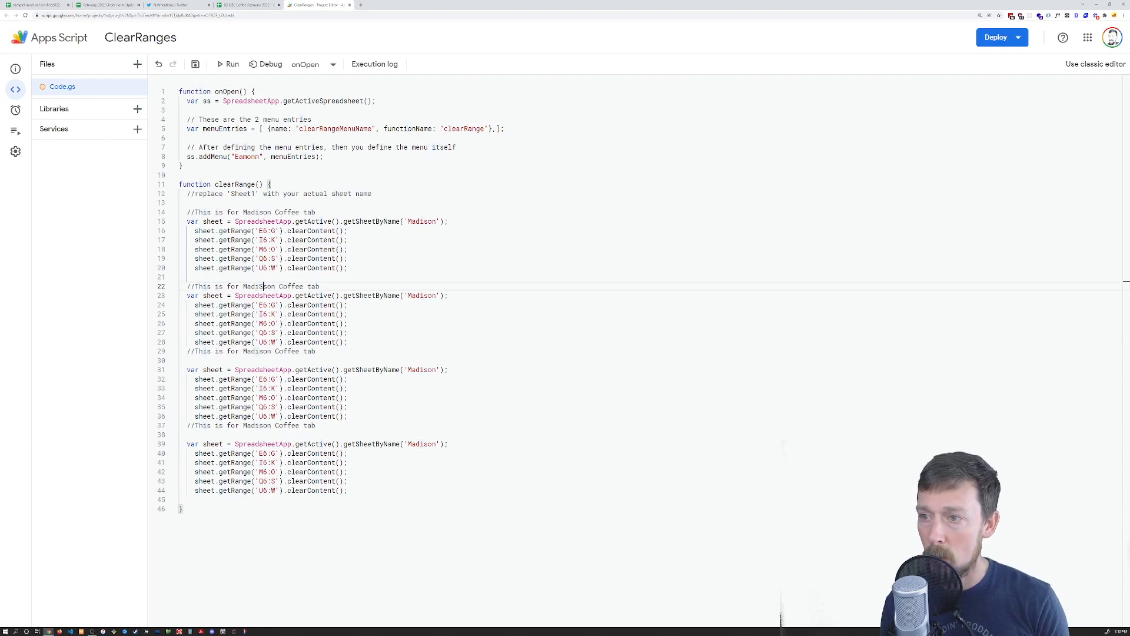
pyautogui.hotkey('ctrl', 'BackSpace')
pyautogui.hotkey('ctrl', 'Delete')
pyautogui.write('St. D')
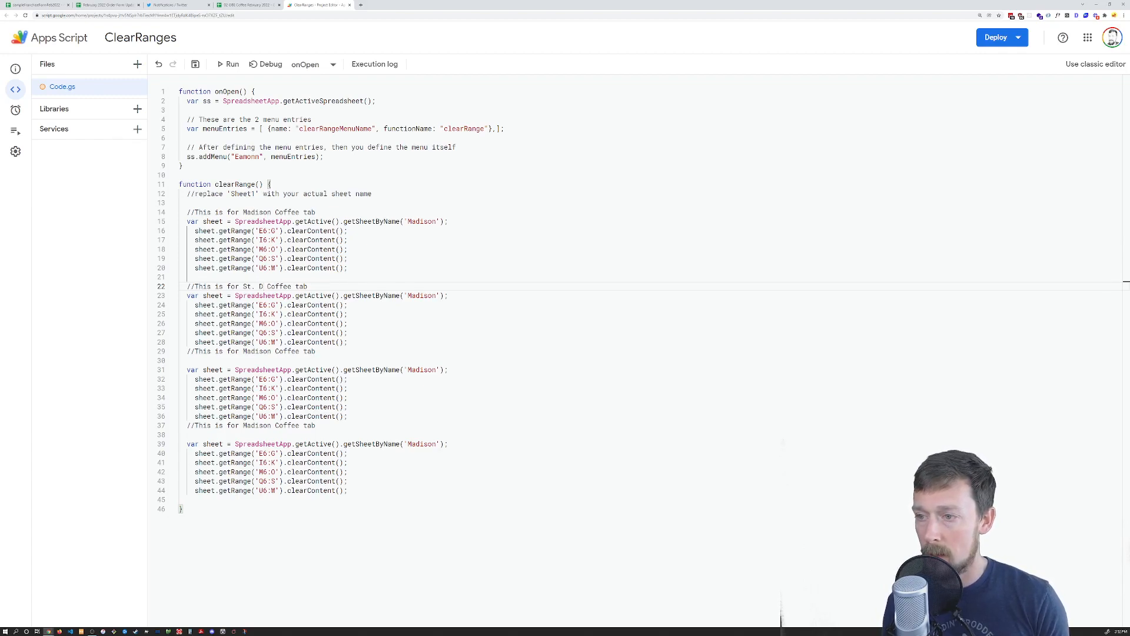
pyautogui.click(349, 342)
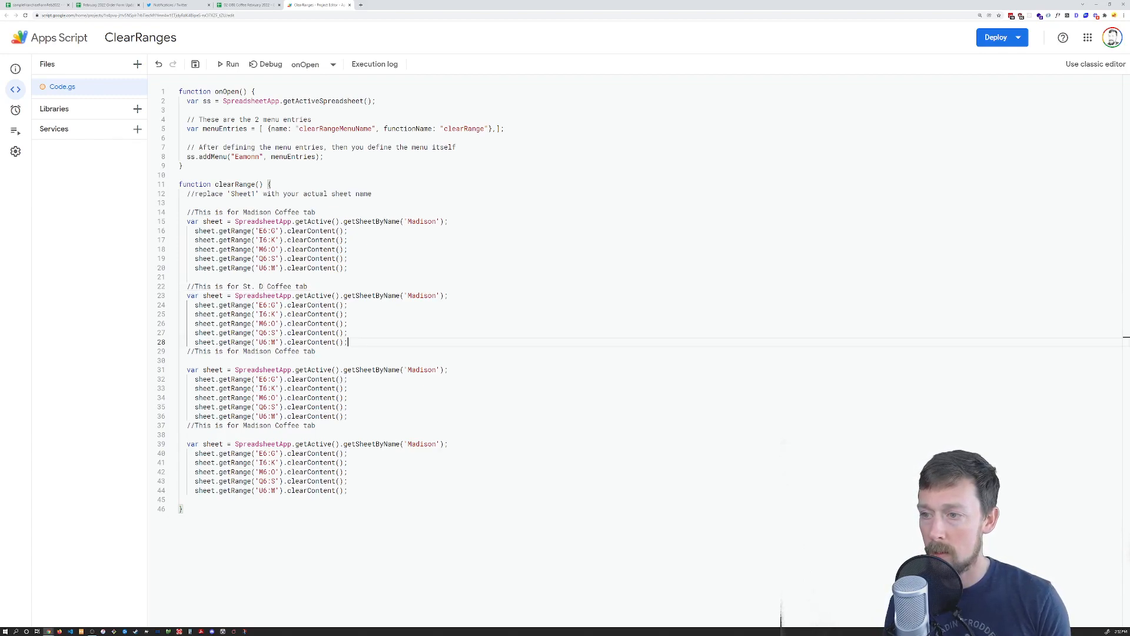
pyautogui.press('Return')
pyautogui.press('Down')
pyautogui.press('Down')
pyautogui.press('BackSpace')
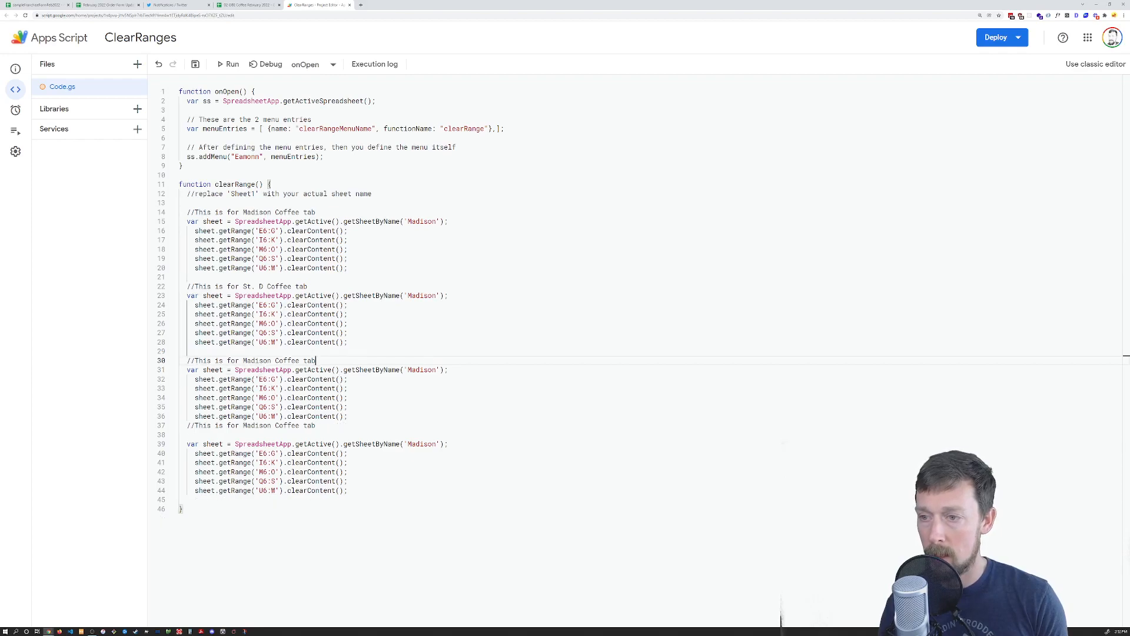
pyautogui.press('Down')
pyautogui.press('Down')
pyautogui.press('Down')
pyautogui.press('Down')
pyautogui.press('Down')
pyautogui.press('Down')
pyautogui.press('Down')
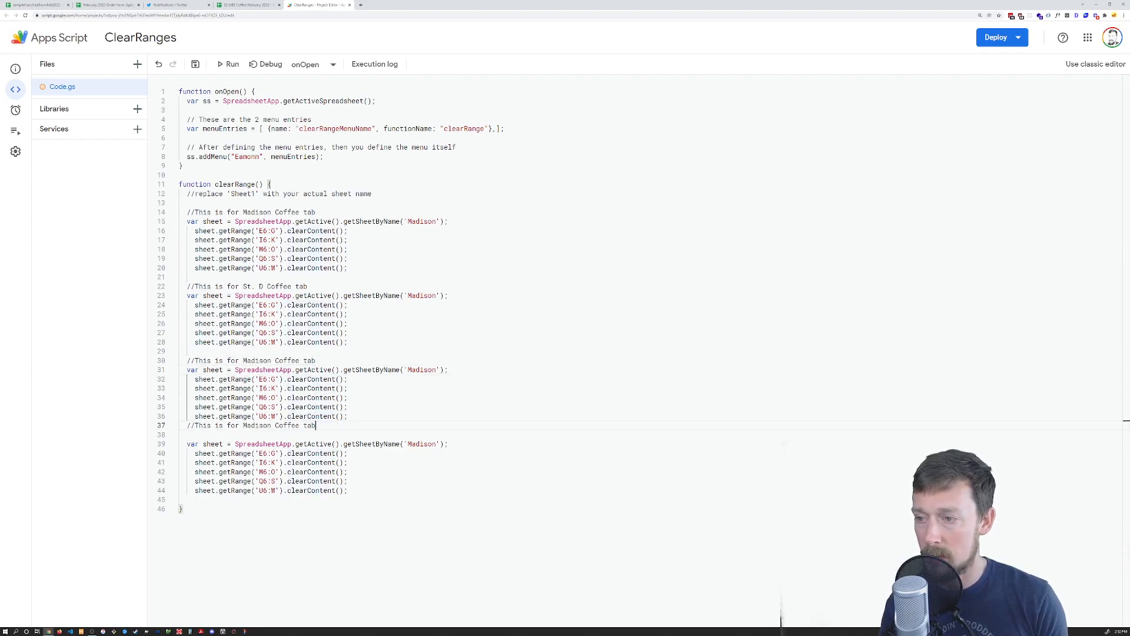
pyautogui.press('Delete')
pyautogui.press('Home')
pyautogui.press('Return')
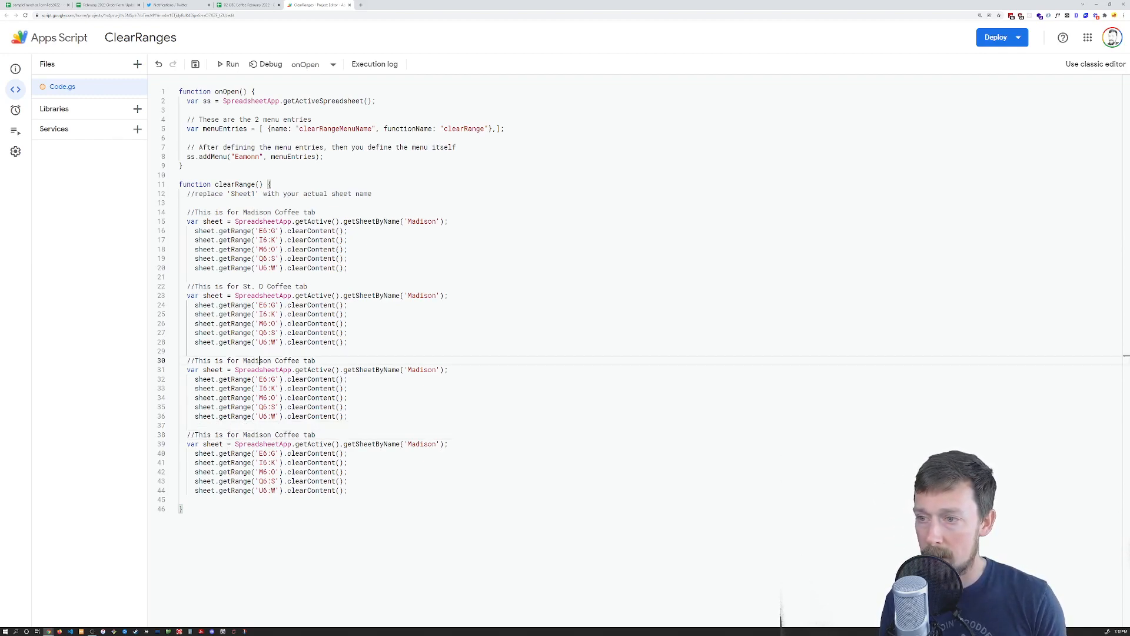
# Point the third block at Methodist and the second block's sheet name at St. D
pyautogui.doubleClick(257, 361)
pyautogui.write('Methodist')
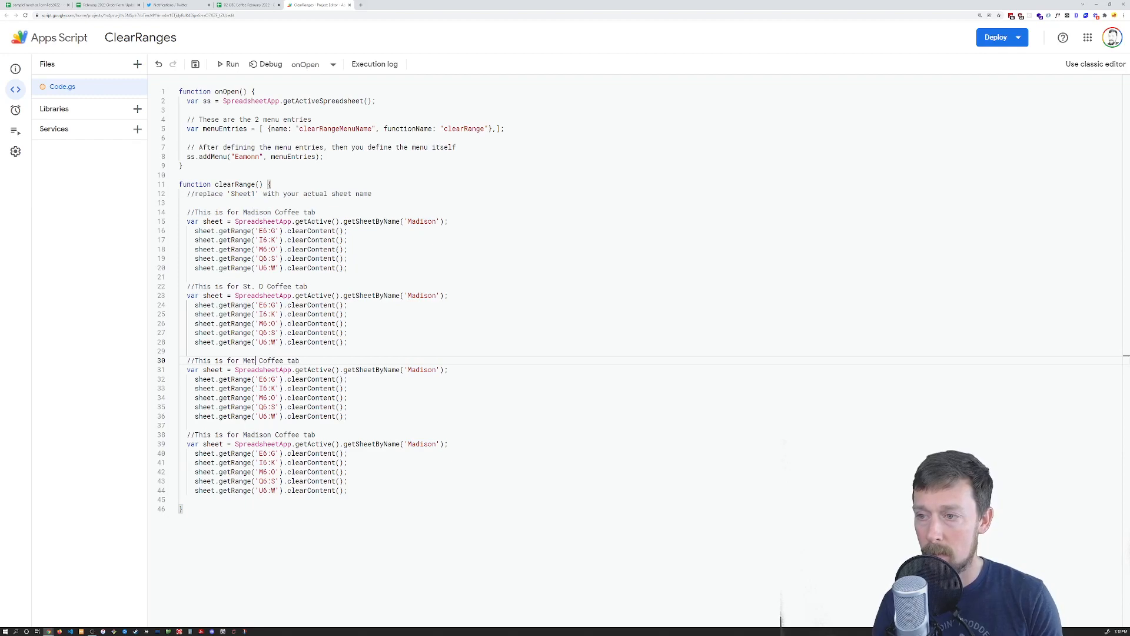
pyautogui.hotkey('ctrl', 'shift', 'Left')
pyautogui.hotkey('ctrl', 'c')
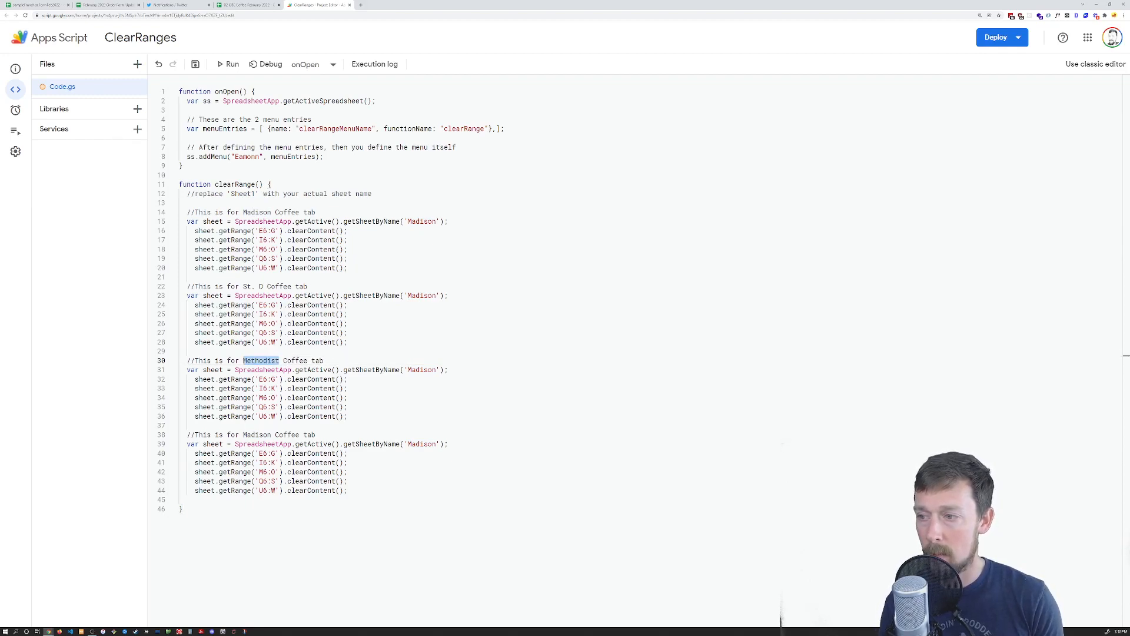
pyautogui.doubleClick(422, 370)
pyautogui.hotkey('ctrl', 'v')
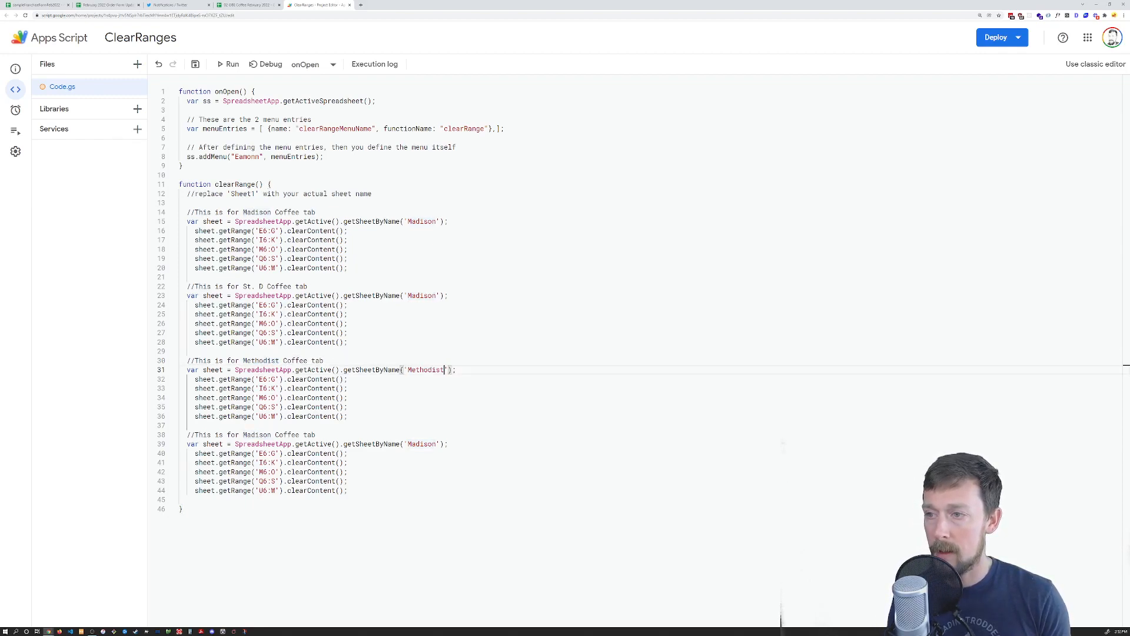
pyautogui.moveTo(179, 277); pyautogui.dragTo(243, 286)
pyautogui.hotkey('ctrl', 'c')
pyautogui.doubleClick(422, 296)
pyautogui.hotkey('ctrl', 'v')
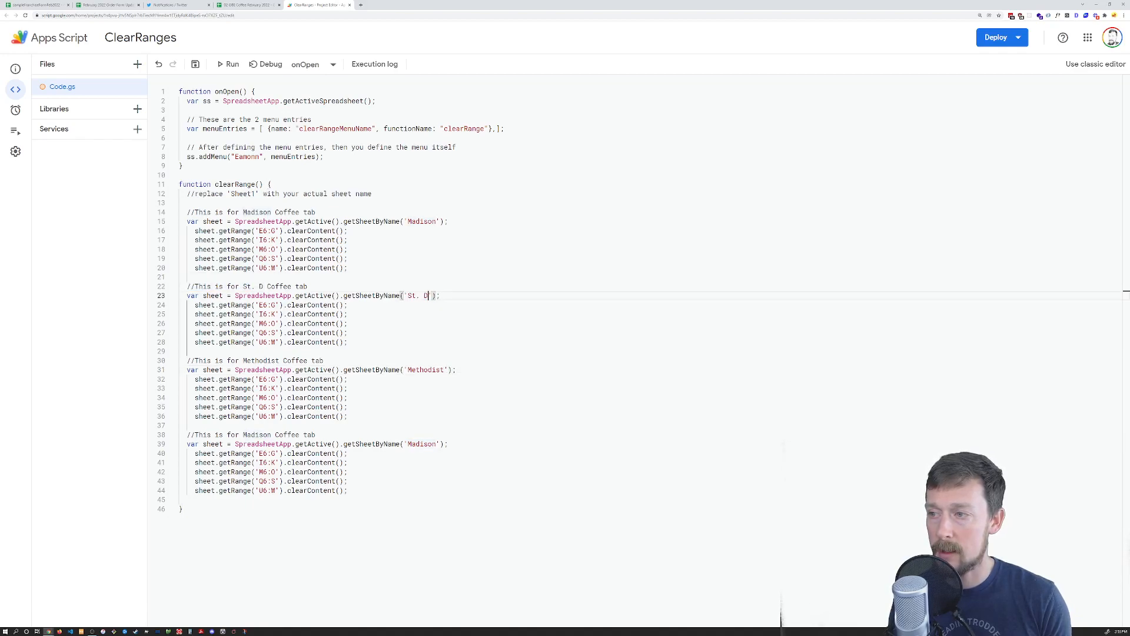
# Set the last block's comment and sheet name to UMMC, save, and close the editor
pyautogui.doubleClick(257, 435)
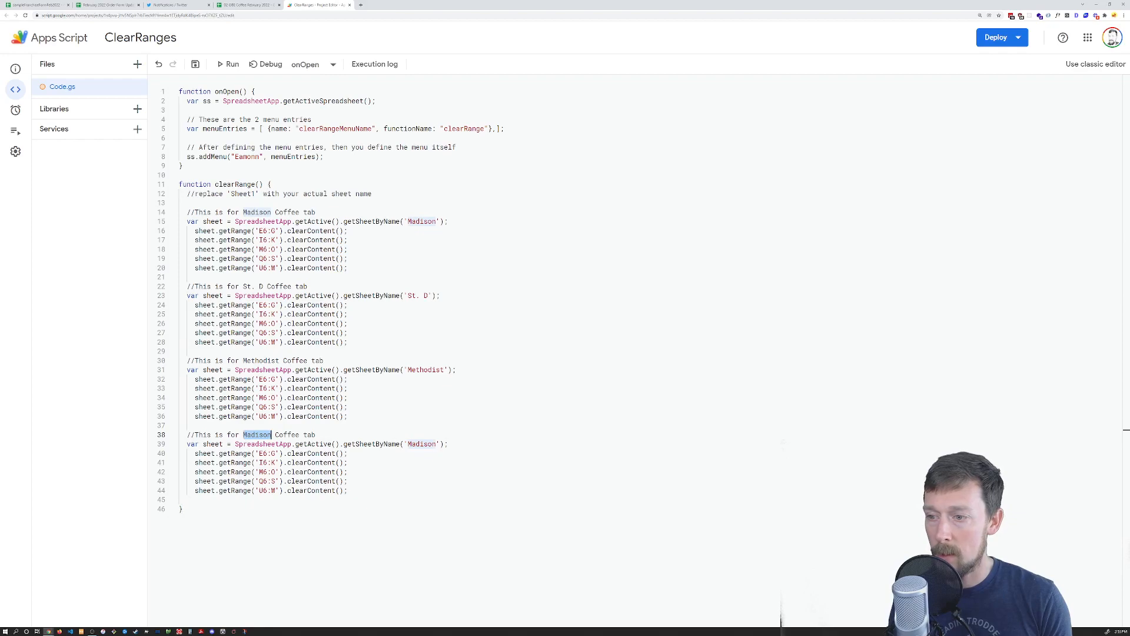
pyautogui.write('UMMC')
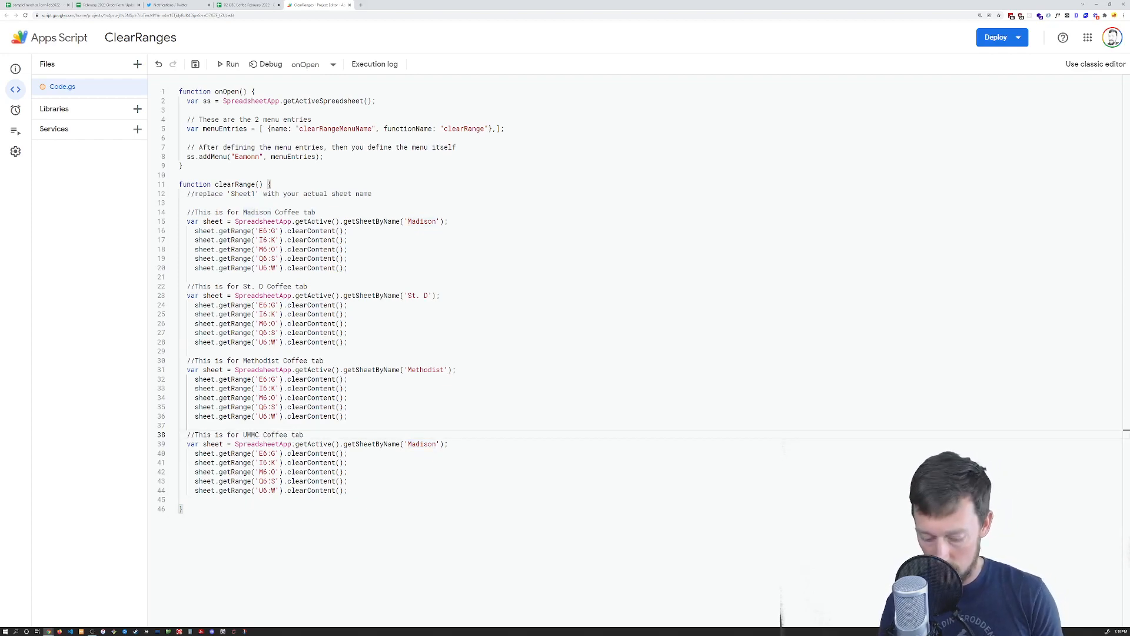
pyautogui.hotkey('ctrl', 'shift', 'Left')
pyautogui.hotkey('ctrl', 'c')
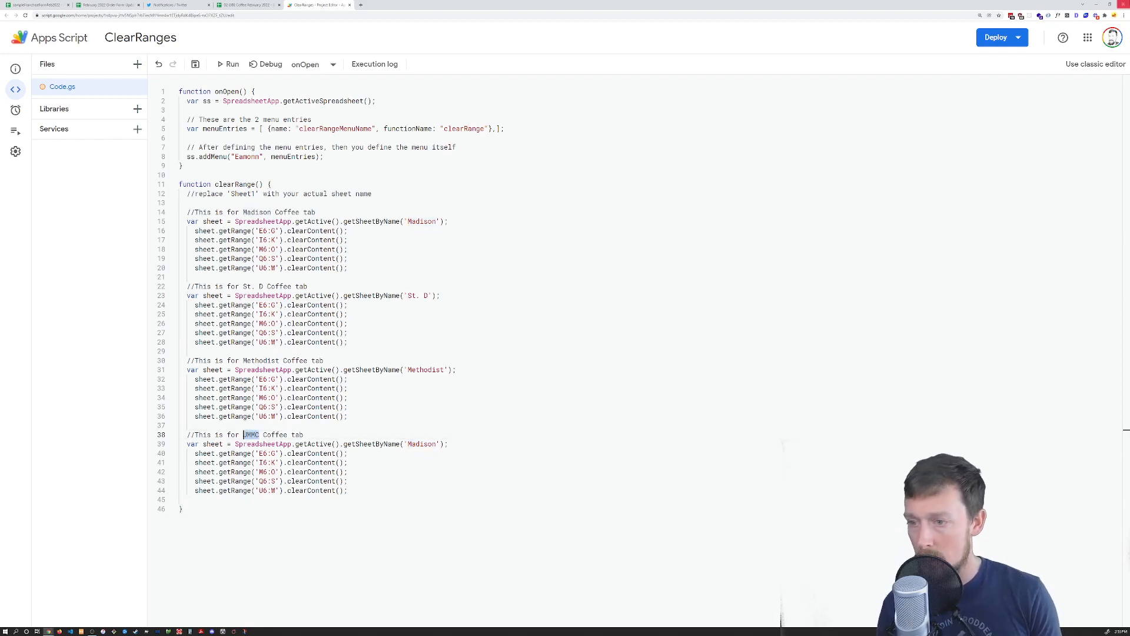
pyautogui.doubleClick(422, 444)
pyautogui.hotkey('ctrl', 'v')
pyautogui.hotkey('ctrl', 's')
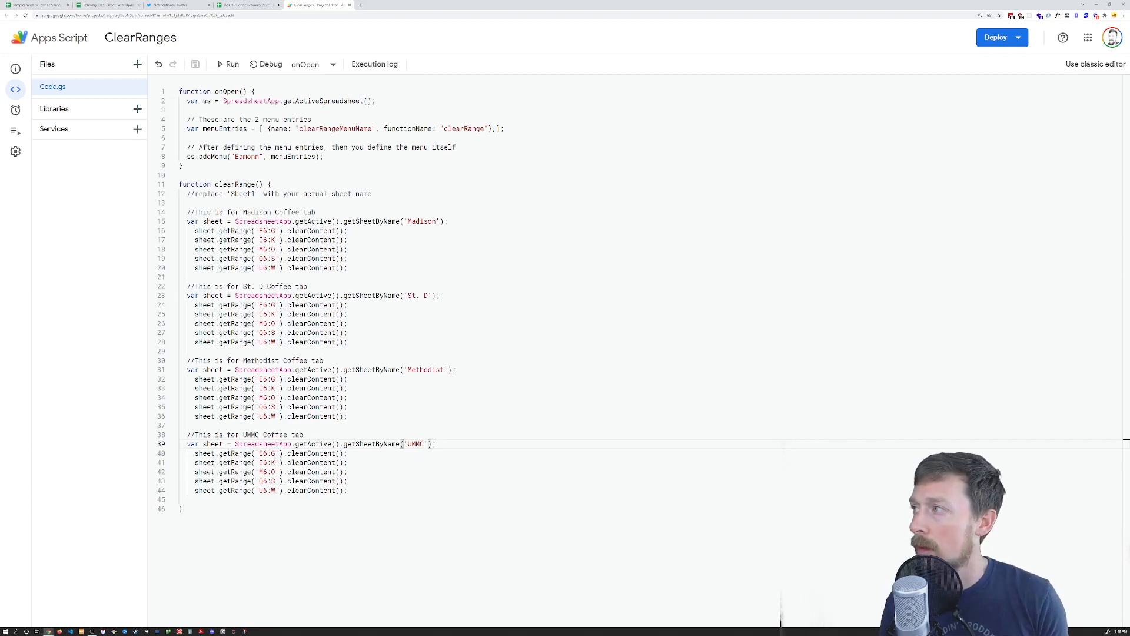
pyautogui.hotkey('ctrl', 'w')
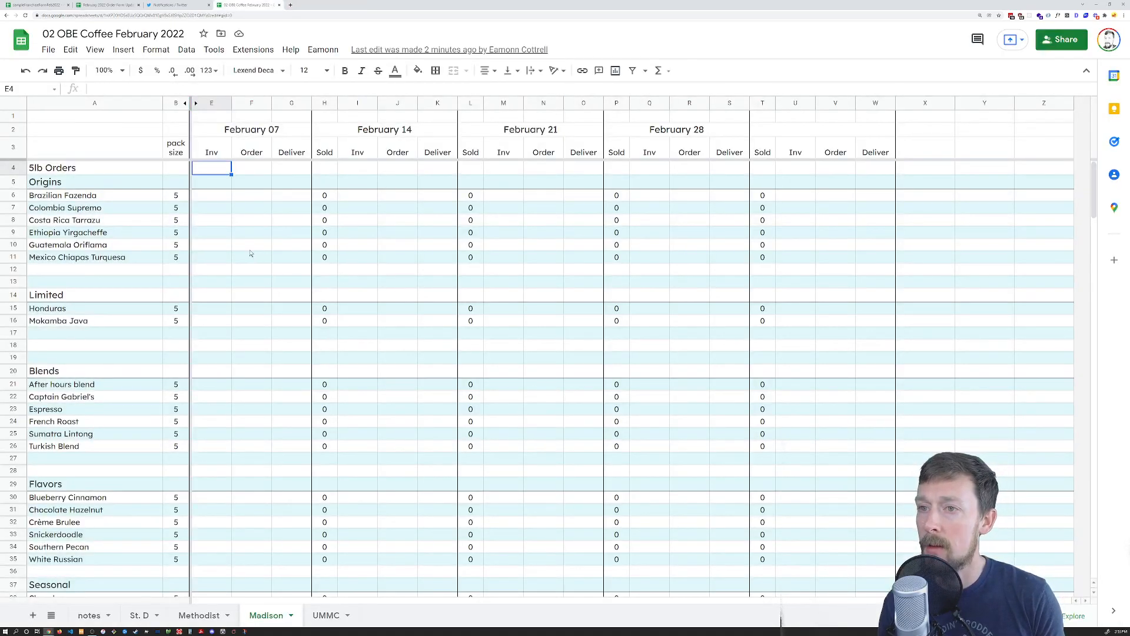
# On Madison, enter 3, 3, 3 in E7:G7 for Colombia Supremo and copy them
pyautogui.moveTo(221, 208)
pyautogui.mouseDown()
pyautogui.moveTo(294, 207)
pyautogui.moveTo(224, 214)
pyautogui.mouseUp()
pyautogui.write('e')
pyautogui.press('BackSpace')
pyautogui.write('3')
pyautogui.press('Tab')
pyautogui.write('3')
pyautogui.press('Tab')
pyautogui.write('3')
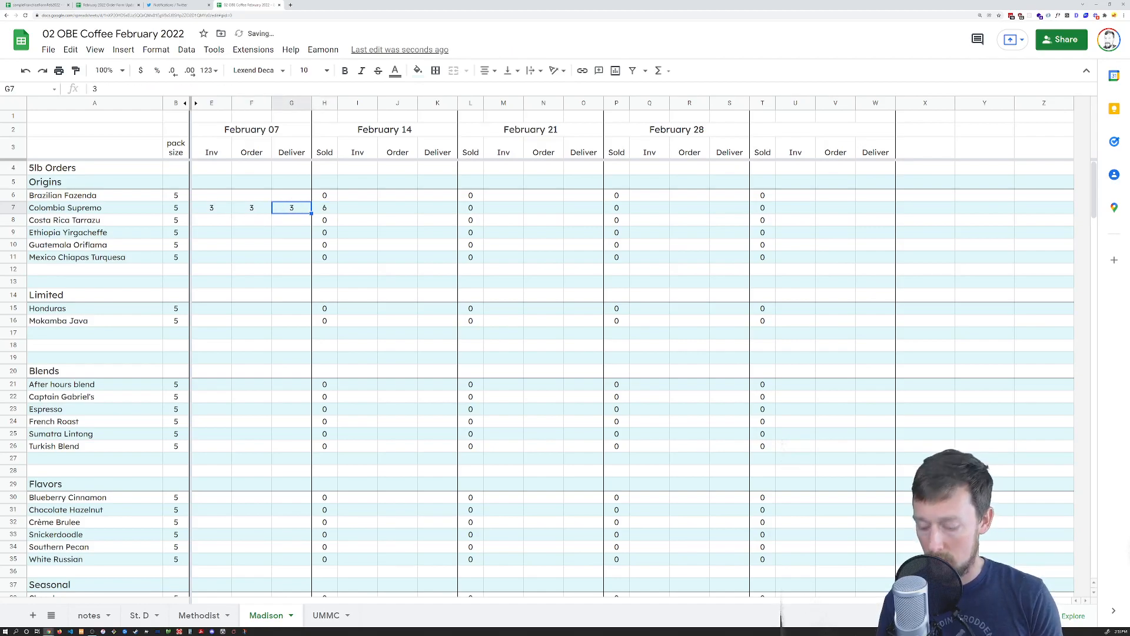
pyautogui.hotkey('shift', 'Home')
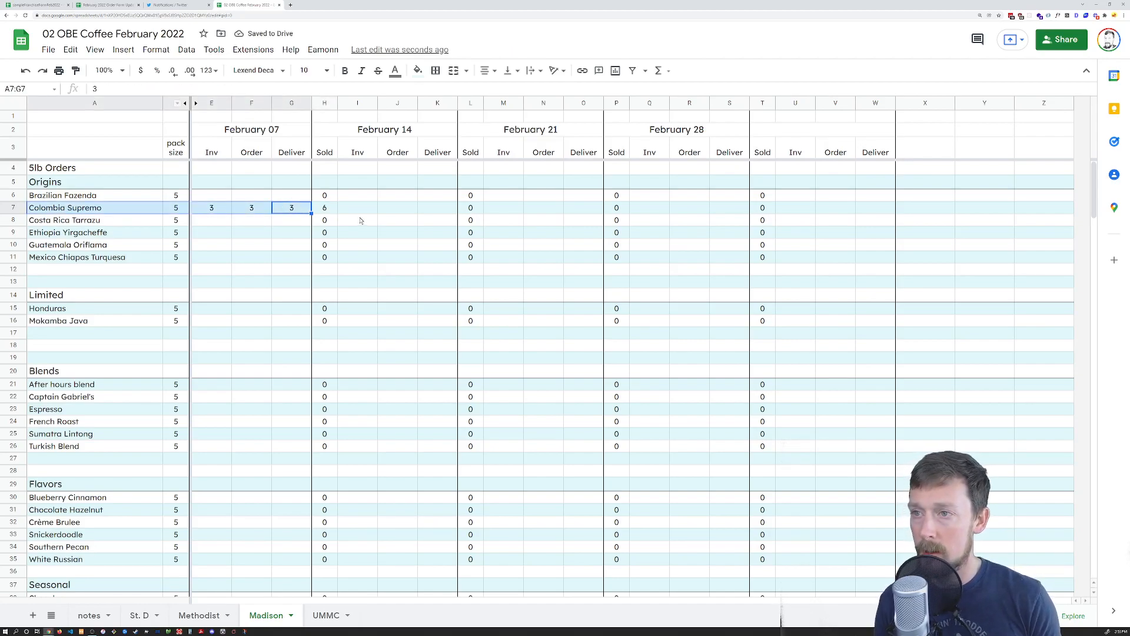
pyautogui.hotkey('shift', 'Right')
pyautogui.hotkey('shift', 'Right')
pyautogui.hotkey('ctrl', 'c')
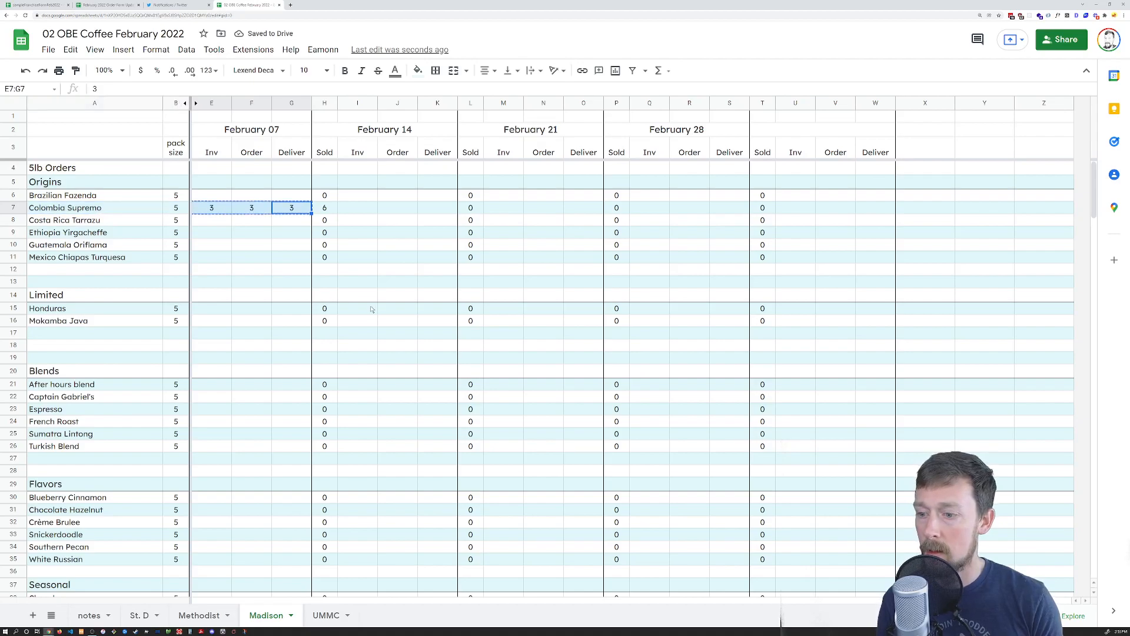
# Paste the 3s into Madison M8 and Methodist I9, M17 and Q17, then undo the Methodist pastes
pyautogui.click(503, 220)
pyautogui.hotkey('ctrl', 'v')
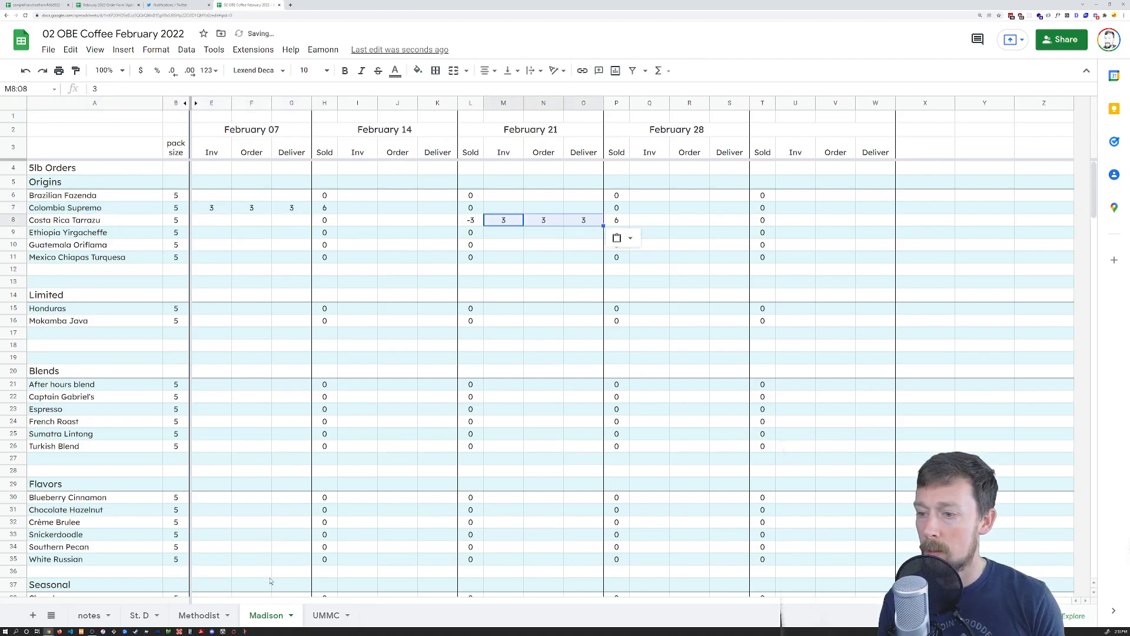
pyautogui.click(196, 615)
pyautogui.click(443, 246)
pyautogui.click(425, 234)
pyautogui.hotkey('ctrl', 'v')
pyautogui.click(568, 336)
pyautogui.hotkey('ctrl', 'v')
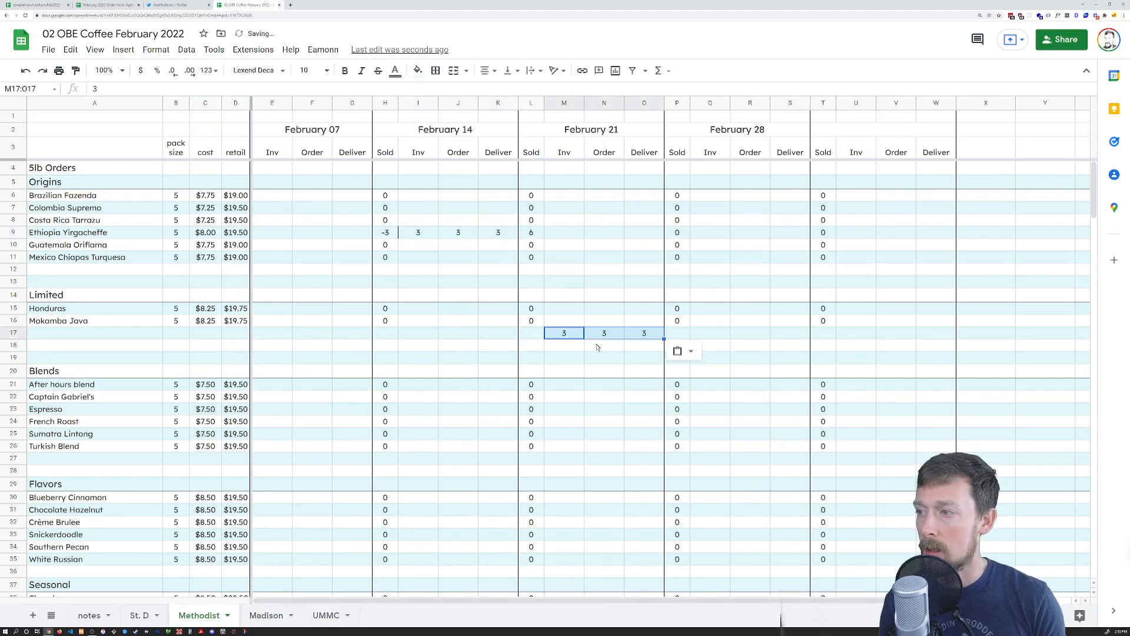
pyautogui.click(711, 337)
pyautogui.hotkey('ctrl', 'v')
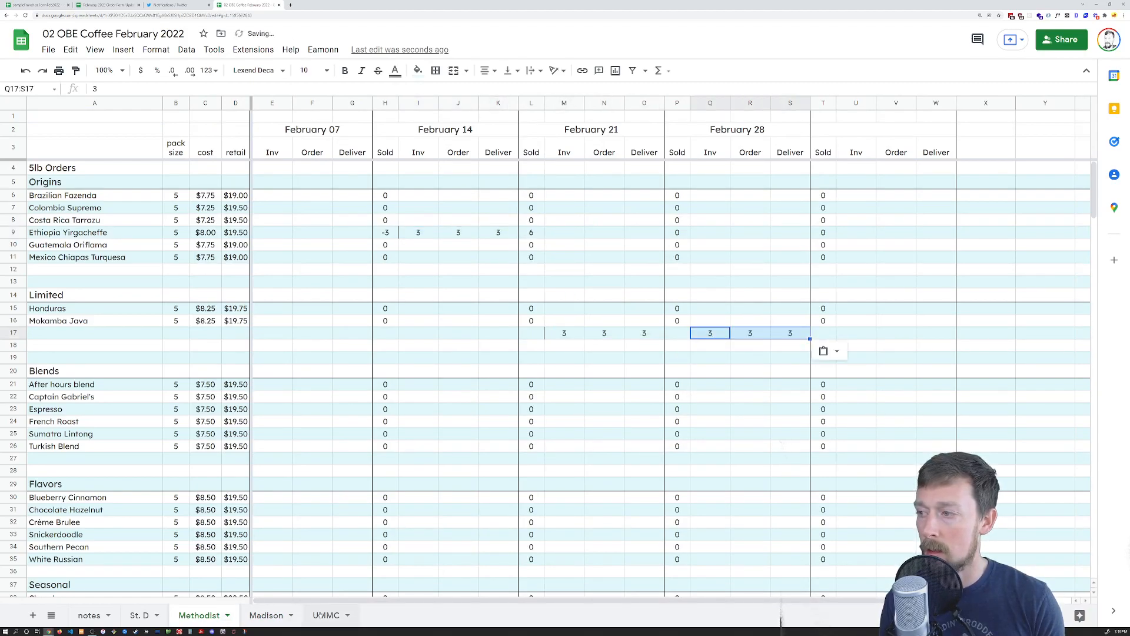
pyautogui.hotkey('ctrl', 'z')
pyautogui.hotkey('ctrl', 'z')
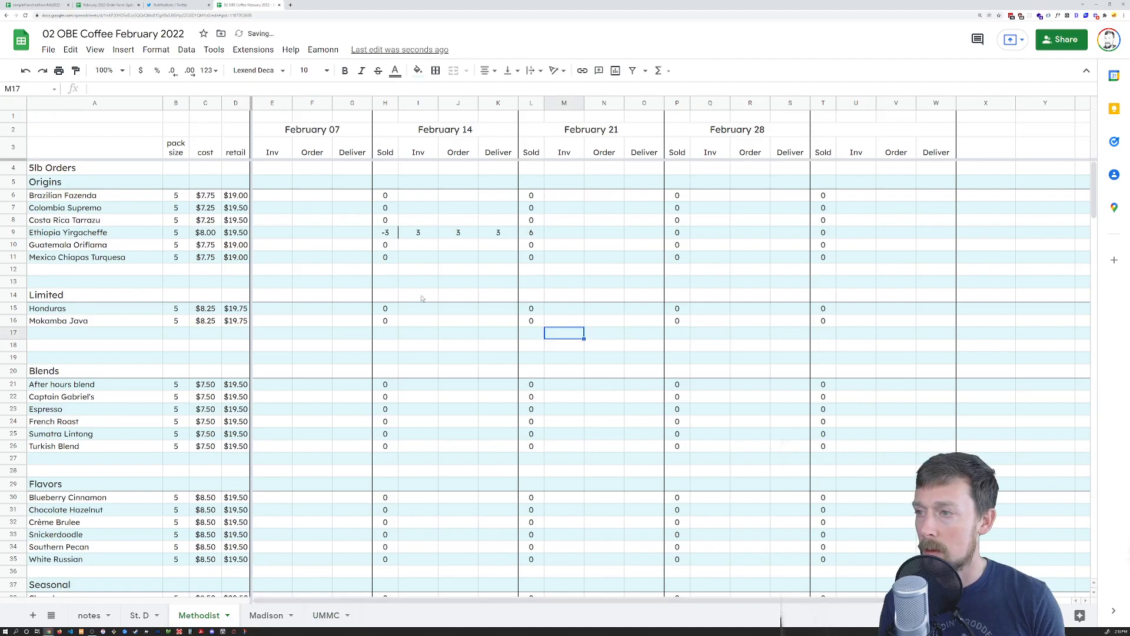
pyautogui.hotkey('ctrl', 'z')
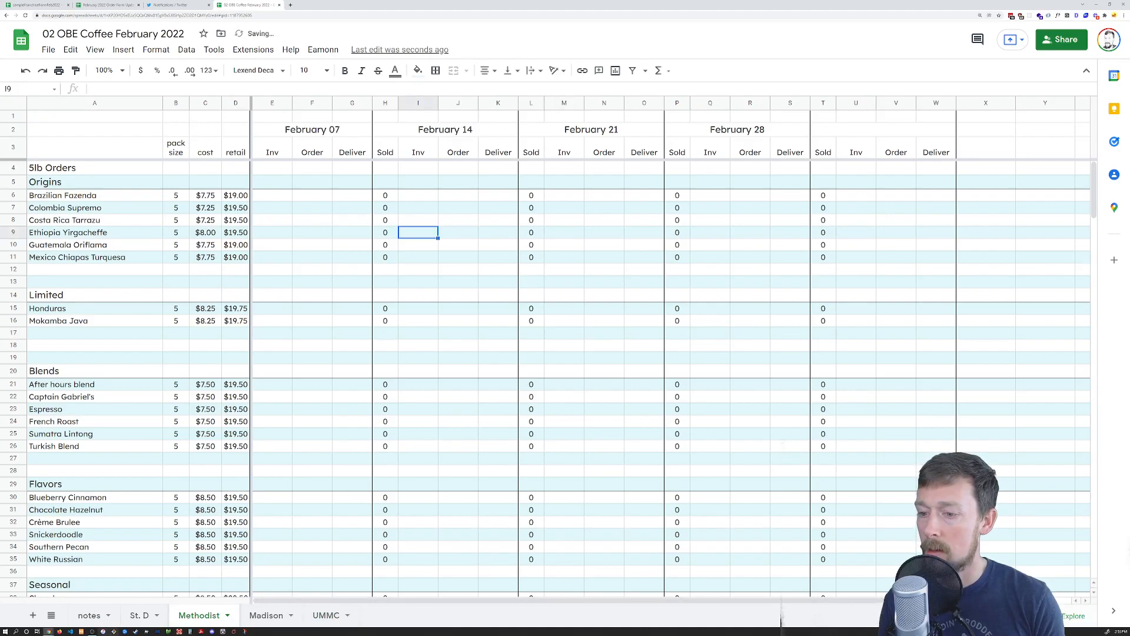
# Undo the Madison M8:O8 paste and enter 5, 5, 5 starting at I10
pyautogui.click(260, 618)
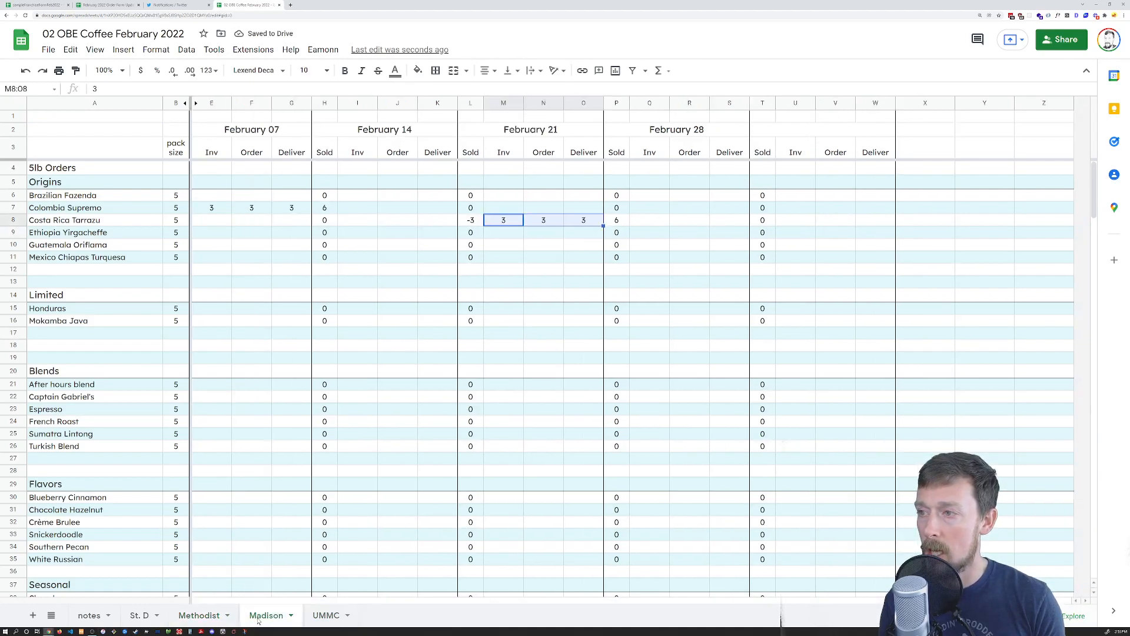
pyautogui.click(552, 222)
pyautogui.hotkey('ctrl', 'z')
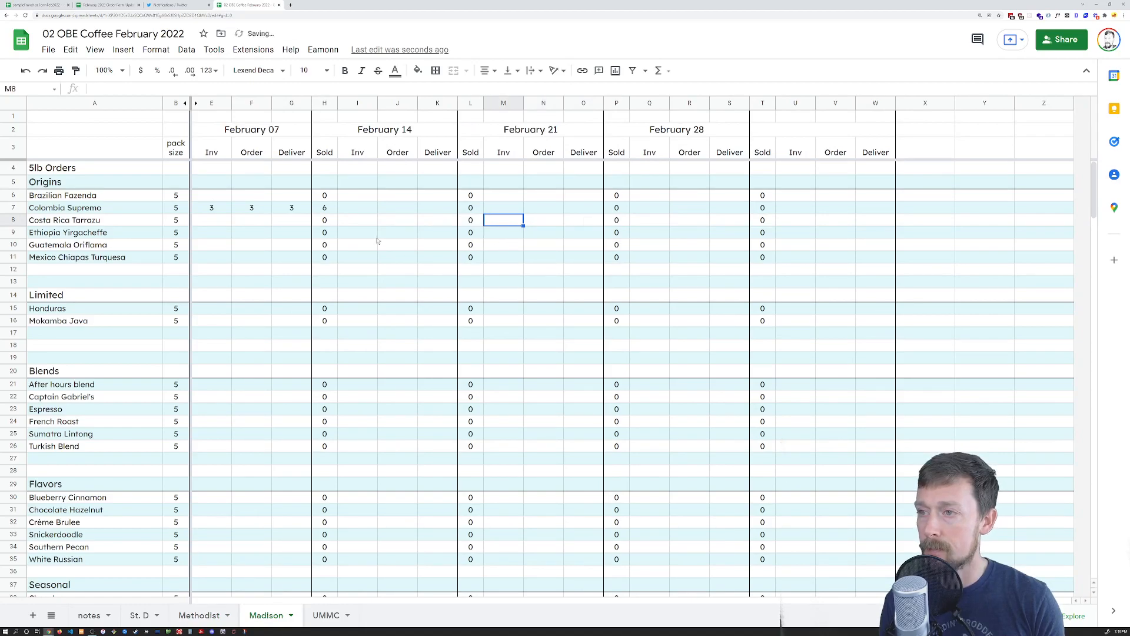
pyautogui.click(259, 208)
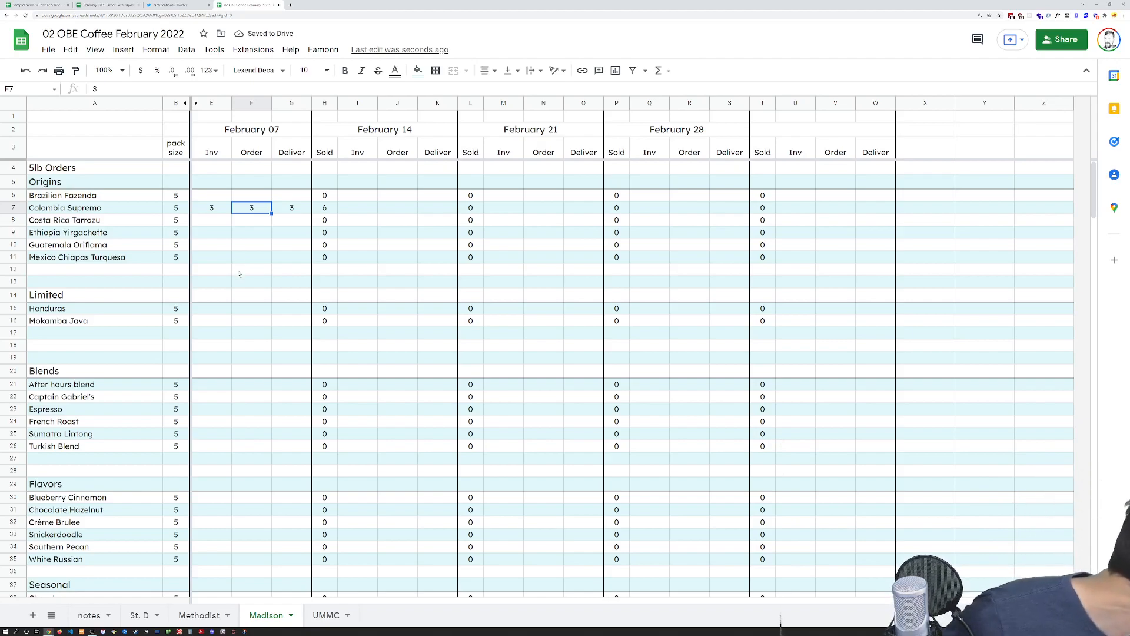
pyautogui.click(376, 241)
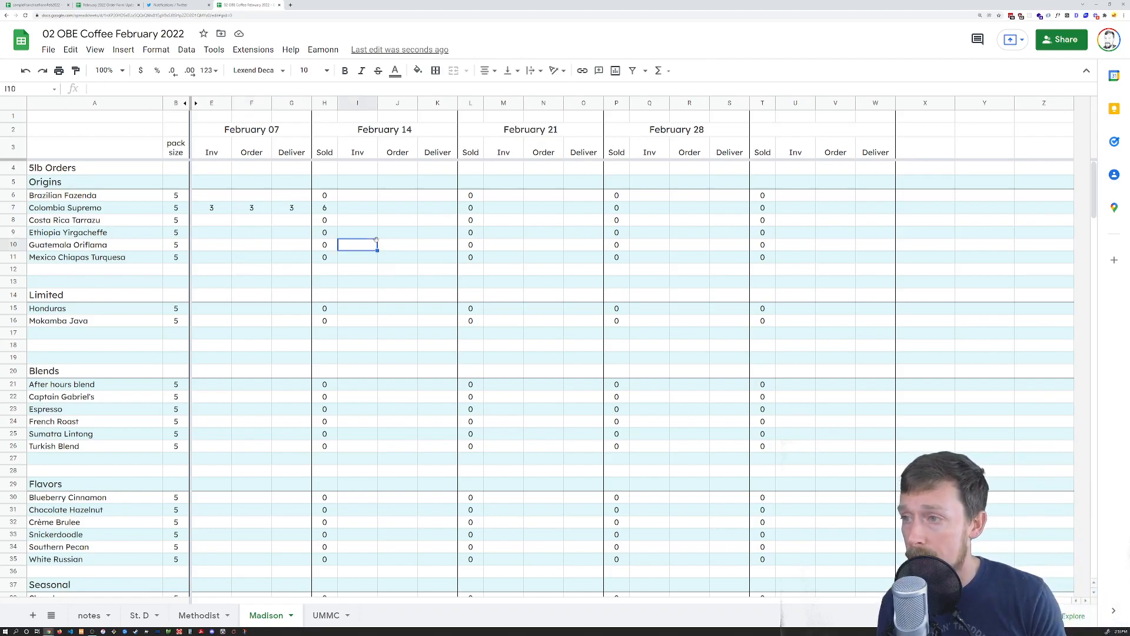
pyautogui.write('5')
pyautogui.press('Tab')
pyautogui.write('5')
pyautogui.press('Tab')
pyautogui.write('5')
pyautogui.press('Tab')
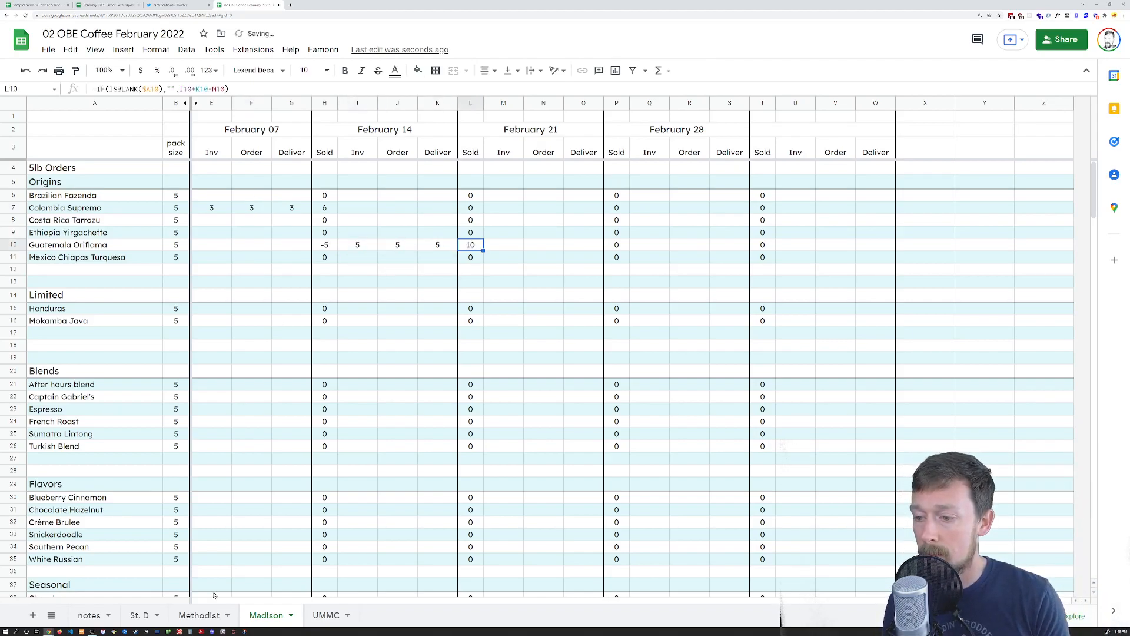
# On Methodist, enter 5, 5, 6, 6 for Ethiopia Yirgacheffe across the order columns
pyautogui.click(188, 612)
pyautogui.write('5')
pyautogui.press('Tab')
pyautogui.write('5')
pyautogui.press('Tab')
pyautogui.write('5')
pyautogui.press('Tab')
pyautogui.press('Tab')
pyautogui.press('Tab')
pyautogui.press('Tab')
pyautogui.press('Tab')
pyautogui.press('Tab')
pyautogui.write('6')
pyautogui.press('Tab')
pyautogui.write('6')
pyautogui.press('Tab')
pyautogui.write('6')
pyautogui.press('Tab')
pyautogui.press('Tab')
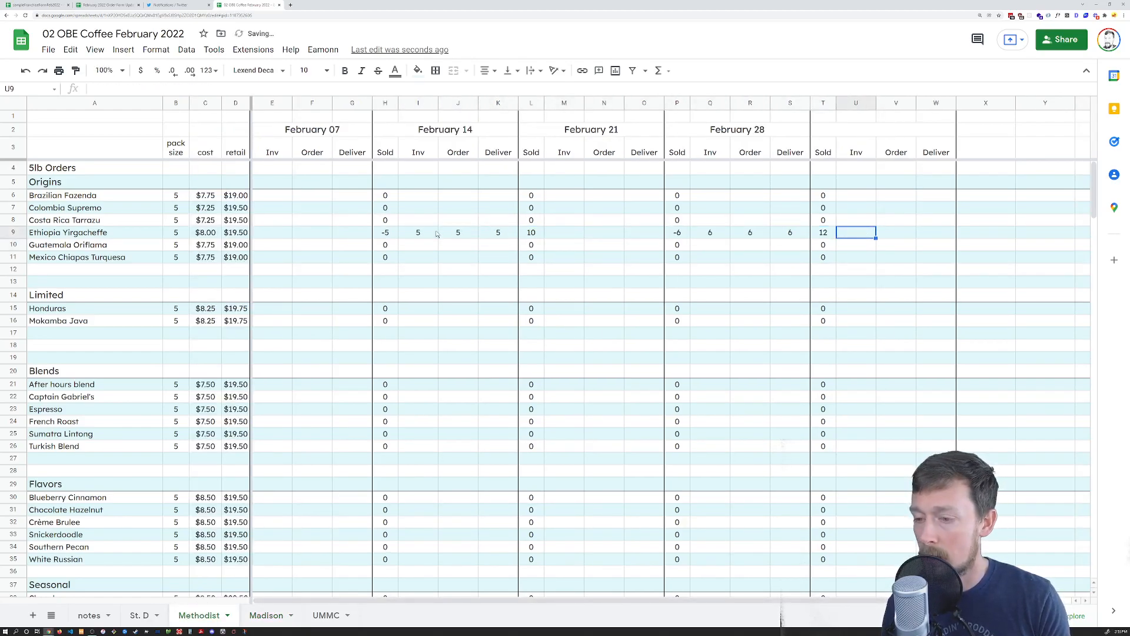
# On UMMC, fill Captain Gabriel's order columns from E22 with test 9s
pyautogui.click(138, 612)
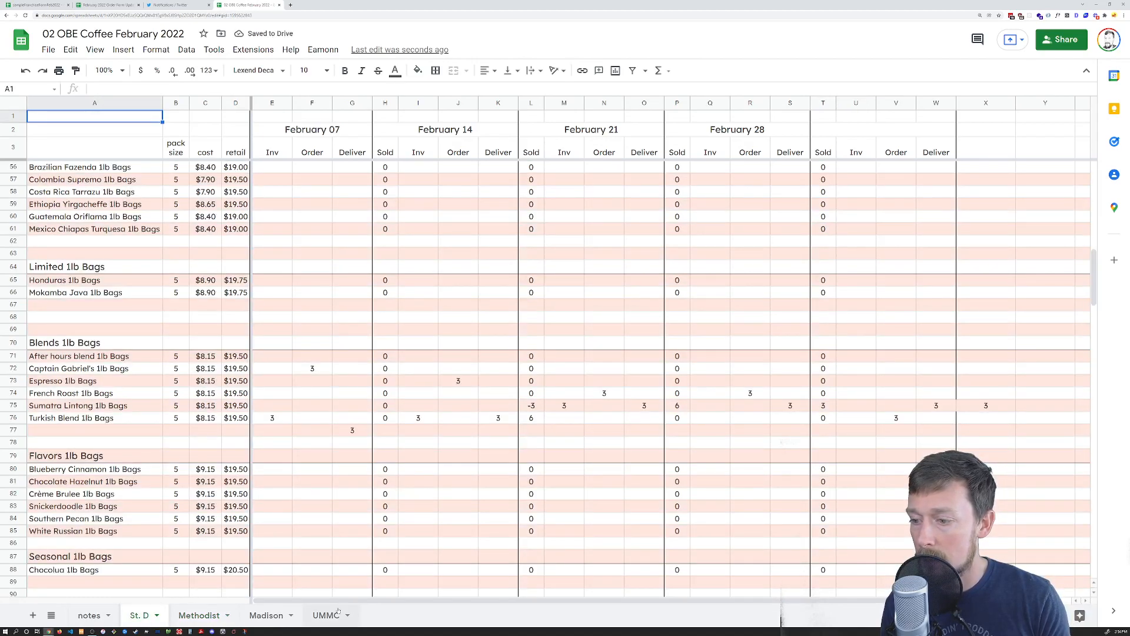
pyautogui.click(339, 612)
pyautogui.click(288, 395)
pyautogui.write('9')
pyautogui.press('Tab')
pyautogui.write('9')
pyautogui.press('Tab')
pyautogui.write('9')
pyautogui.press('Tab')
pyautogui.press('Tab')
pyautogui.press('Tab')
pyautogui.press('Tab')
pyautogui.press('Tab')
pyautogui.press('Tab')
pyautogui.write('9')
pyautogui.press('Tab')
pyautogui.press('Tab')
pyautogui.press('Tab')
pyautogui.press('Tab')
pyautogui.write('9')
pyautogui.press('Tab')
pyautogui.write('9')
pyautogui.press('Tab')
pyautogui.write('9')
pyautogui.press('Tab')
pyautogui.press('Tab')
pyautogui.press('Tab')
pyautogui.write('9\t9')
pyautogui.press('Left')
pyautogui.press('Left')
pyautogui.press('Left')
pyautogui.press('Right')
pyautogui.write('9')
pyautogui.press('Tab')
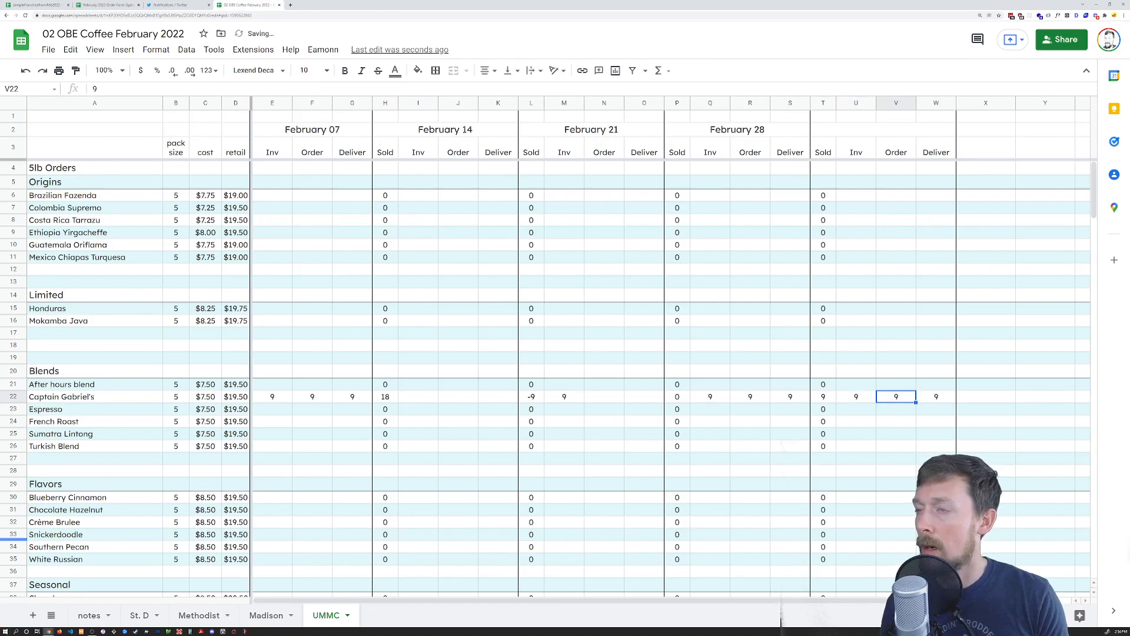
# Run the custom range-clearing script, then check Madison, Methodist and St. D order columns are empty
pyautogui.click(323, 50)
pyautogui.click(341, 73)
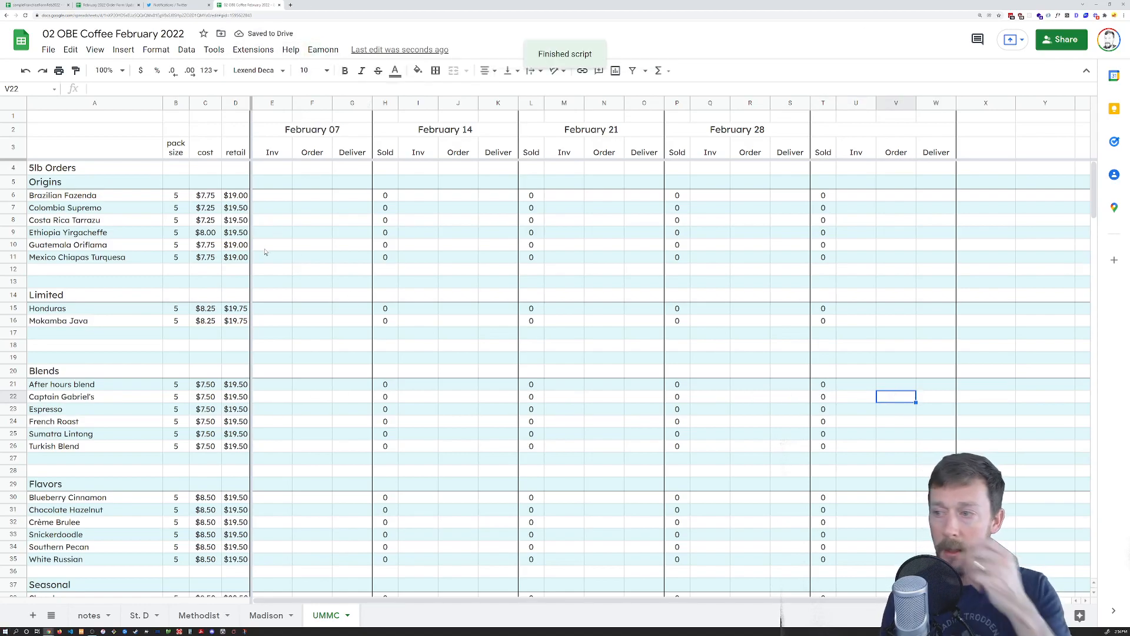
pyautogui.click(280, 614)
pyautogui.click(199, 613)
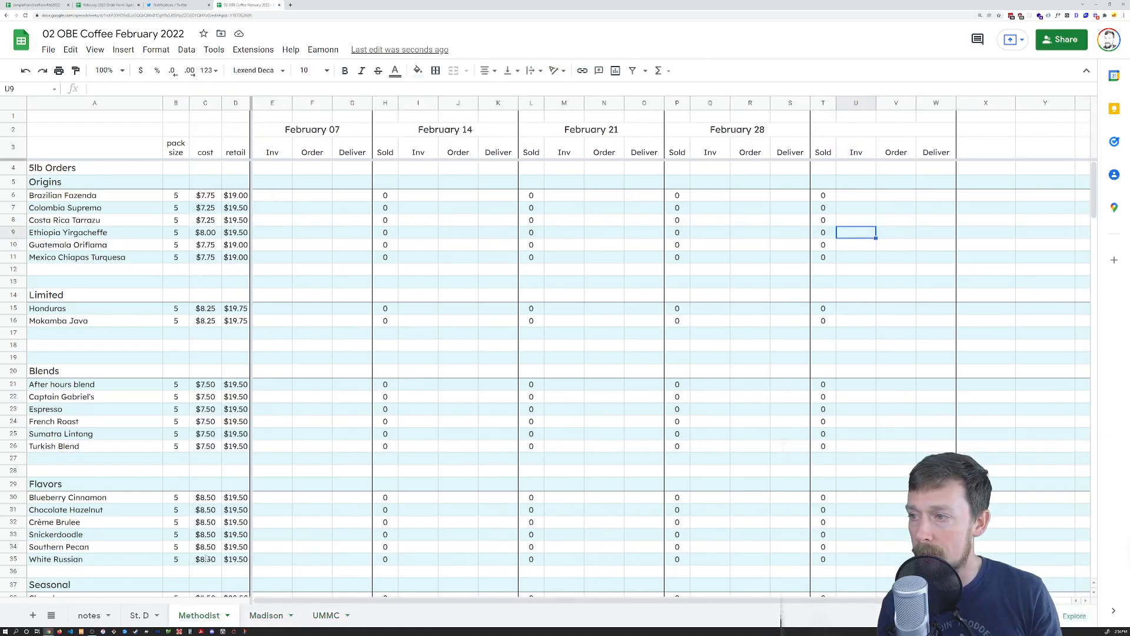
pyautogui.click(140, 614)
pyautogui.scroll(6, 253, 128)
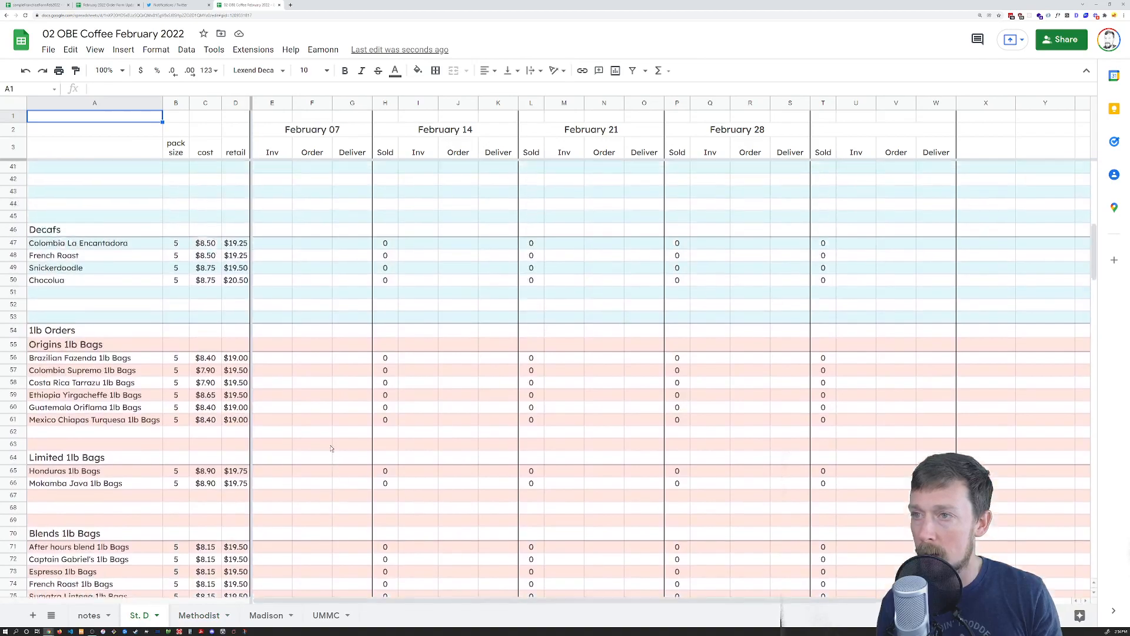
pyautogui.click(254, 49)
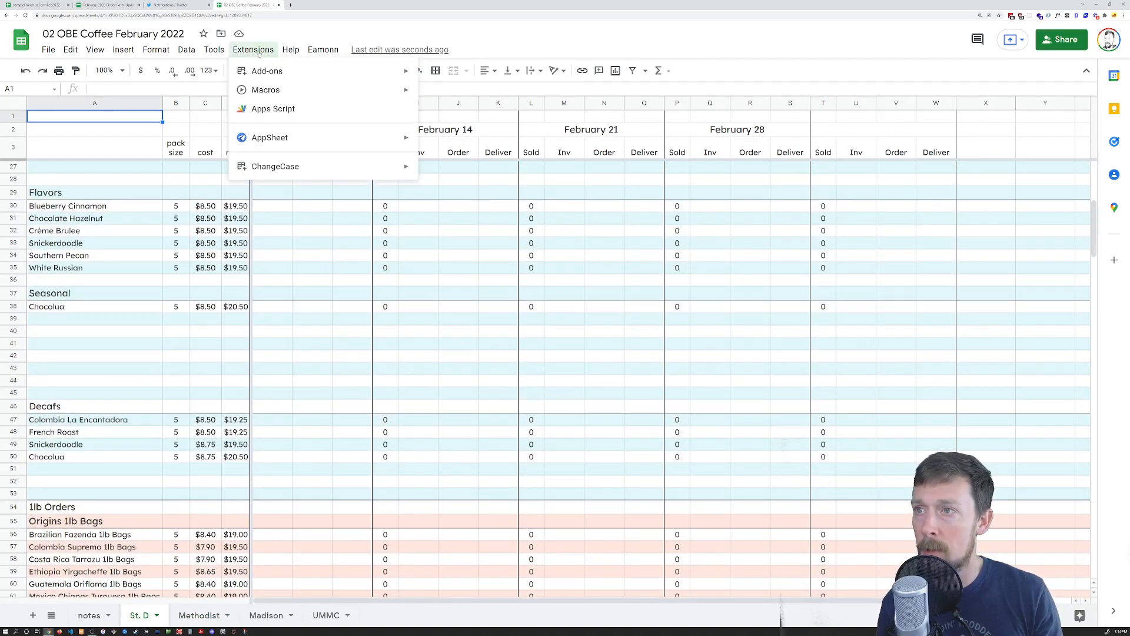
# Reopen the ClearRanges Apps Script project and start a new-tab search for 'google apps'
pyautogui.click(292, 107)
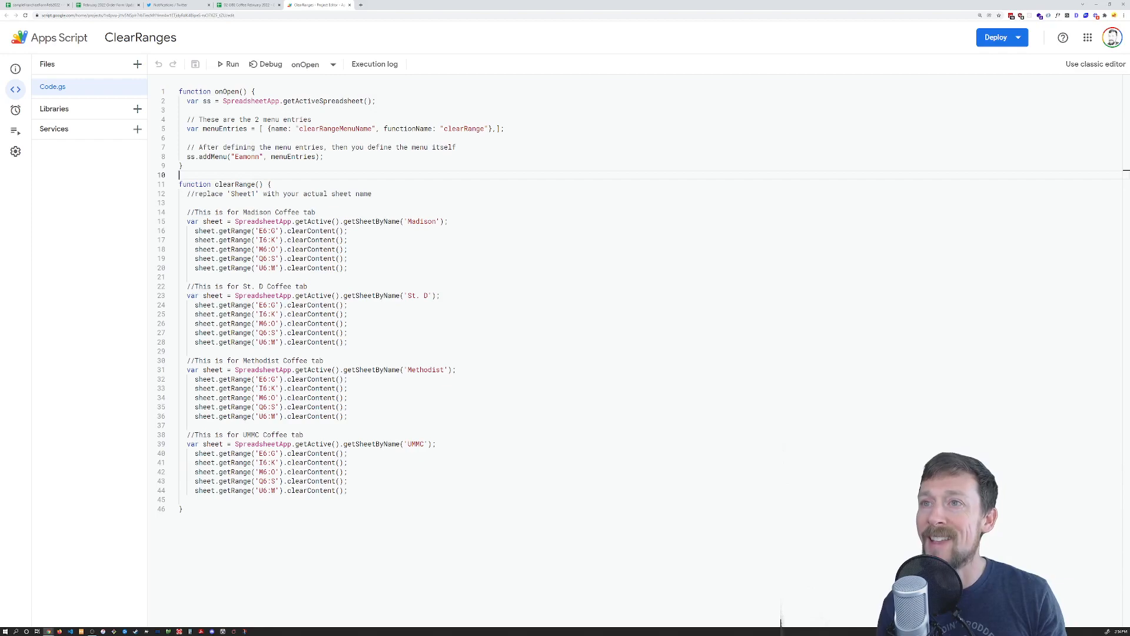
pyautogui.hotkey('ctrl', 't')
pyautogui.write('google apps')
pyautogui.press('BackSpace')
pyautogui.press('BackSpace')
pyautogui.press('BackSpace')
pyautogui.press('BackSpace')
# Search 'google sheets apps scripts', then open Extending Google Sheets and its Custom Functions page
pyautogui.write('sheets apps scripts')
pyautogui.press('Return')
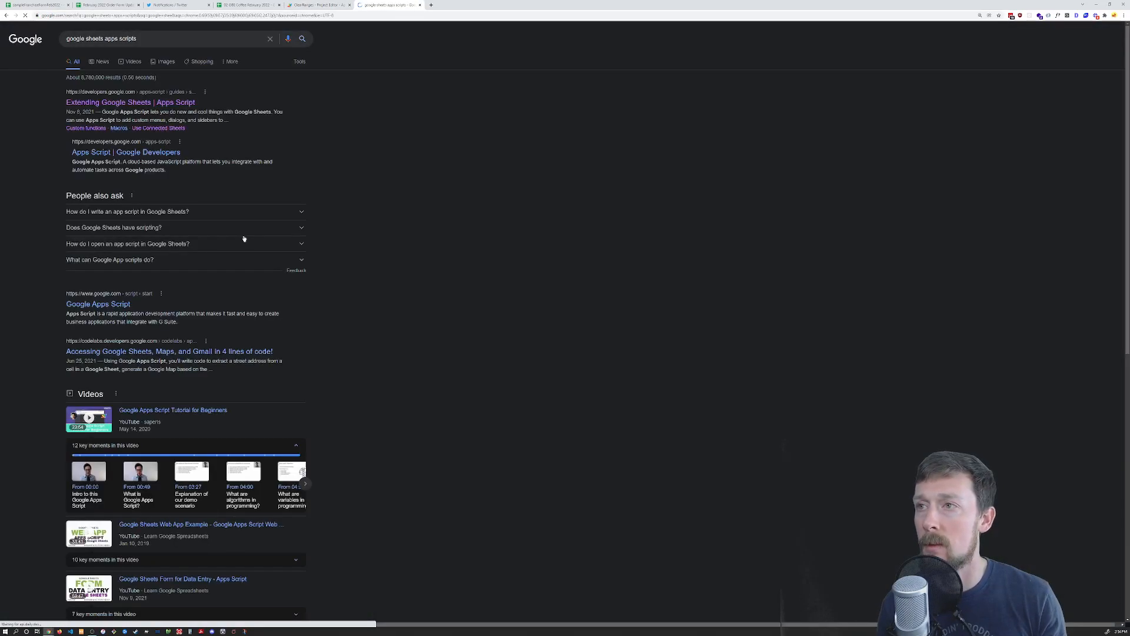
pyautogui.click(155, 104)
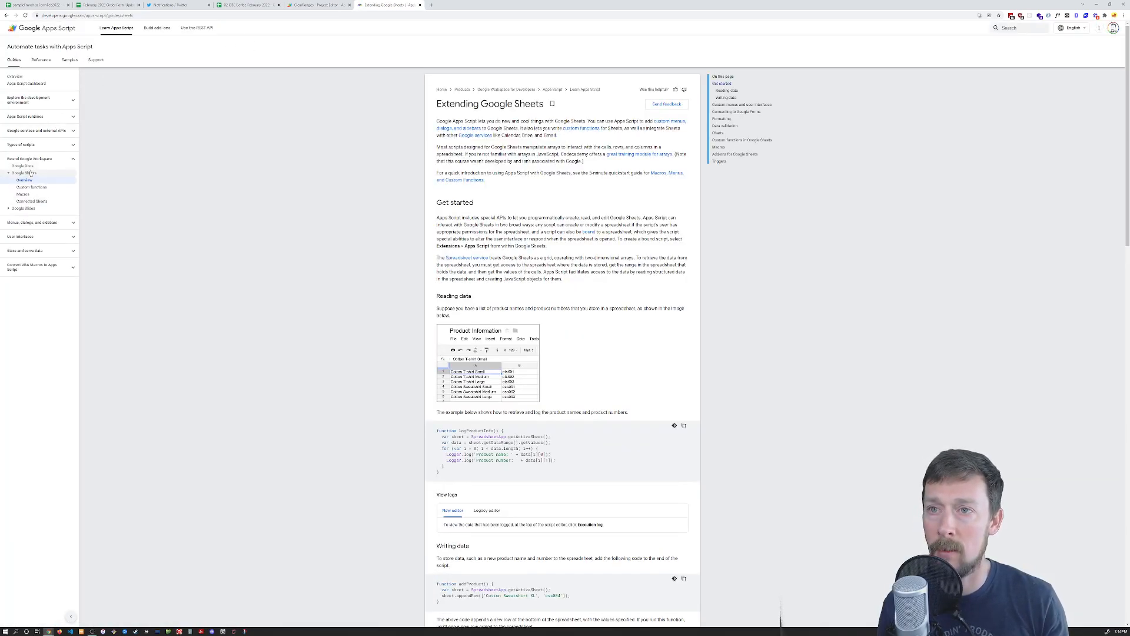
pyautogui.scroll(-20, 386, 315)
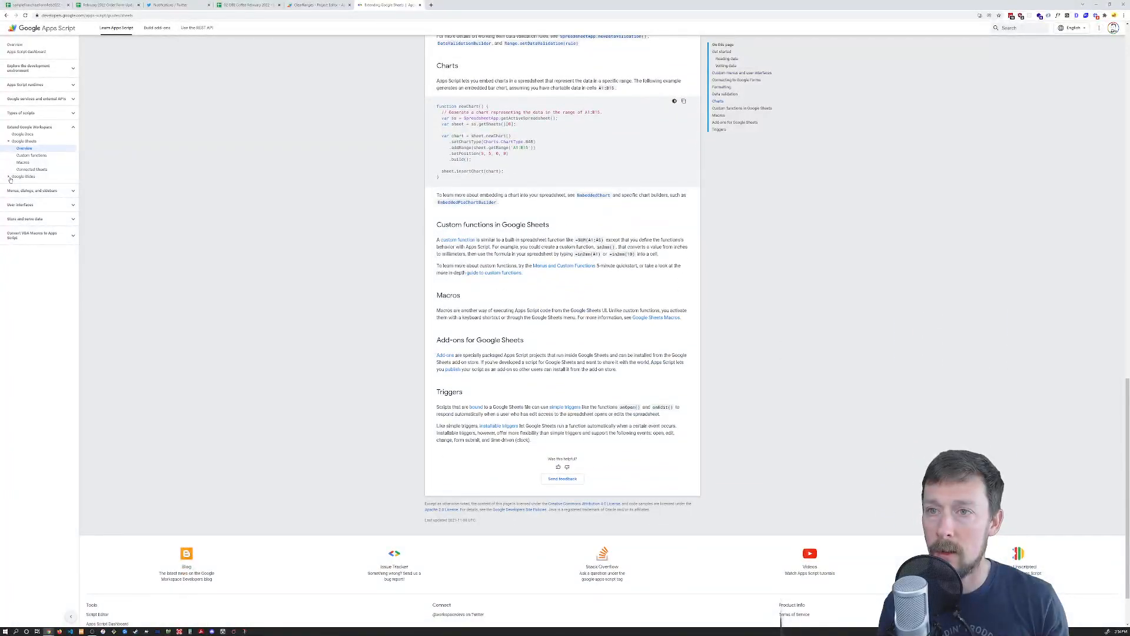
pyautogui.click(31, 155)
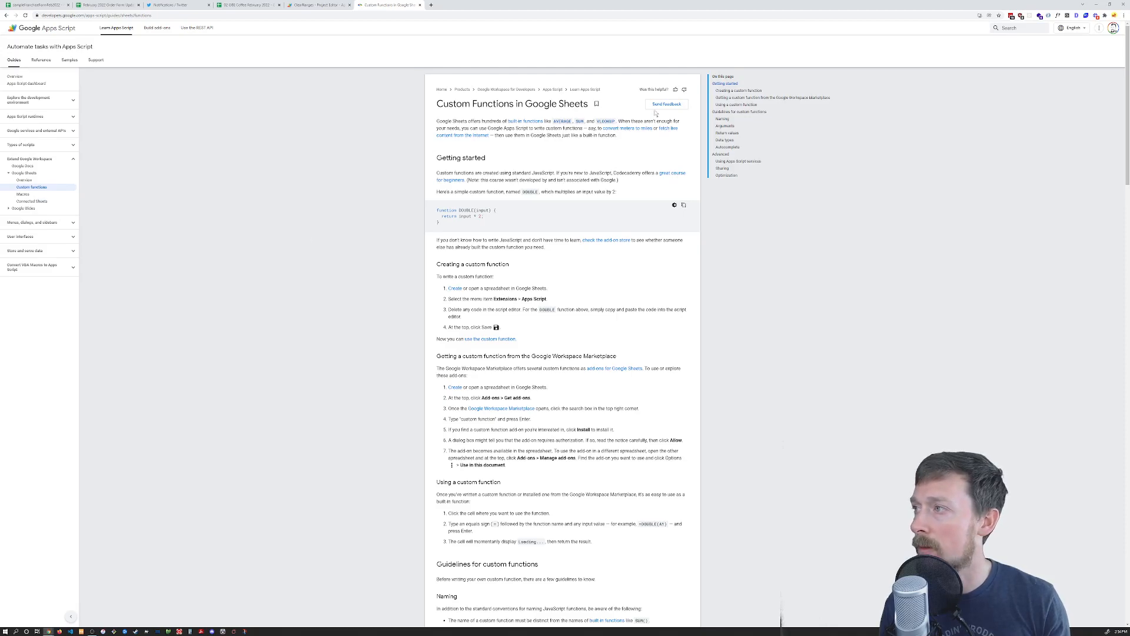
# Search the Apps Script documentation for 'clearrange'
pyautogui.click(1010, 28)
pyautogui.click(1010, 43)
pyautogui.write('clearrange')
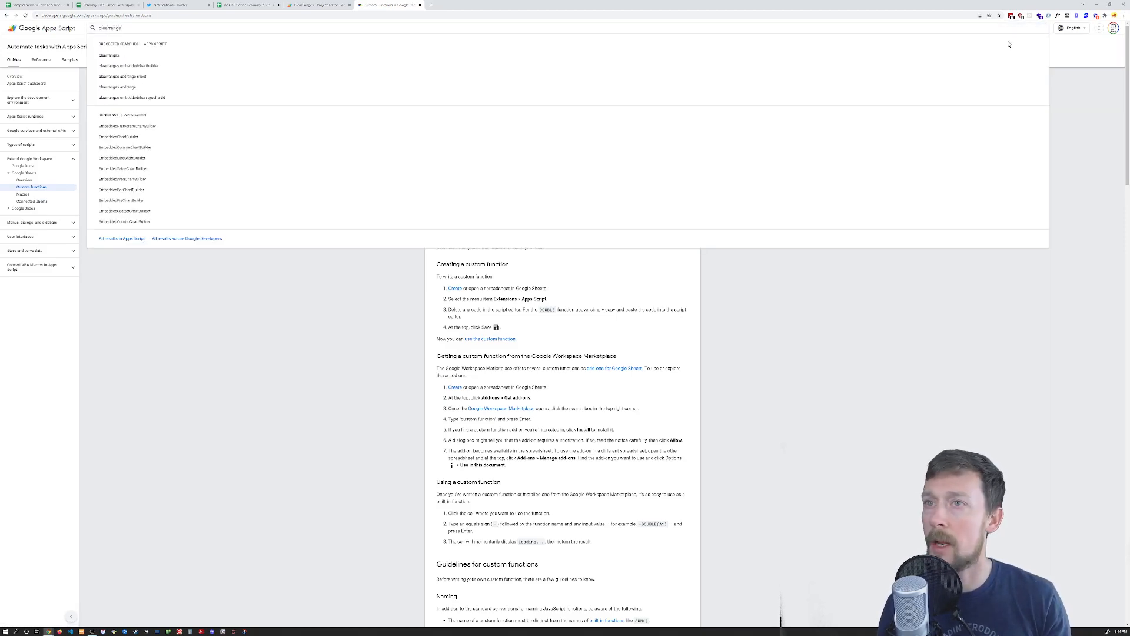
pyautogui.press('Return')
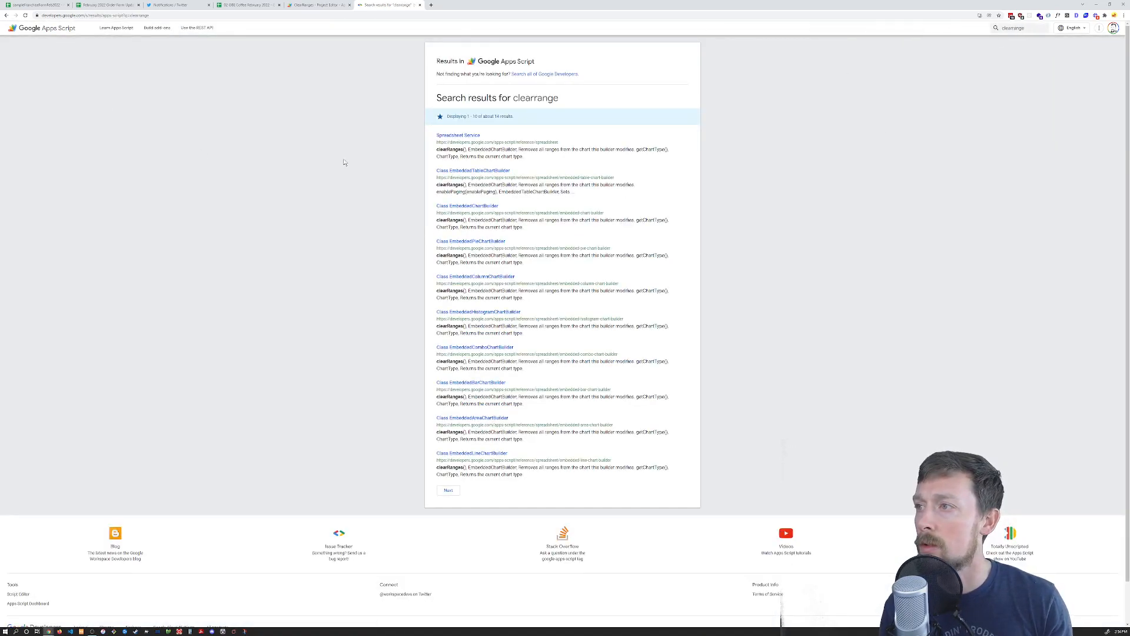
# Open the Spreadsheet Service reference and find 'clearrange' on the page
pyautogui.click(456, 136)
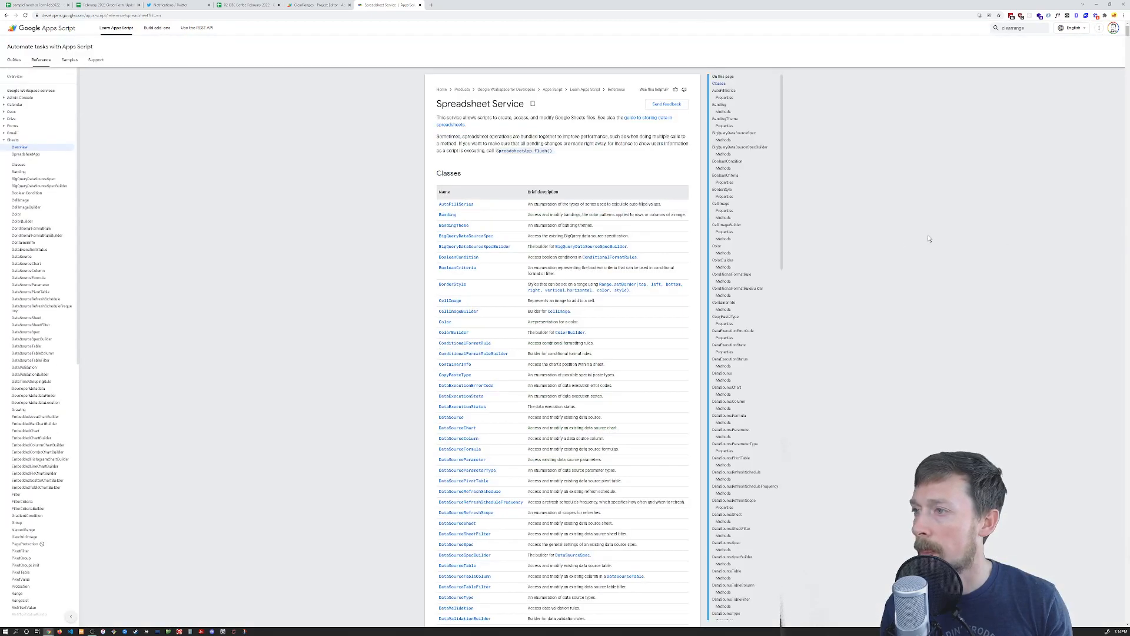
pyautogui.hotkey('ctrl', 'f')
pyautogui.write('clearrange')
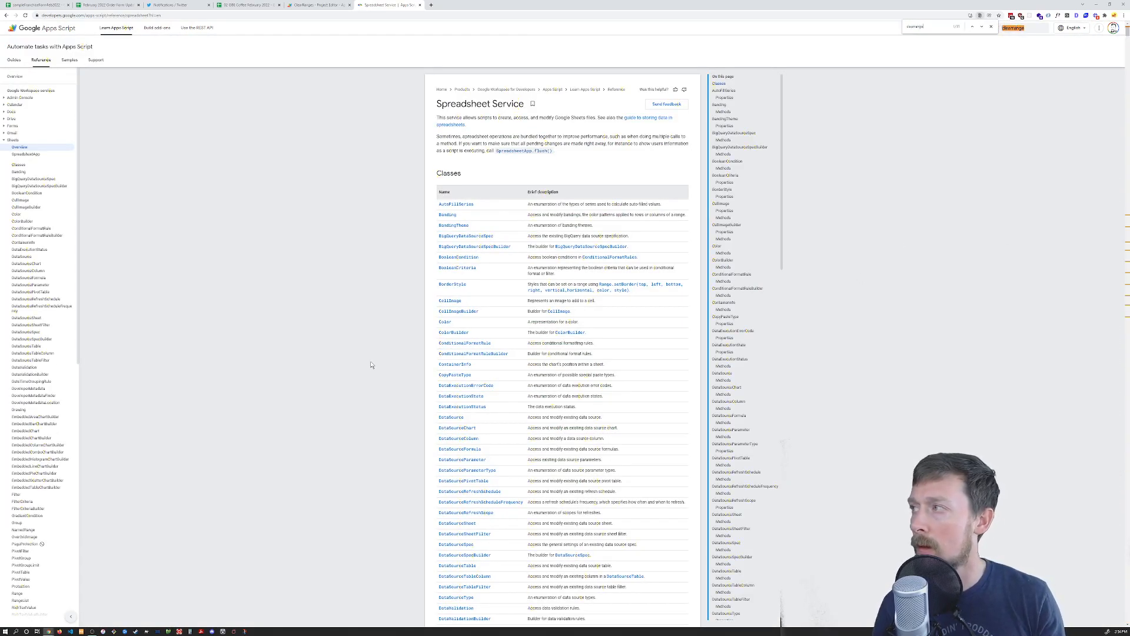
pyautogui.press('Return')
pyautogui.press('Return')
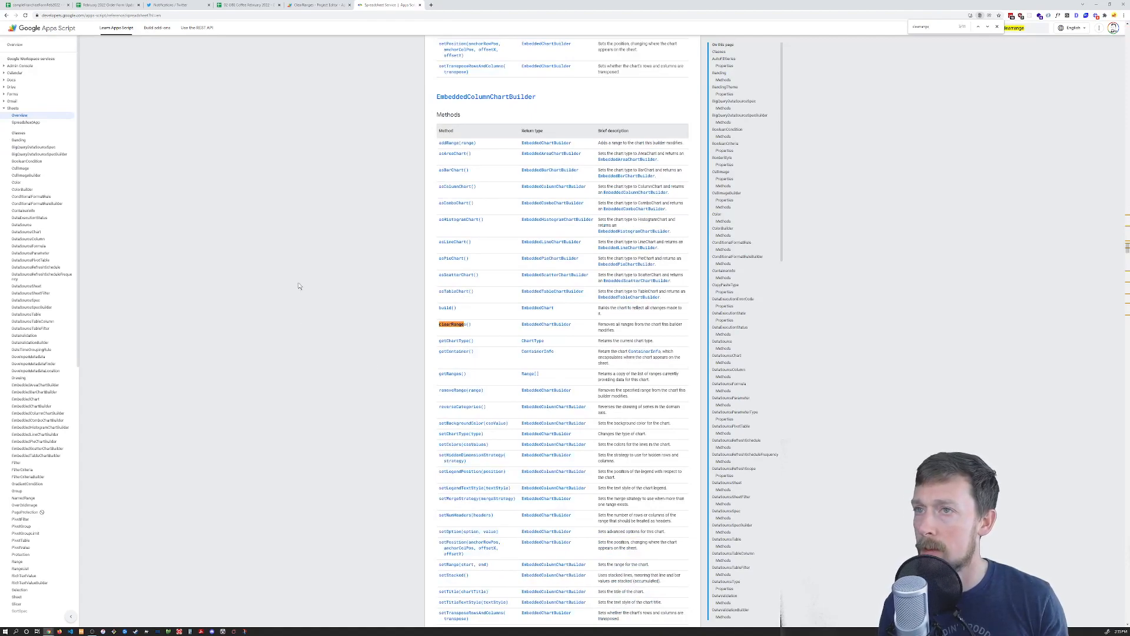
pyautogui.click(5, 109)
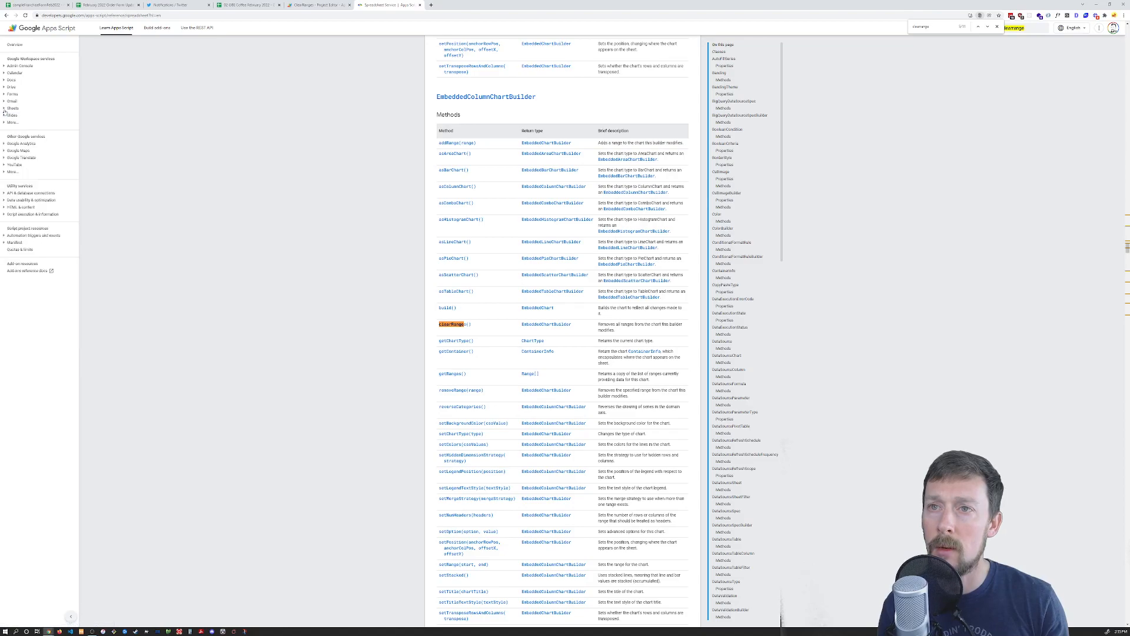
pyautogui.click(4, 109)
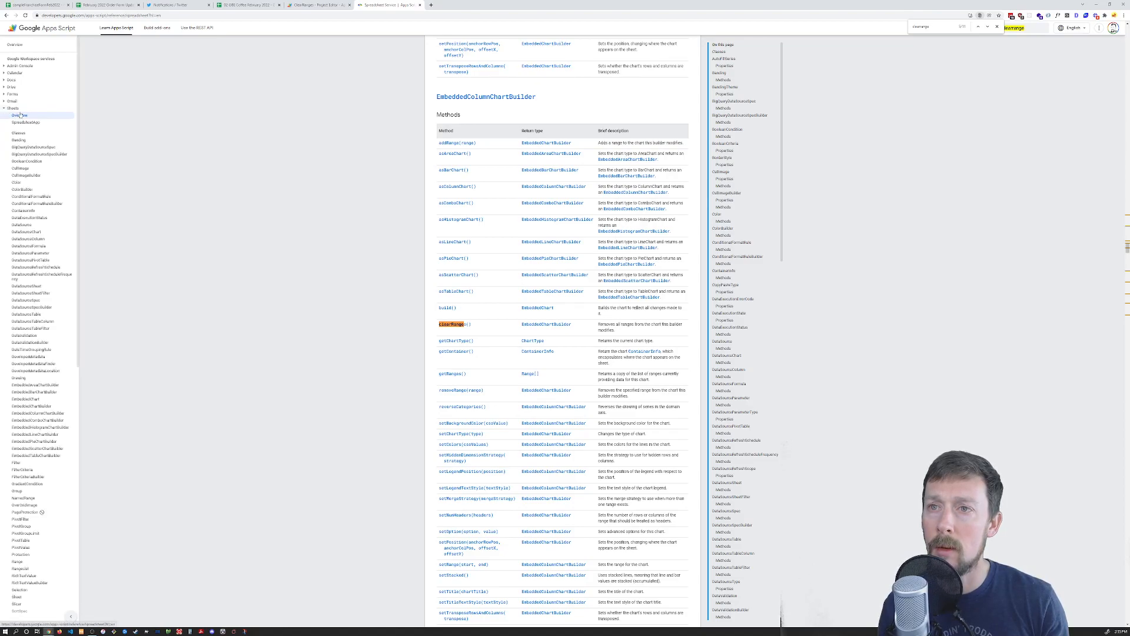
pyautogui.click(20, 115)
# Read through the Spreadsheet Service overview at larger zoom, then close the docs tab and ClearRanges script
pyautogui.scroll(-4, 422, 175)
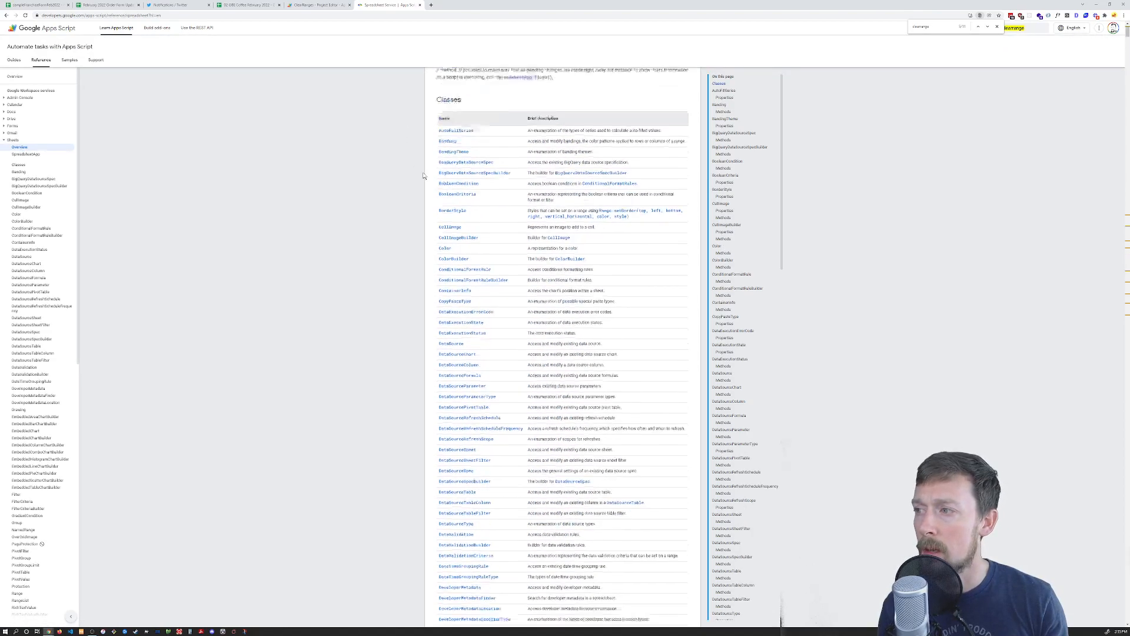
pyautogui.scroll(-13, 422, 175)
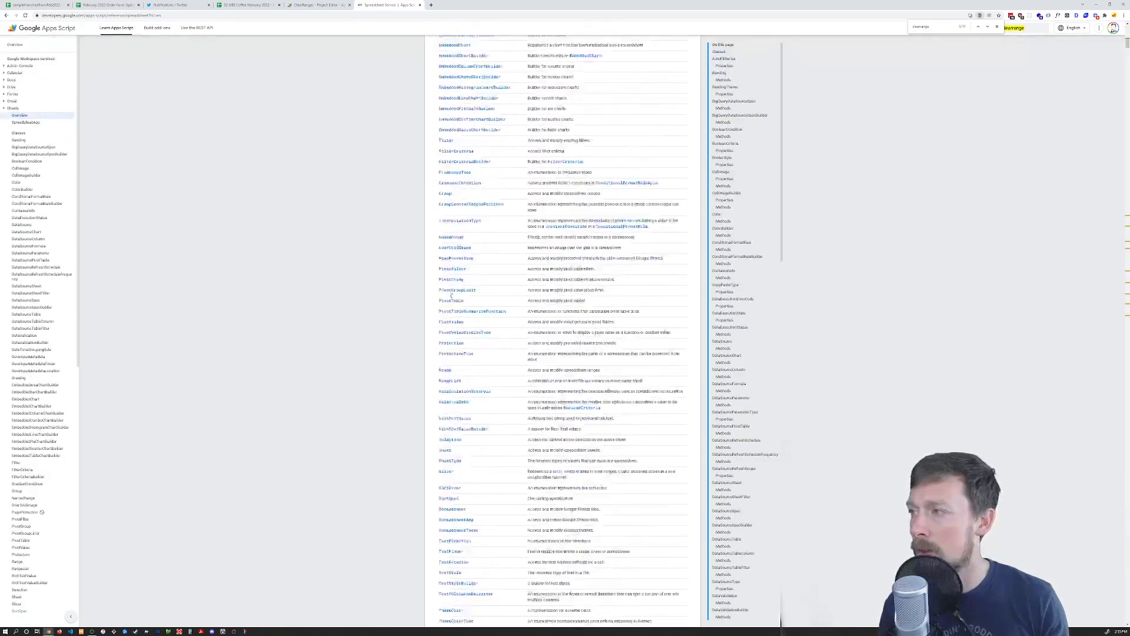
pyautogui.scroll(-2, 452, 295)
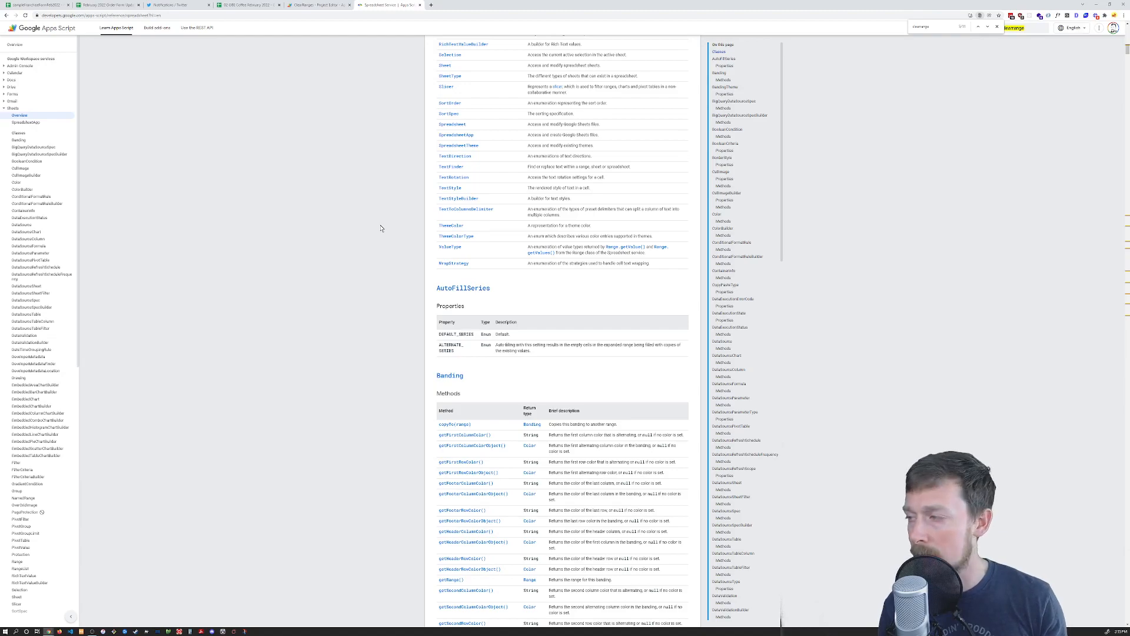
pyautogui.scroll(-12, 388, 220)
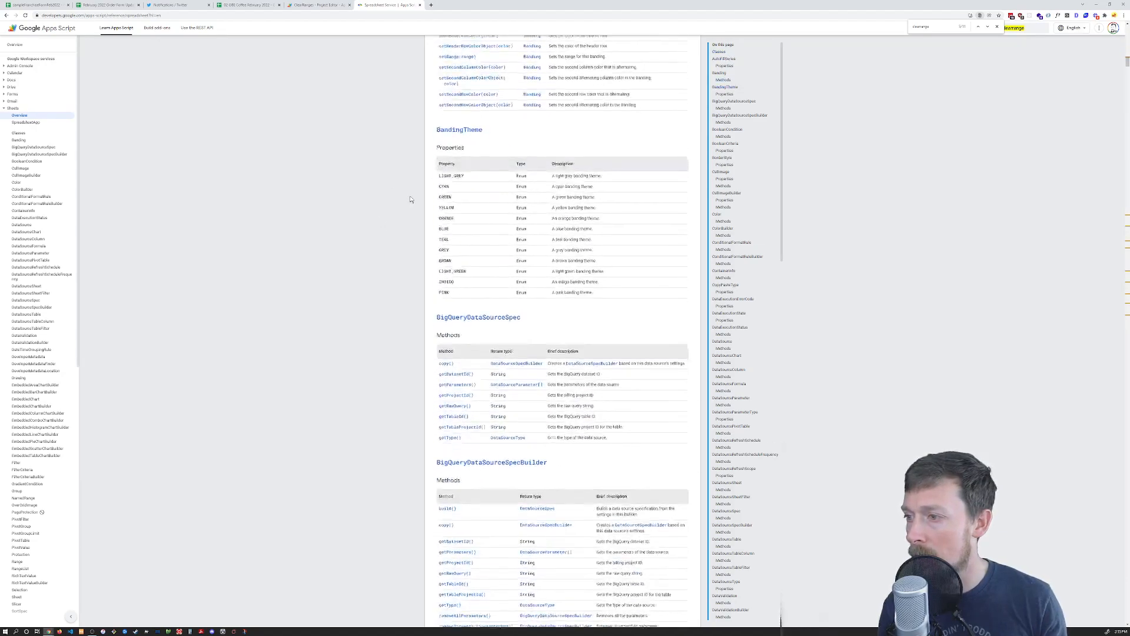
pyautogui.scroll(-8, 411, 200)
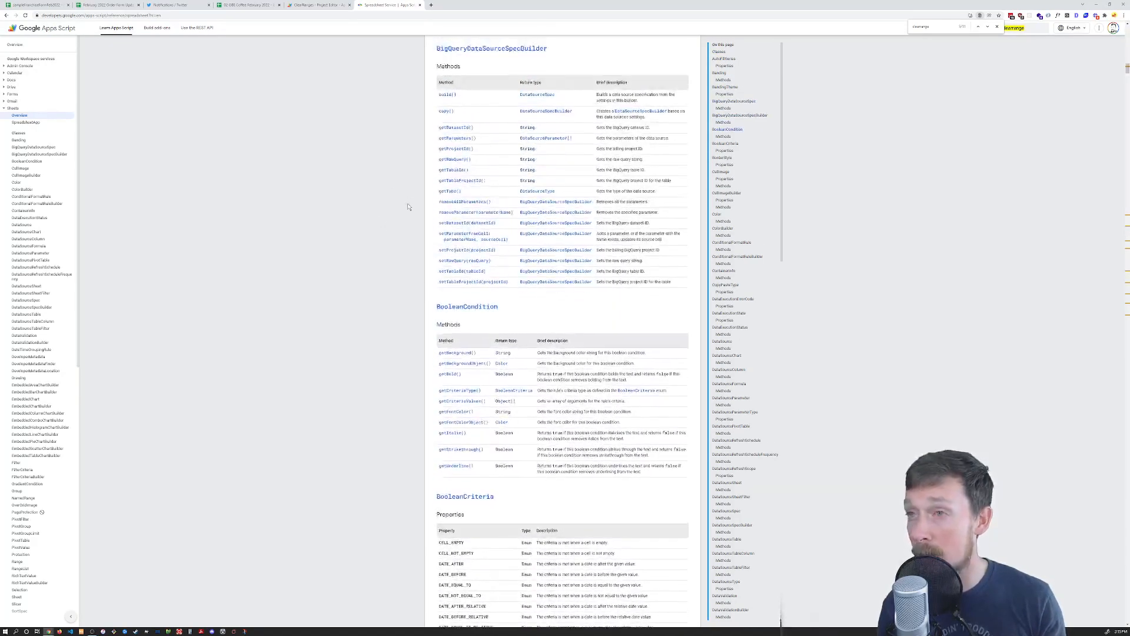
pyautogui.scroll(2, 408, 207)
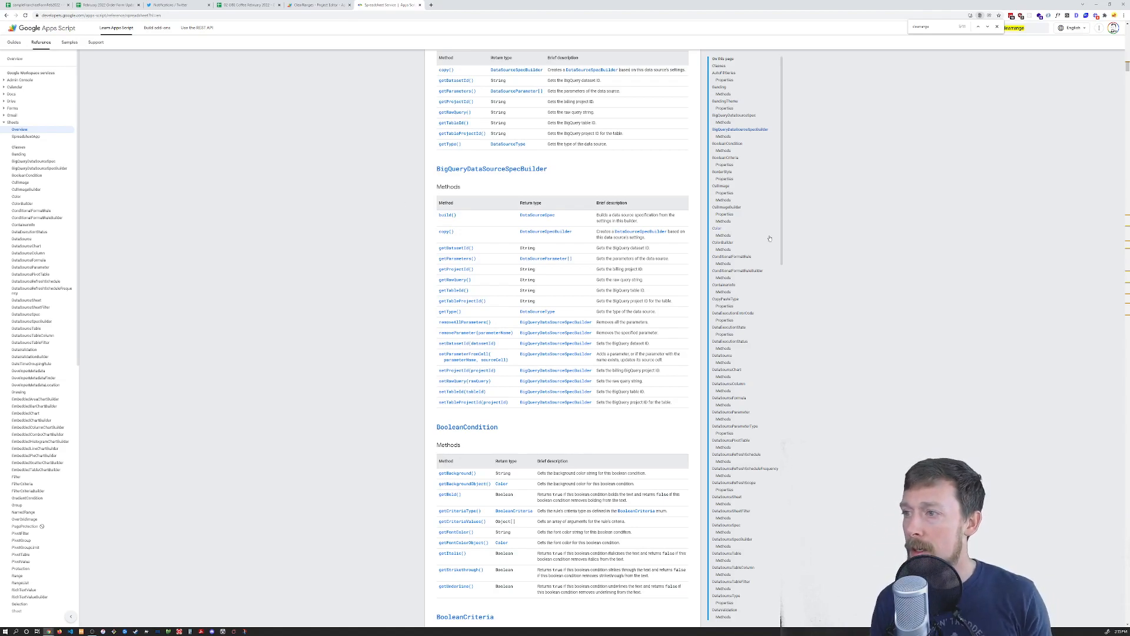
pyautogui.hotkey('ctrl', '+')
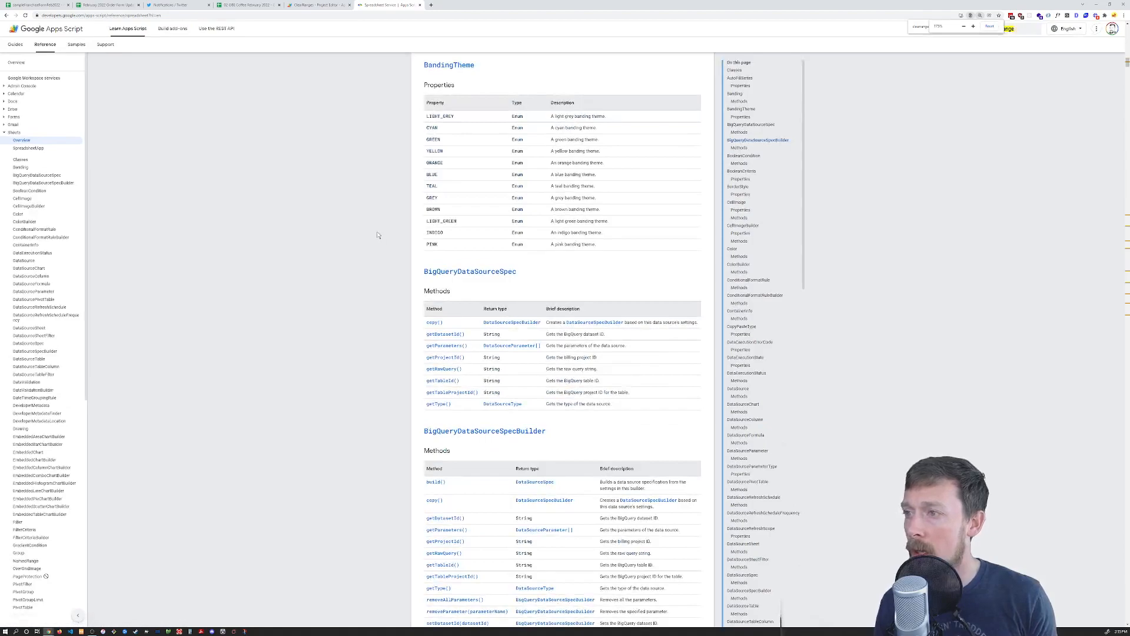
pyautogui.hotkey('ctrl', '+')
pyautogui.hotkey('ctrl', '+')
pyautogui.hotkey('ctrl', '+')
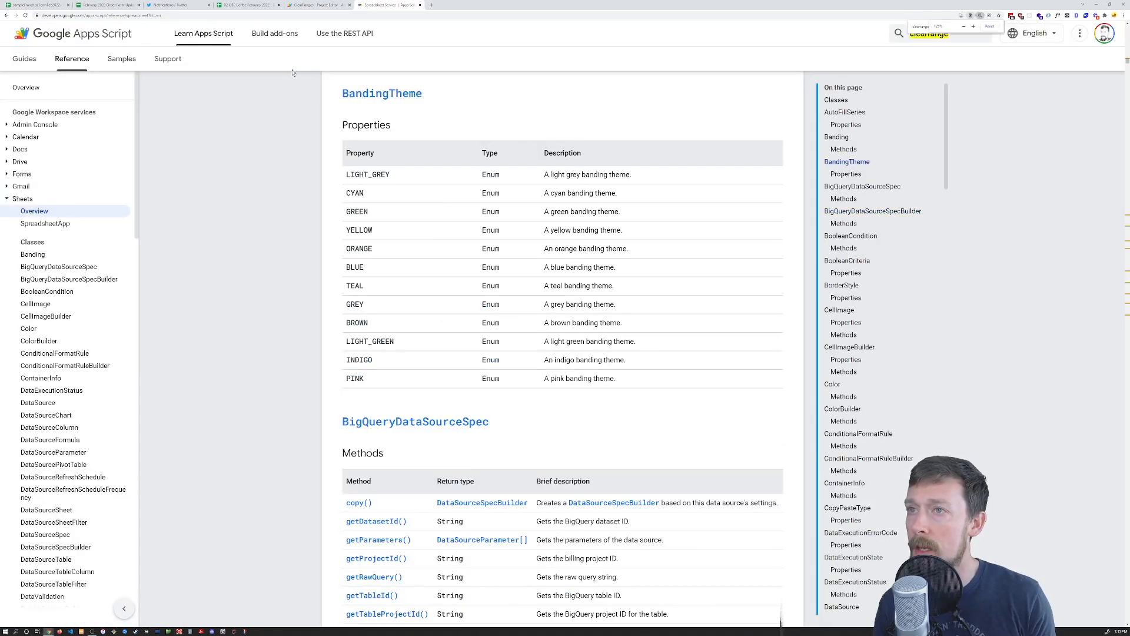
pyautogui.scroll(-1, 353, 177)
pyautogui.hotkey('ctrl', '-')
pyautogui.hotkey('ctrl', '-')
pyautogui.hotkey('ctrl', '-')
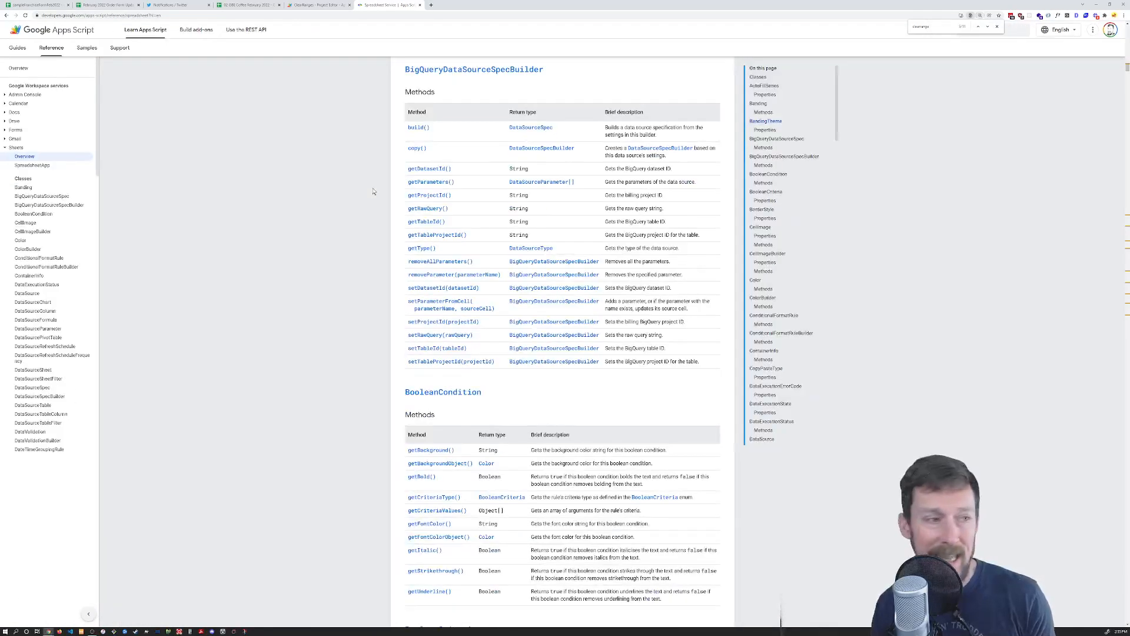
pyautogui.hotkey('ctrl', 'w')
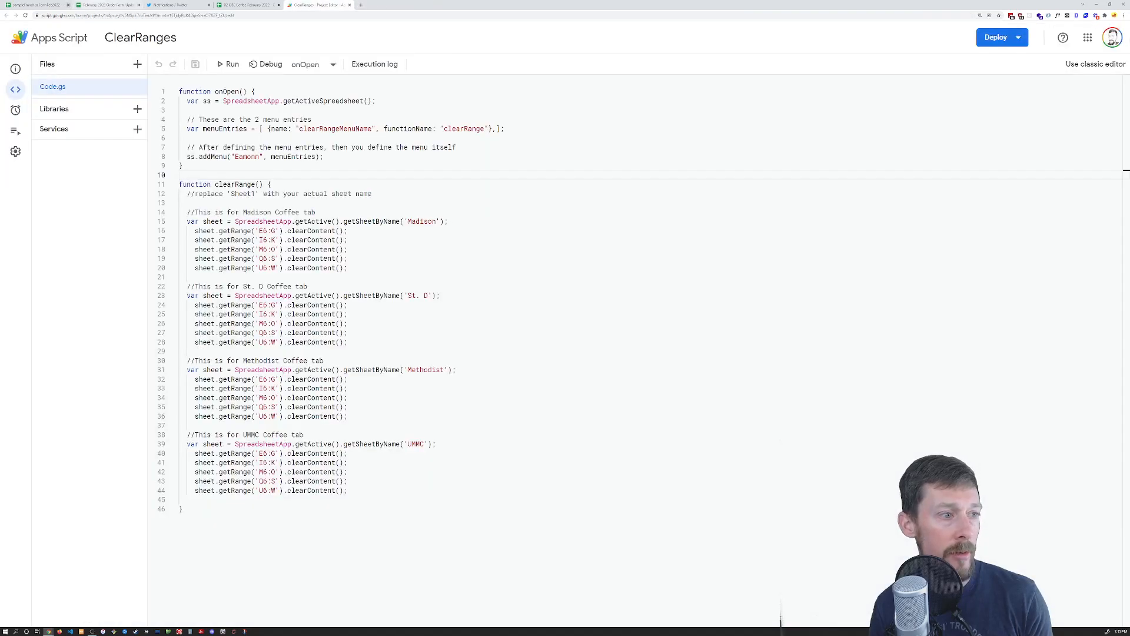
pyautogui.click(350, 4)
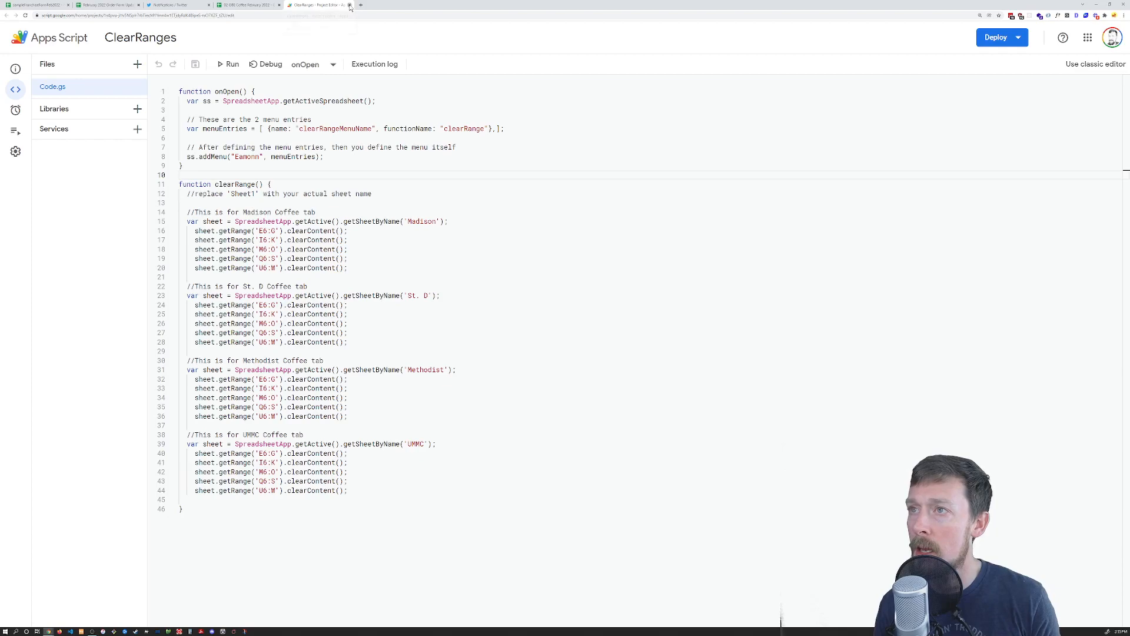